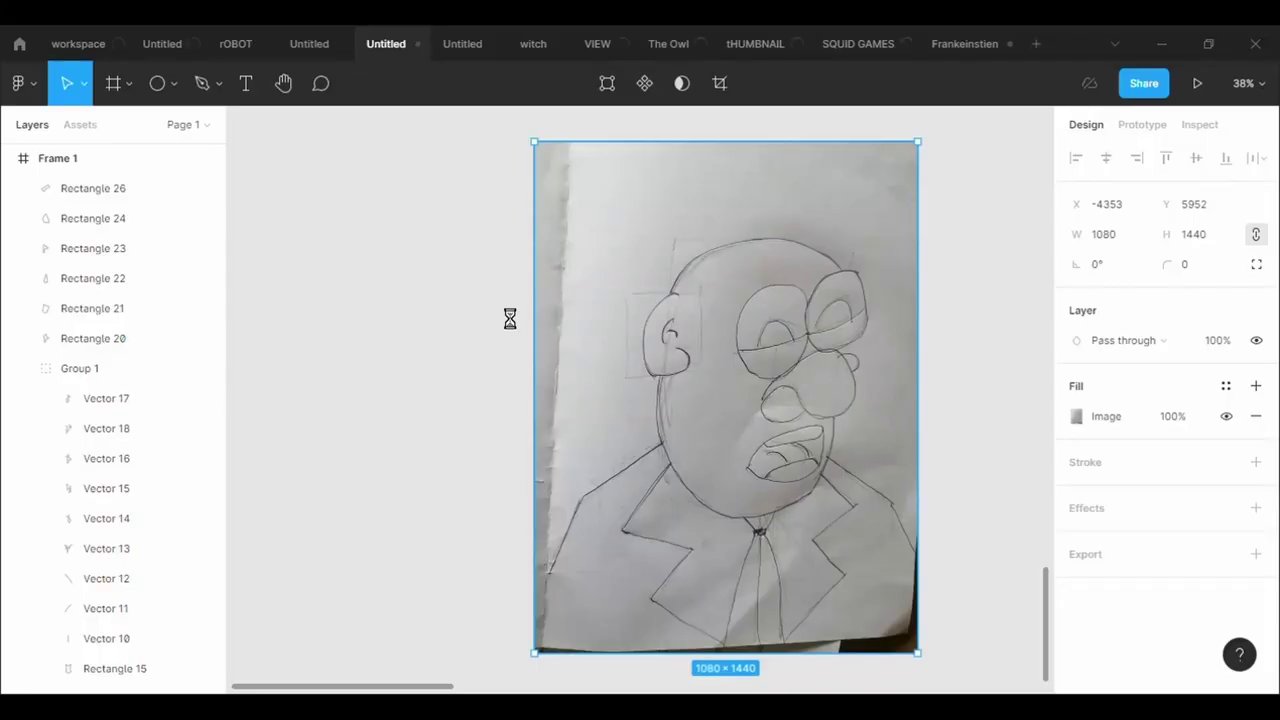
- Draw a rectangle over the sketched face with no fill and a black 5-weight outline
left_click(174, 83)
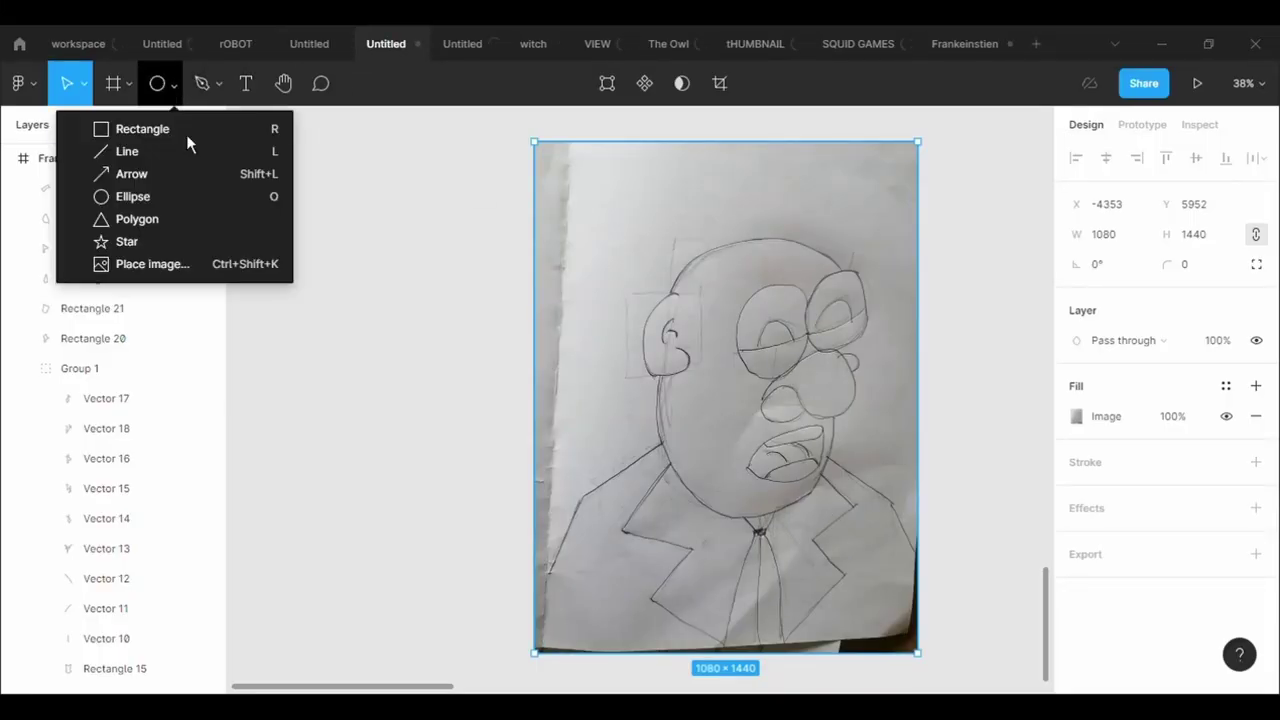
left_click(189, 131)
left_click_drag(656, 245, 658, 256)
left_click_drag(733, 400, 855, 517)
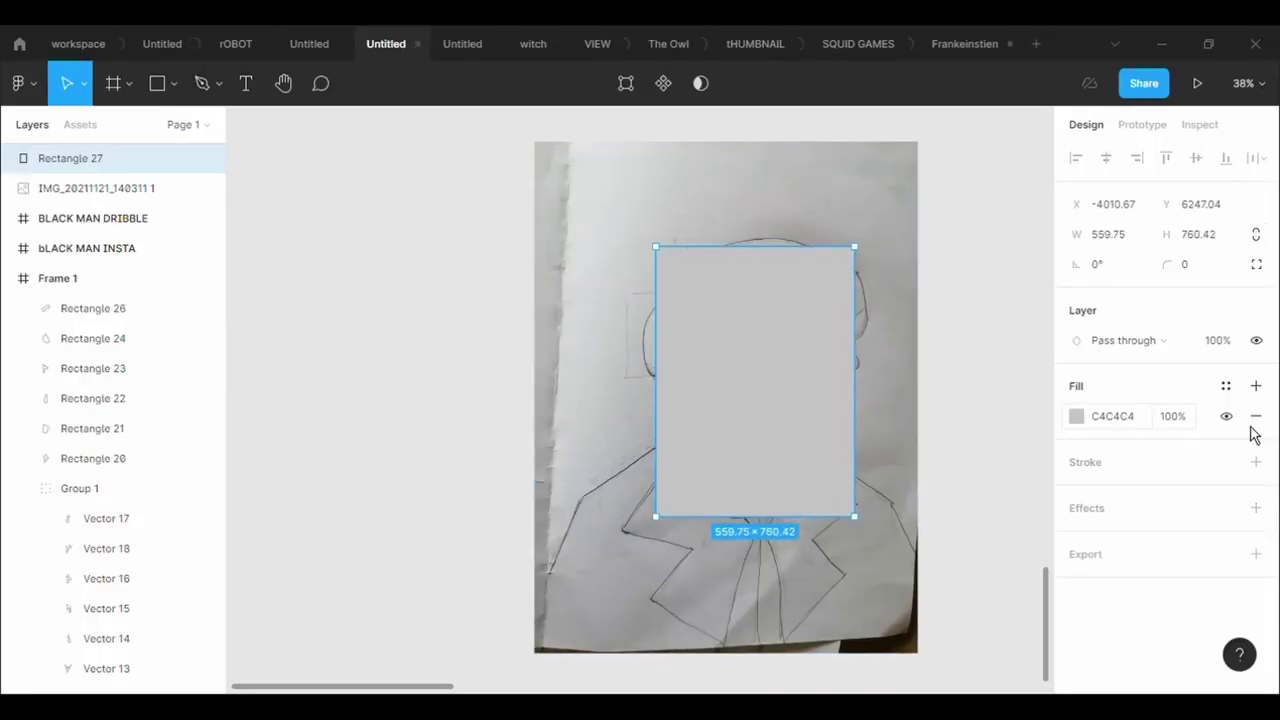
left_click(1256, 416)
left_click(1256, 432)
left_click(1128, 491)
type("5")
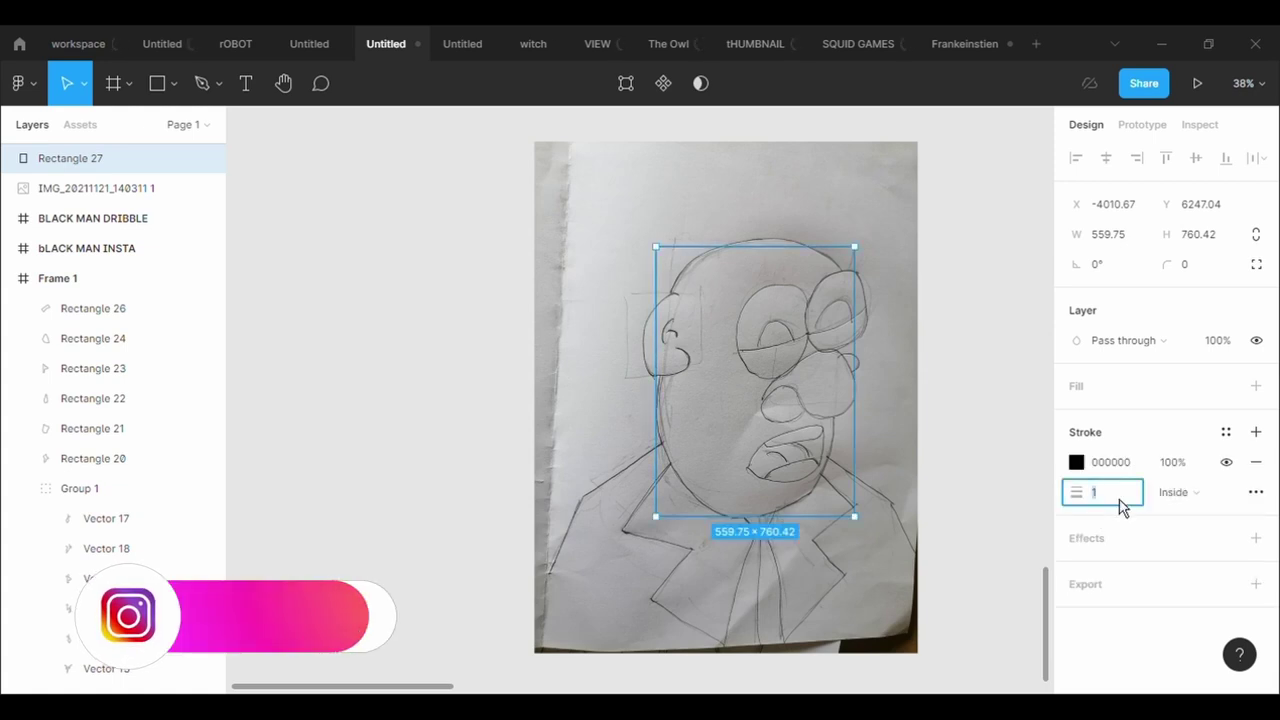
key("Return")
- Rename the rectangle layer to Head
right_click(80, 160)
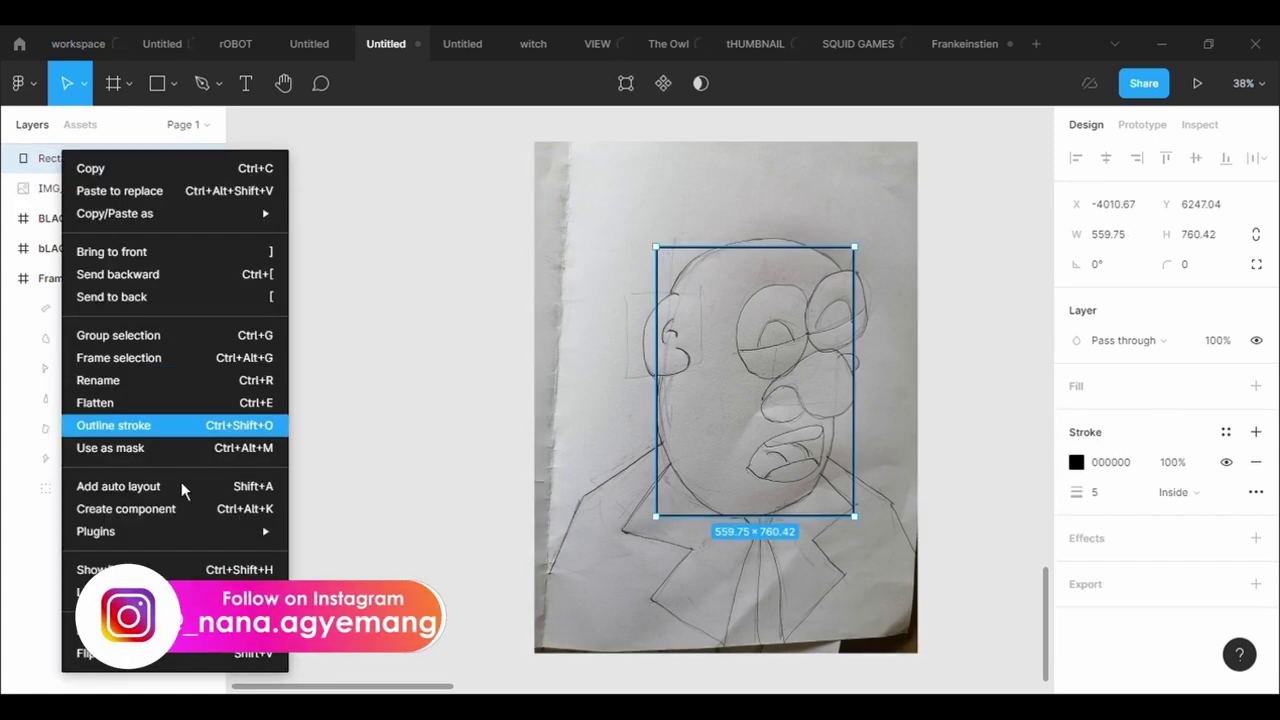
left_click(158, 386)
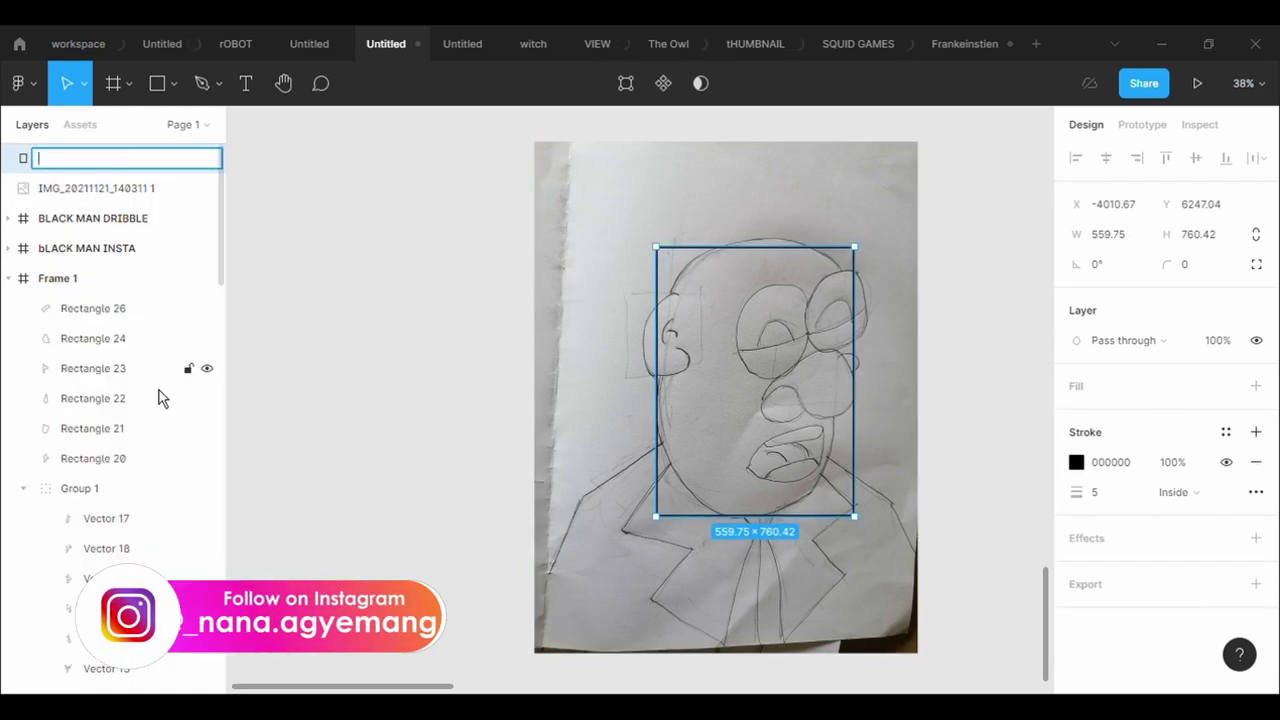
type("Head")
key("Return")
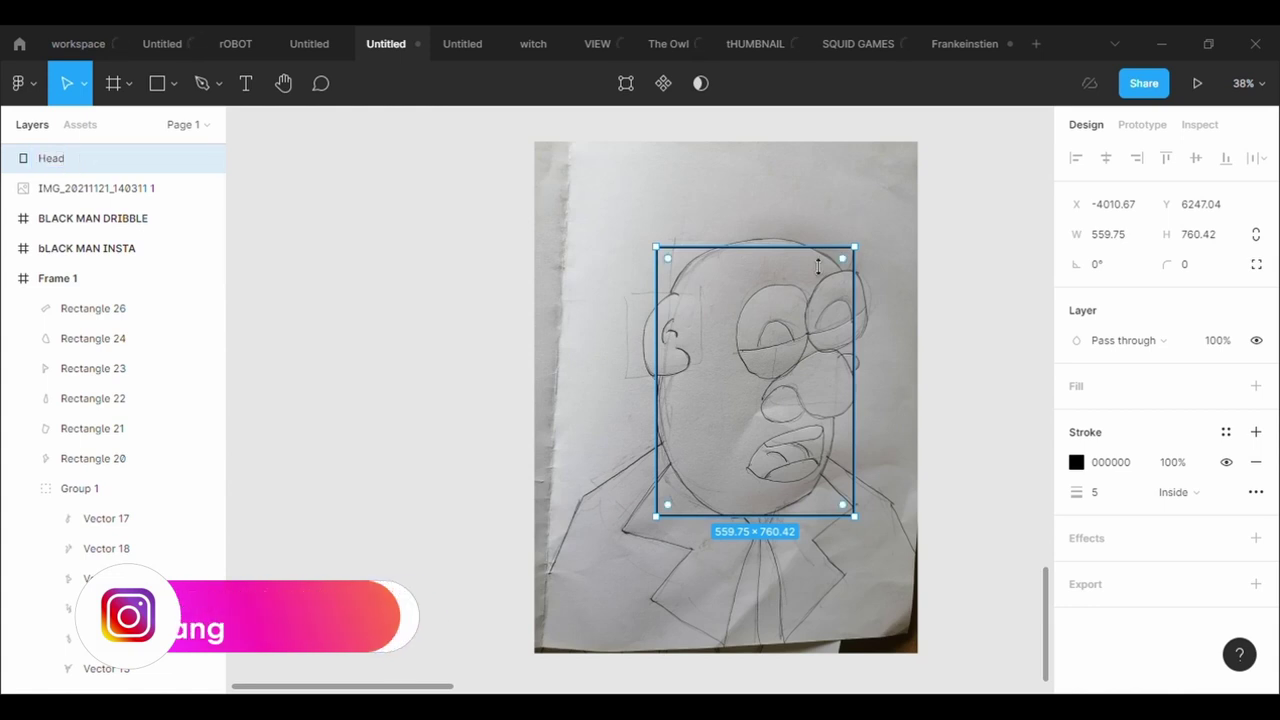
- Drag the Head rectangle's corners and edges onto the sketched face outline, adding a chin point
double_click(766, 314)
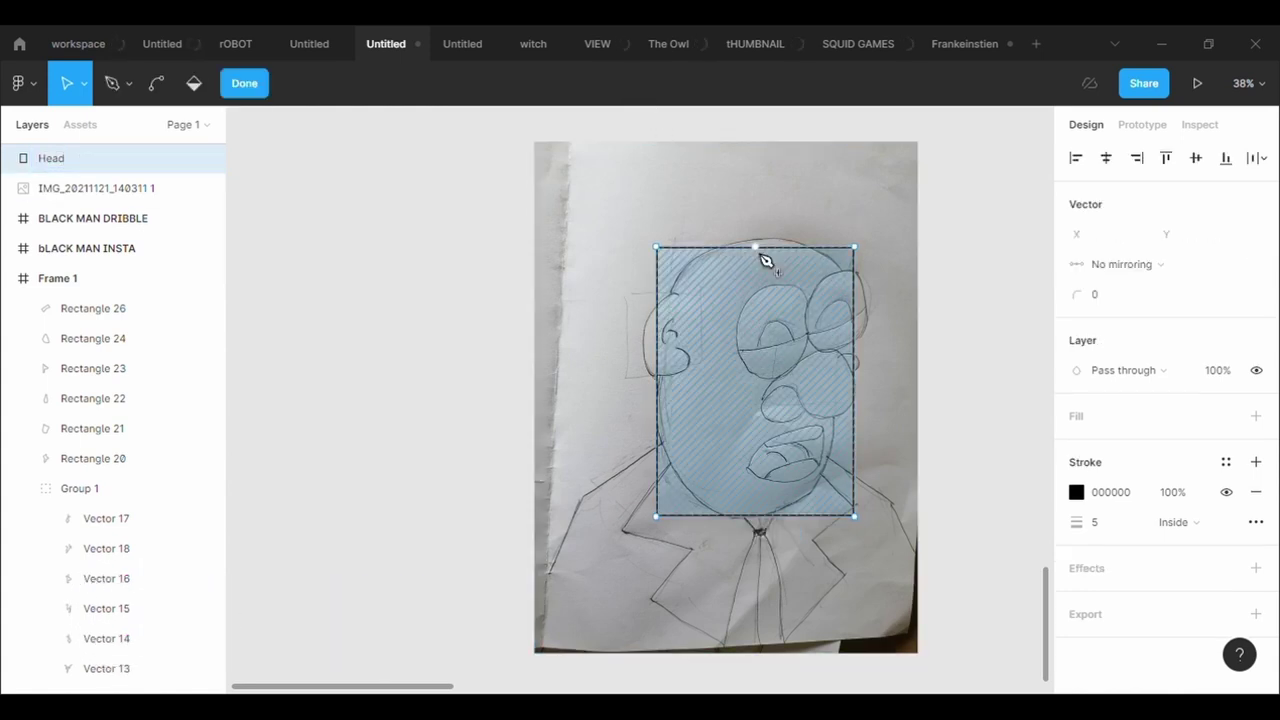
left_click_drag(754, 246, 756, 240)
left_click_drag(657, 247, 669, 292)
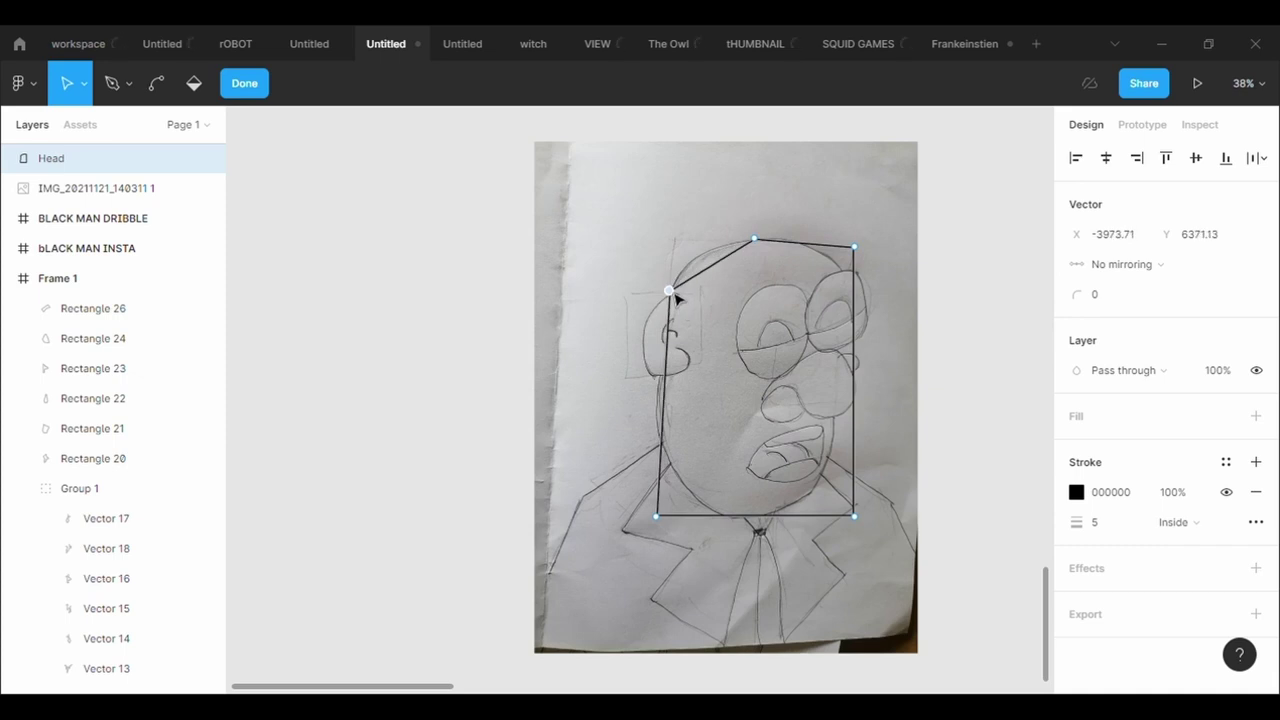
left_click_drag(856, 247, 844, 259)
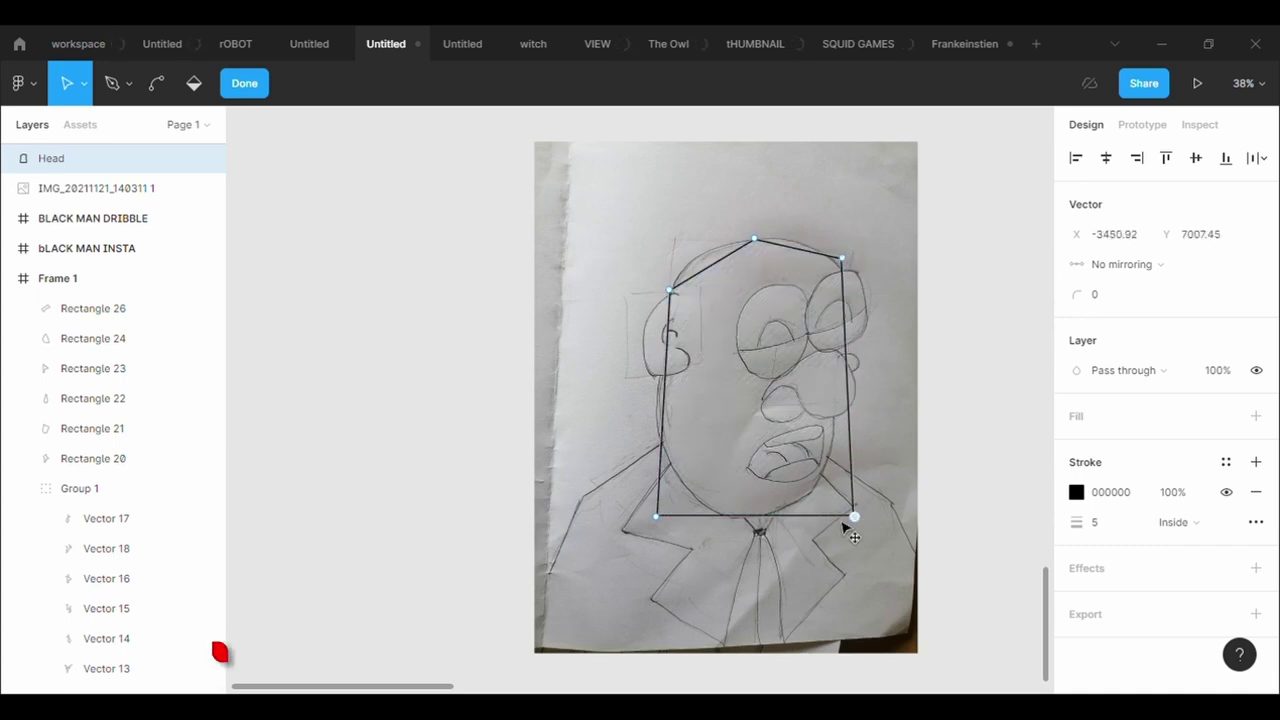
left_click_drag(854, 516, 831, 494)
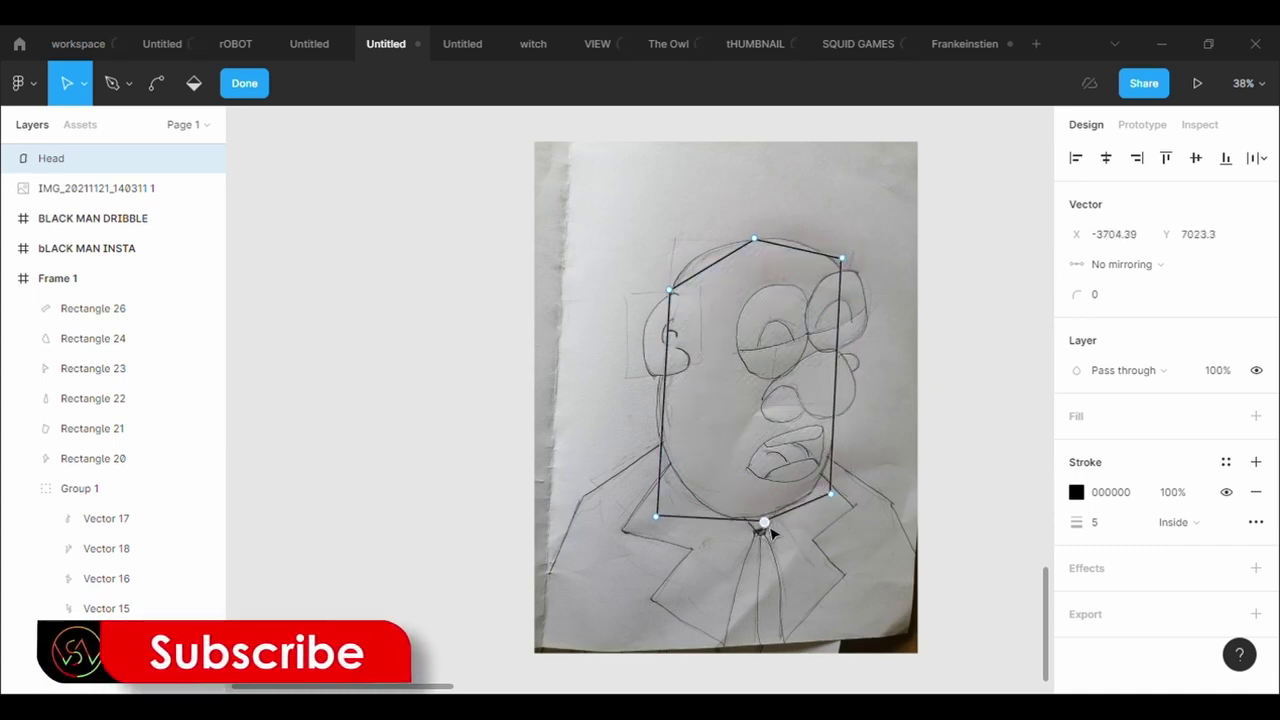
left_click_drag(752, 512, 763, 522)
left_click_drag(656, 516, 669, 476)
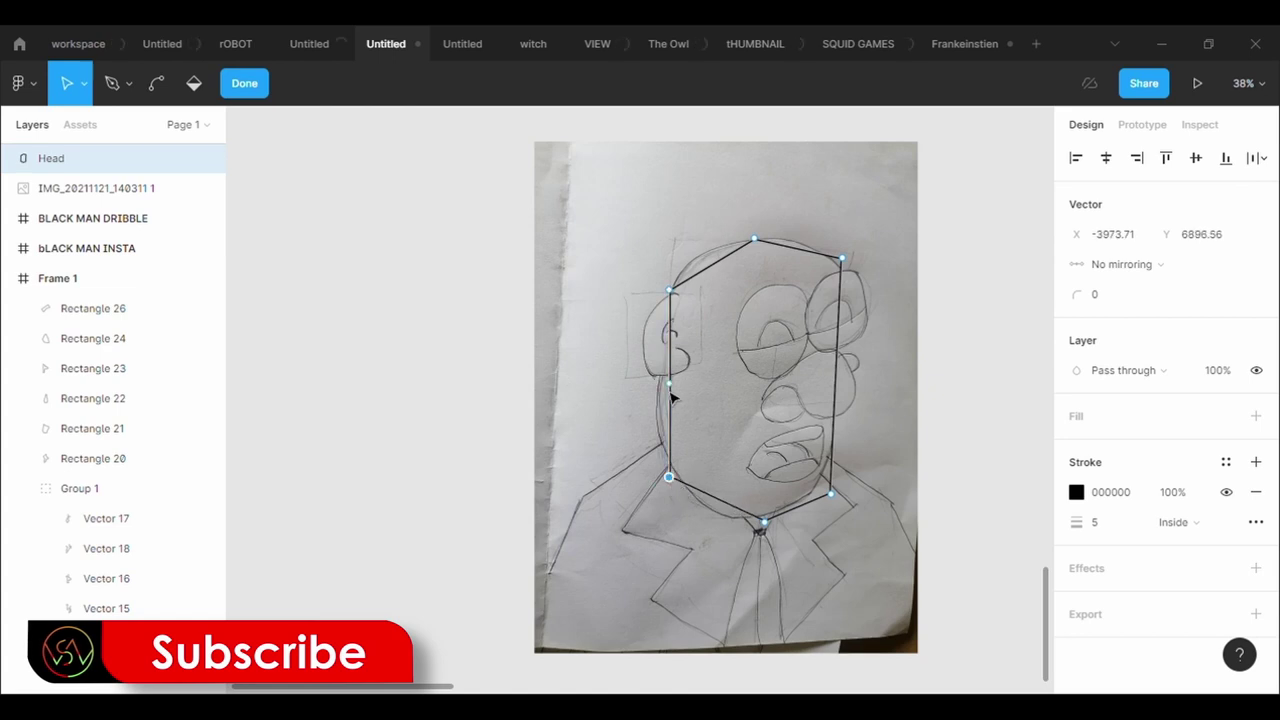
left_click_drag(669, 420, 660, 414)
key("Escape")
- Give the Head shape a corner radius of 500
left_click(1211, 268)
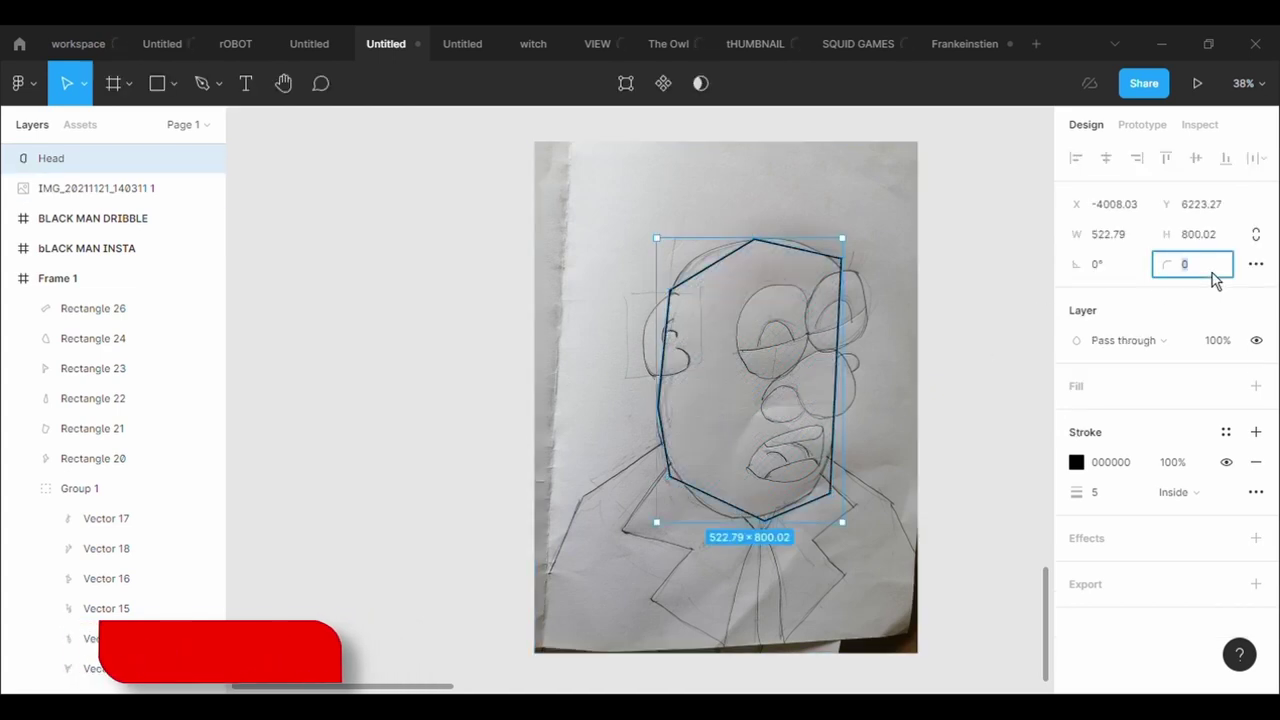
type("500")
key("Return")
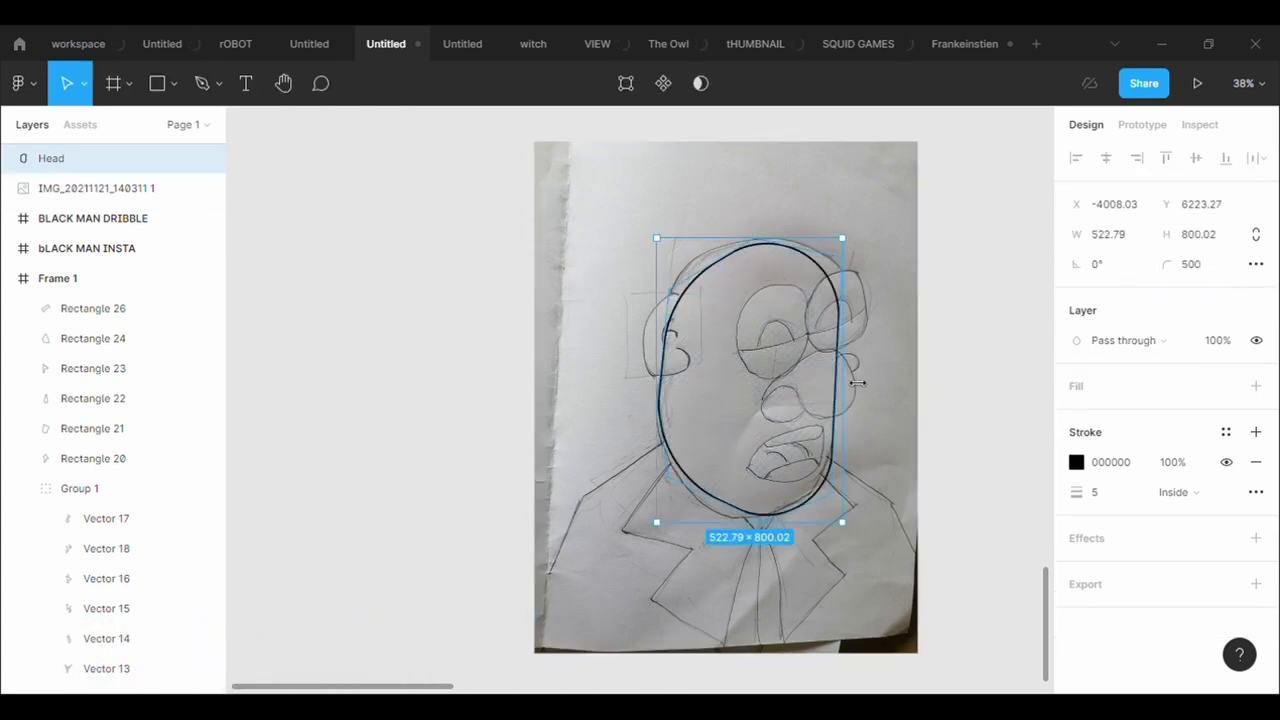
scroll(857, 266, "up", 3, "ctrl")
- Refine the Head points along the crown, right cheek and lower jaw
key("Return")
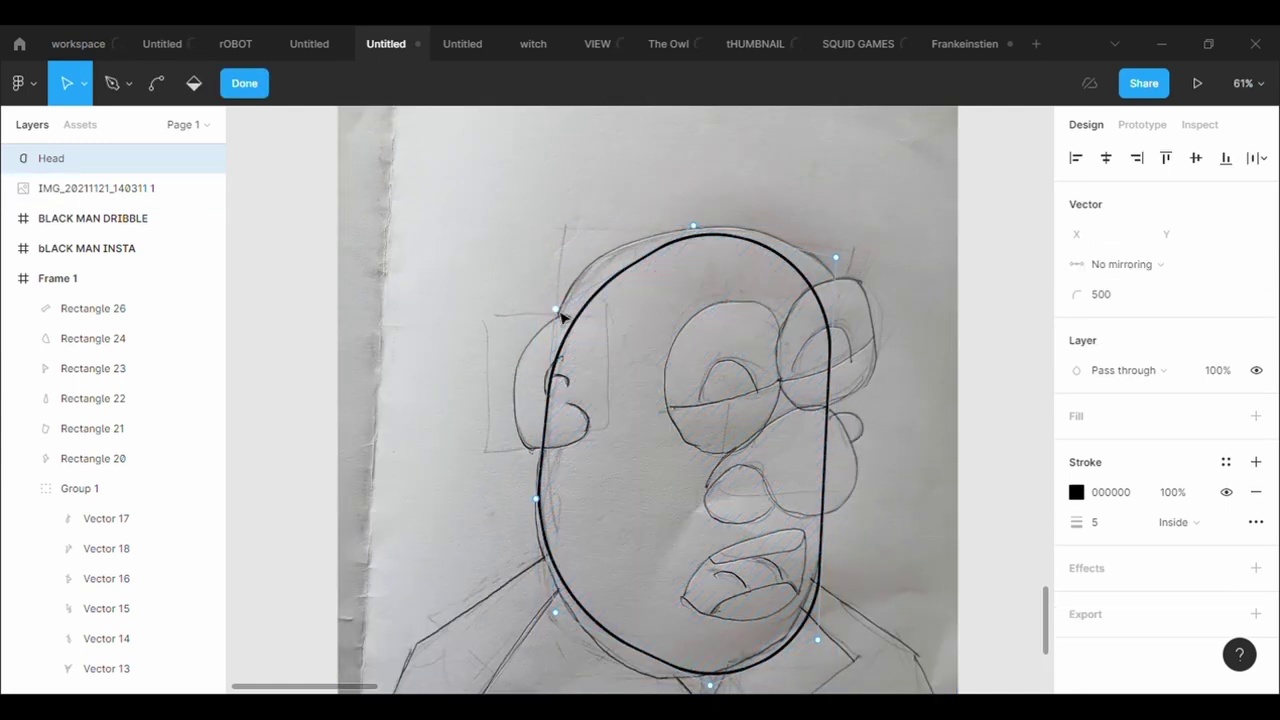
left_click_drag(556, 310, 543, 250)
mouse_move(836, 258)
left_mouse_down()
mouse_move(875, 239)
mouse_move(864, 225)
left_mouse_up()
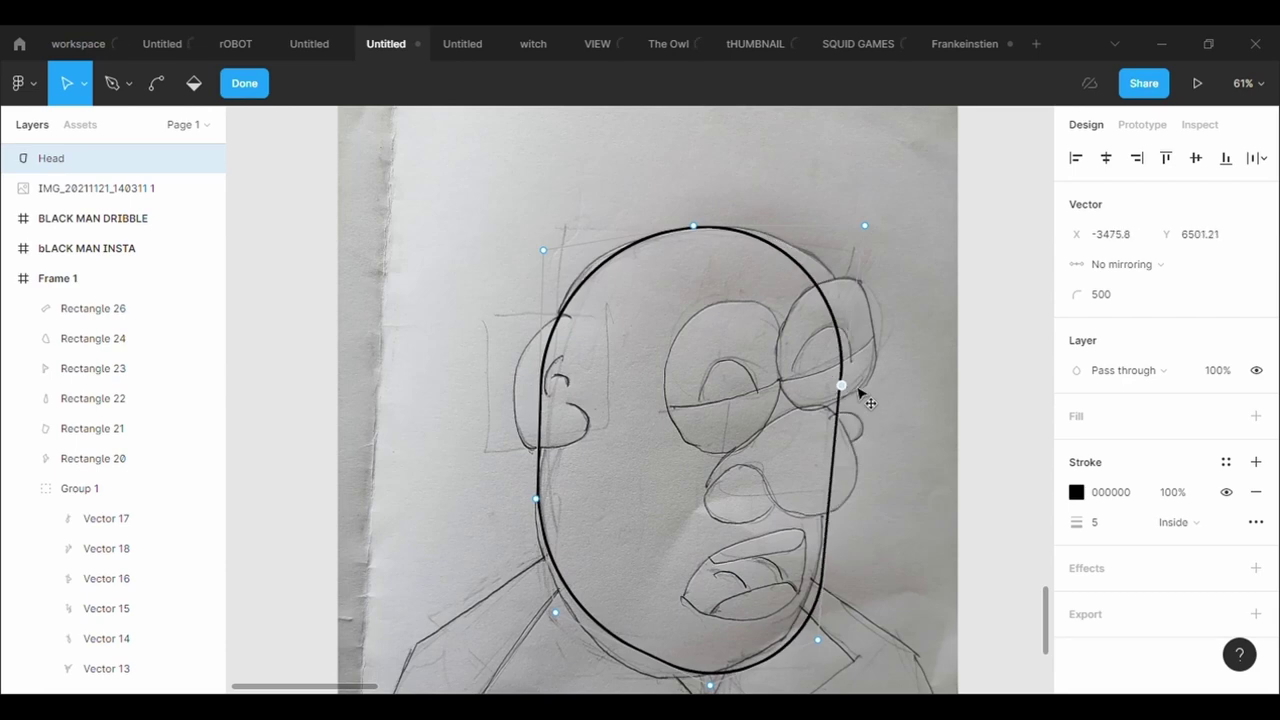
left_click_drag(847, 441, 869, 391)
left_click(813, 634)
left_click_drag(815, 636, 808, 640)
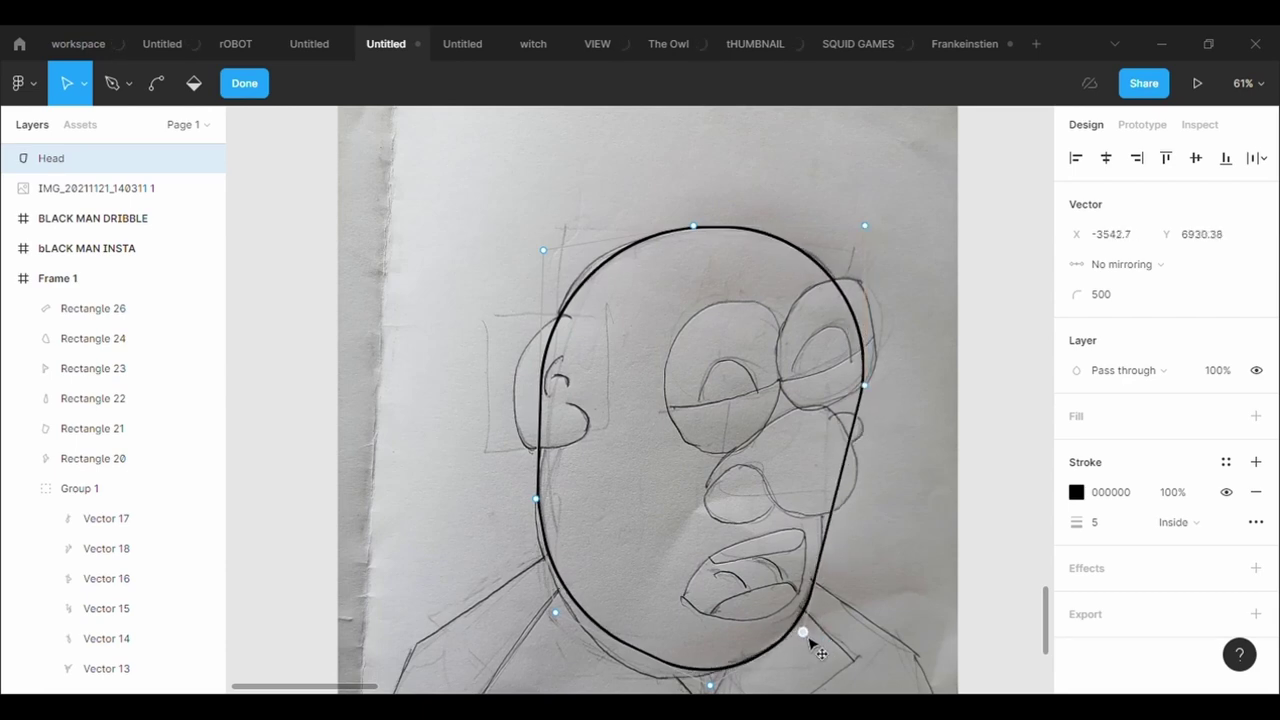
mouse_move(864, 386)
left_mouse_down()
mouse_move(847, 398)
mouse_move(846, 384)
left_mouse_up()
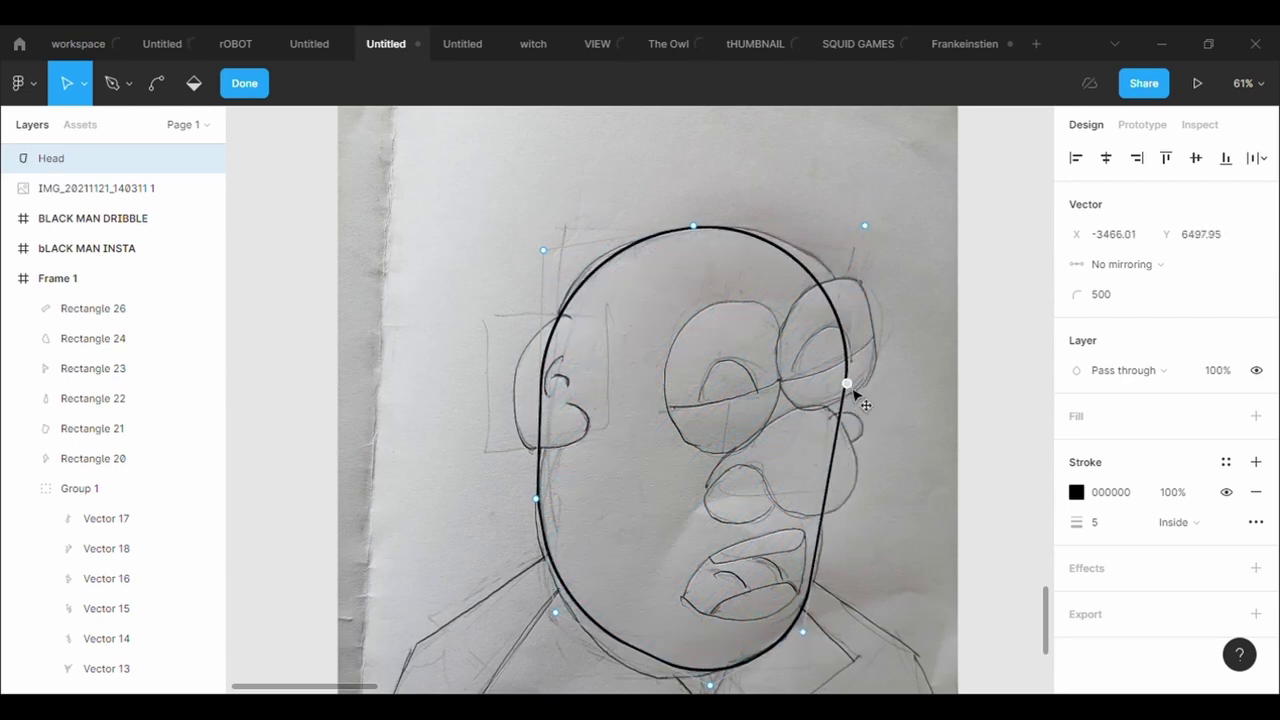
left_click_drag(693, 227, 727, 226)
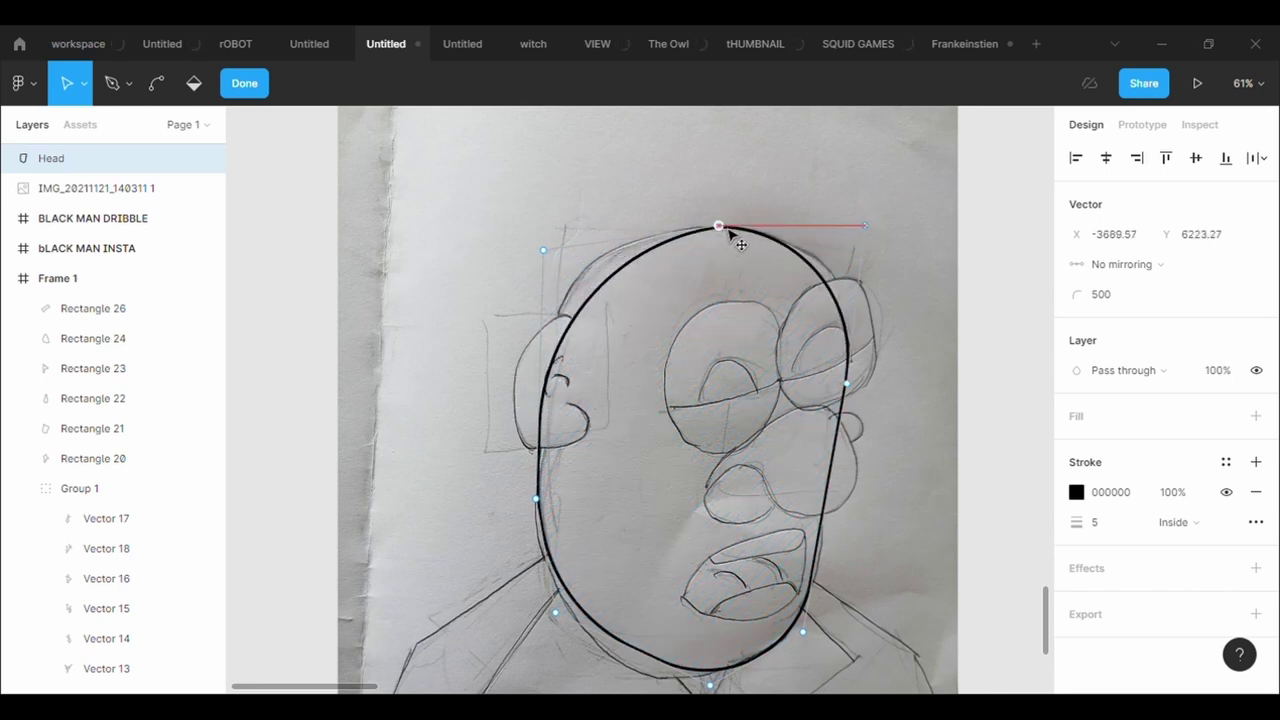
- Adjust the top-left, right-side and lower-left Head points to finish the face contour
left_click_drag(543, 250, 516, 203)
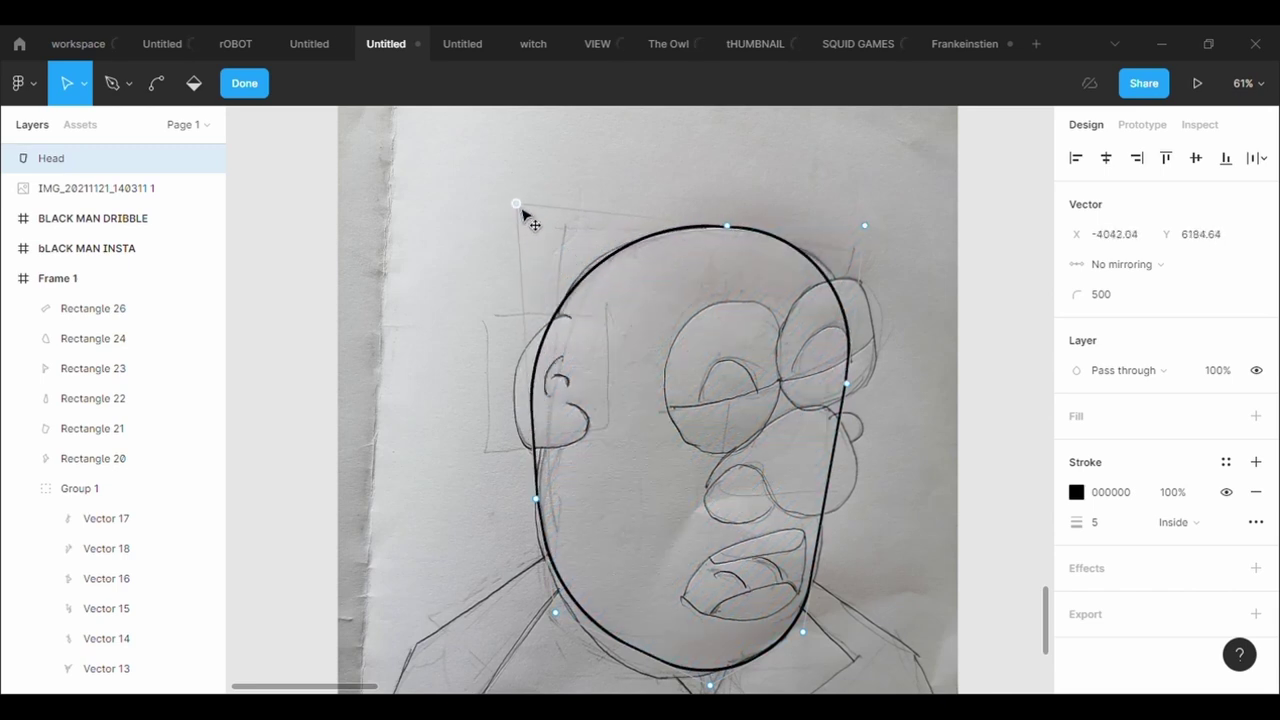
left_click_drag(847, 385, 848, 491)
scroll(750, 615, "down", 2)
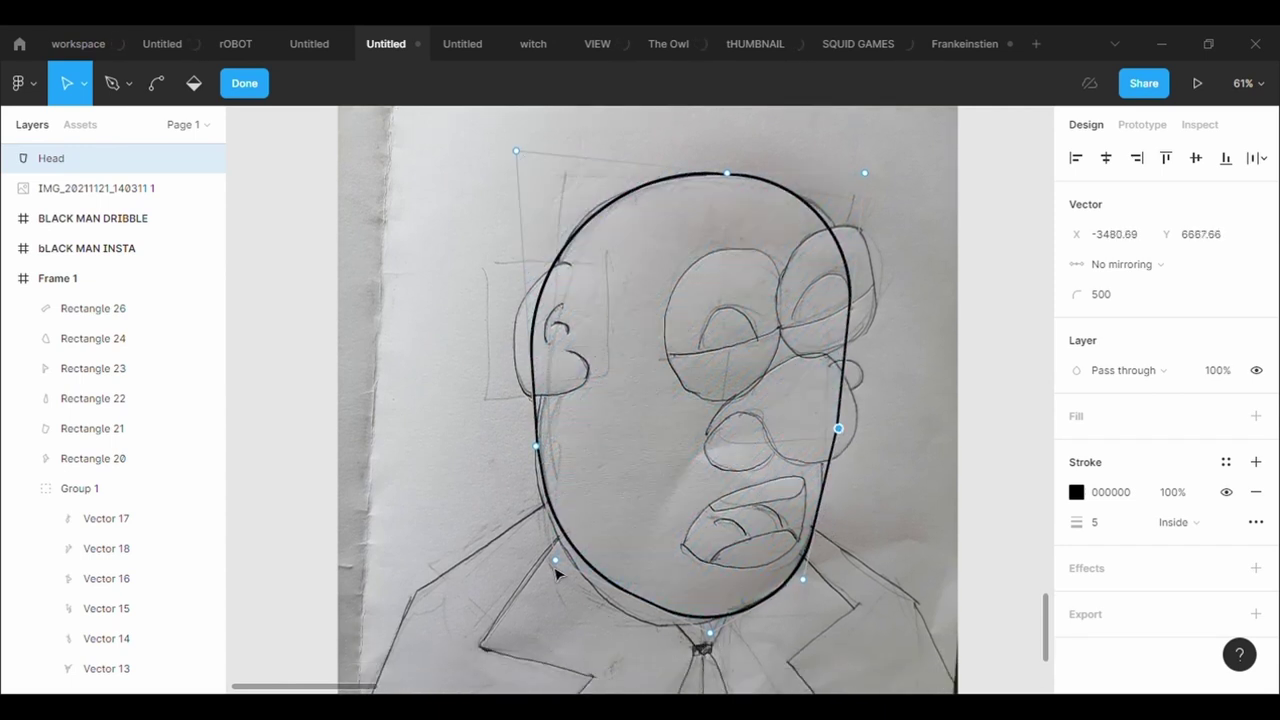
left_click_drag(556, 564, 568, 606)
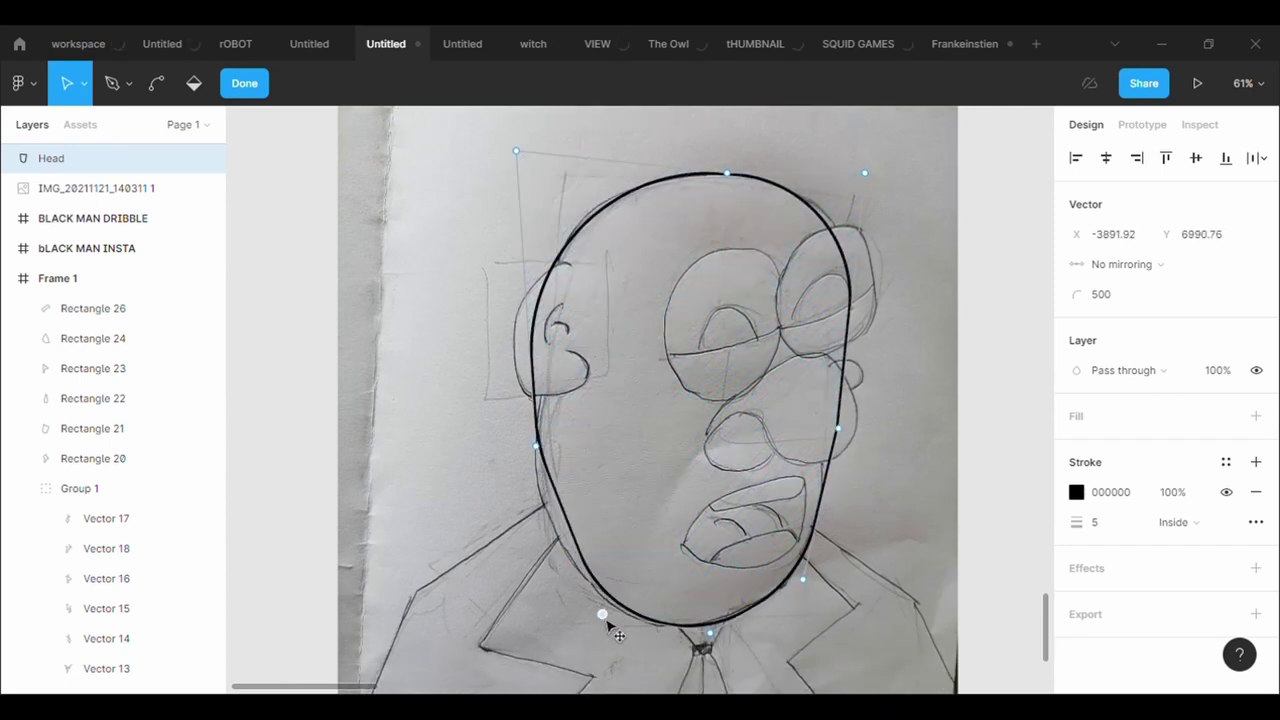
left_click(904, 568)
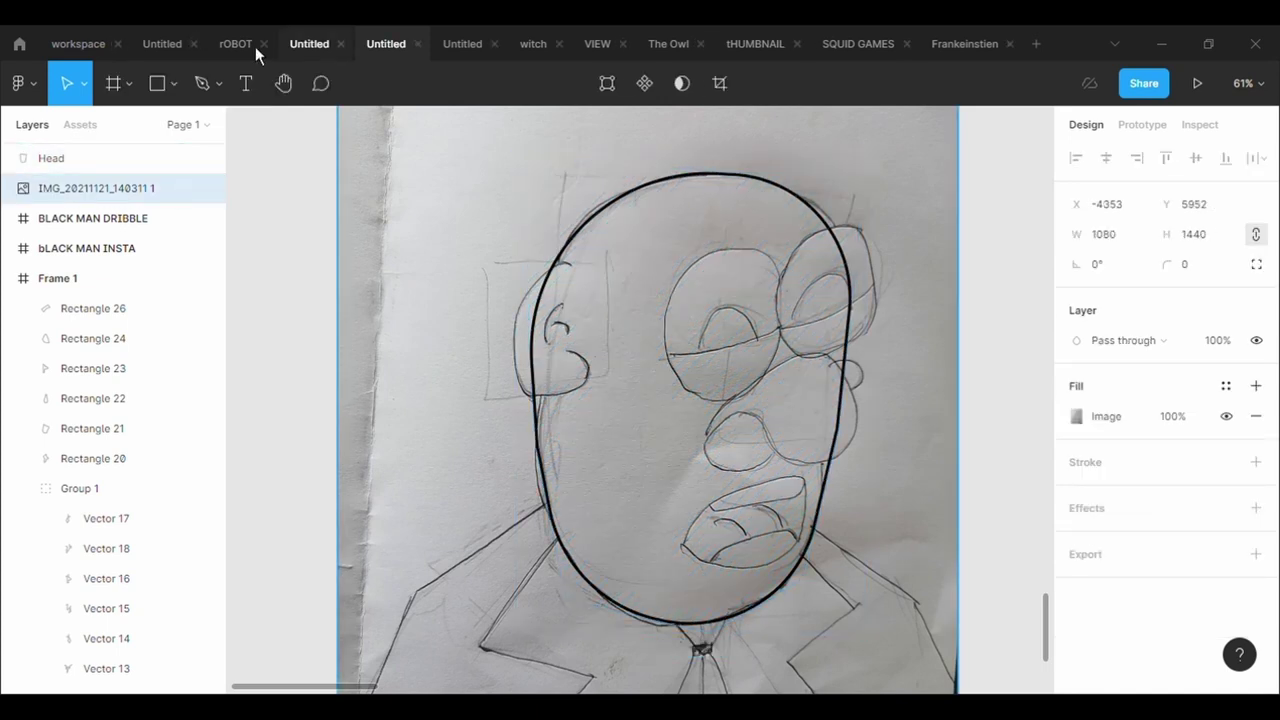
- Draw a circle over the sketch's right eye and duplicate it onto the left eye
left_click(174, 83)
left_click(186, 196)
left_click_drag(788, 240, 926, 378)
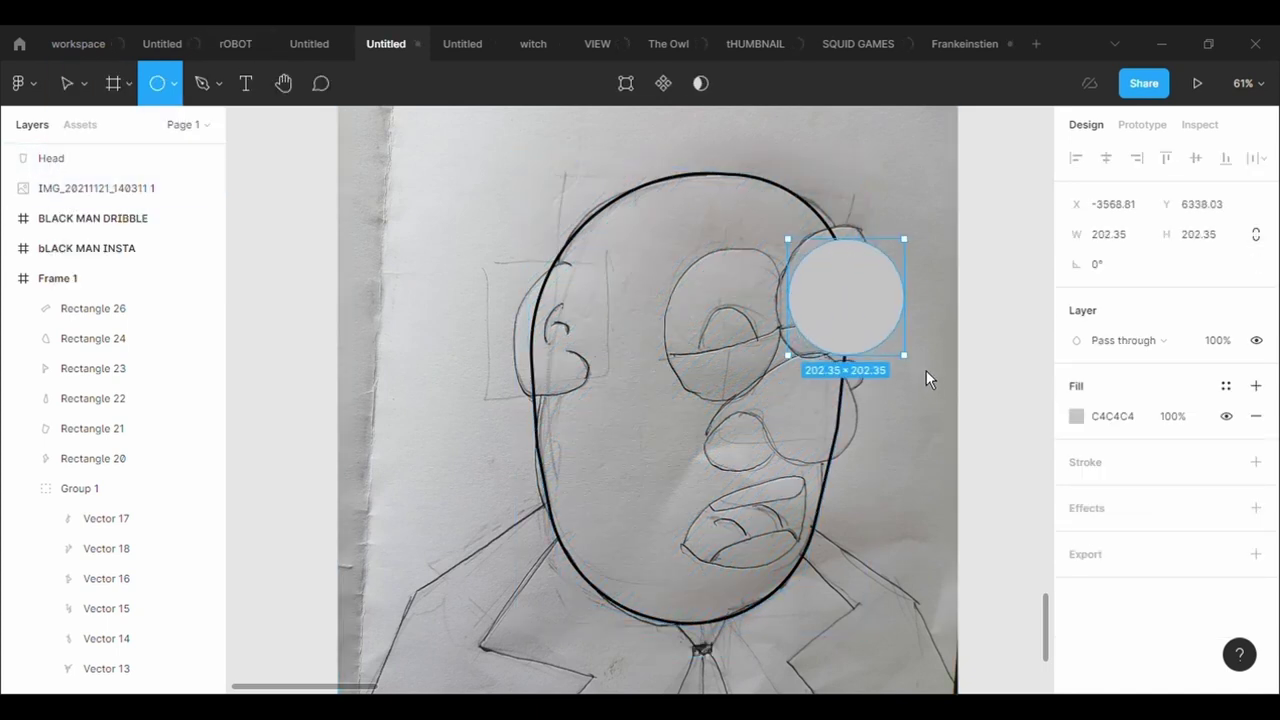
left_click_drag(869, 323, 846, 306)
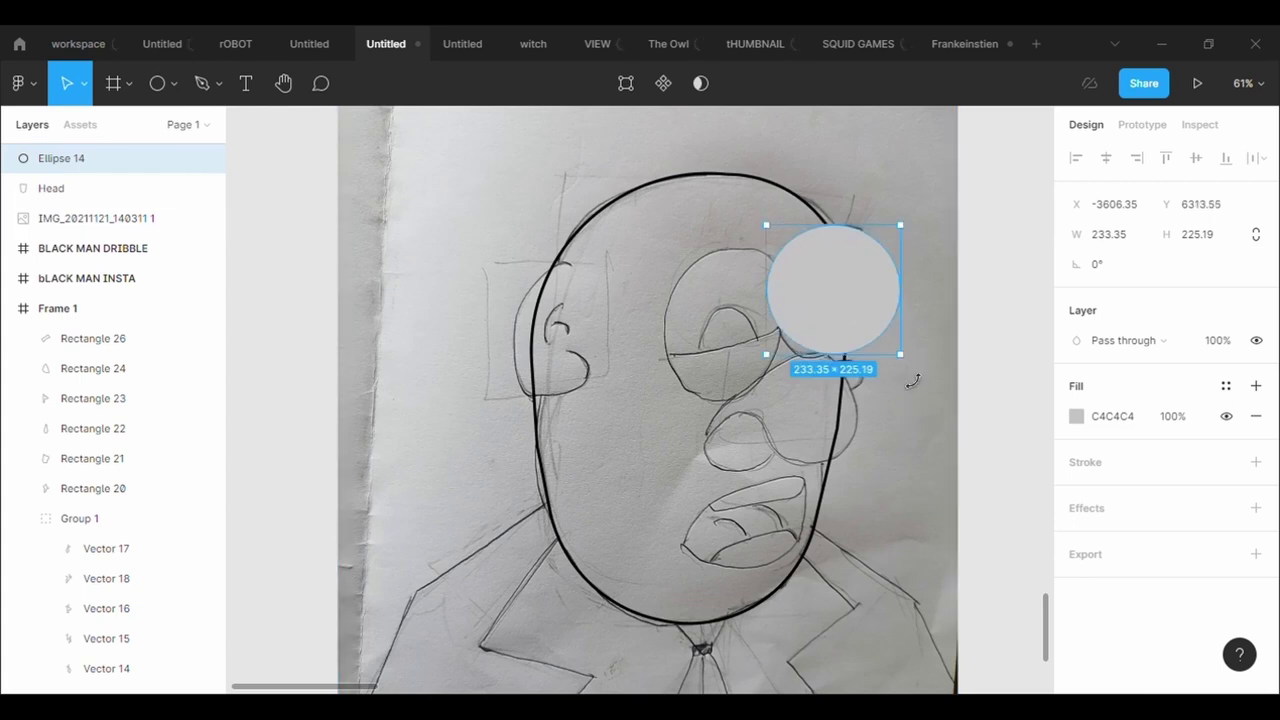
left_click_drag(913, 381, 914, 372)
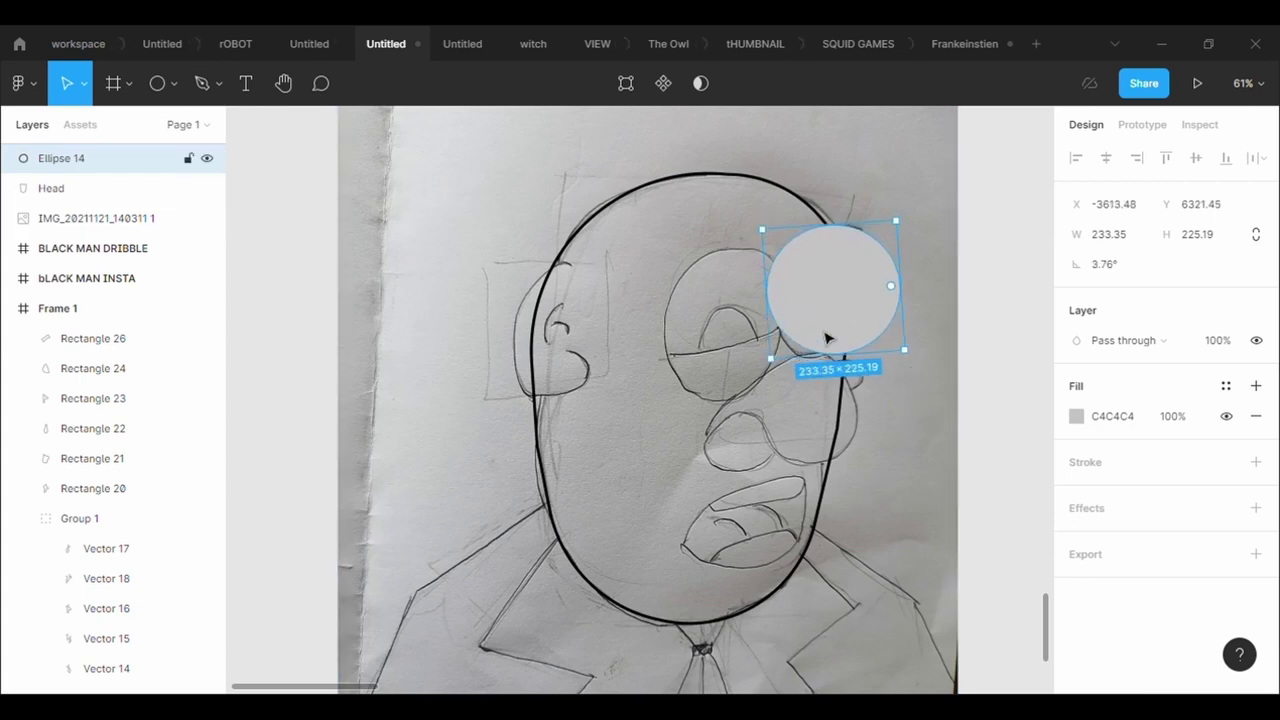
key("ctrl+c")
key("ctrl+v")
left_click_drag(826, 342, 712, 371)
- Name the eye circle layers Eye 1 and Eye 2
left_click(853, 352)
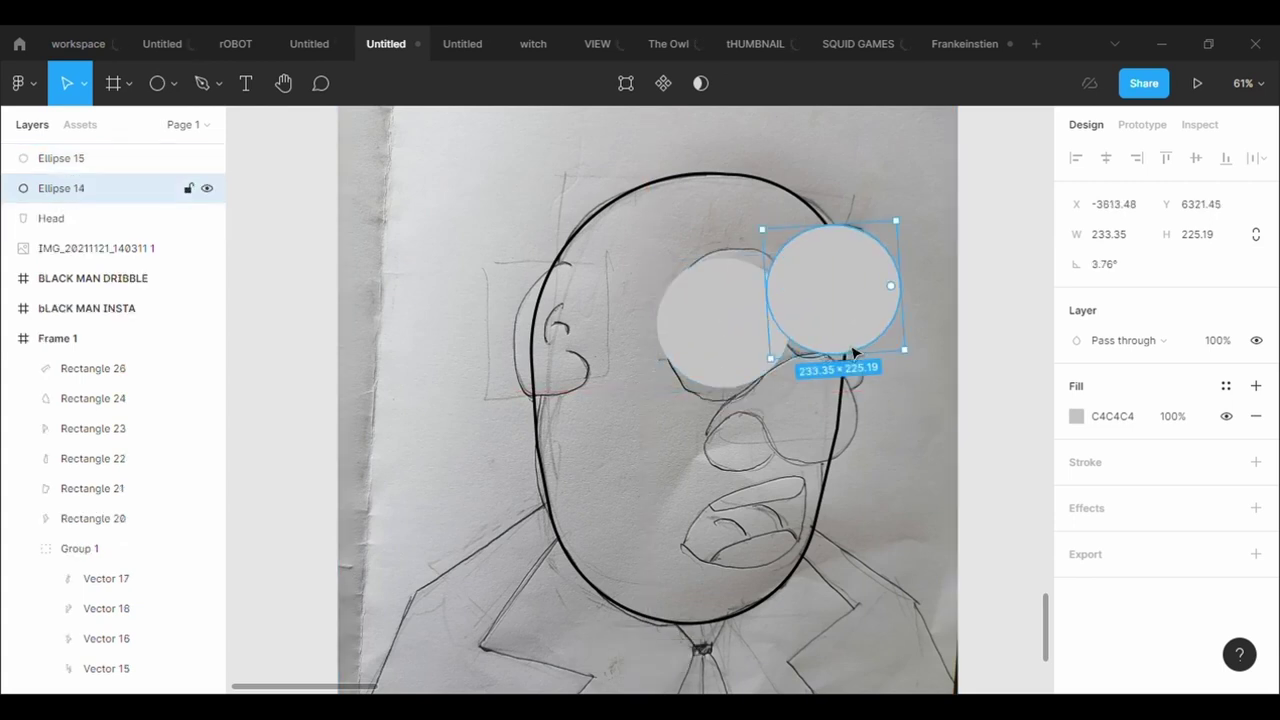
key("ctrl+r")
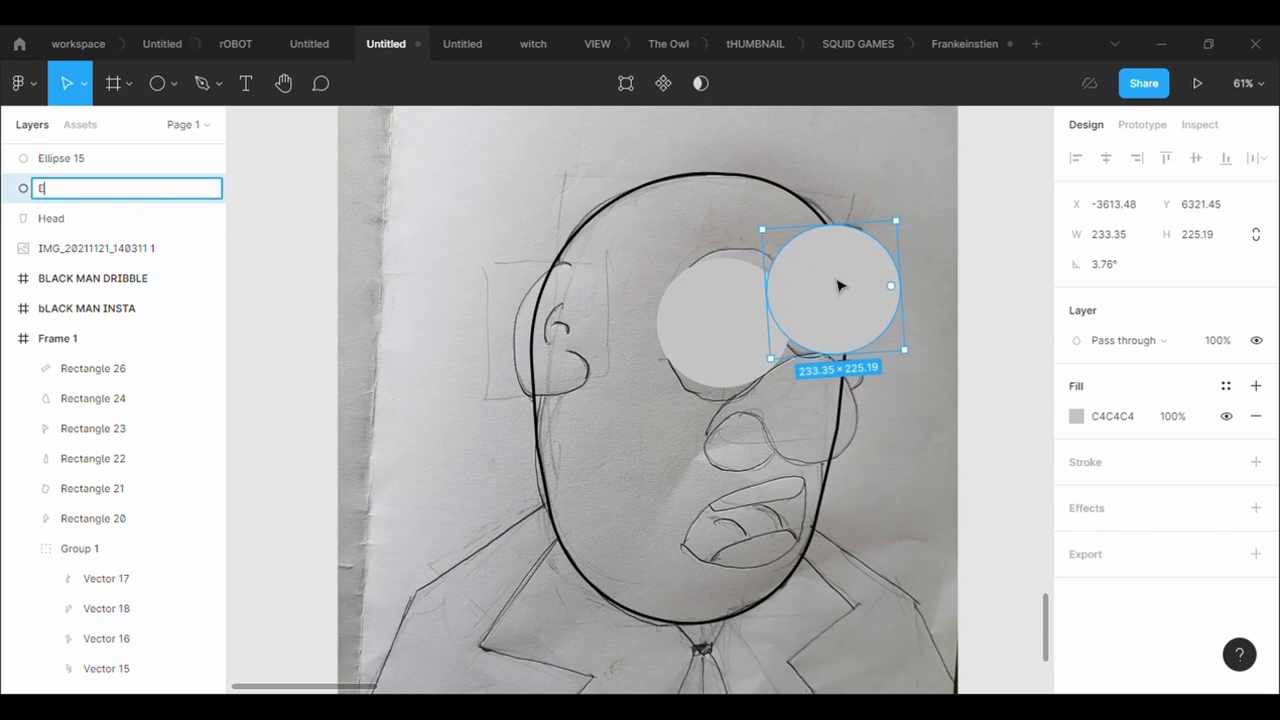
type("ye 1")
key("Return")
left_click(705, 322)
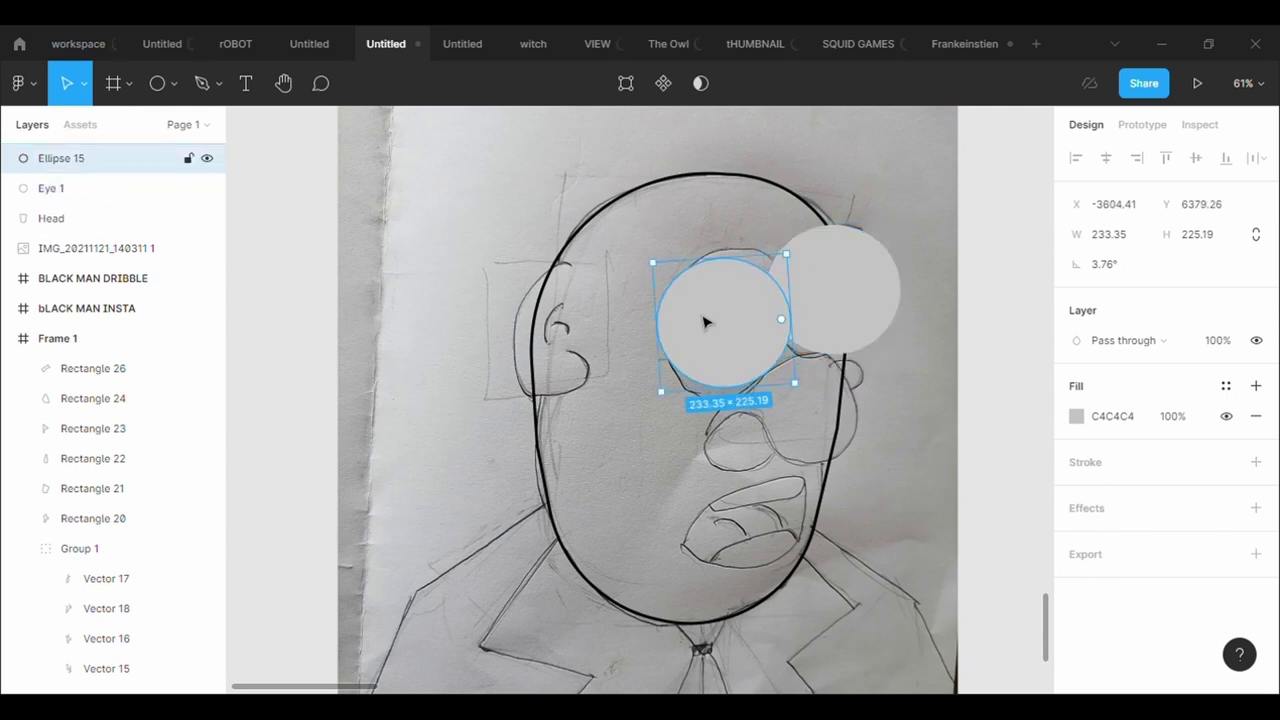
key("ctrl+r")
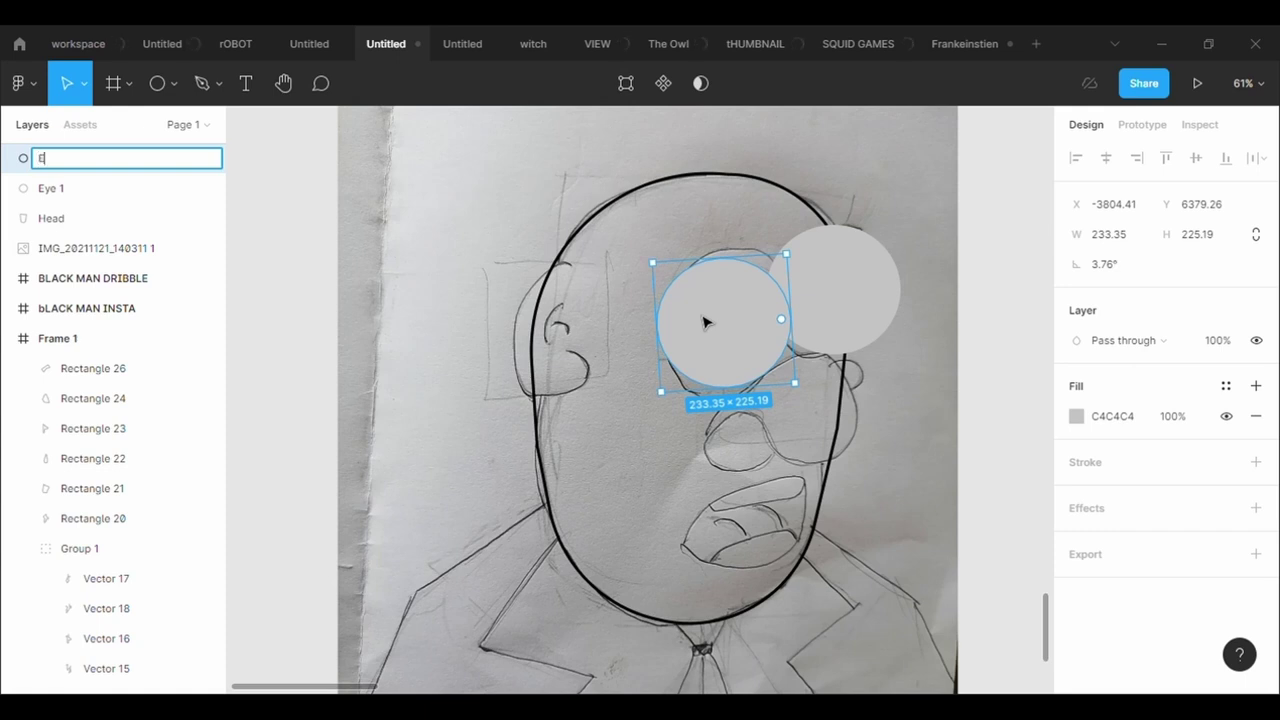
type("2")
key("Return")
- Outline Eye 1 without fill and give Eye 2 a black outline of width 5
left_click(835, 290)
left_click(1130, 468)
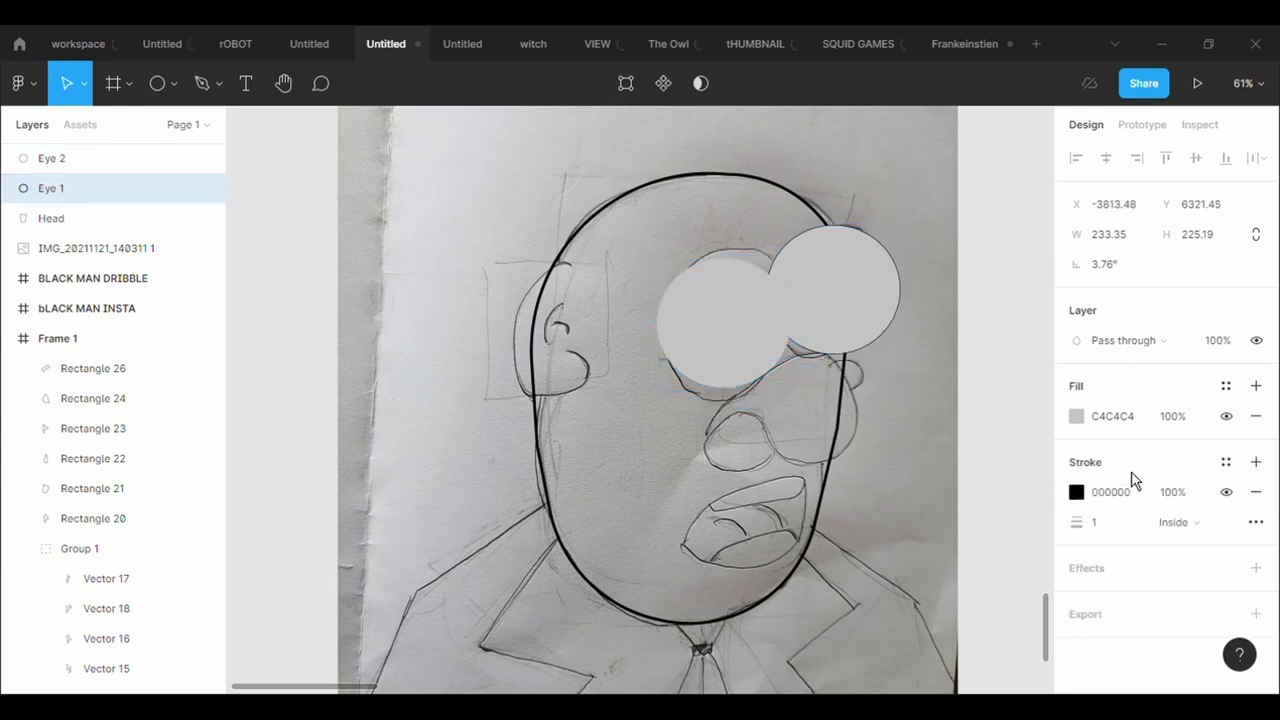
left_click(1256, 418)
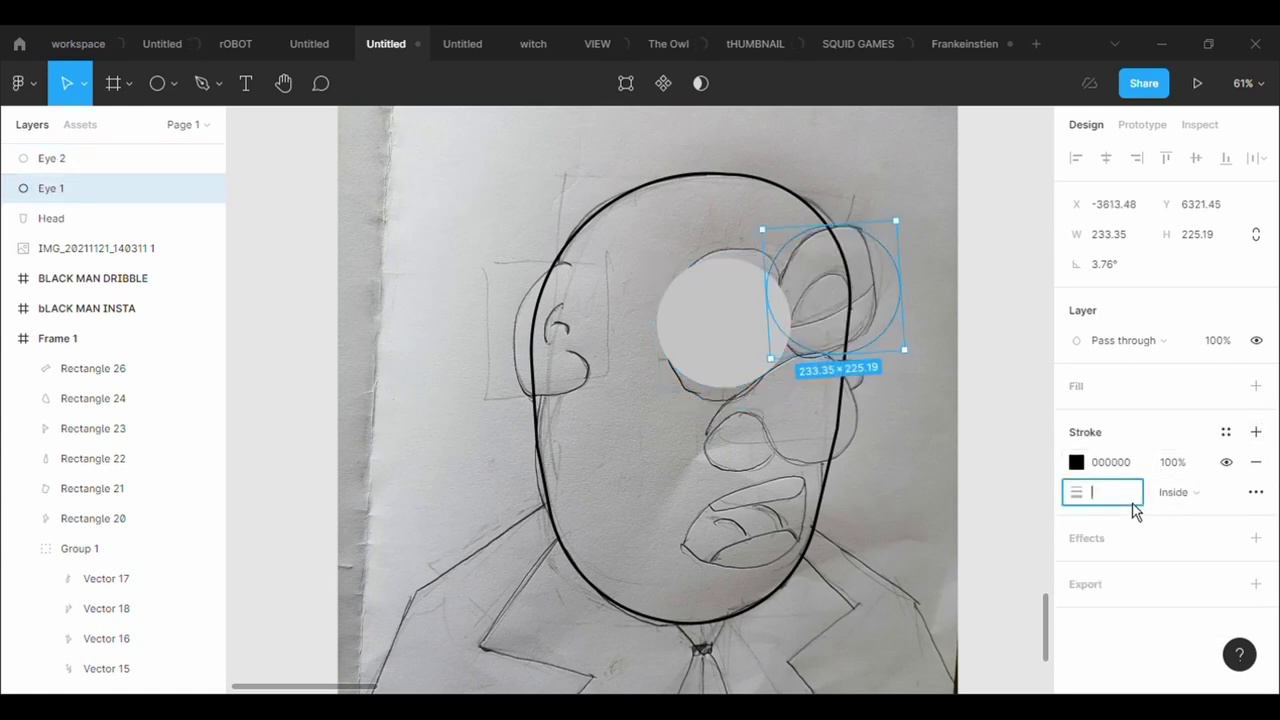
type("5")
key("shift+Tab")
left_click(1256, 462)
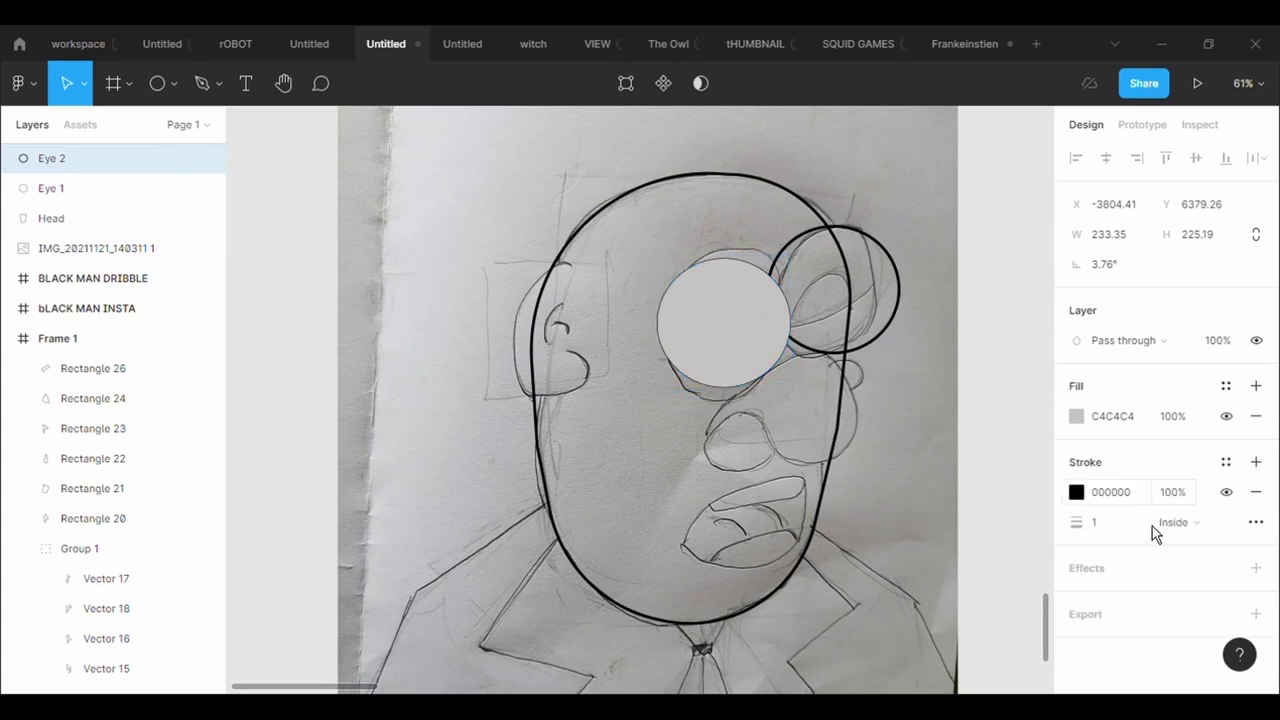
left_click(1110, 522)
type("5")
key("Return")
- Remove Eye 2's grey fill and move it over the sketch's left eye
left_click(1256, 416)
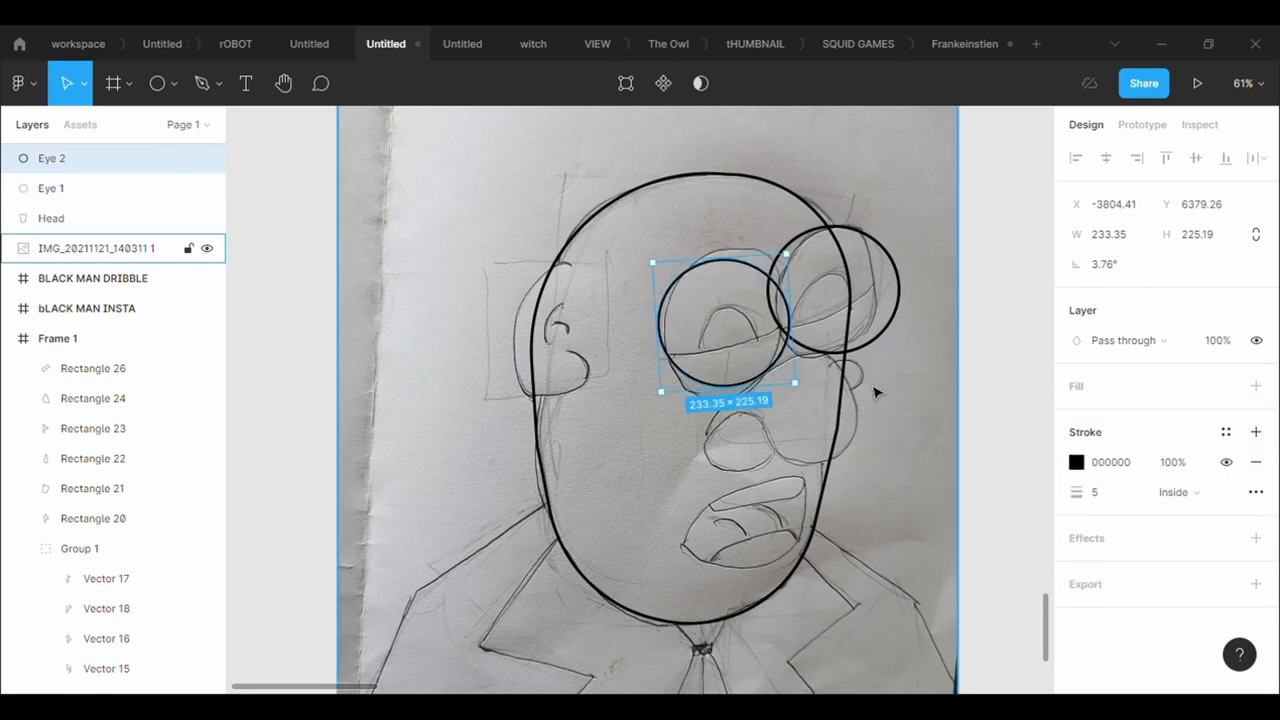
left_click_drag(875, 391, 748, 346)
left_click_drag(890, 320, 882, 322)
key("ctrl+z")
left_click_drag(736, 329, 681, 379)
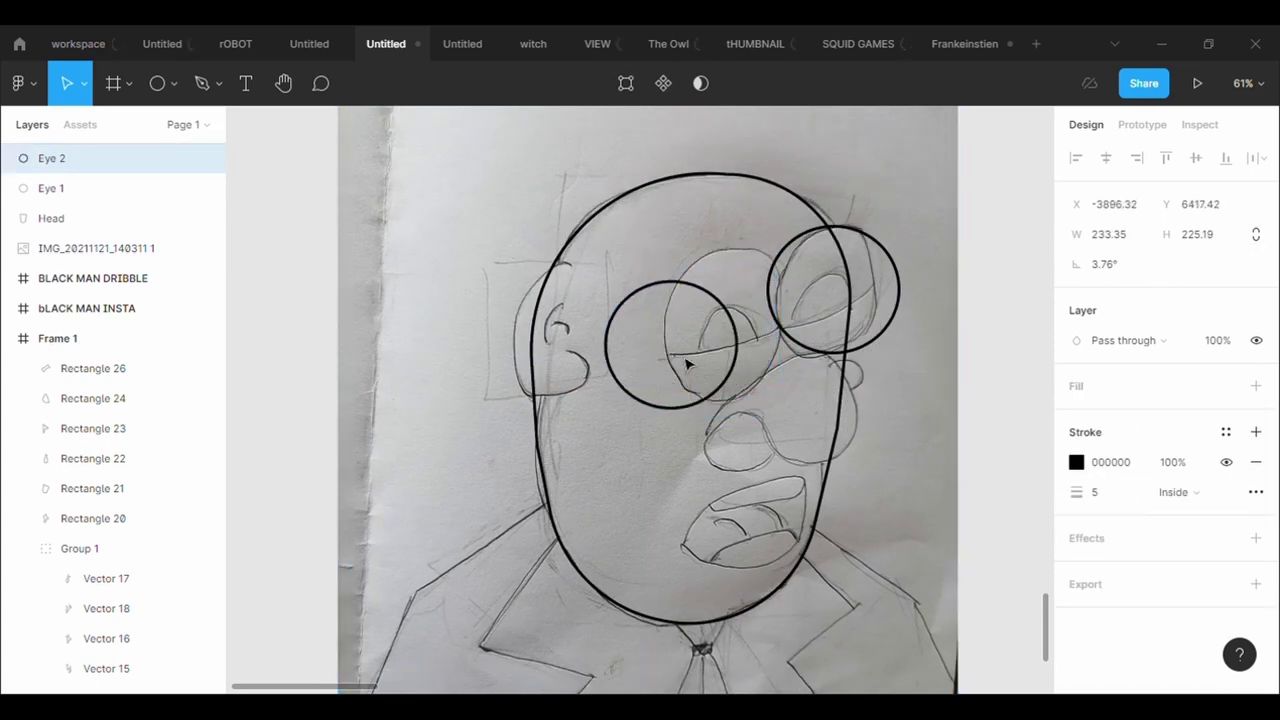
left_click_drag(892, 292, 865, 325)
key("ctrl+z")
- Shrink Eye 1 to 188.63 × 228.28 to fit its sketched eye
left_click(893, 335)
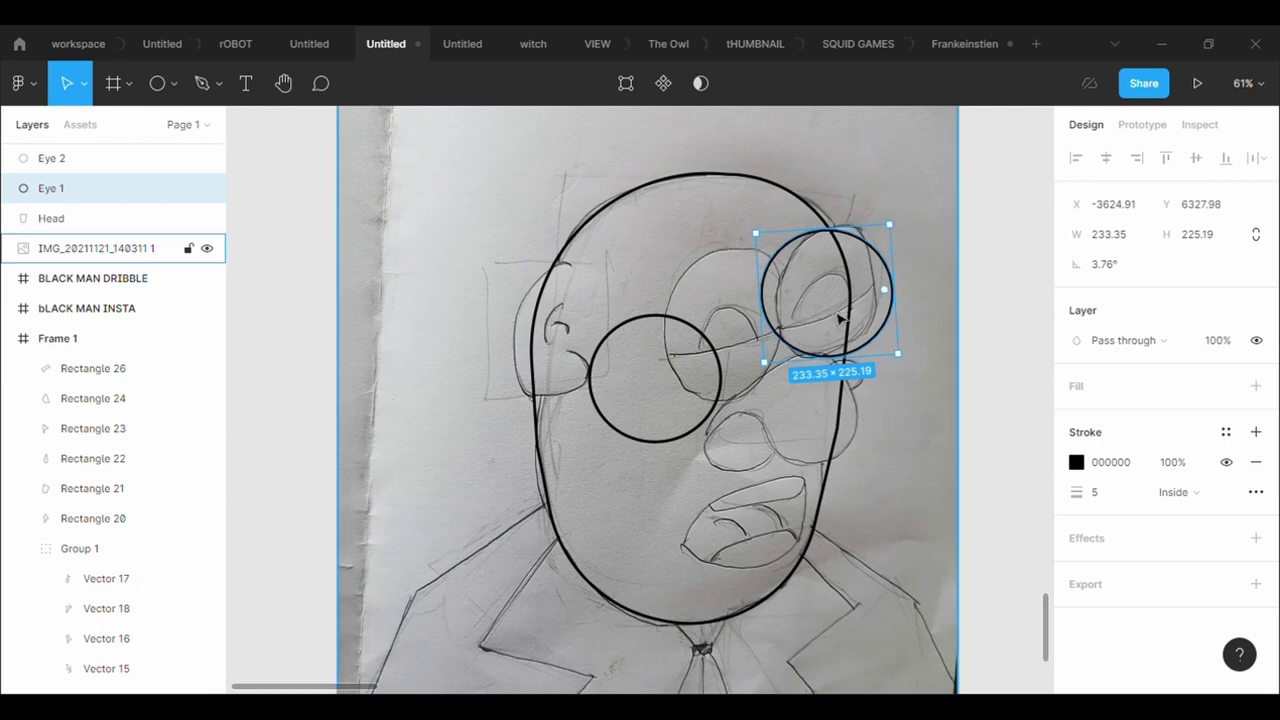
left_click_drag(775, 316, 787, 316)
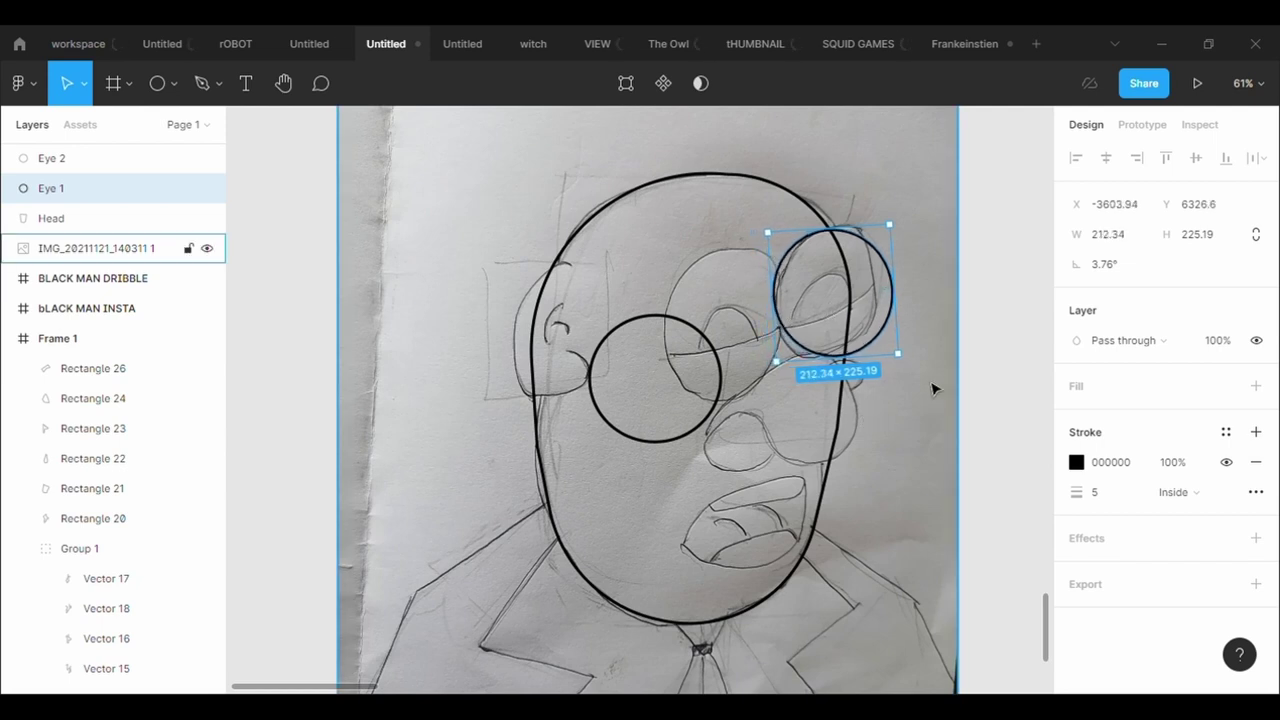
mouse_move(898, 354)
left_mouse_down()
mouse_move(886, 349)
mouse_move(898, 371)
left_mouse_up()
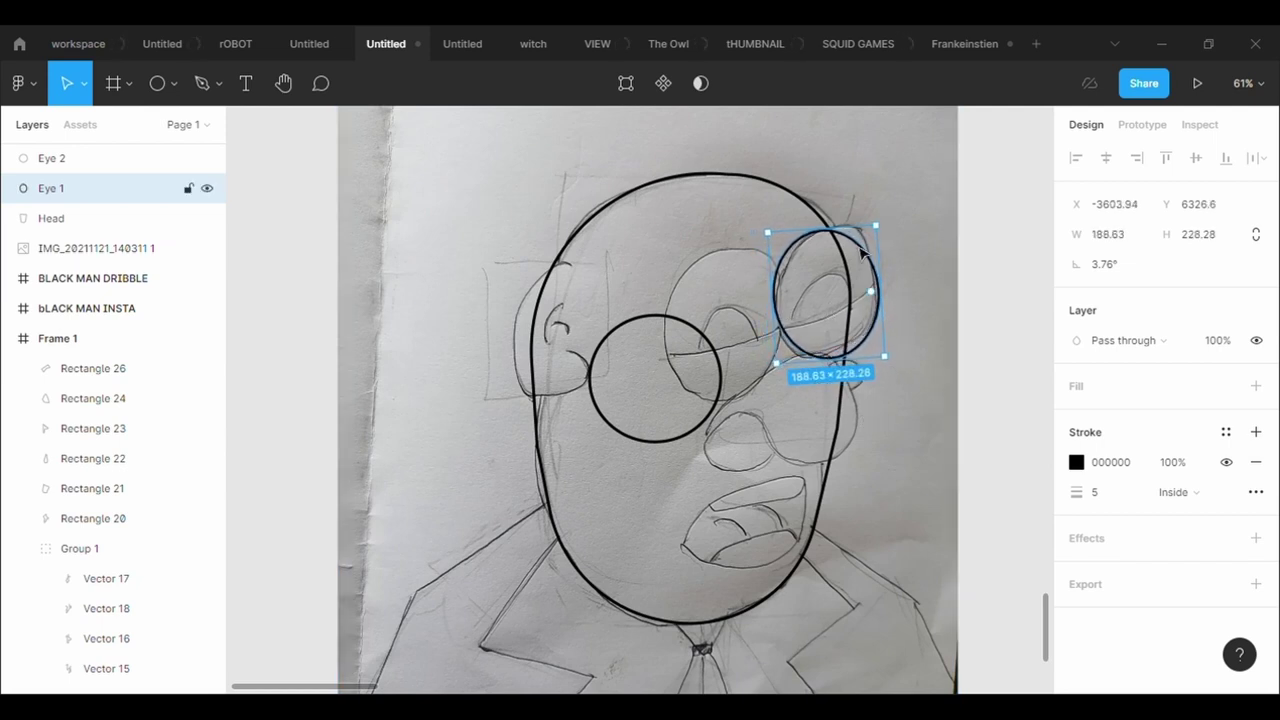
- Reposition and stretch Eye 2 to 216.81 × 243.46 over its sketched eye, zooming to 78%
left_click(718, 385)
left_click(718, 358)
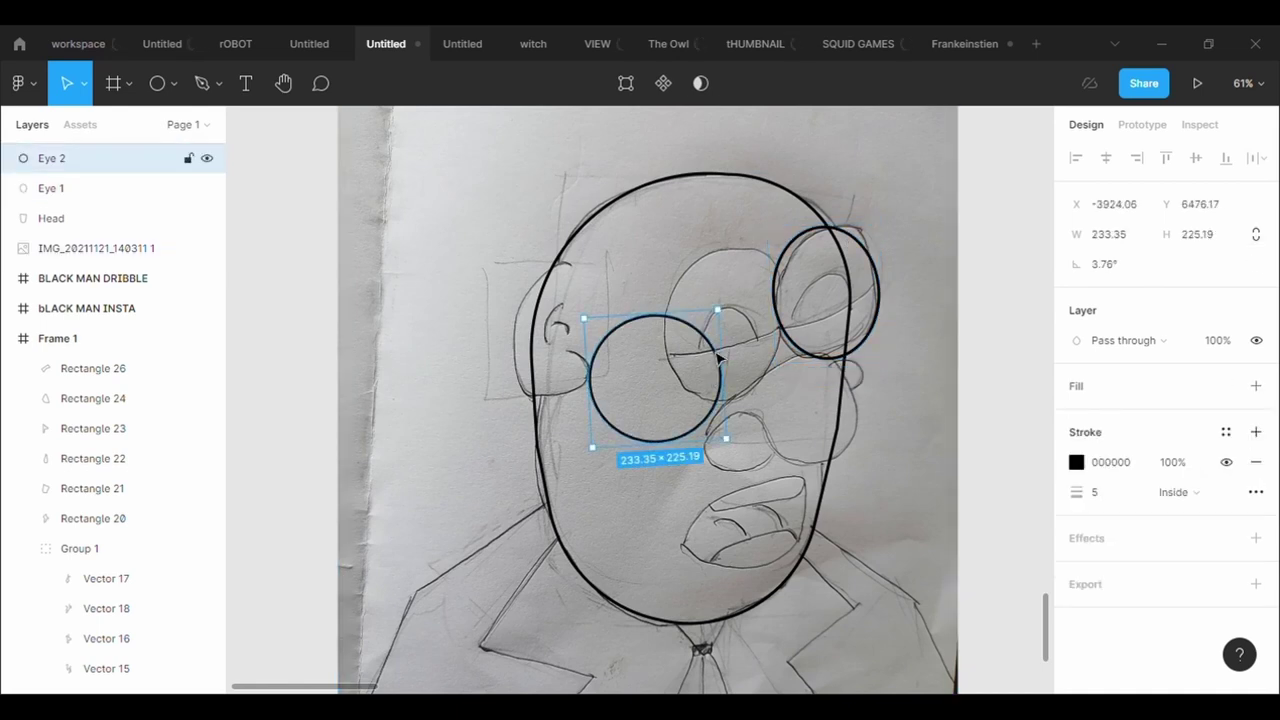
left_click_drag(718, 358, 782, 296)
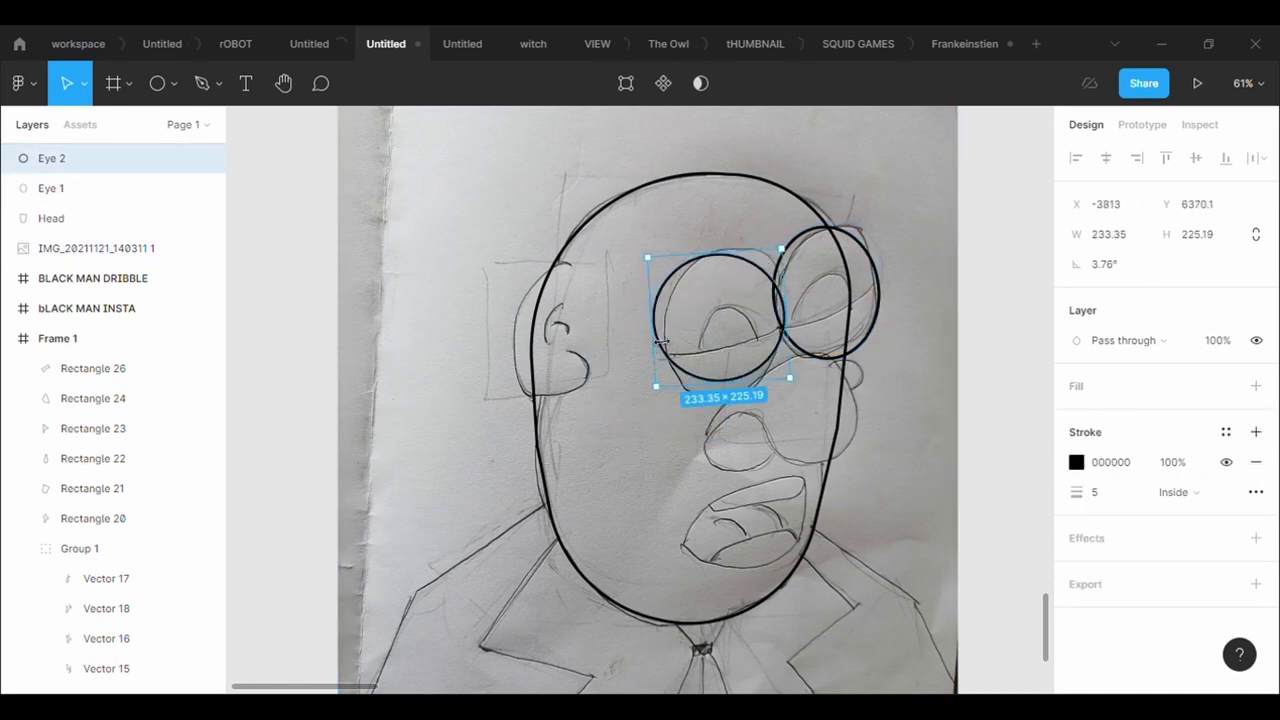
left_click_drag(660, 342, 668, 342)
left_click_drag(718, 252, 718, 242)
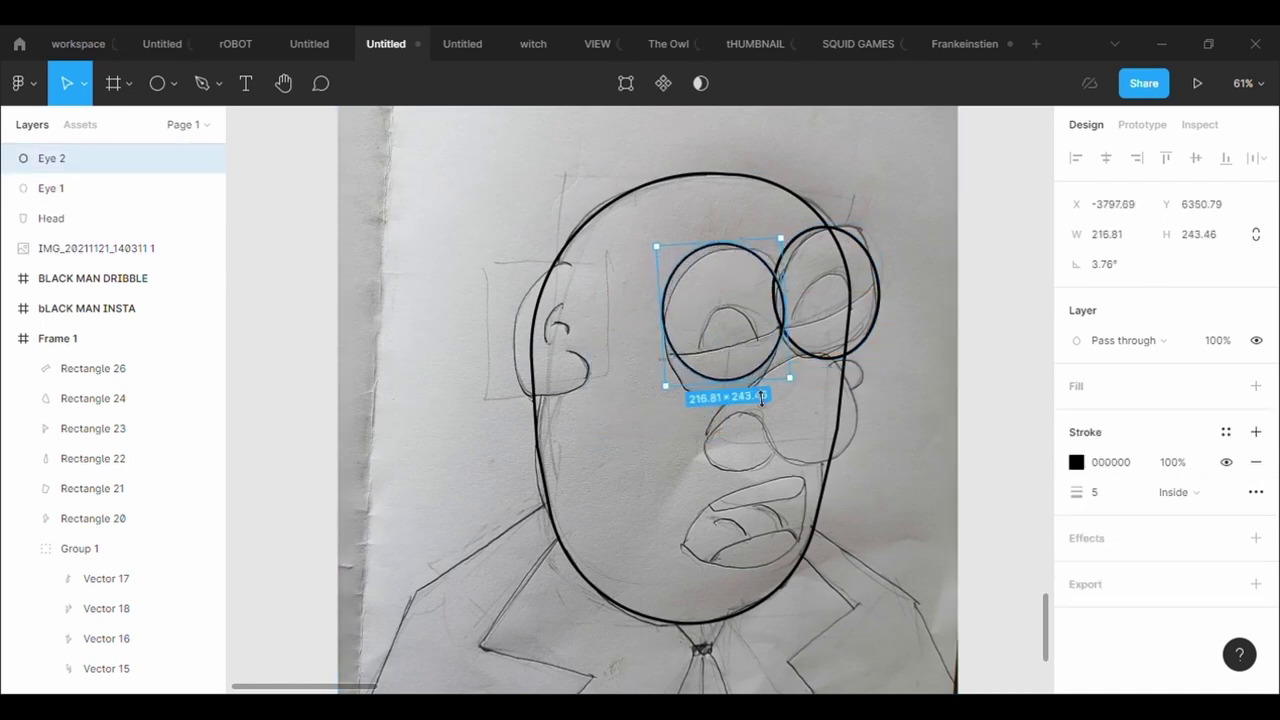
left_click_drag(762, 398, 762, 414)
left_click(922, 438)
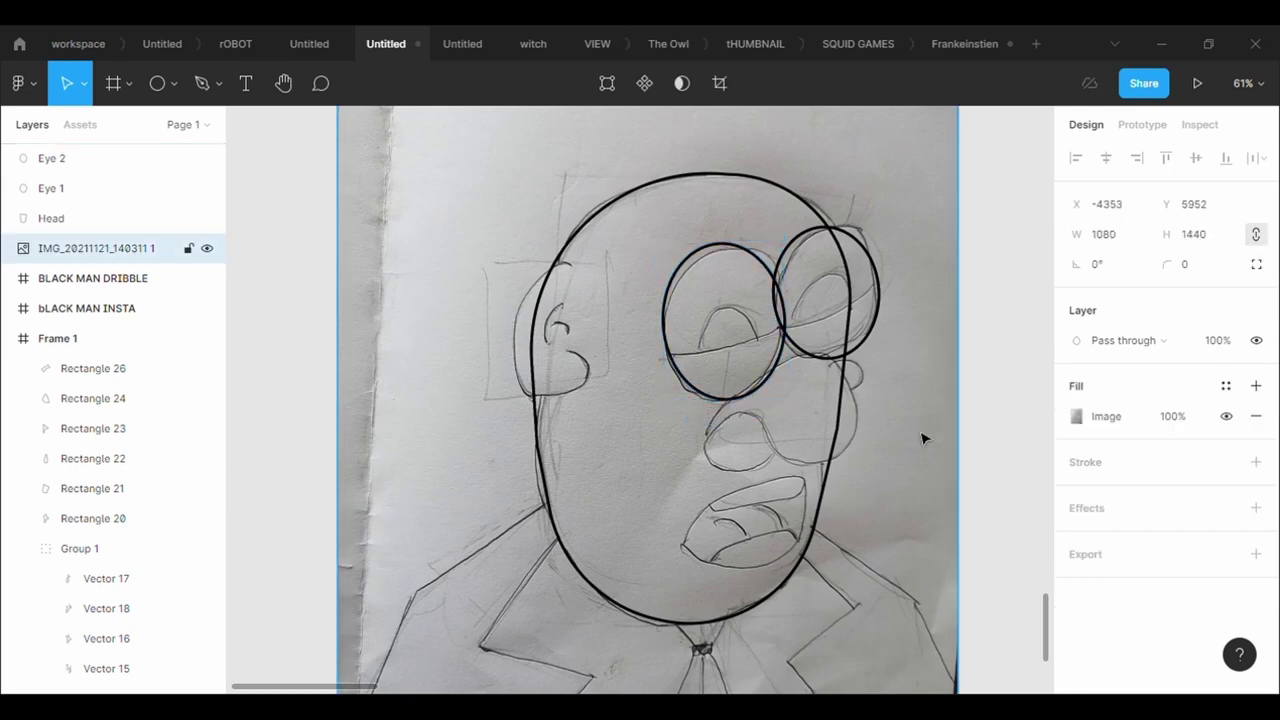
scroll(922, 438, "up", 2)
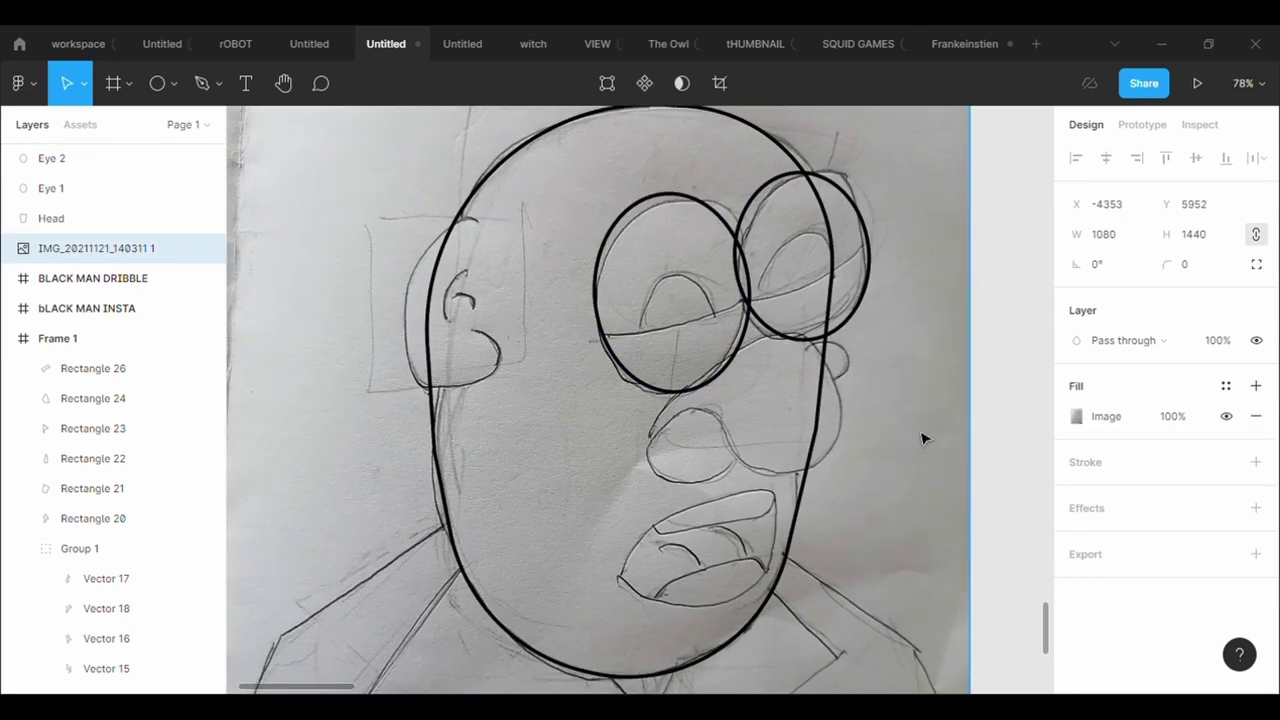
scroll(922, 438, "down", 2)
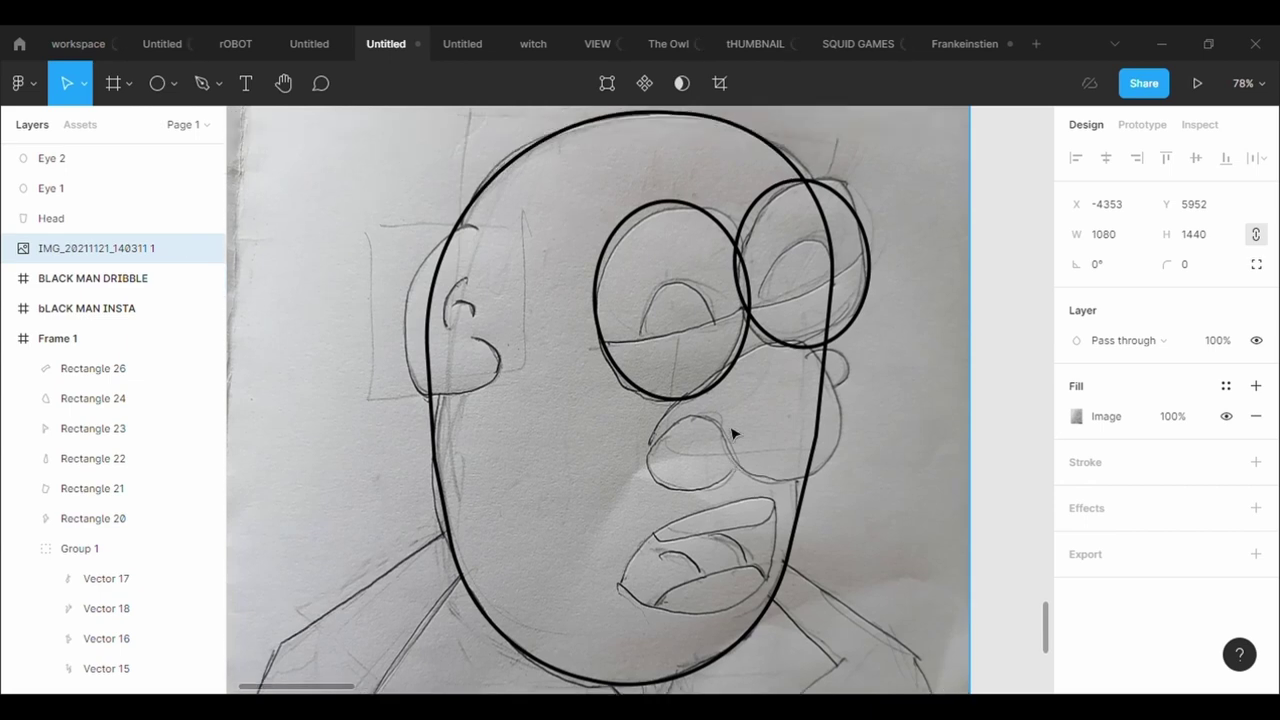
- Trace the sketched nose with the Pen tool as a closed path, Vector 19
left_click(219, 86)
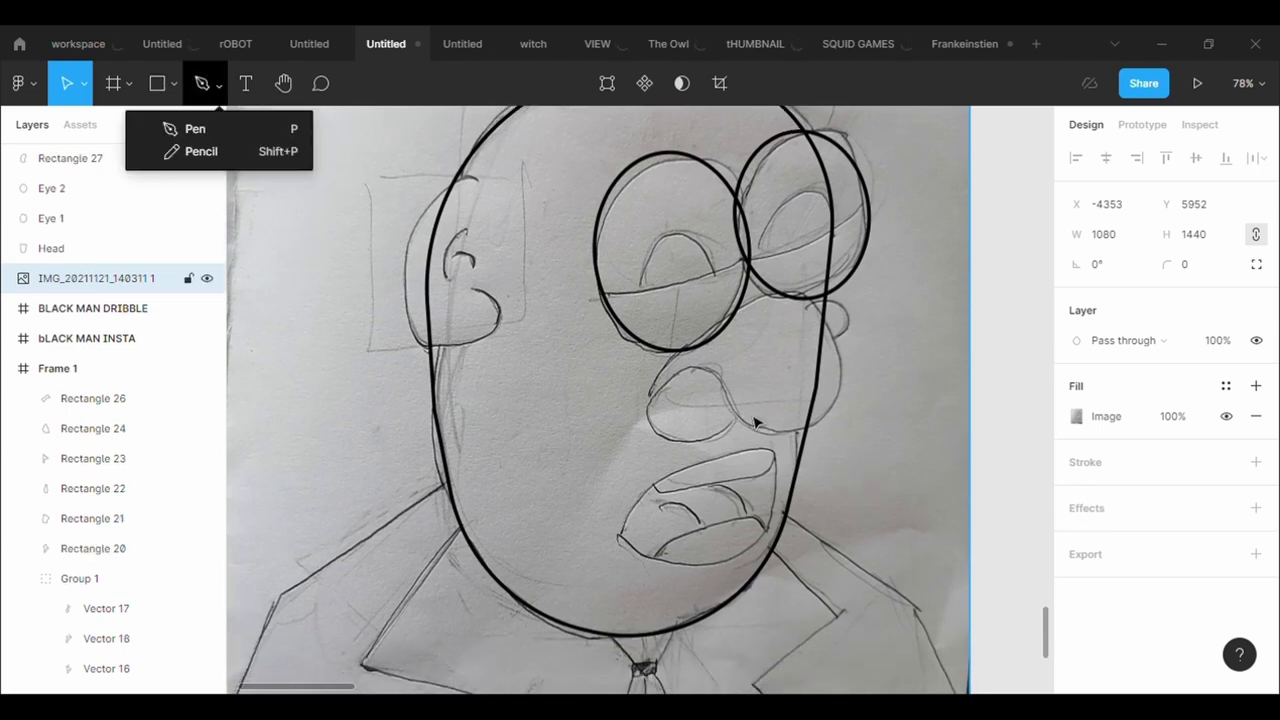
left_click(200, 126)
left_click(650, 394)
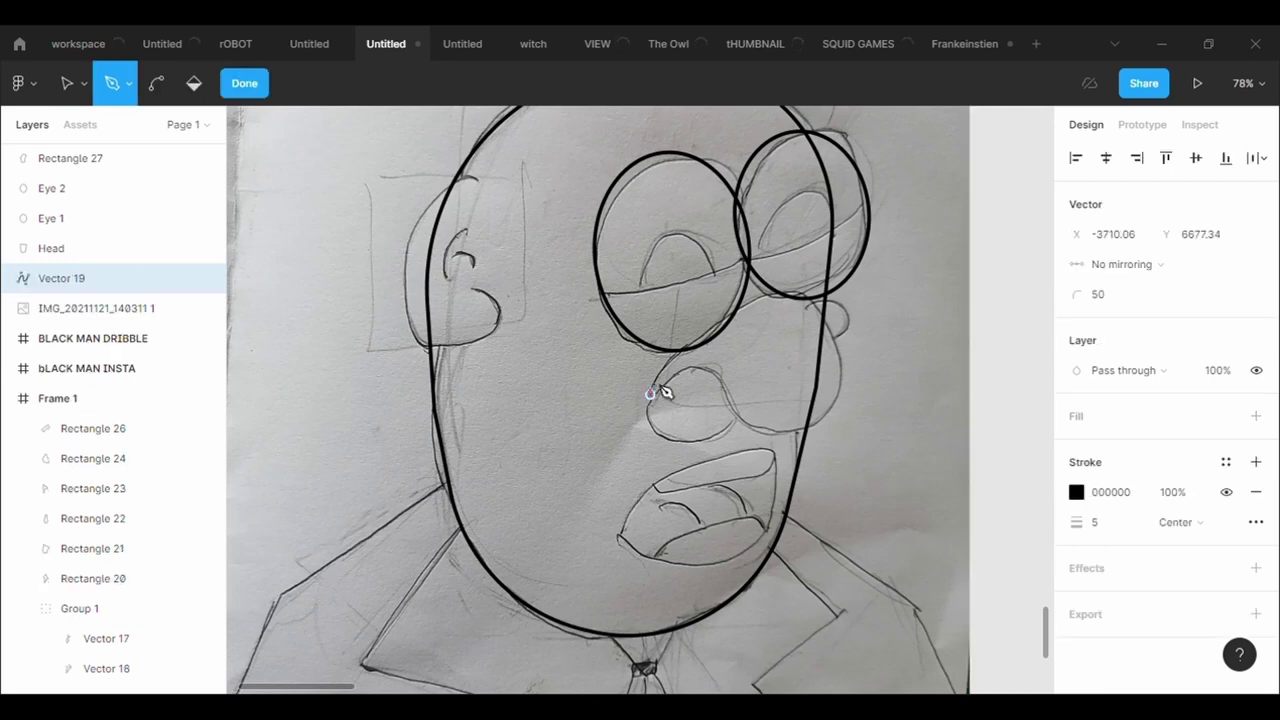
left_click(797, 296)
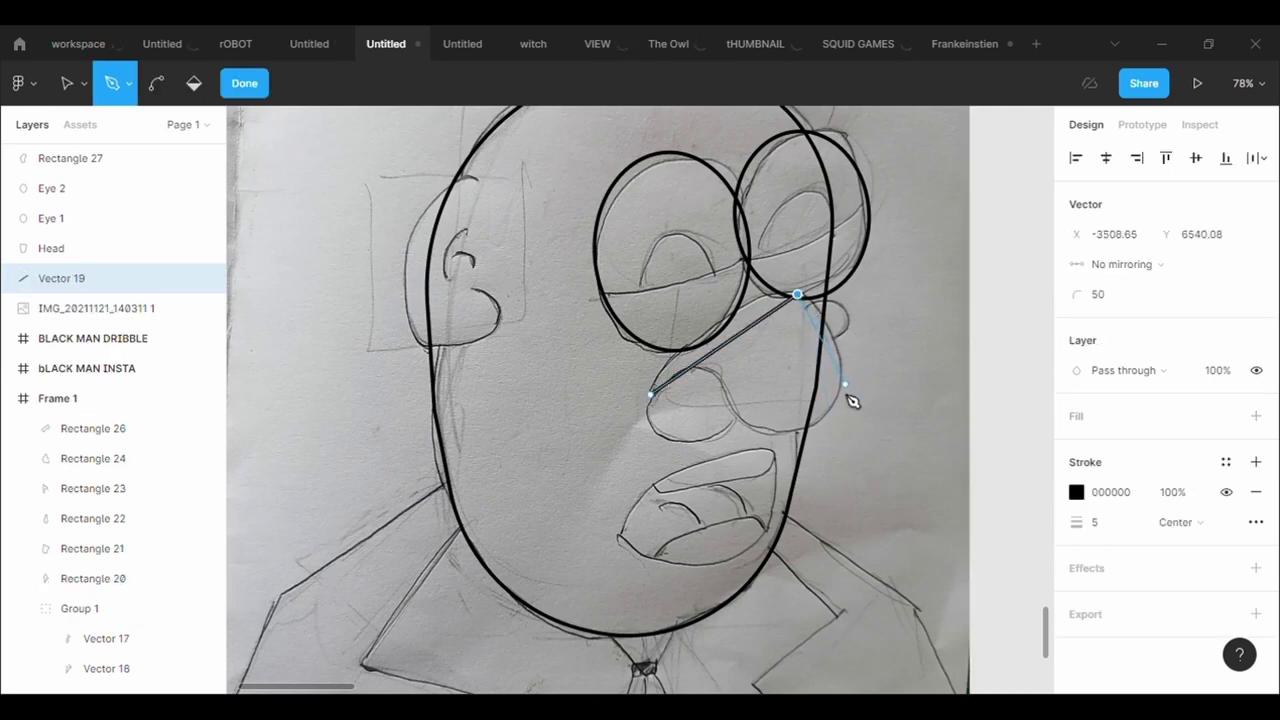
left_click_drag(842, 383, 840, 411)
left_click(806, 424)
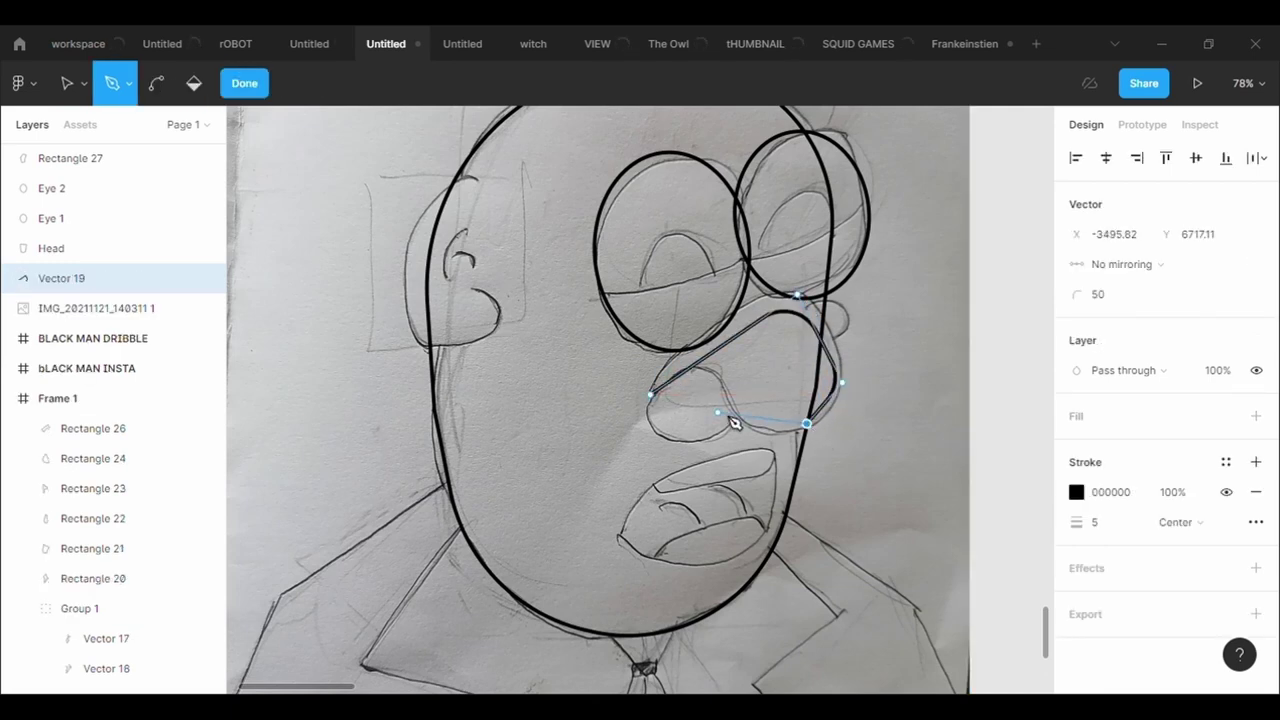
left_click(744, 424)
left_click(720, 382)
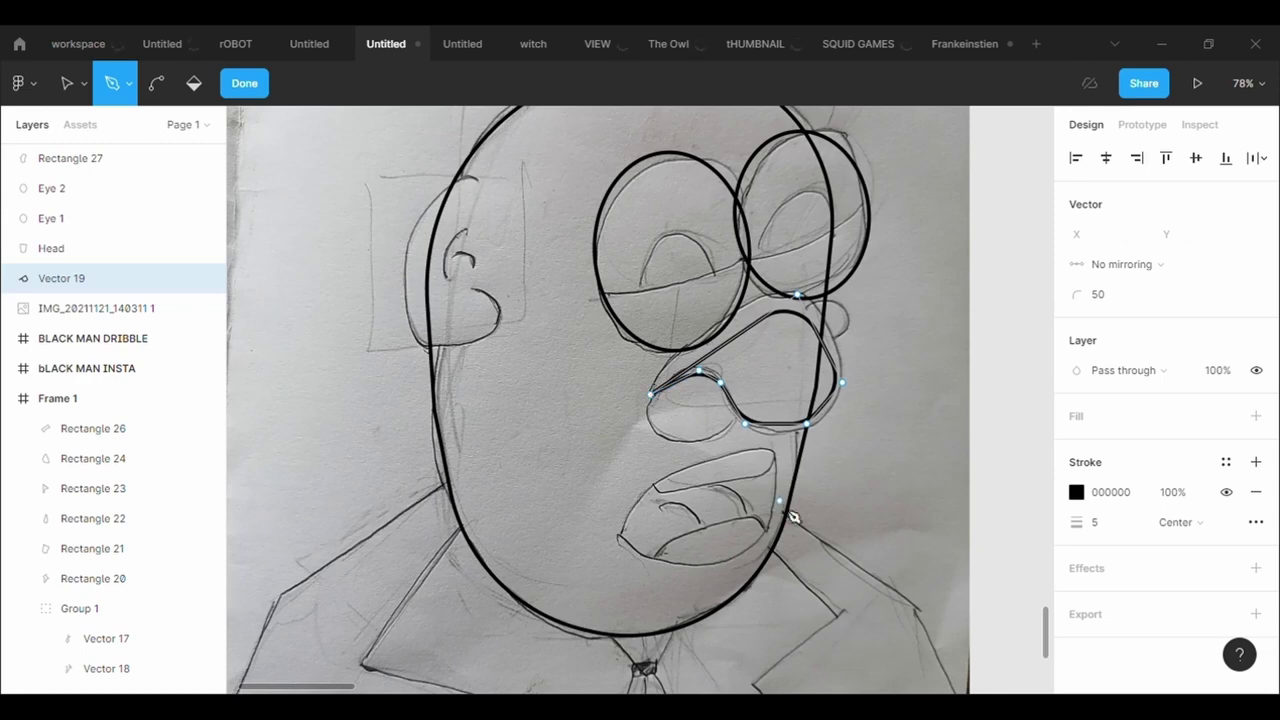
key("Escape")
- Reposition the nose path's upper and left points and round the left end with radius 5000
key("Return")
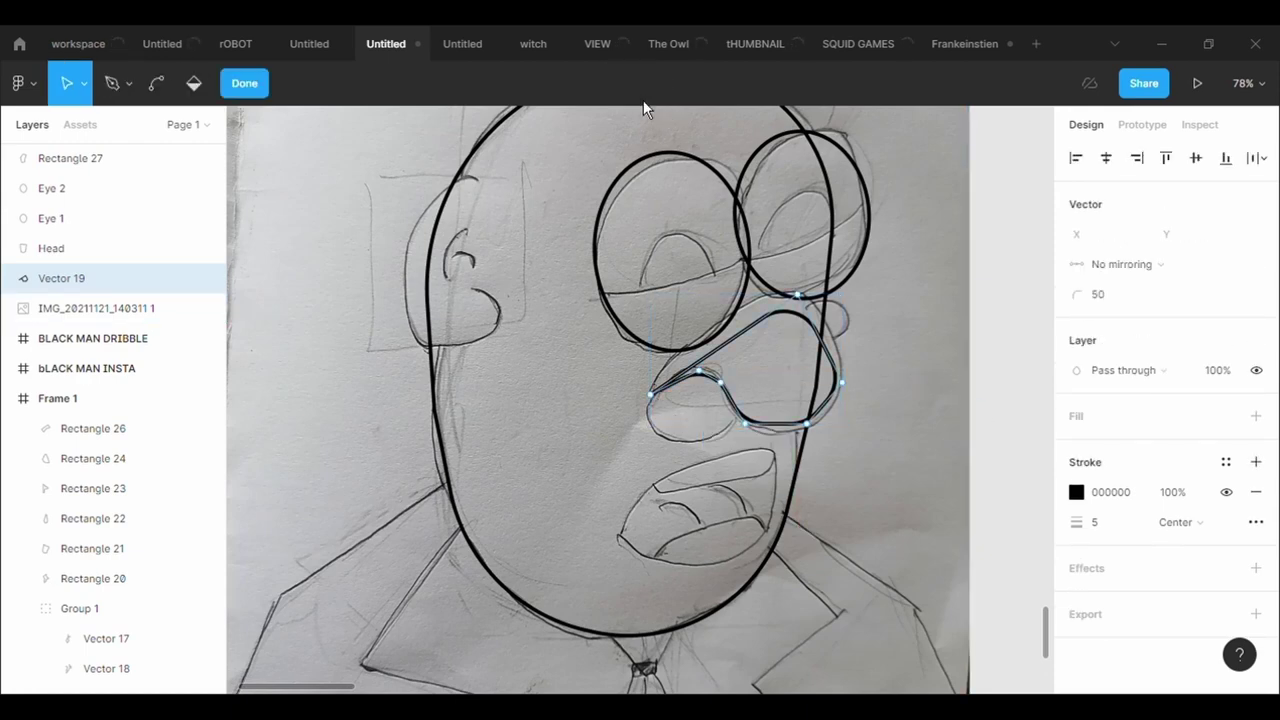
left_click_drag(733, 350, 731, 326)
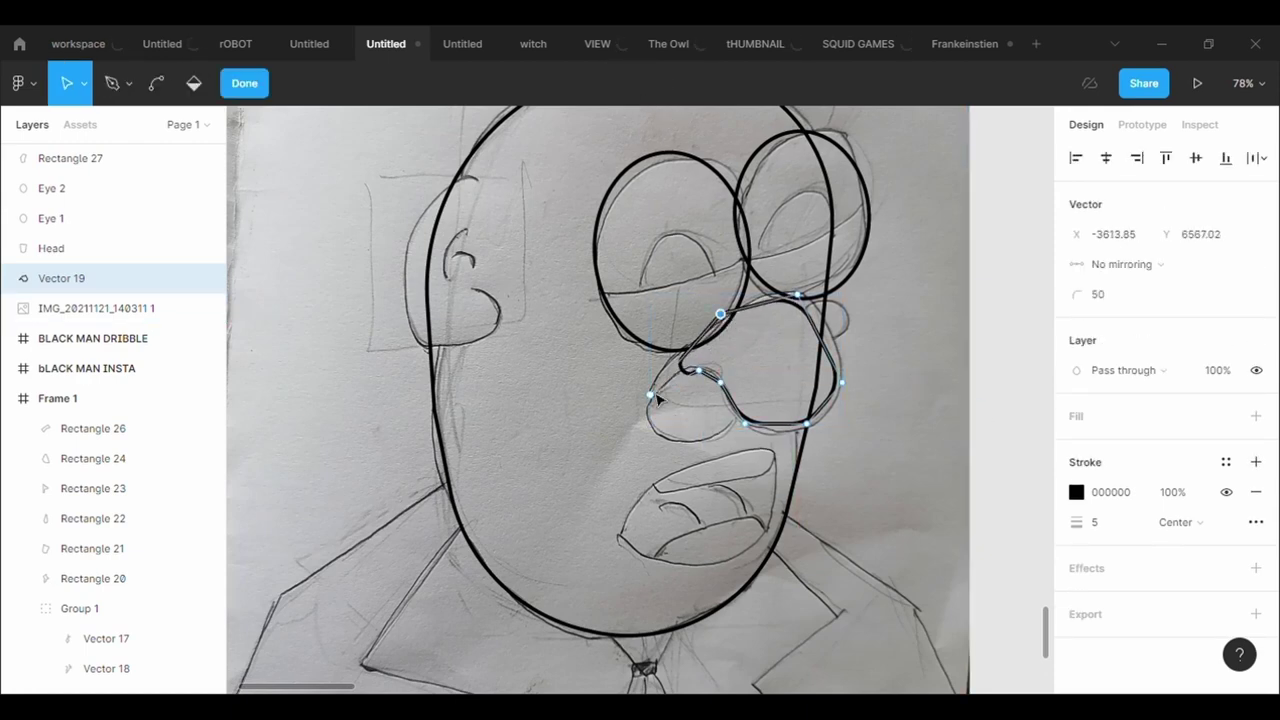
left_click_drag(652, 395, 642, 399)
key("Return")
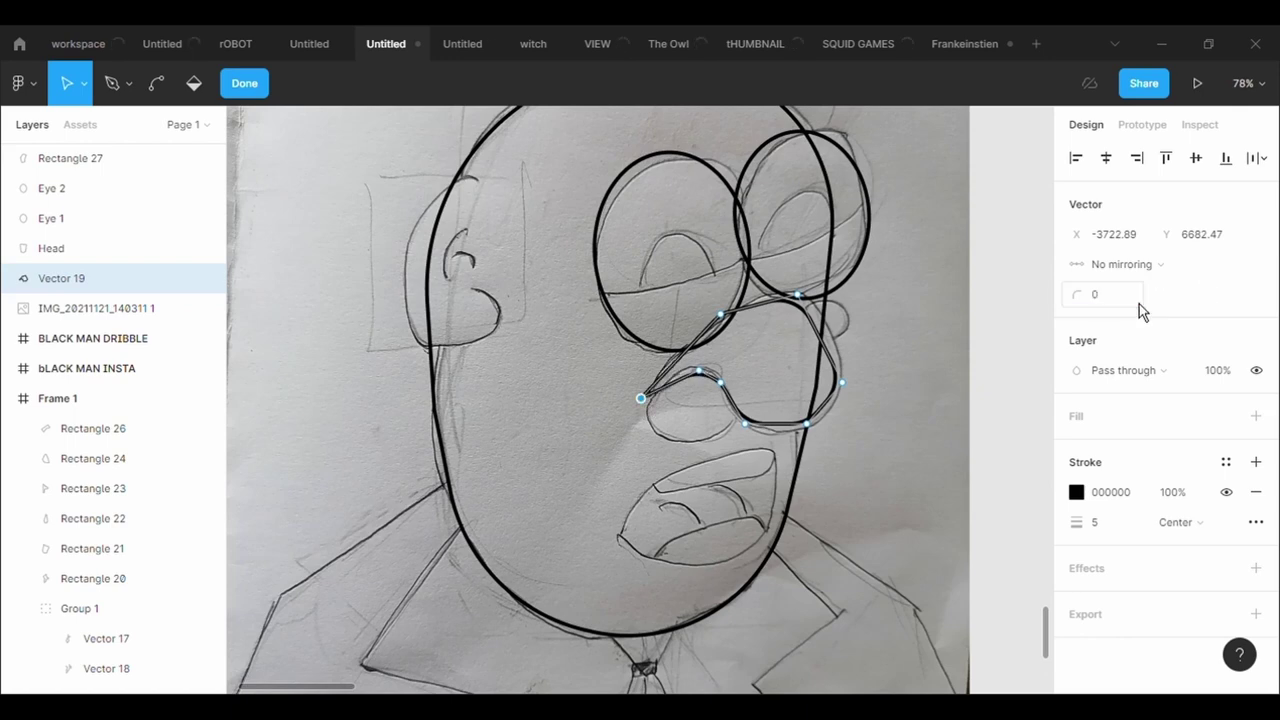
left_click_drag(642, 399, 669, 360)
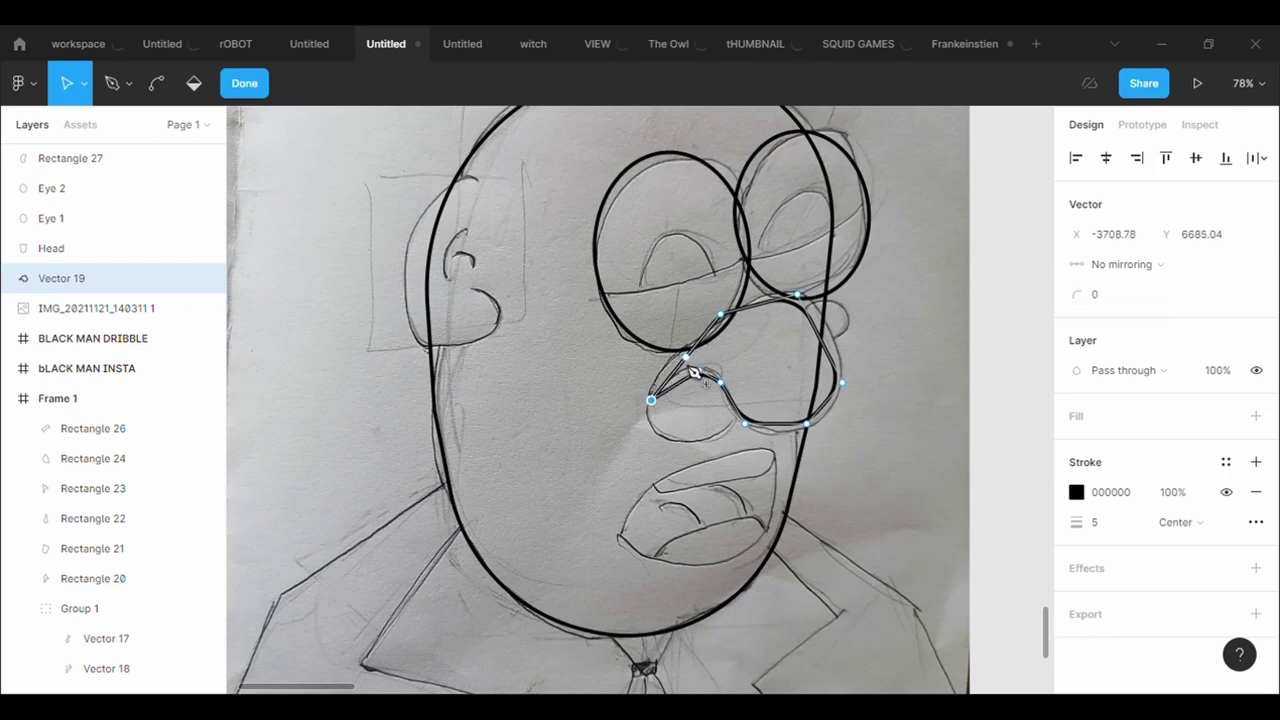
left_click(1137, 305)
type("5000")
key("Return")
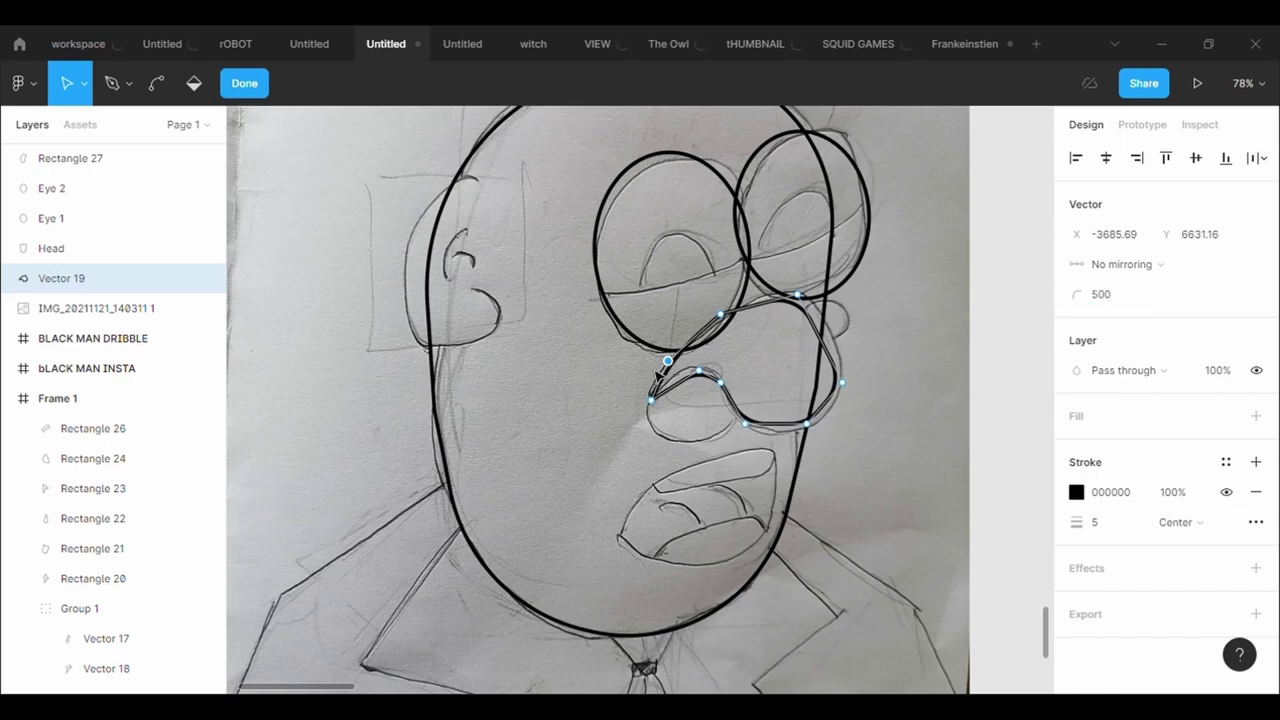
- Move the upper nose point along the eye and round the upper and top-right points
left_click(720, 315)
left_click(1130, 306)
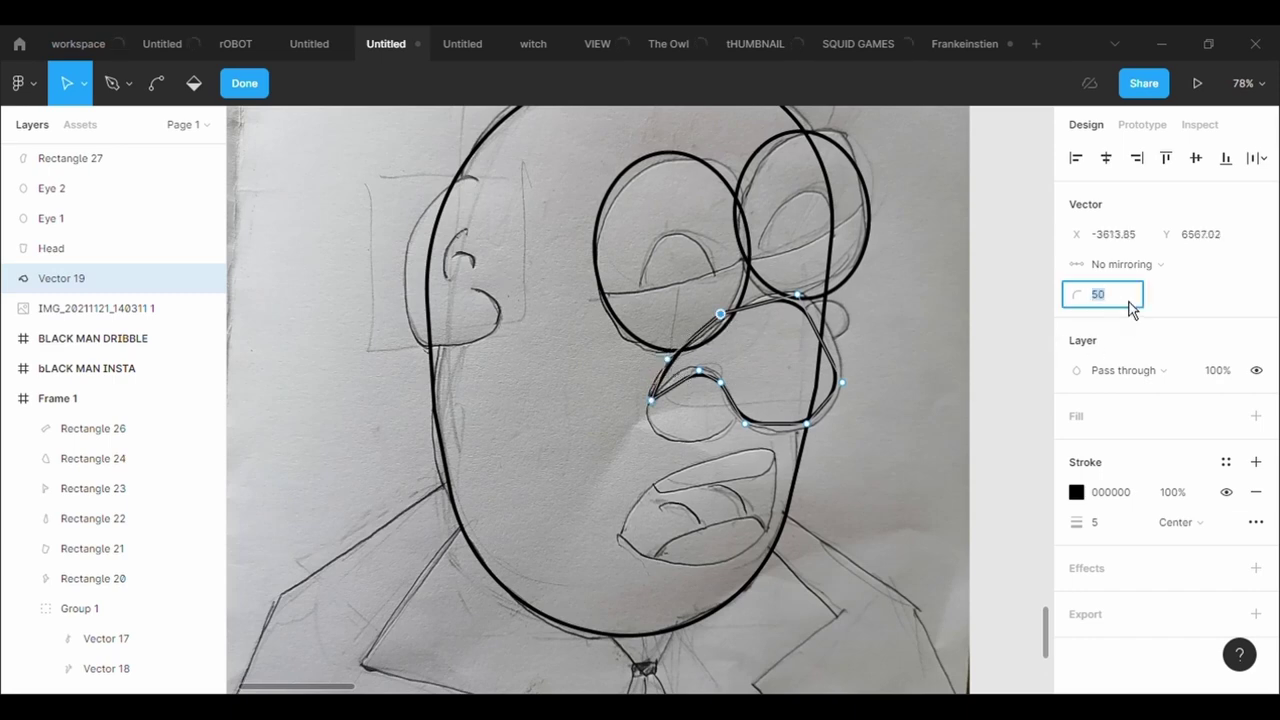
key("Return")
left_click_drag(731, 316, 753, 311)
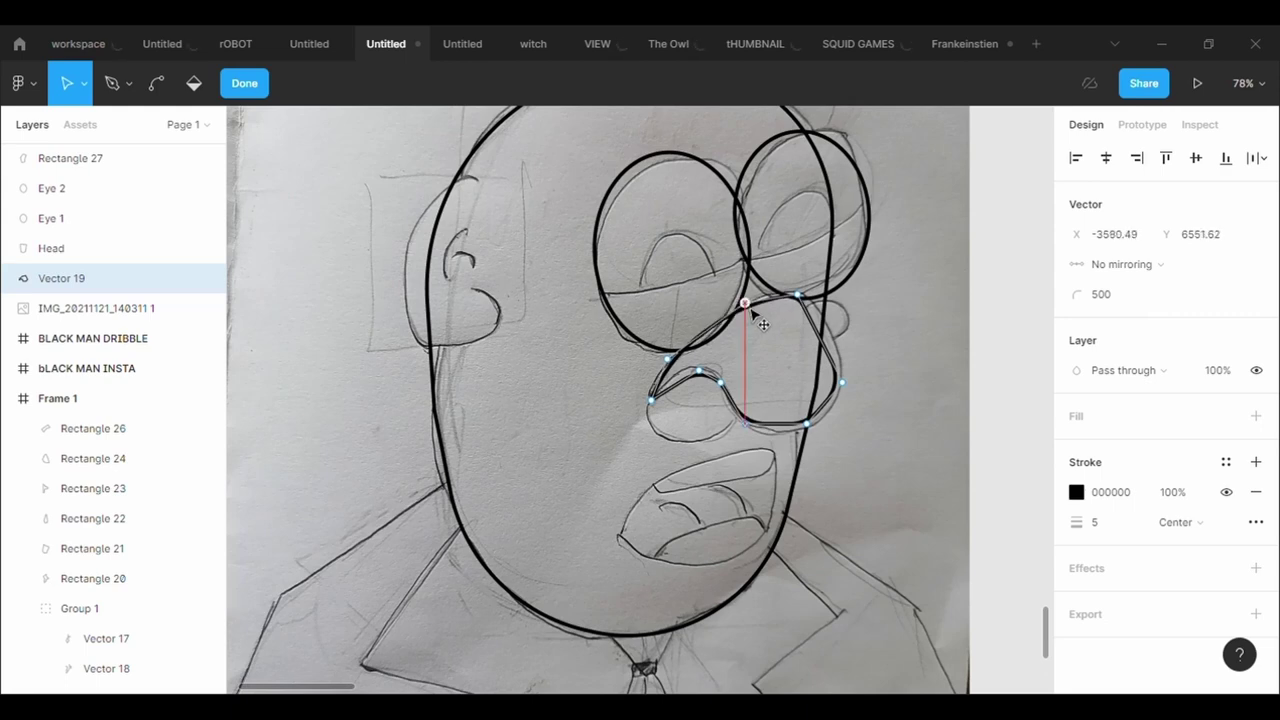
left_click(800, 298)
left_click(1138, 296)
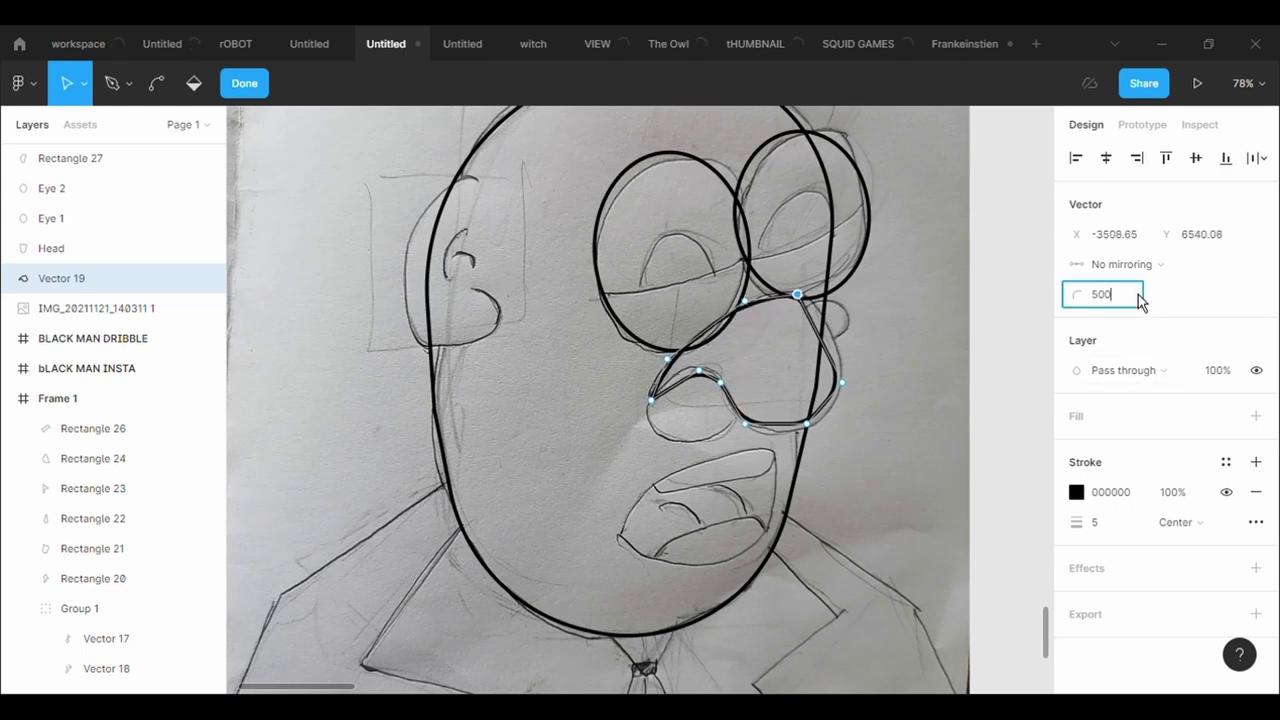
key("Return")
- Round the nose's right-side corners with a 5000 radius
key("Tab")
left_click(1141, 300)
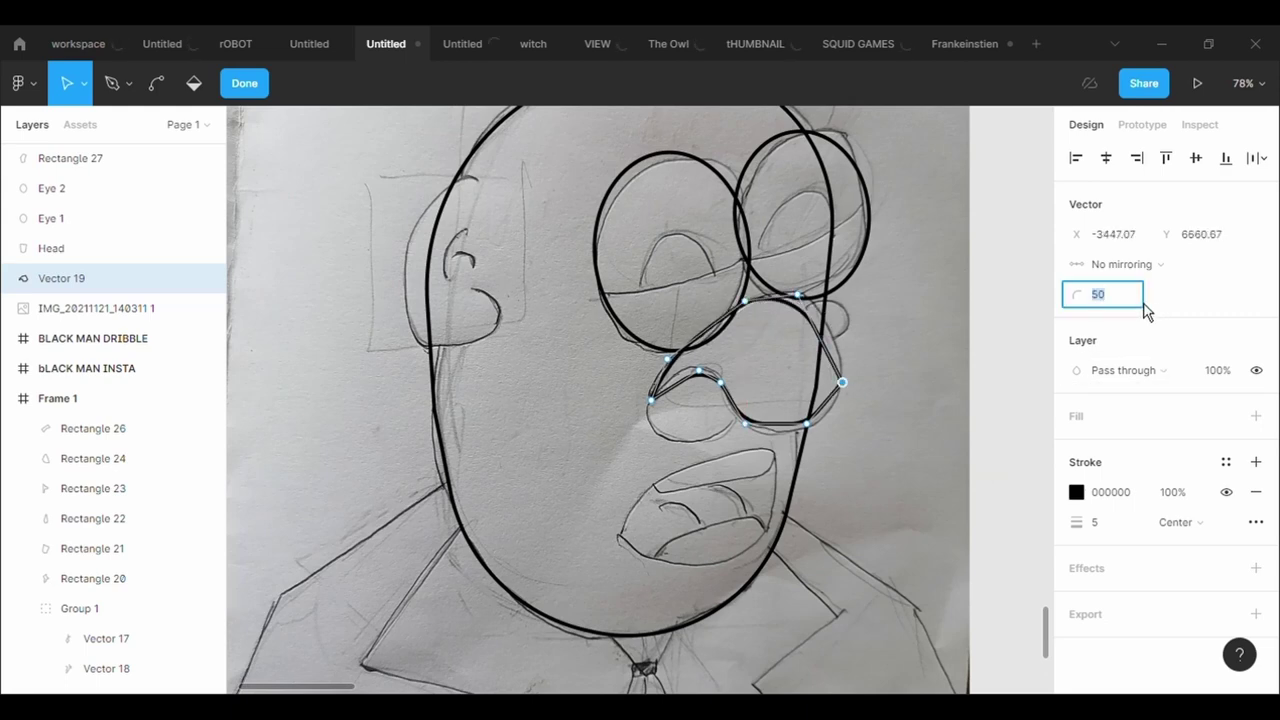
key("Return")
key("Tab")
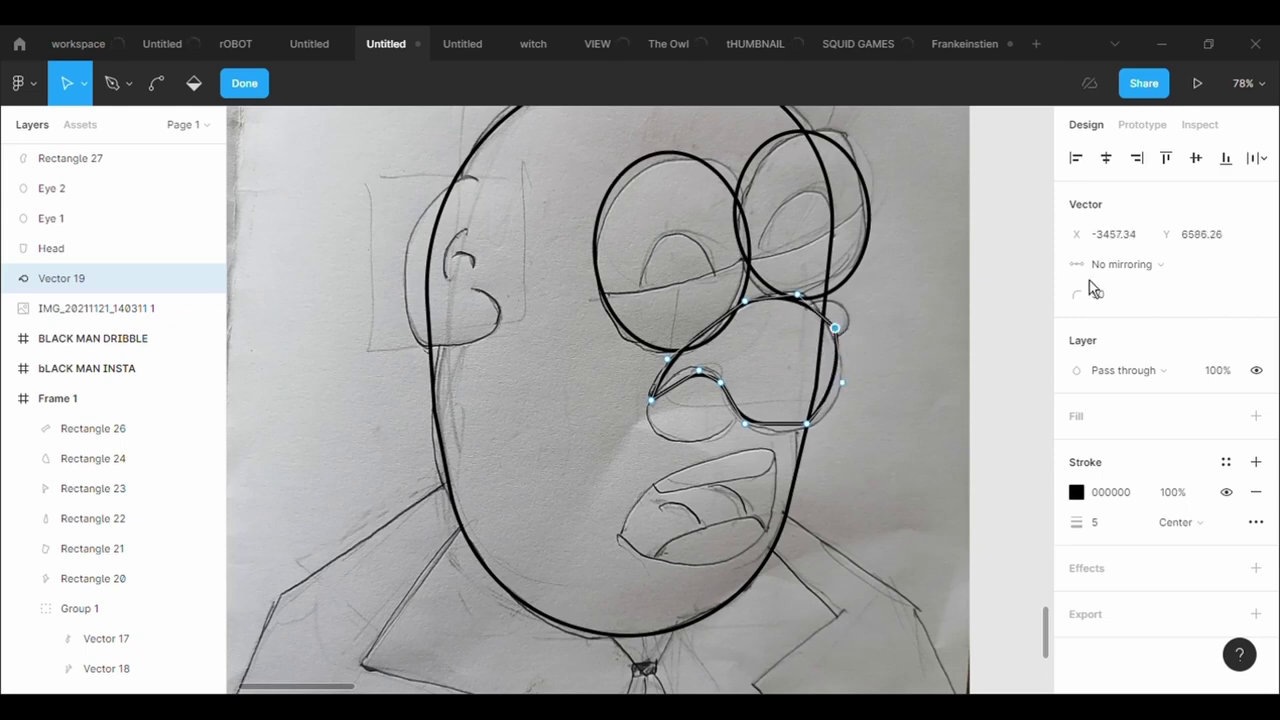
left_click(1122, 300)
type("500")
key("Return")
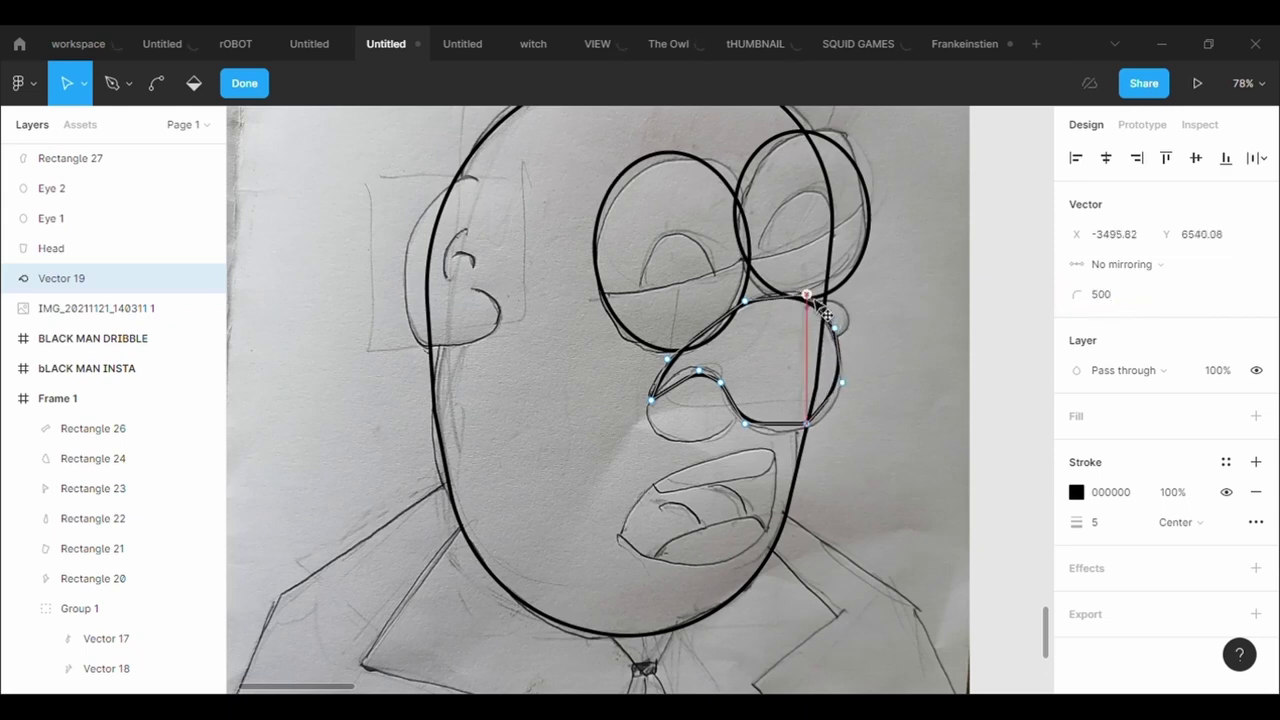
- Nudge the right and bottom nose points onto the sketch and round the lower corners with 5000
left_click_drag(798, 294, 806, 289)
left_click_drag(807, 425, 817, 440)
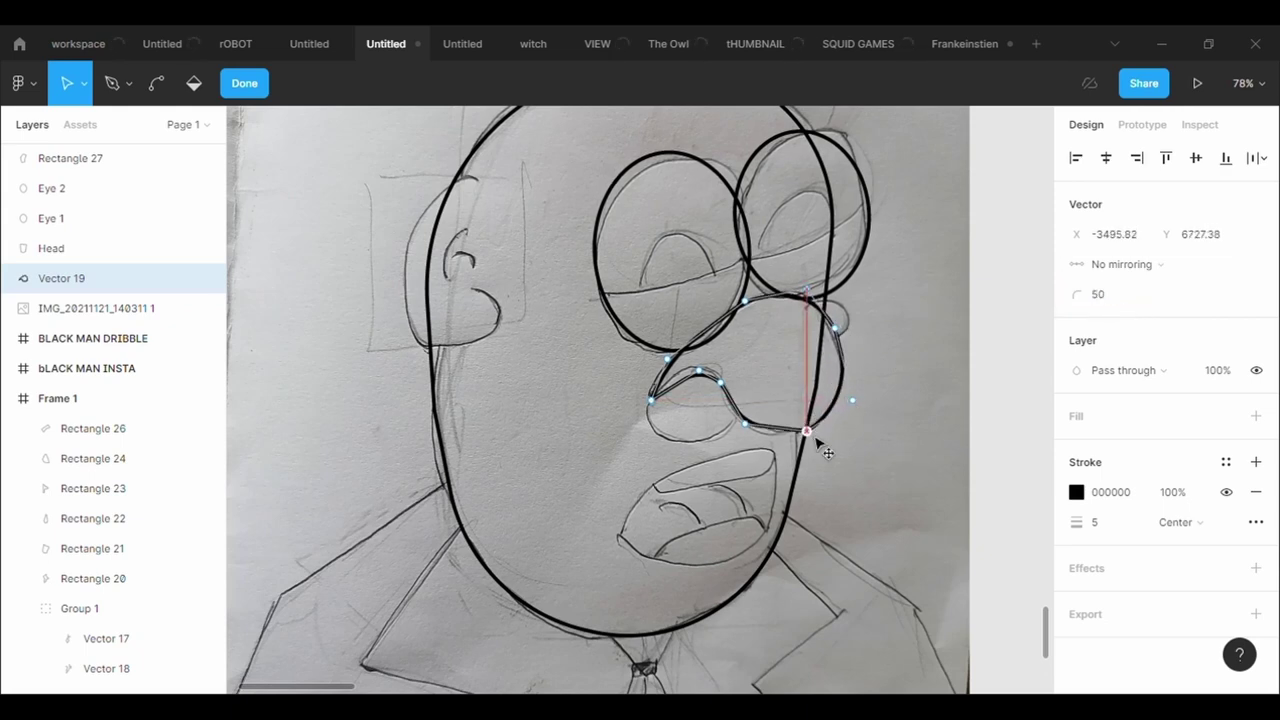
left_click(1125, 300)
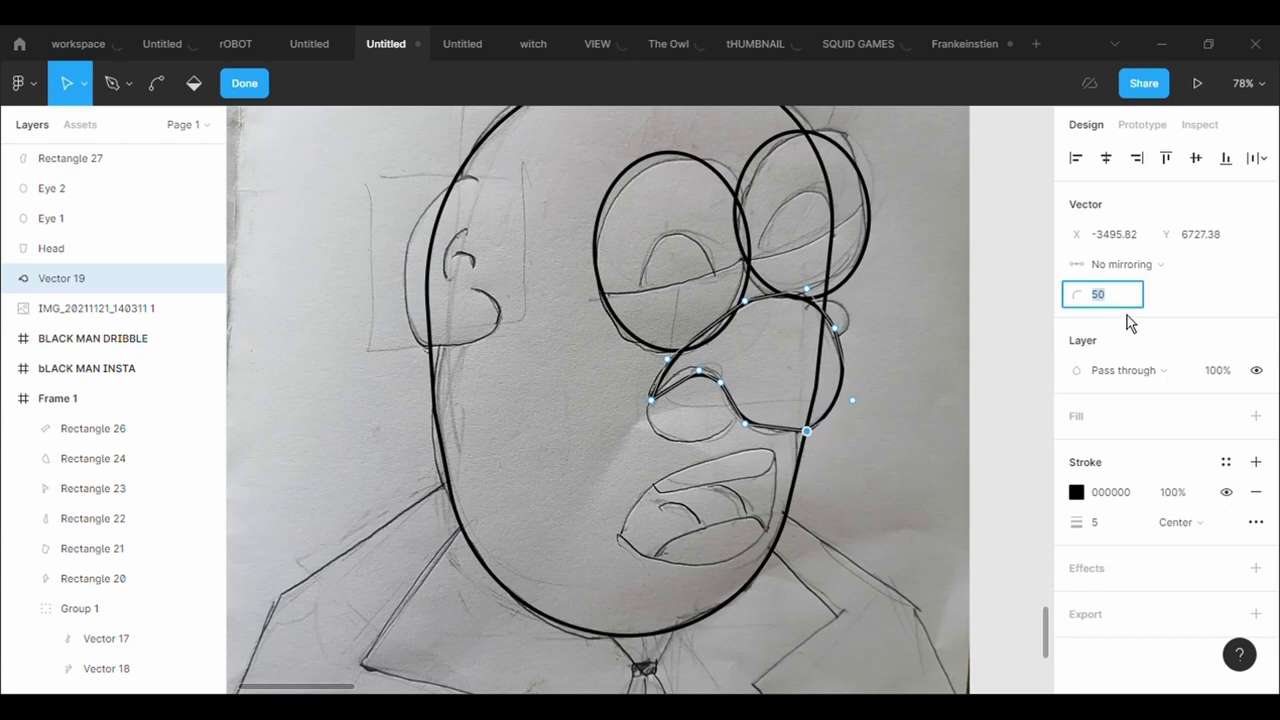
key("Return")
left_click(745, 425)
left_click(1110, 295)
type("50")
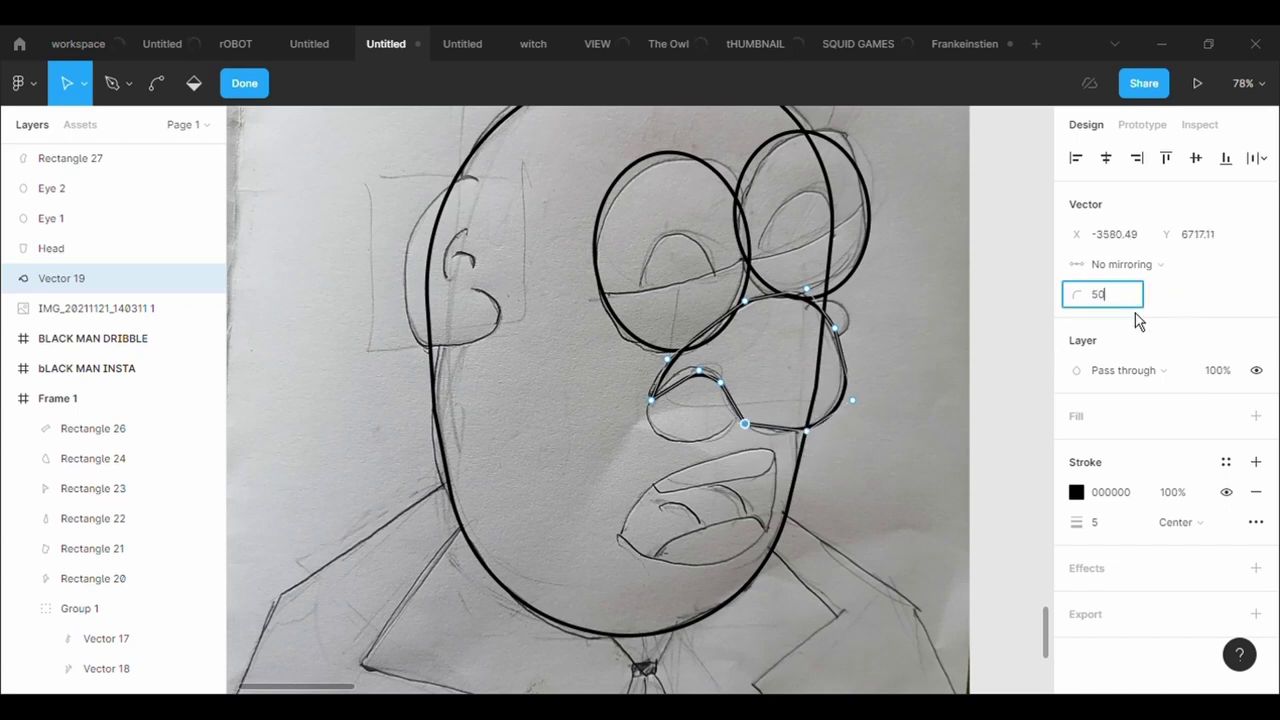
type("0")
key("Return")
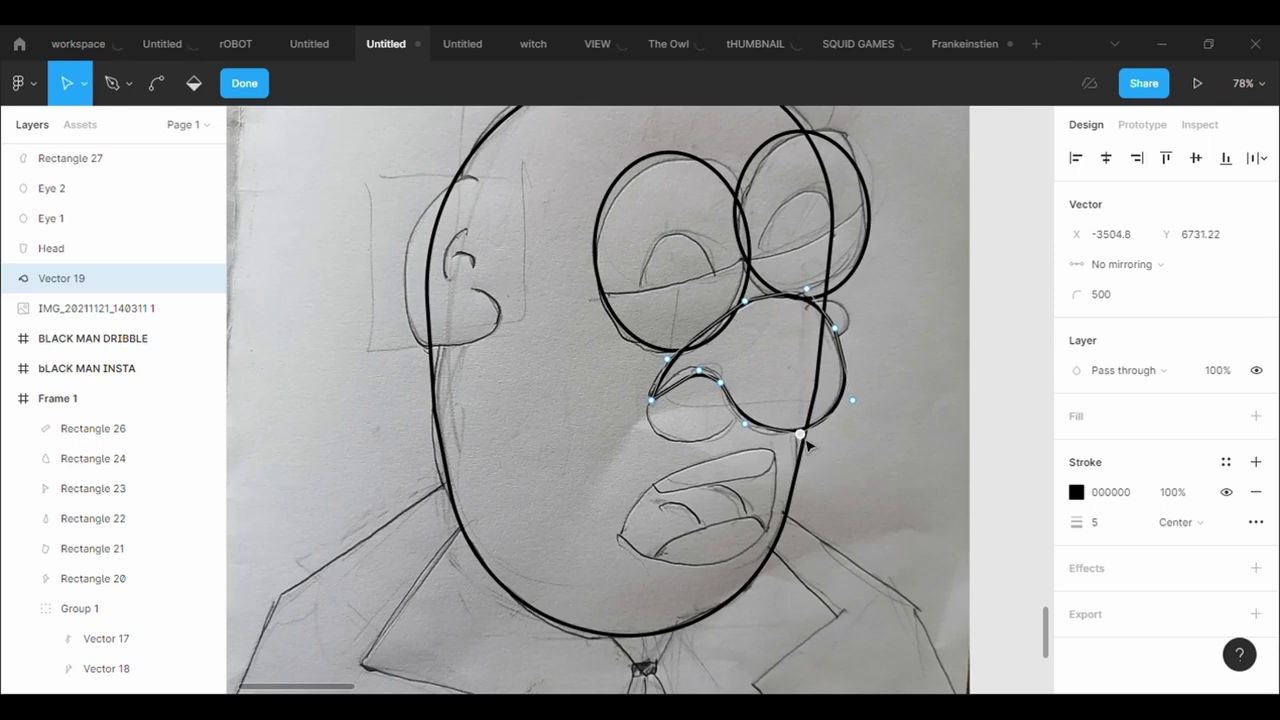
left_click_drag(748, 430, 748, 432)
key("Escape")
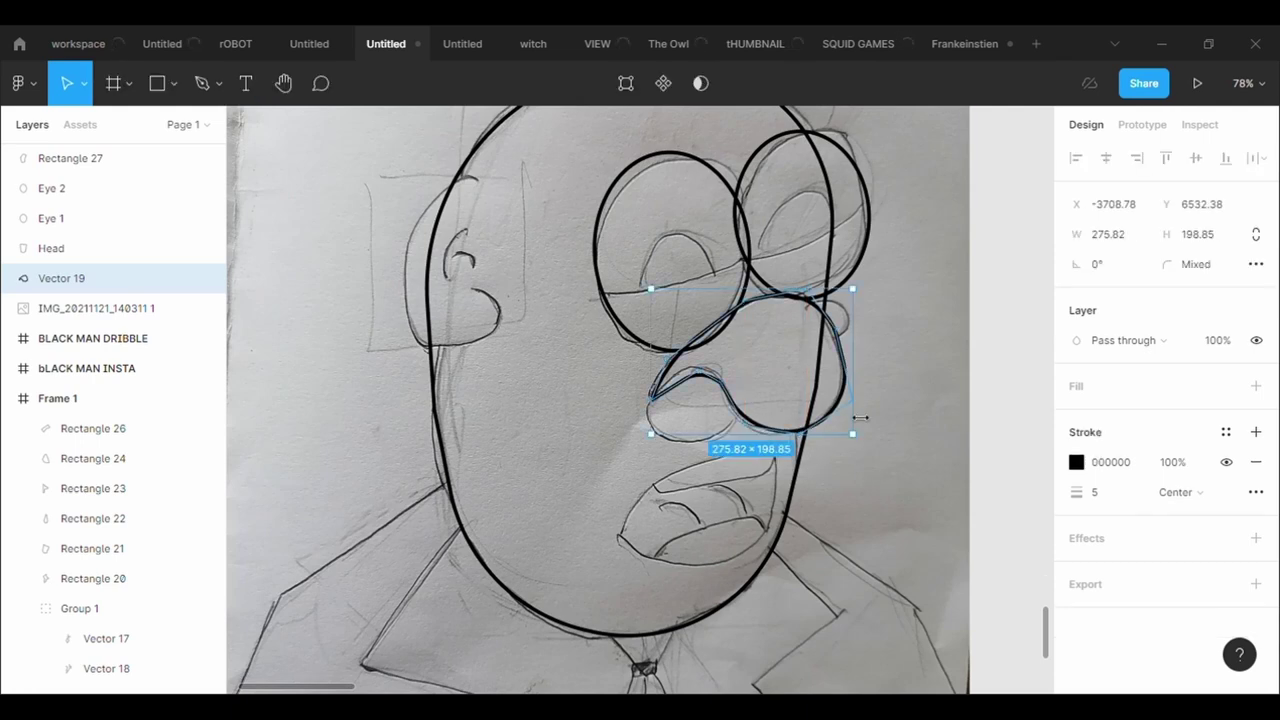
- Rename the nose path Vector 19 to 'Nose'
right_click(778, 385)
left_click(745, 383)
key("ctrl+r")
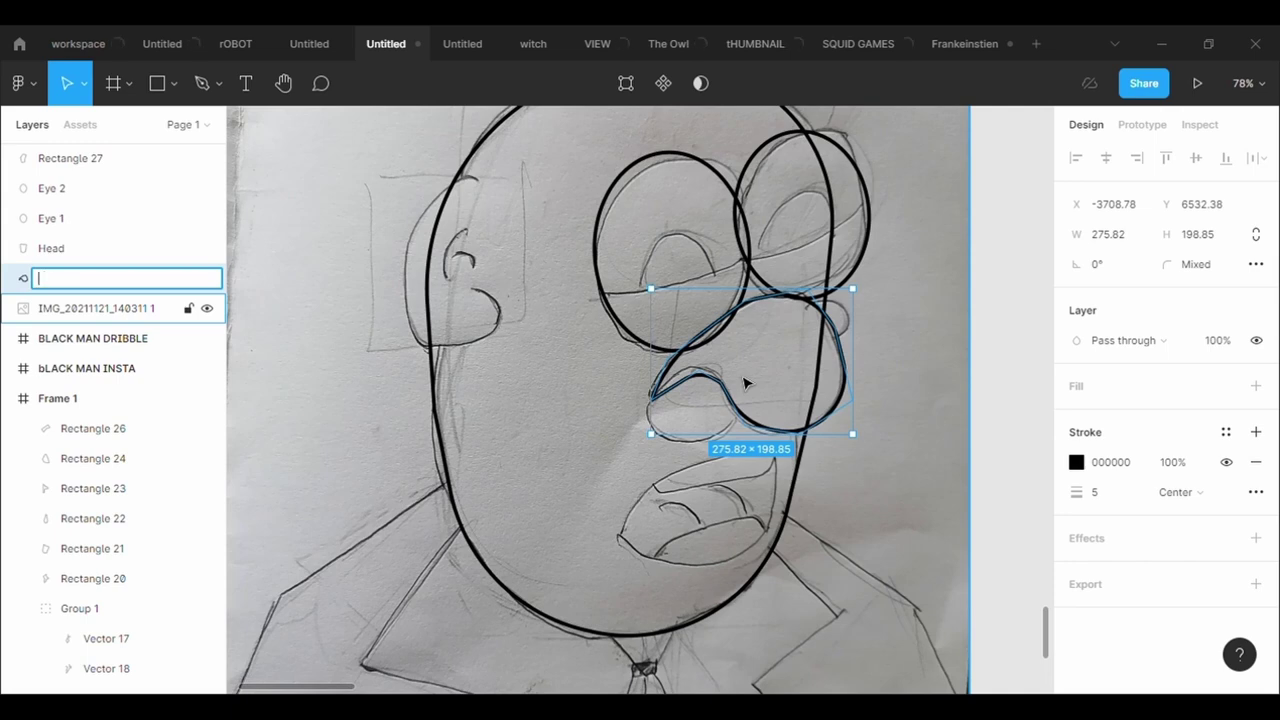
type("Nose")
key("Return")
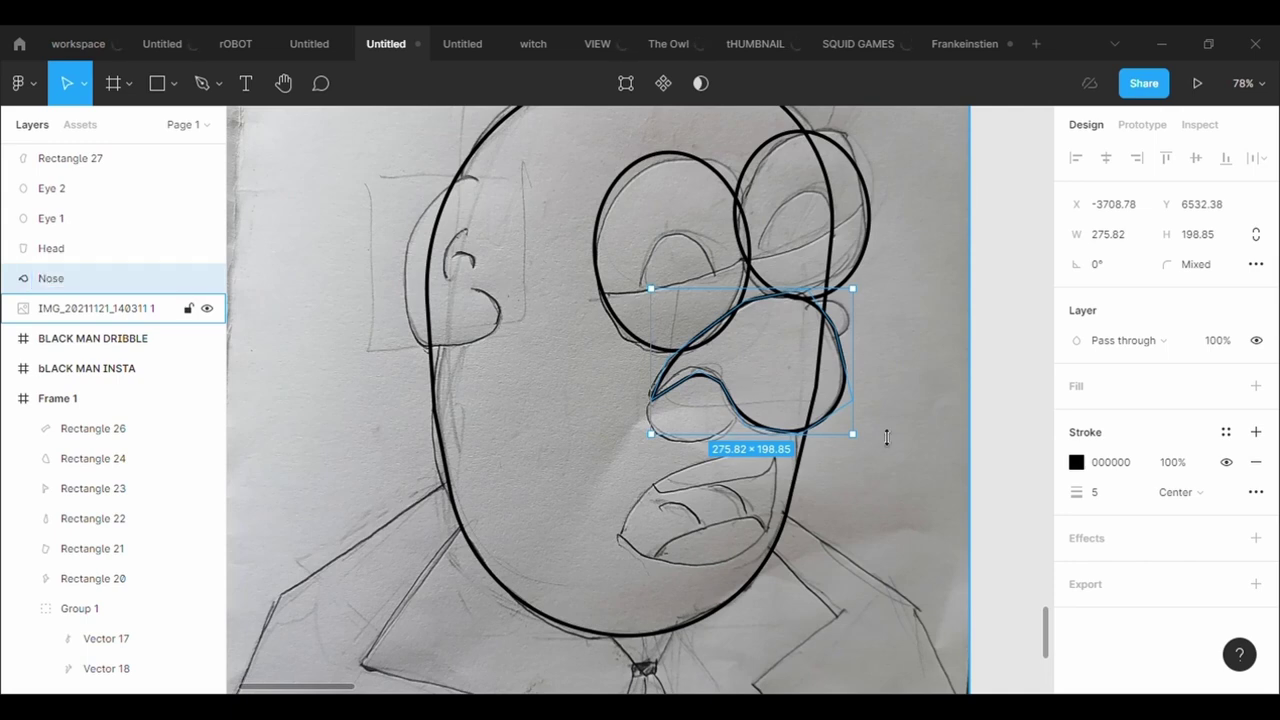
left_click(923, 377)
- Draw a small ellipse at the nose's right edge with a black 5-weight outline and no fill
left_click(174, 83)
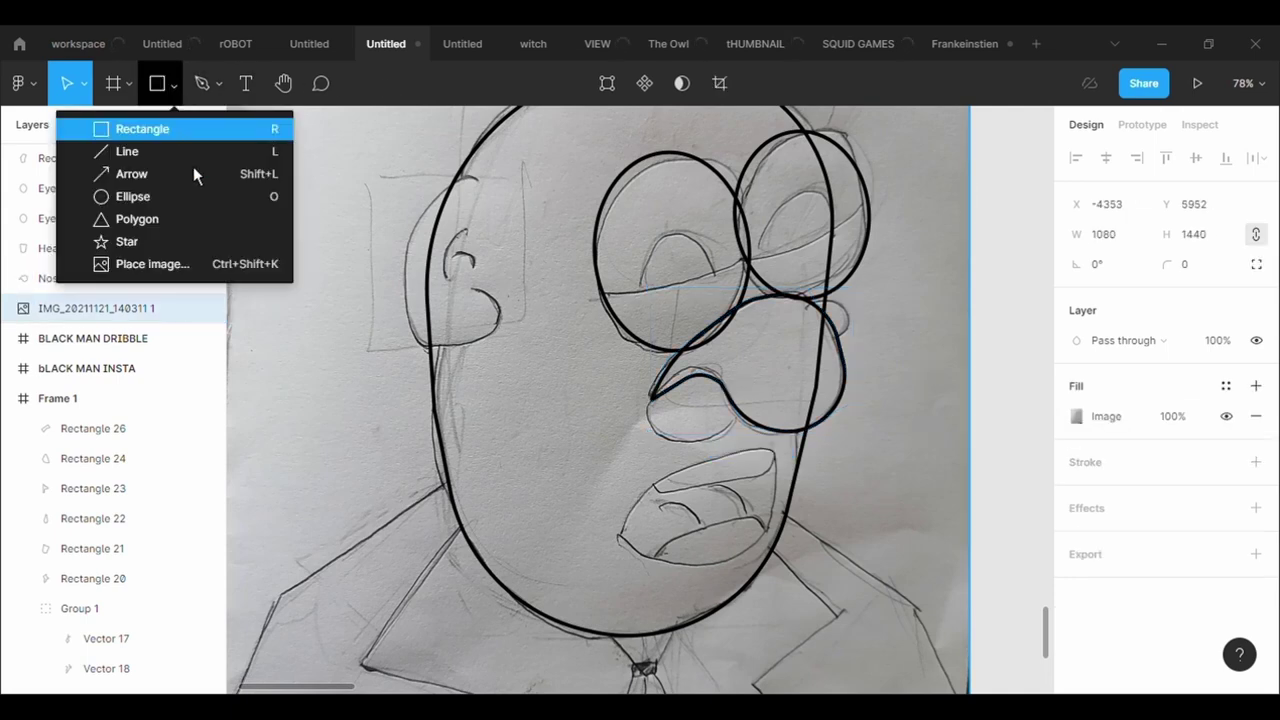
left_click(190, 194)
mouse_move(822, 316)
left_mouse_down()
mouse_move(856, 352)
mouse_move(842, 342)
left_mouse_up()
right_click(842, 342)
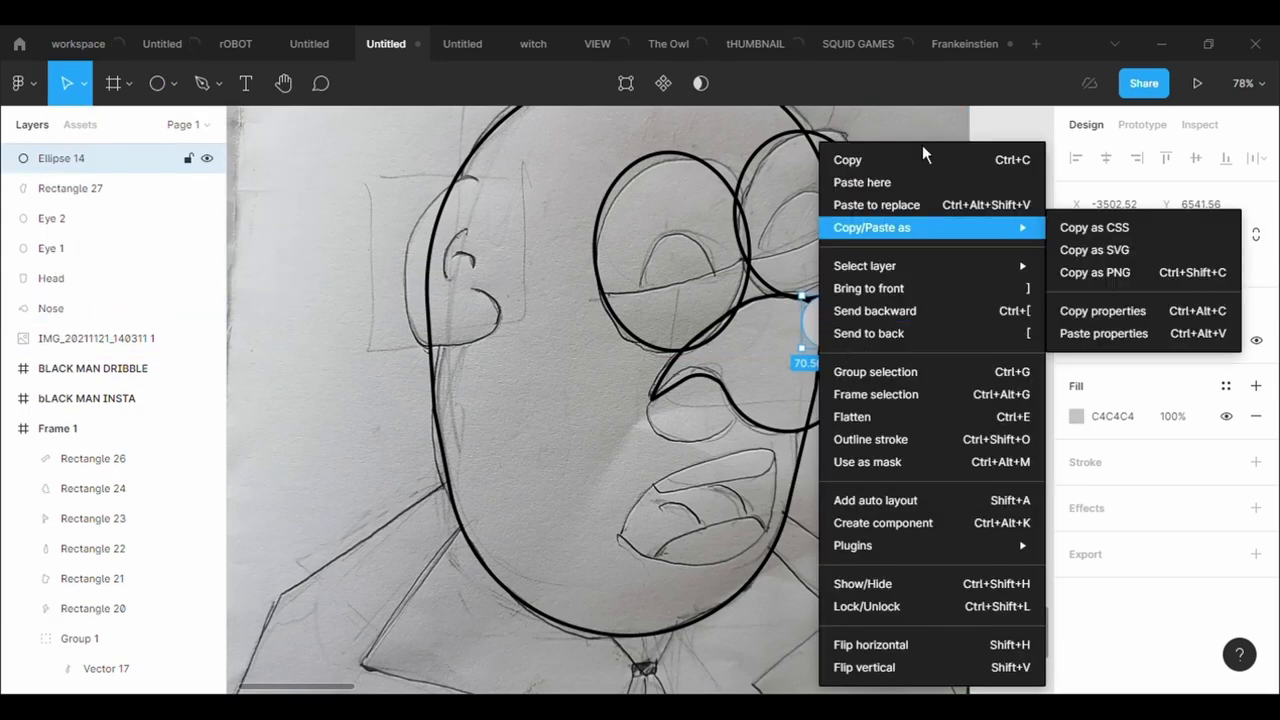
left_click(1062, 338)
left_click(1090, 465)
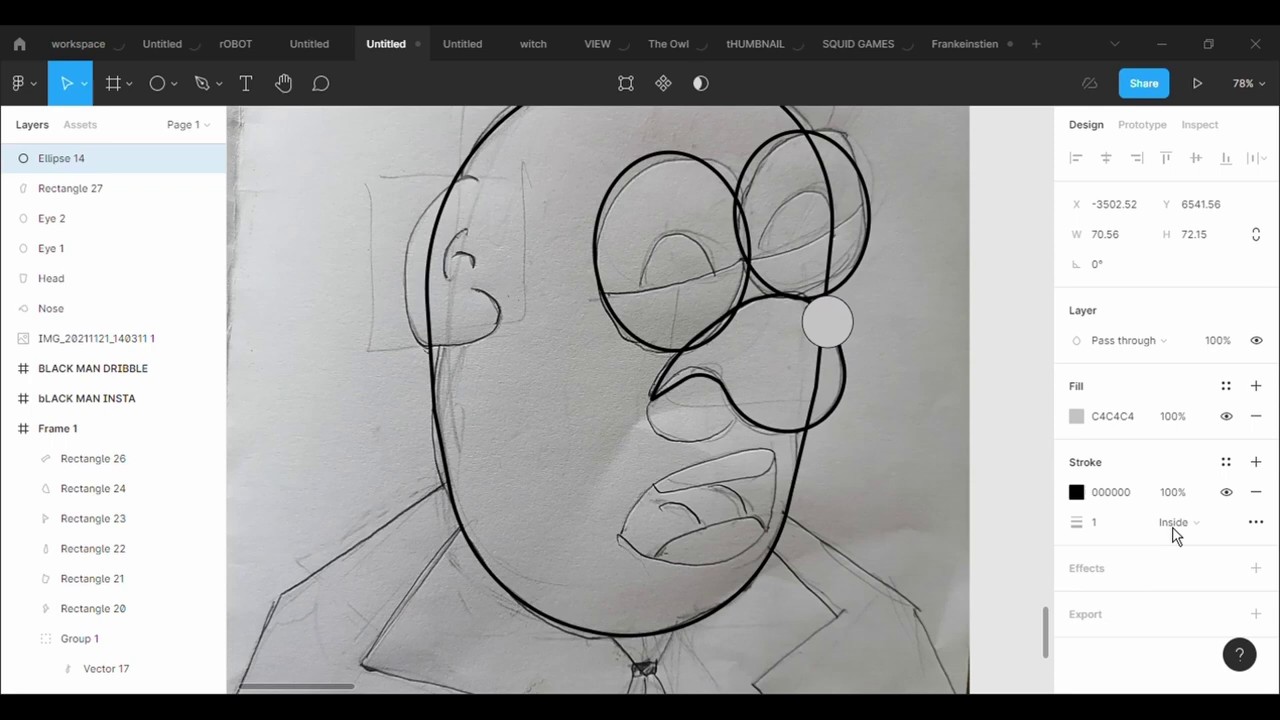
left_click(1256, 416)
type("5")
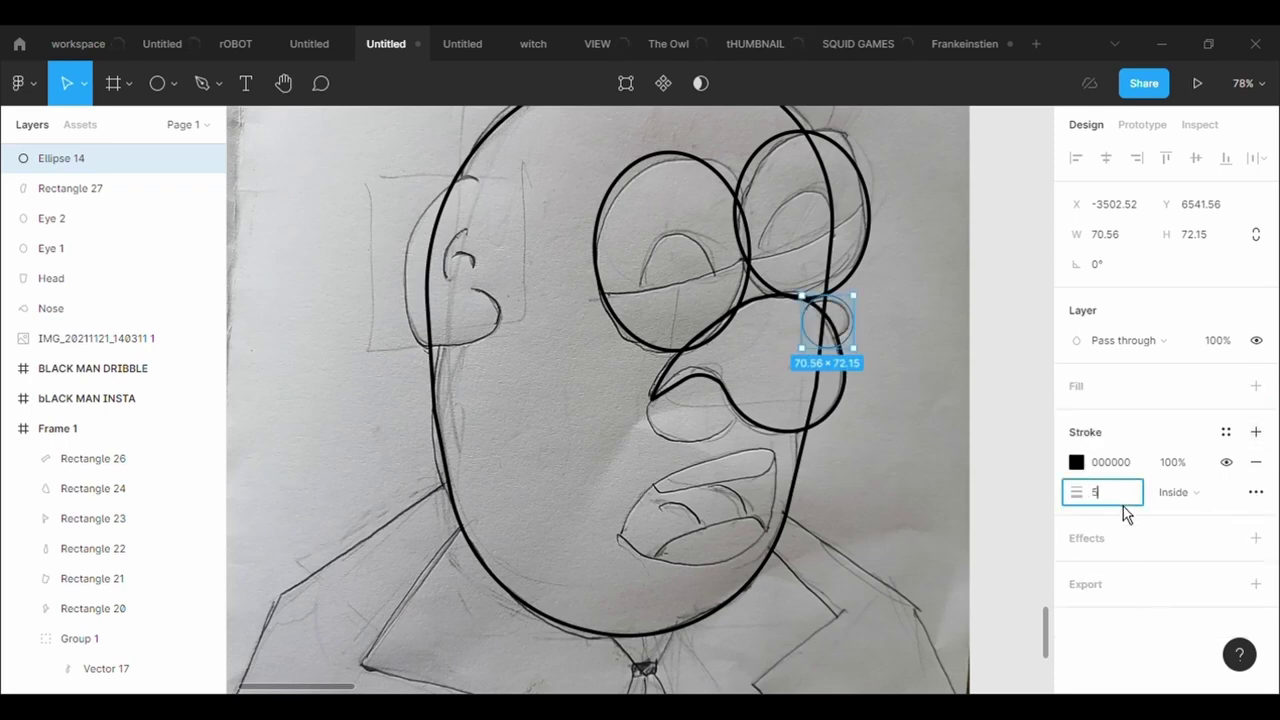
key("Return")
left_click(957, 451)
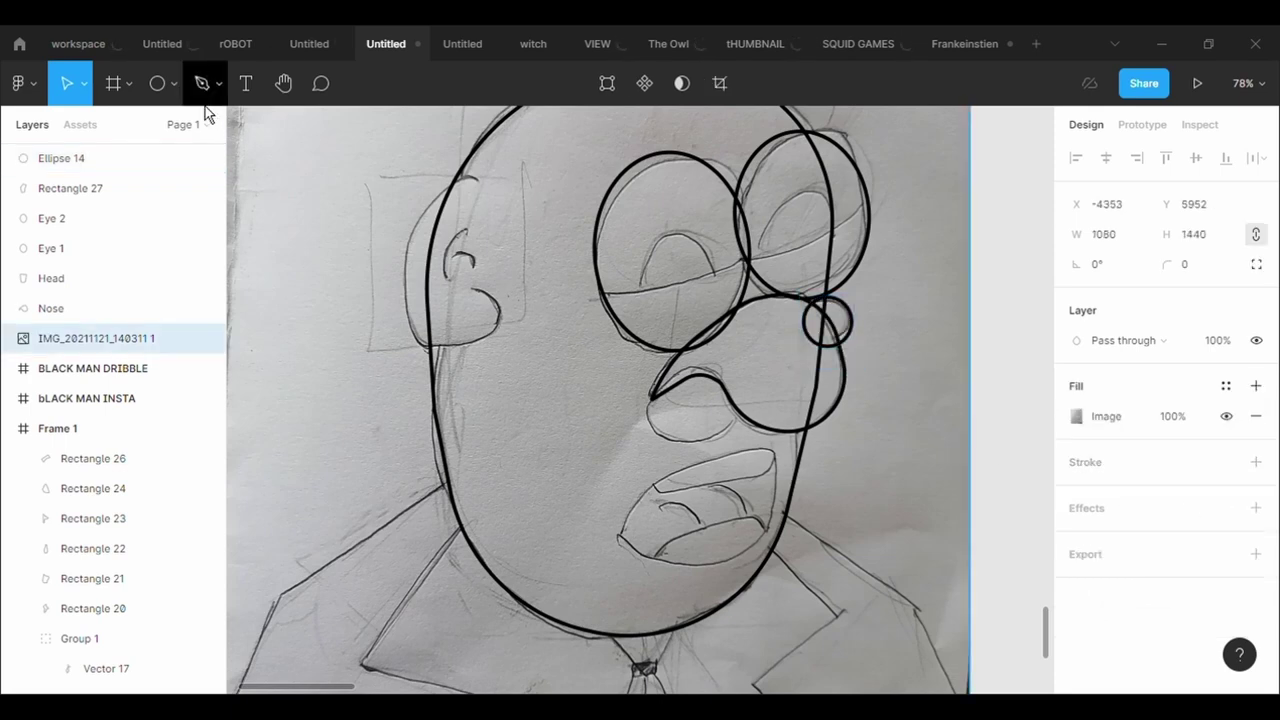
- Add an unfilled, black 5-stroke ellipse over the oval below the nose, narrowed to fit
left_click(174, 83)
left_click(135, 194)
left_click_drag(648, 370, 752, 460)
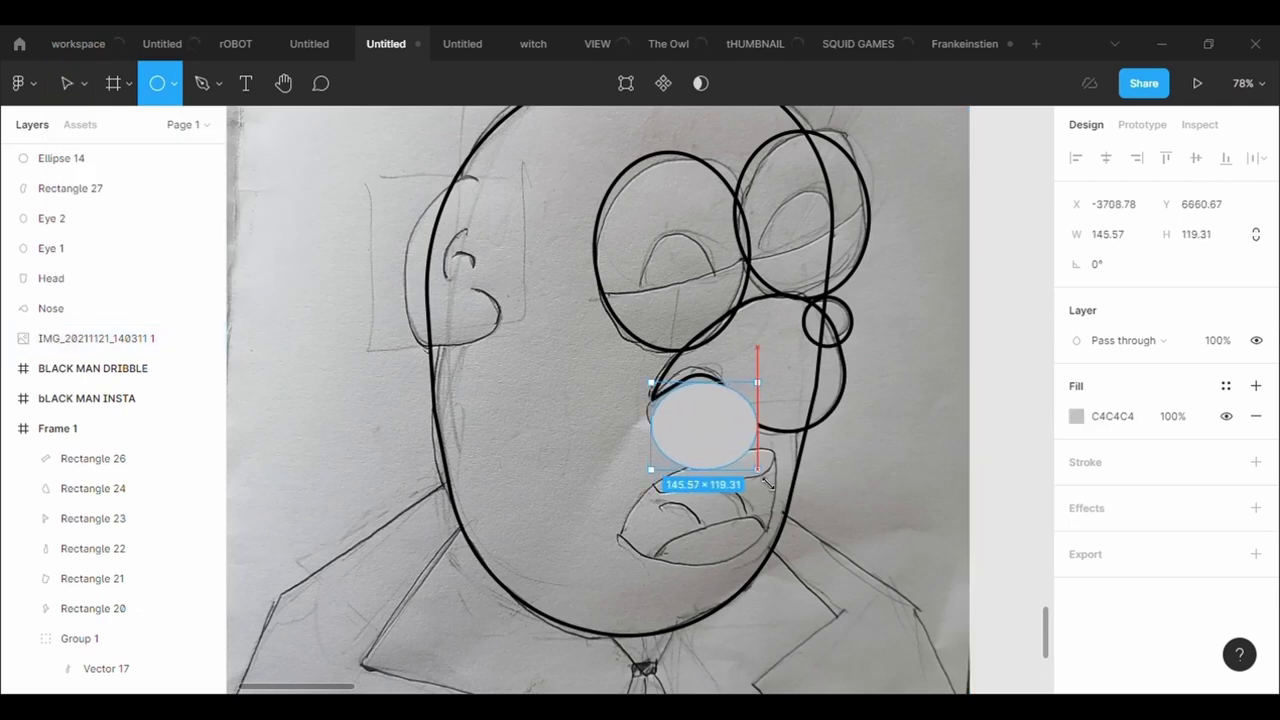
left_click_drag(695, 412, 690, 405)
left_click(1256, 462)
left_click(1138, 524)
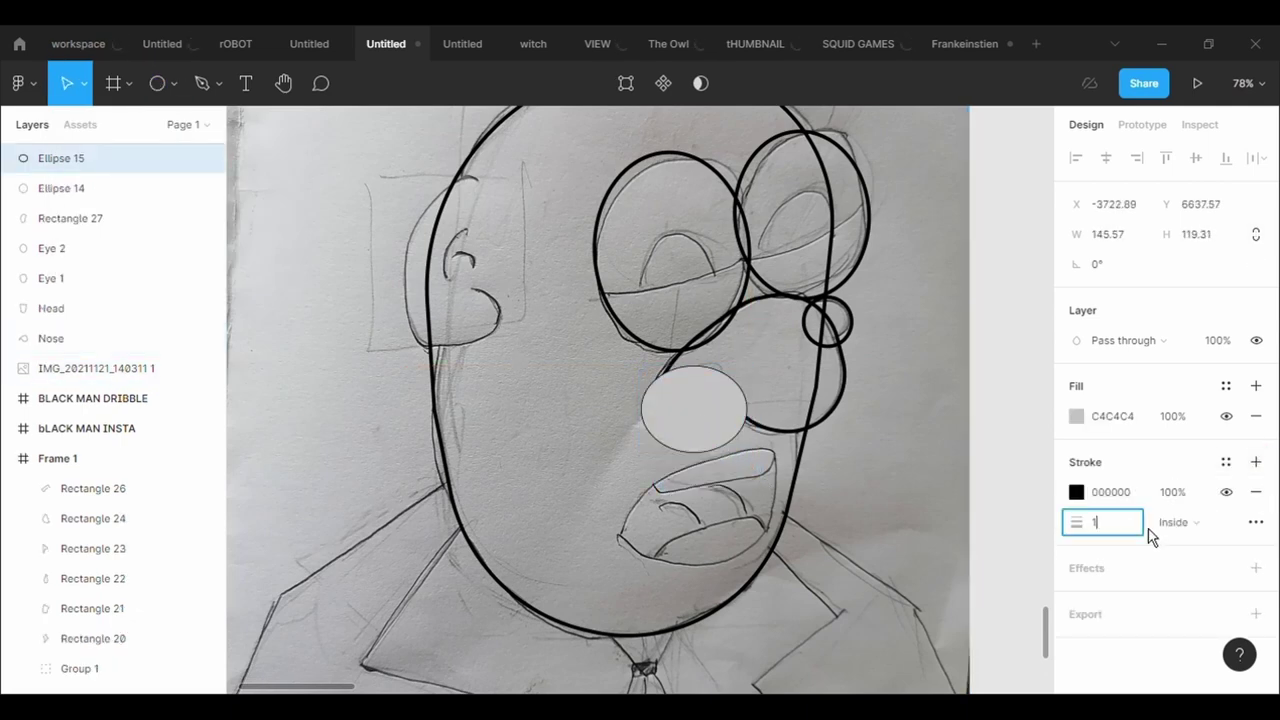
type("5")
key("Return")
left_click(1256, 416)
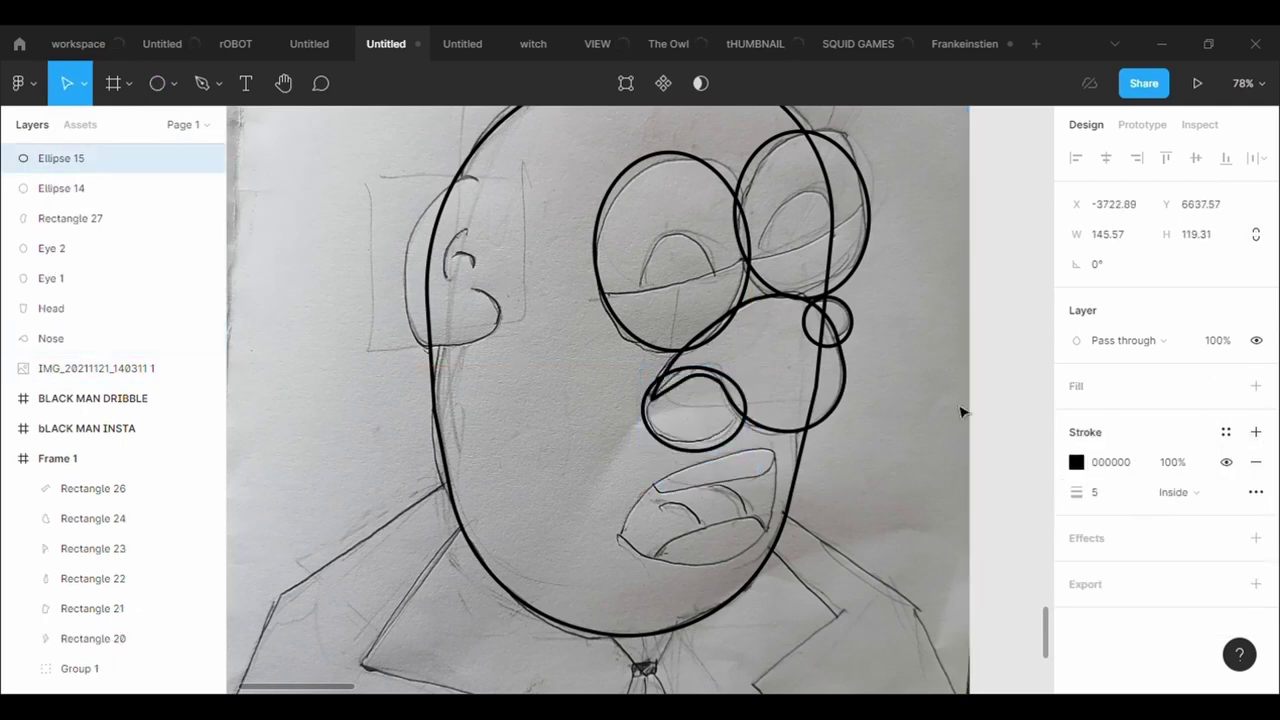
left_click_drag(641, 418, 667, 418)
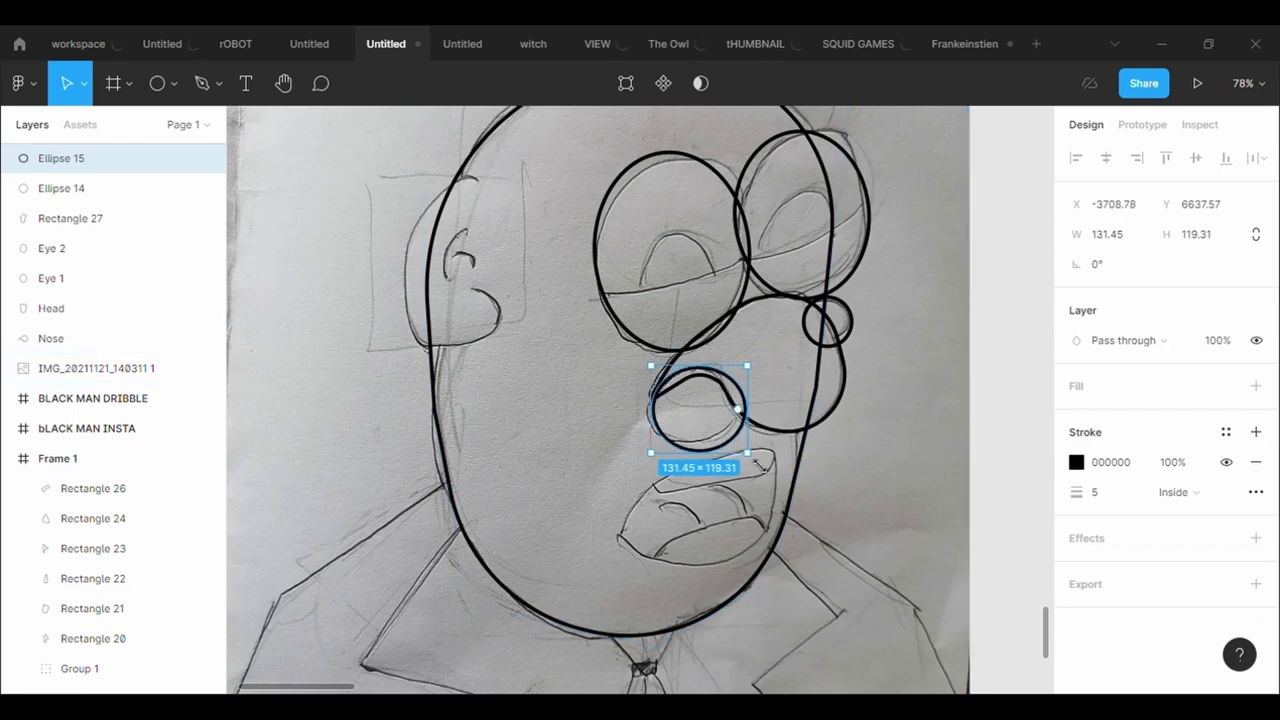
- Clear the selection and zoom in on the sketched mouth
left_click(903, 514)
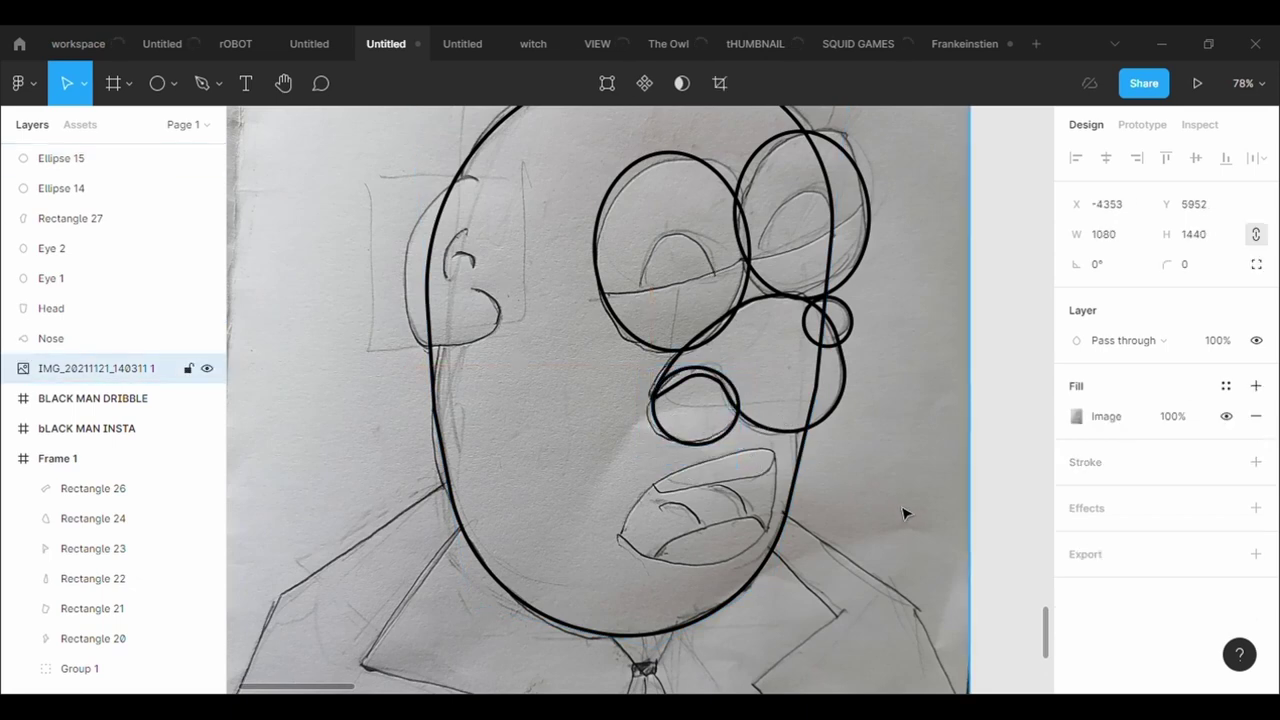
scroll(903, 514, "down", 1)
key("Escape")
scroll(724, 424, "up", 1)
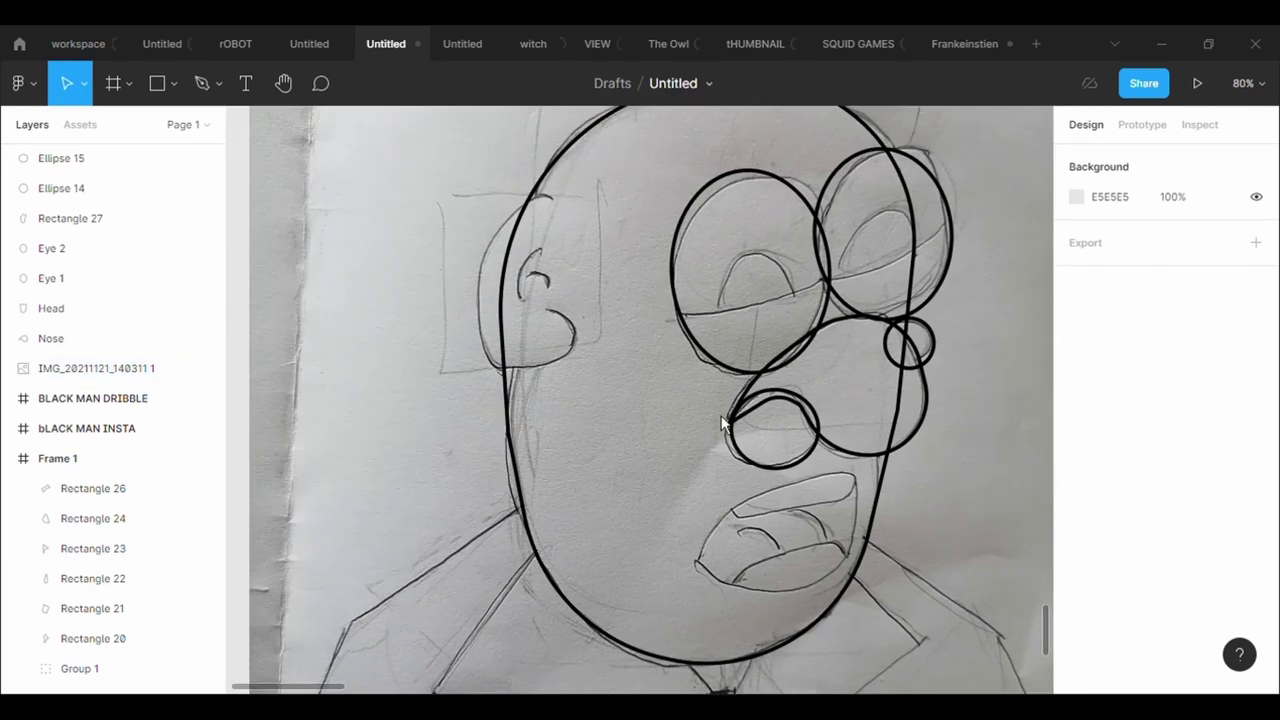
scroll(758, 511, "down", 1)
scroll(758, 511, "down", 5)
scroll(758, 511, "up", 1)
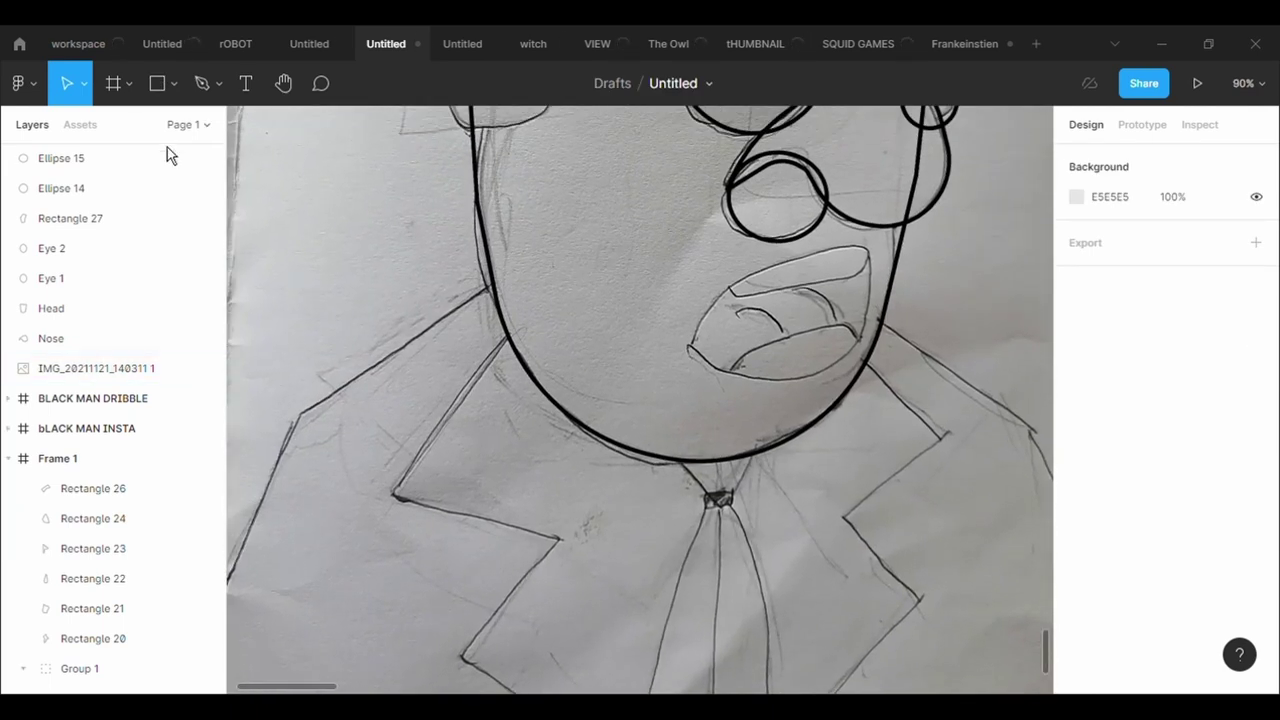
- Trace the mouth as a closed five-point path with corner rounding 10
key("p")
left_click(692, 345)
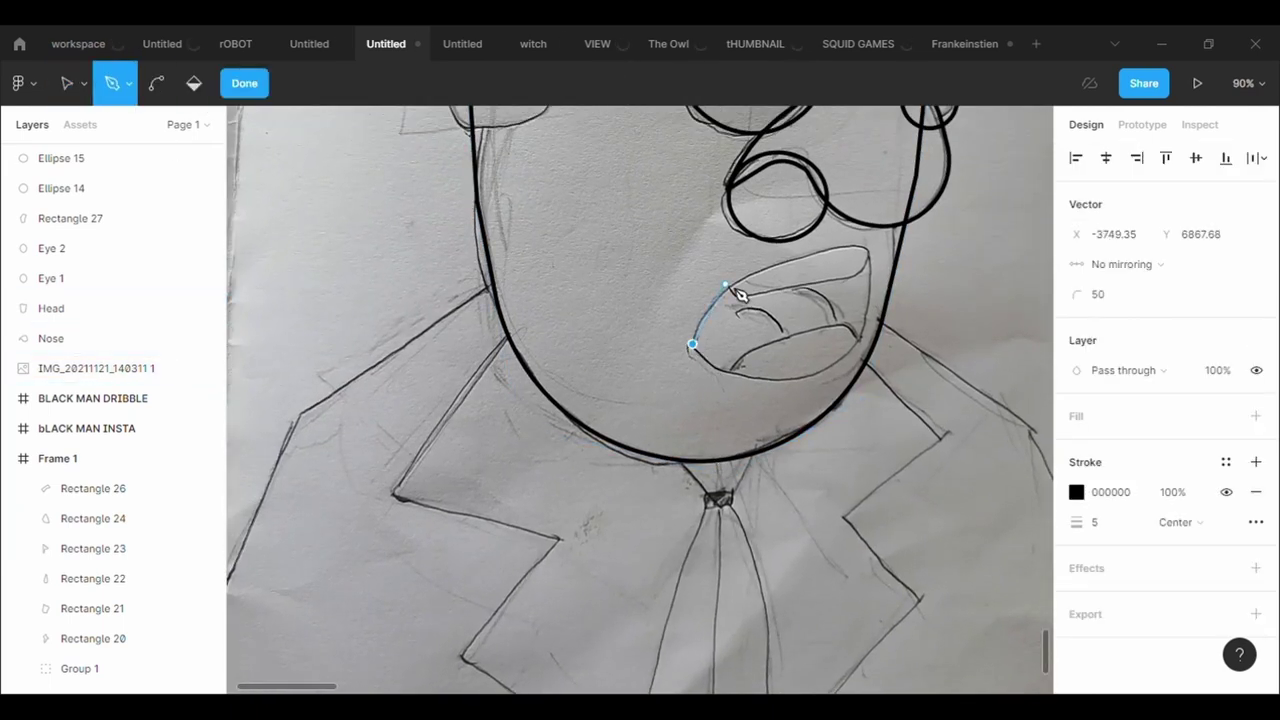
left_click(731, 285)
left_click(865, 248)
left_click(866, 339)
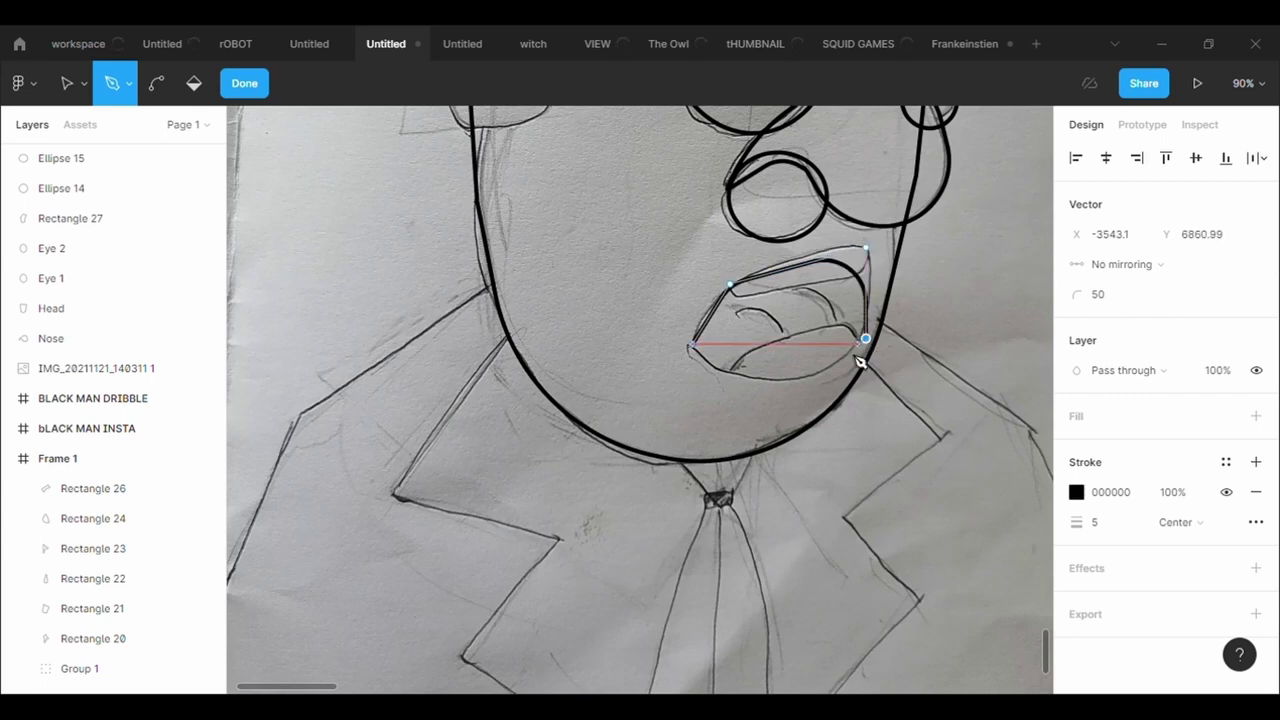
left_click(798, 380)
left_click(701, 355)
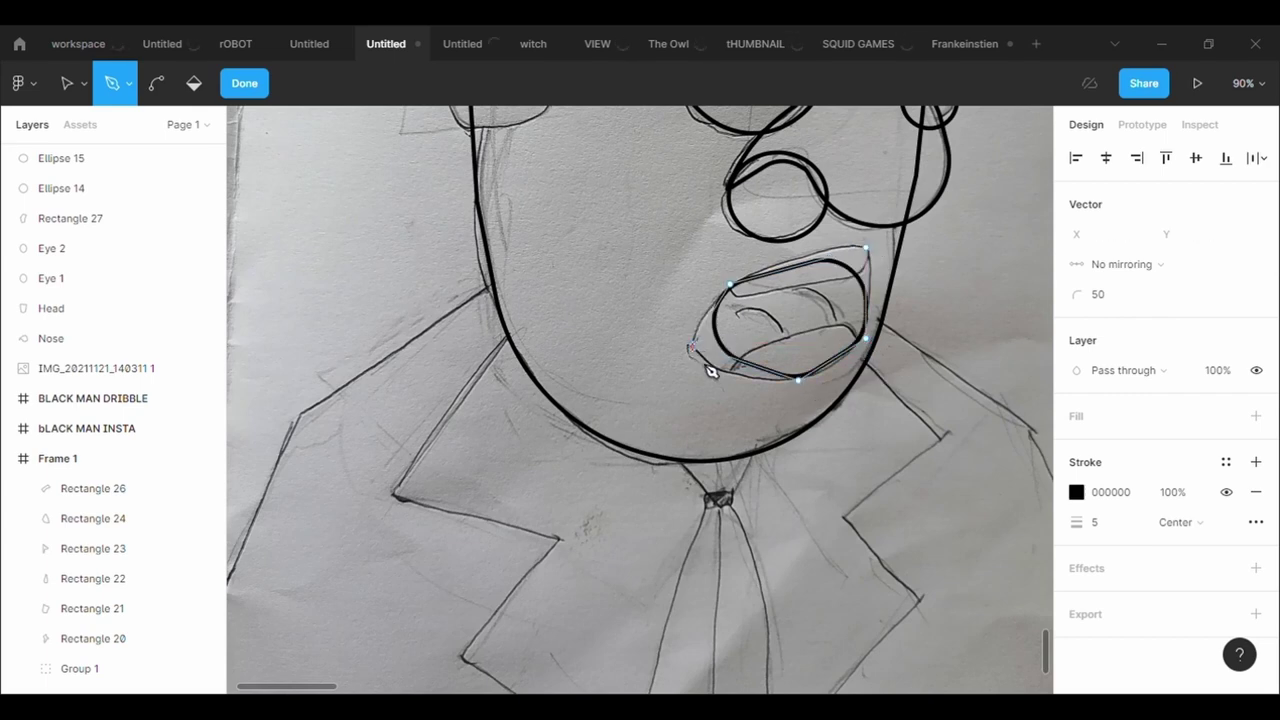
left_click(1140, 300)
type("10")
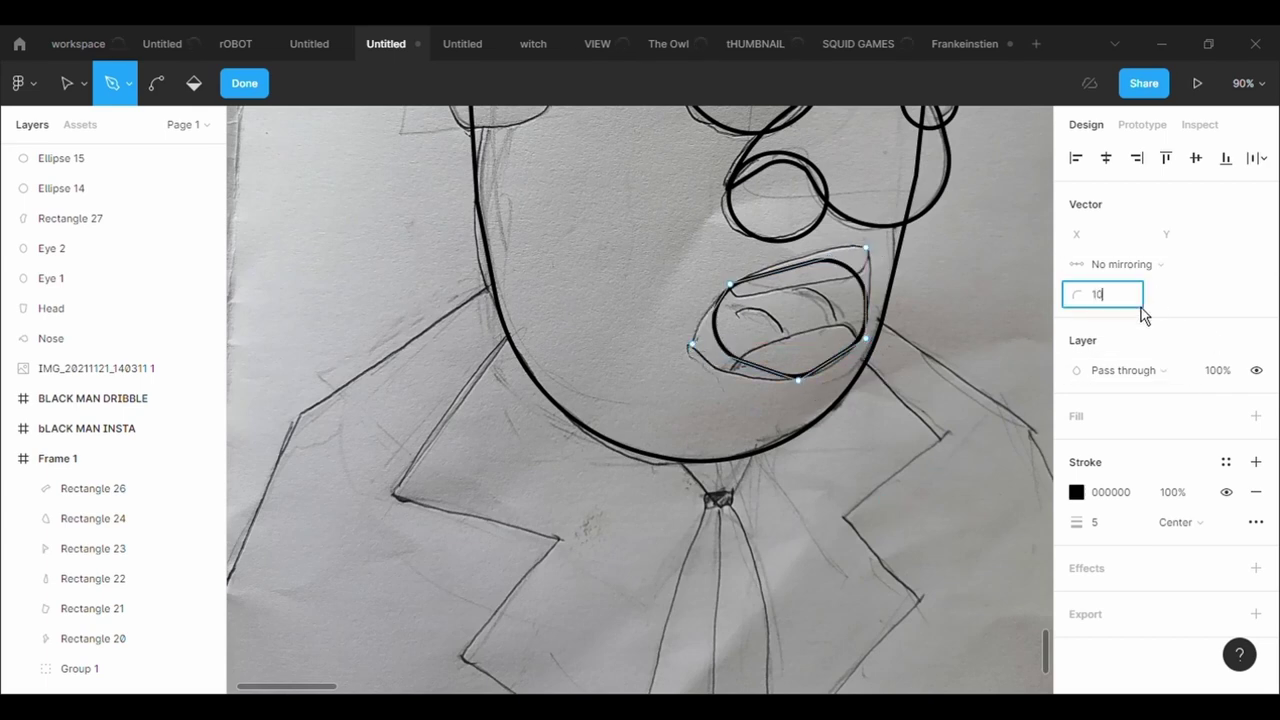
key("Return")
- Edit the mouth's points, rounding the upper-left corner and the top-right corner to 50
key("Escape")
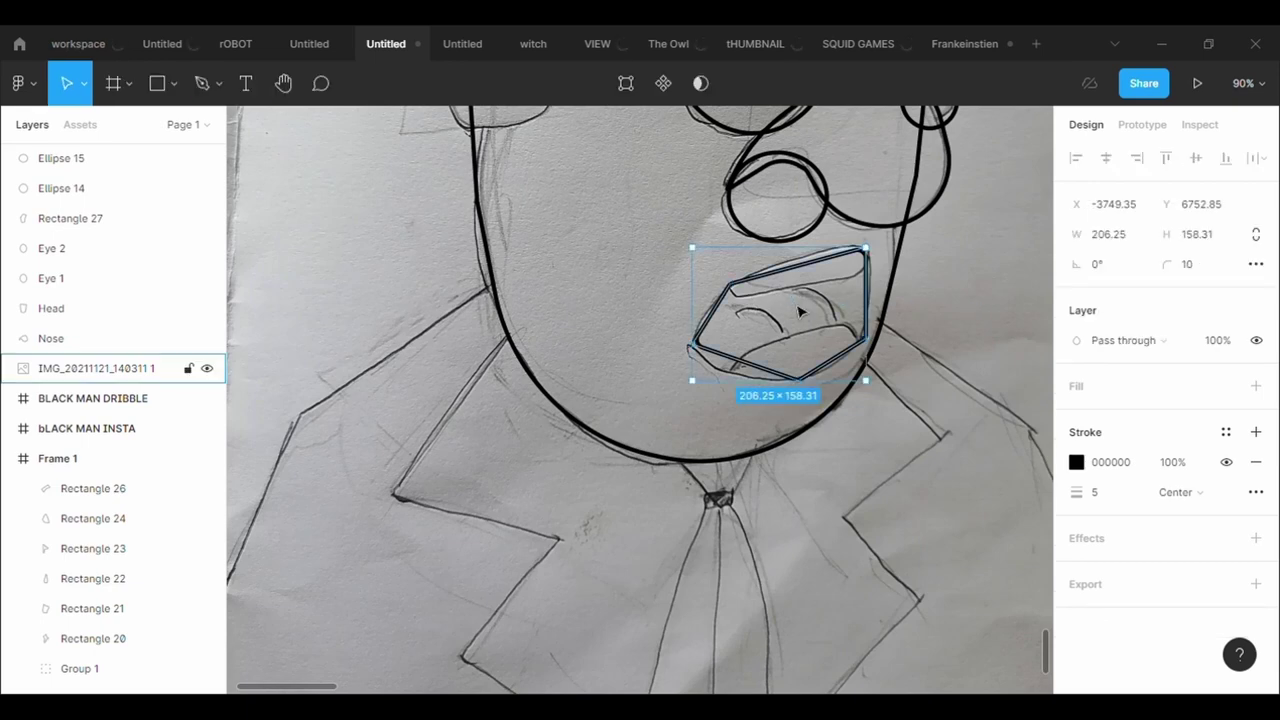
key("Return")
left_click(730, 285)
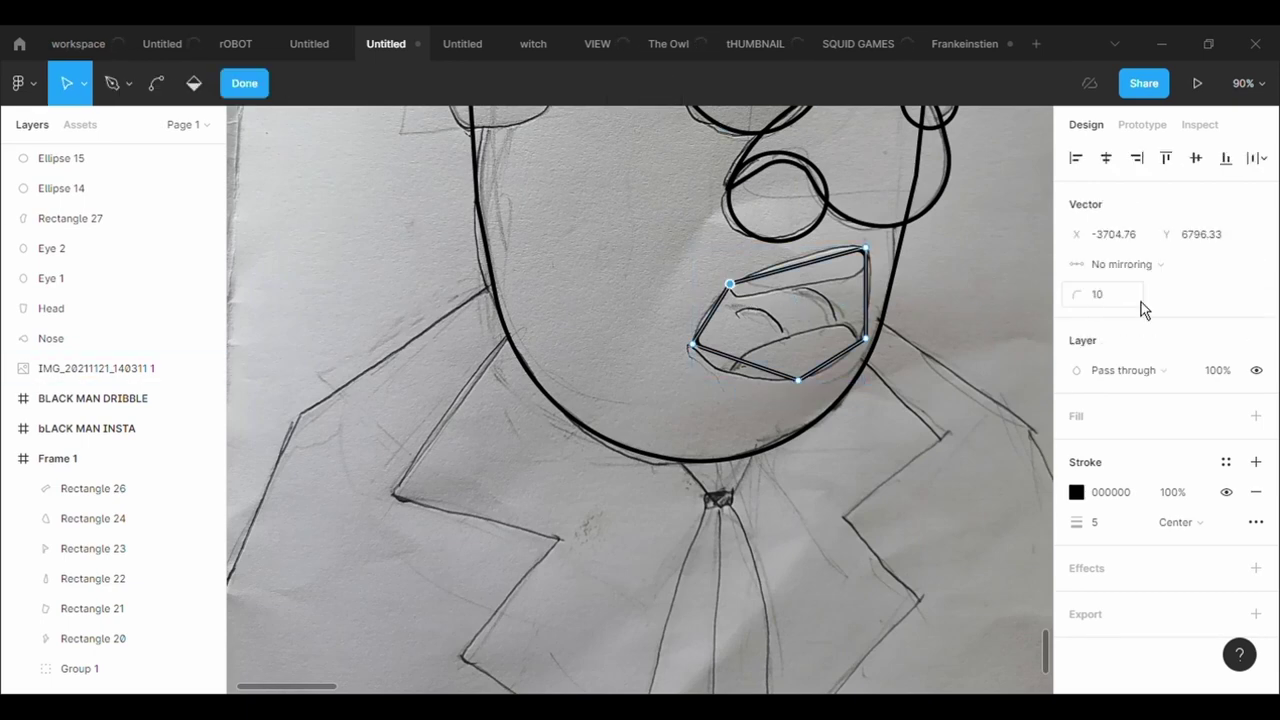
type("50")
key("Return")
left_click(865, 248)
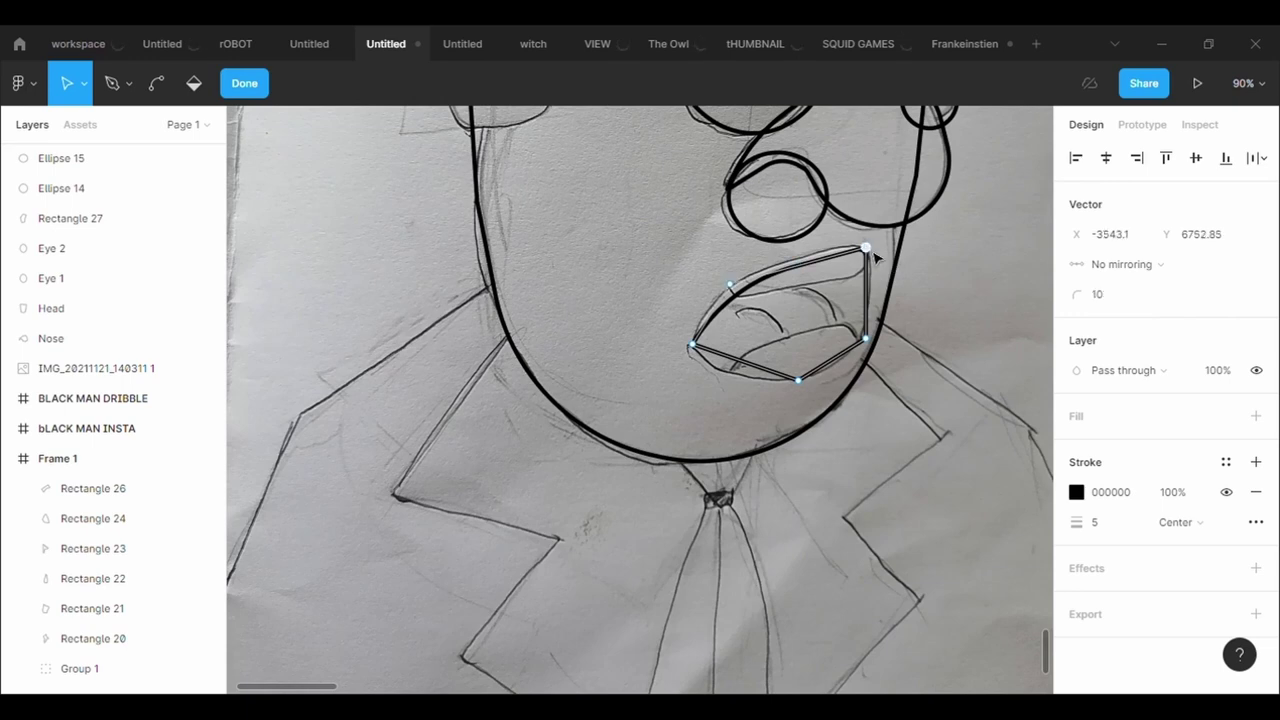
left_click(1120, 300)
key("Return")
left_click(1118, 300)
type("50")
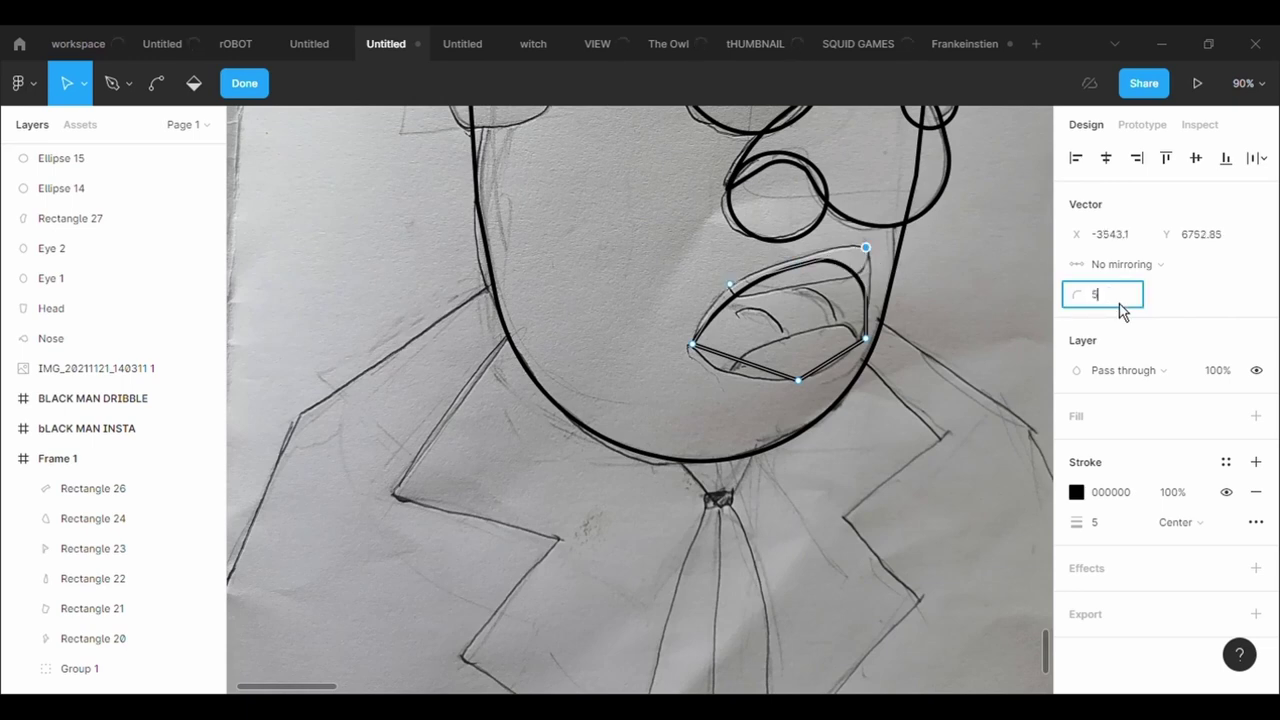
key("Return")
- Round the lower-right mouth corner to 500, then round the bottom and left points
left_click(865, 338)
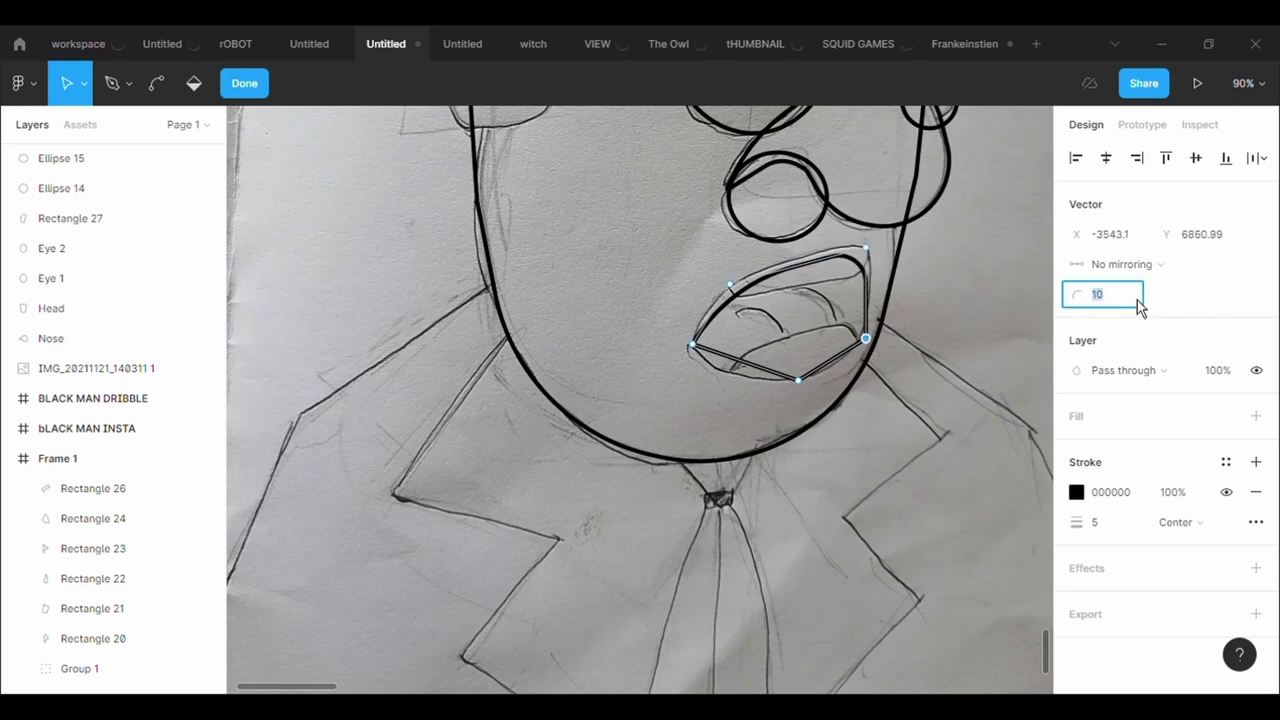
type("500")
key("Return")
left_click(798, 381)
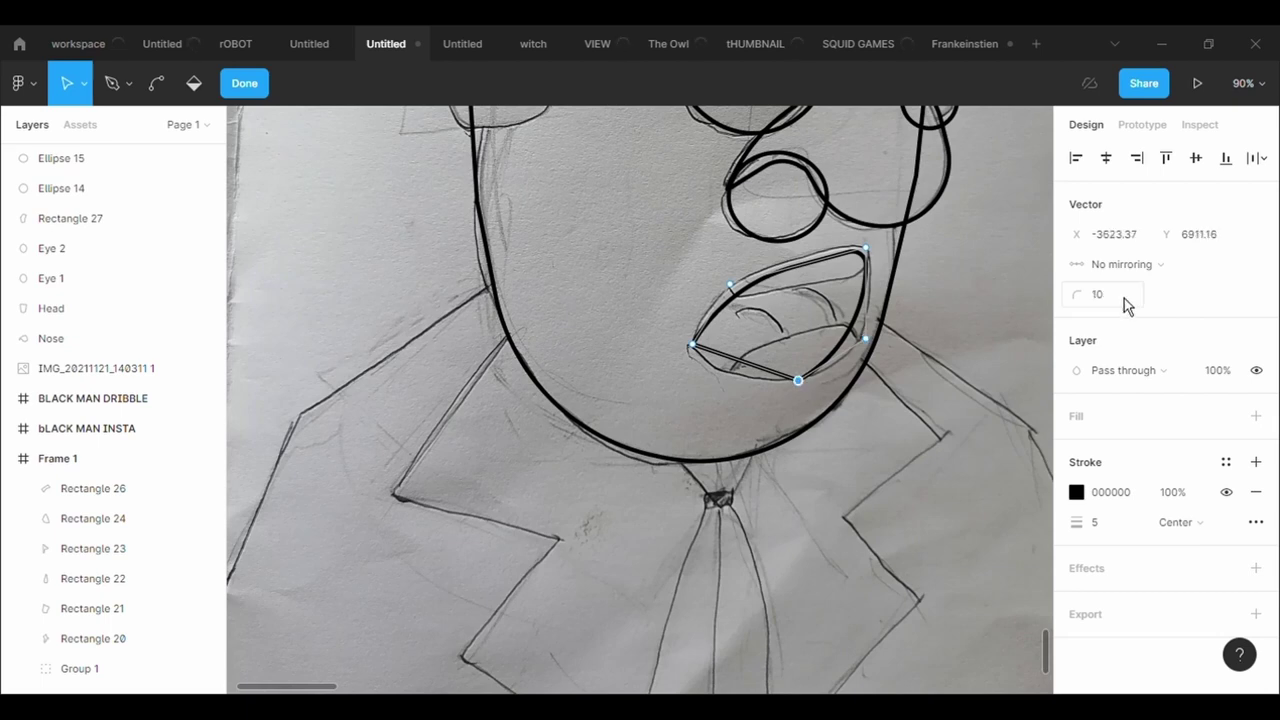
type("00")
key("Return")
left_click(692, 345)
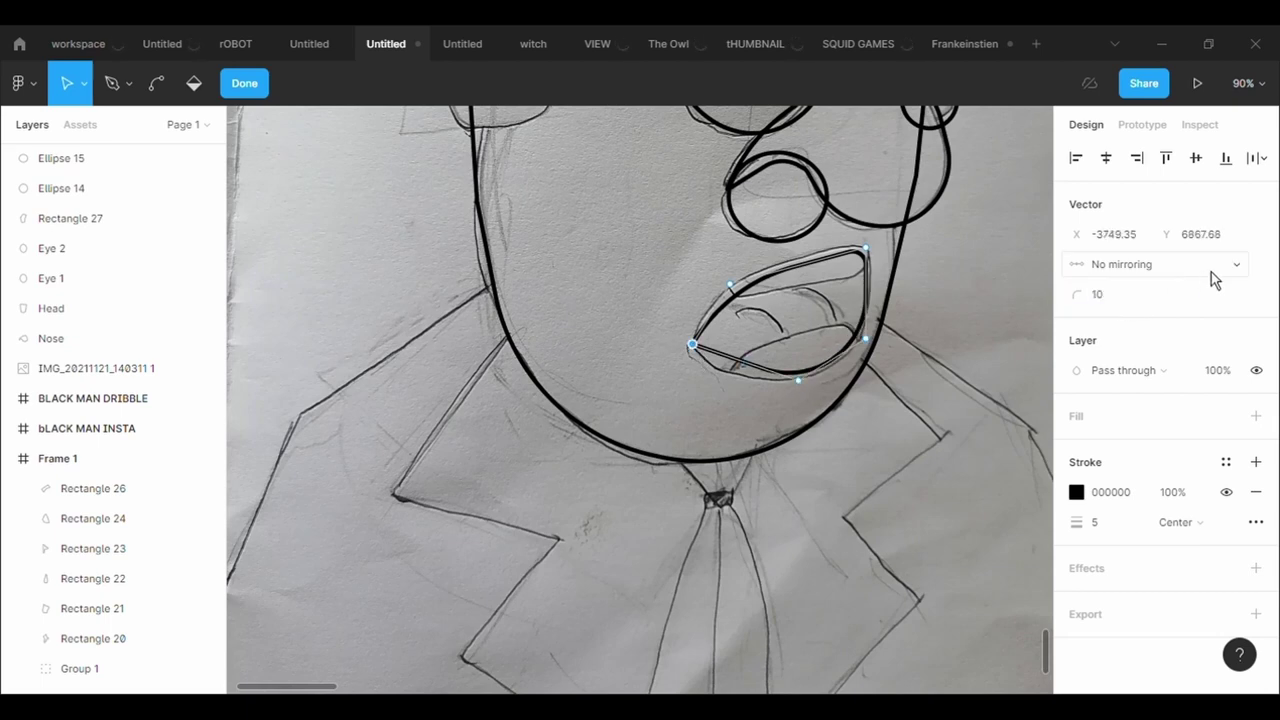
left_click(1130, 300)
type("00")
key("Return")
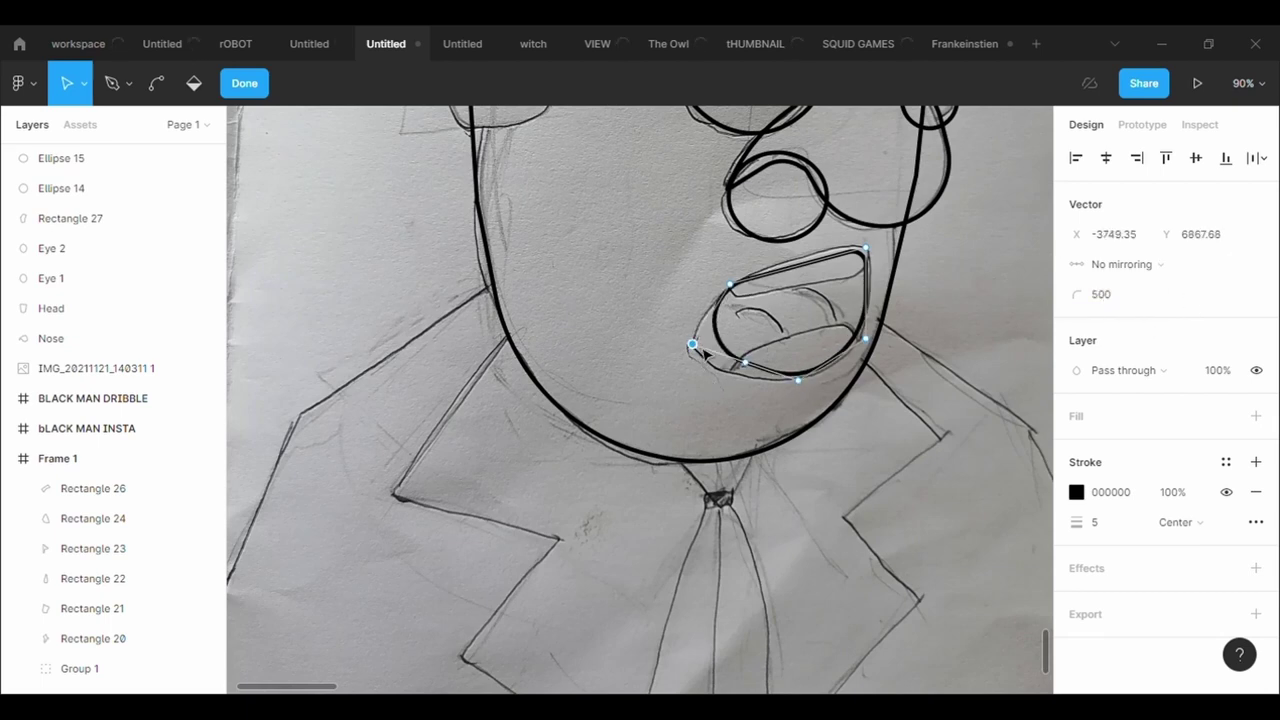
- Reposition the left mouth corner with rounding 50 and pull the bottom point to follow the lower lip
left_click_drag(692, 345, 644, 364)
left_click(1125, 296)
type("100")
key("Return")
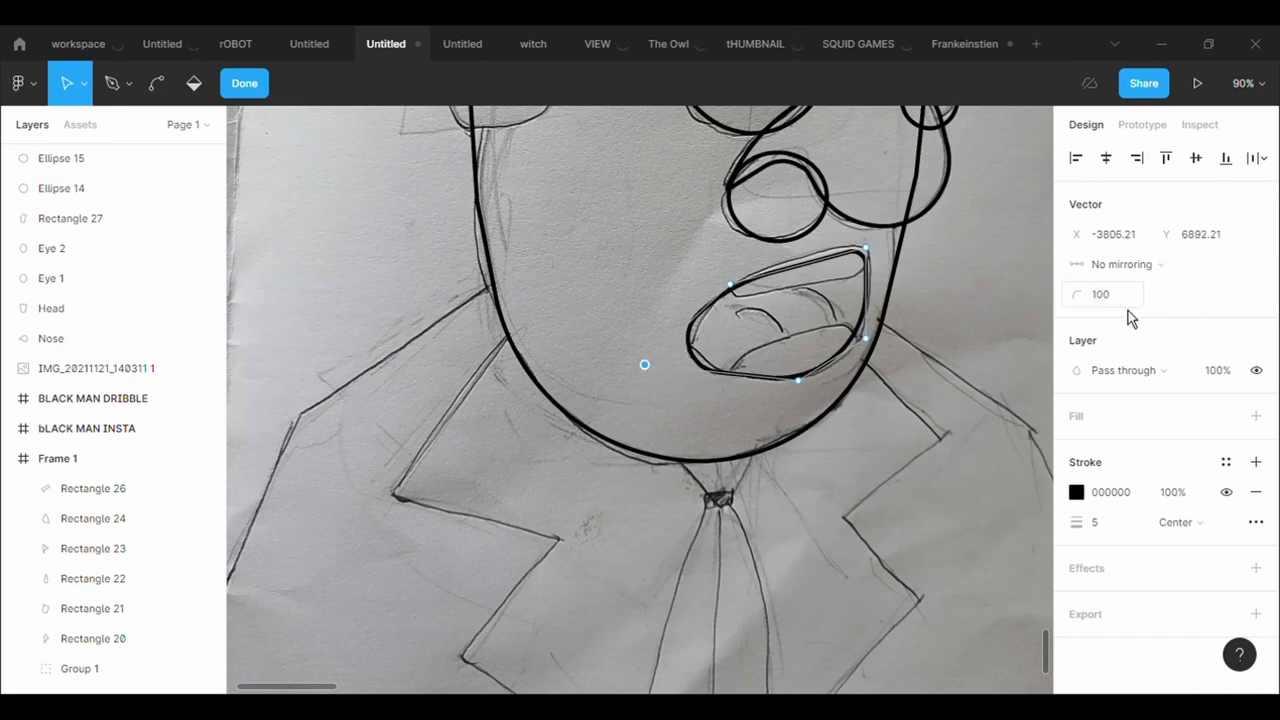
left_click(1125, 296)
type("50")
key("Return")
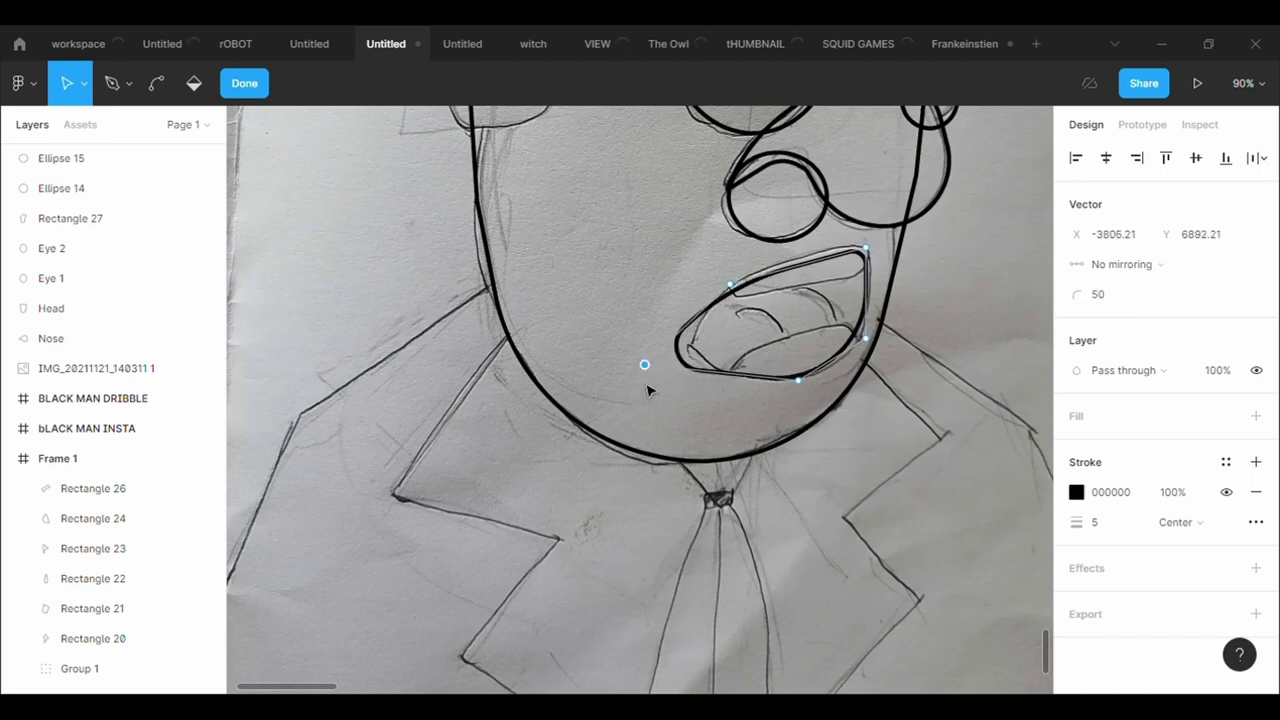
mouse_move(645, 366)
left_mouse_down()
mouse_move(668, 378)
mouse_move(730, 282)
left_mouse_up()
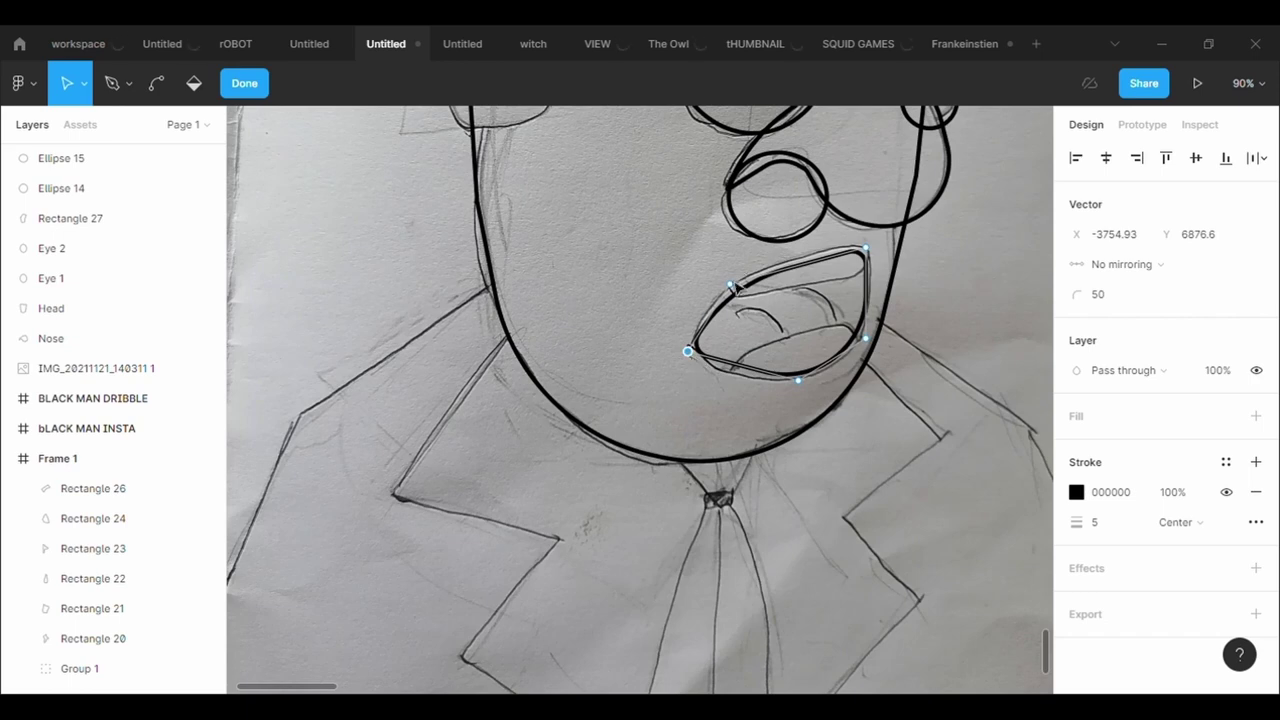
left_click_drag(803, 392, 743, 383)
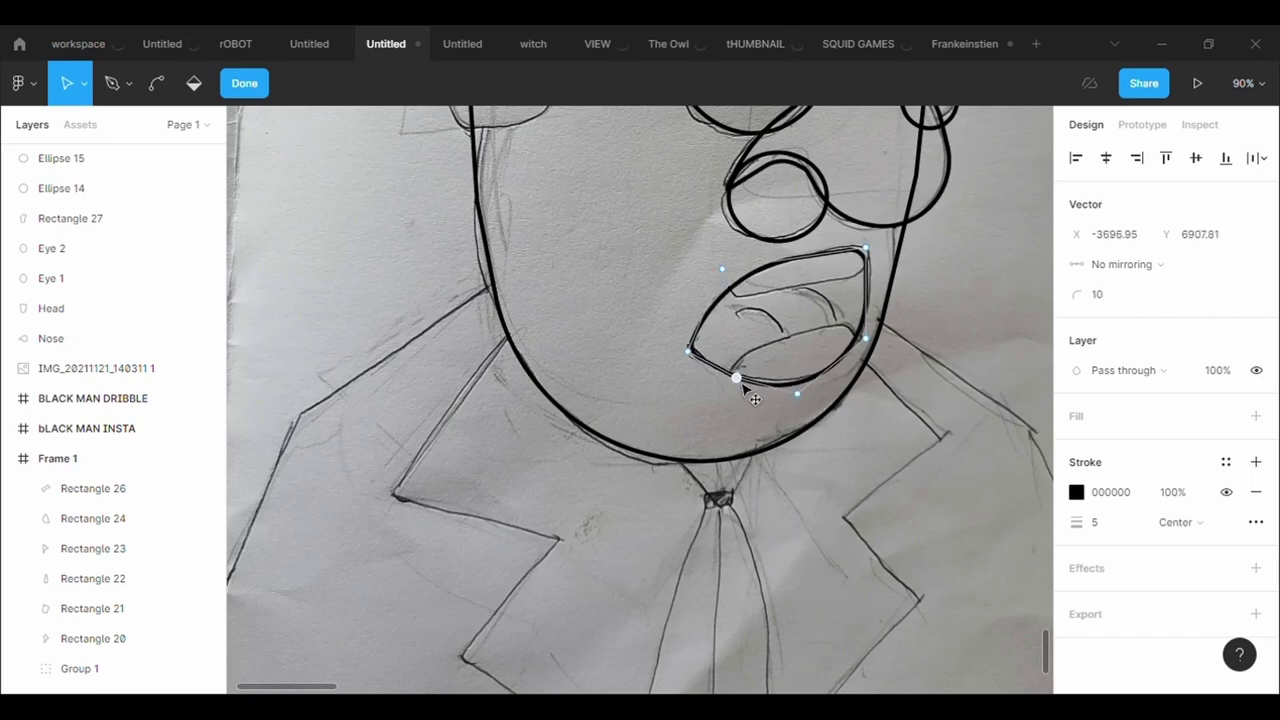
key("Return")
left_click(872, 245)
key("Escape")
- Draw a closed four-point path along the upper lip inside the mouth
left_click(96, 368)
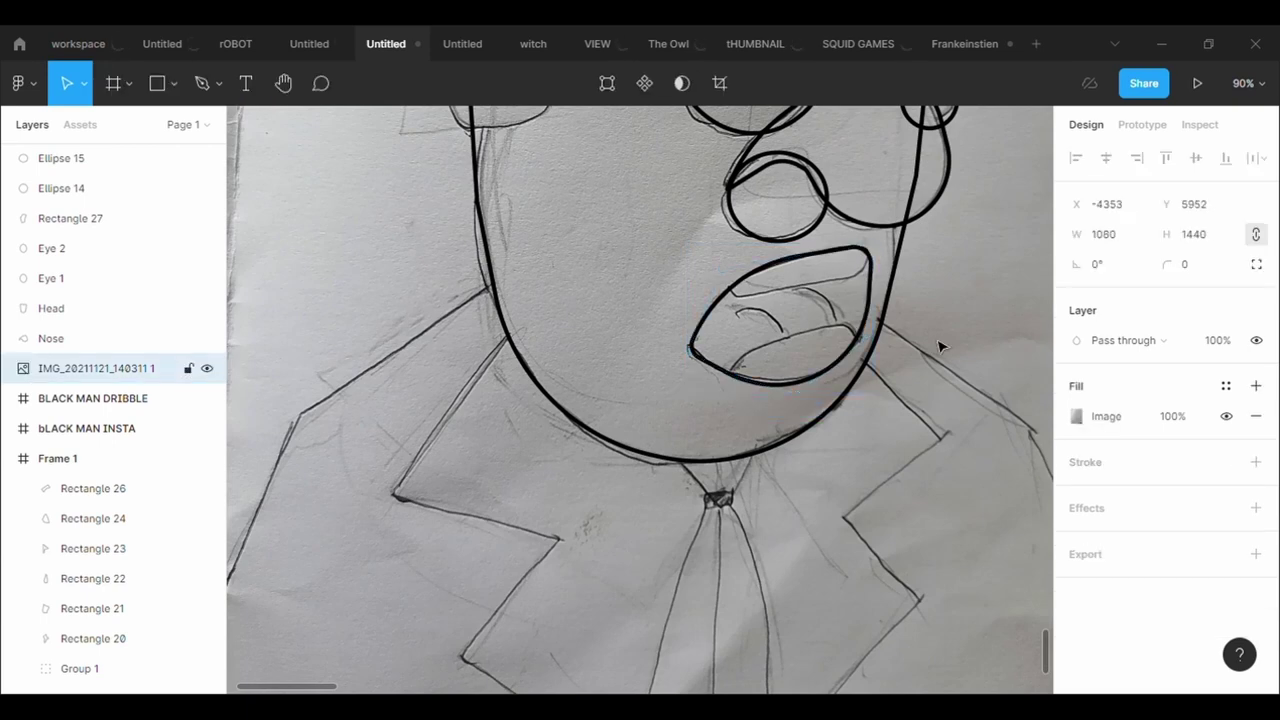
left_click(202, 83)
scroll(801, 323, "up", 3)
scroll(791, 320, "up", 2)
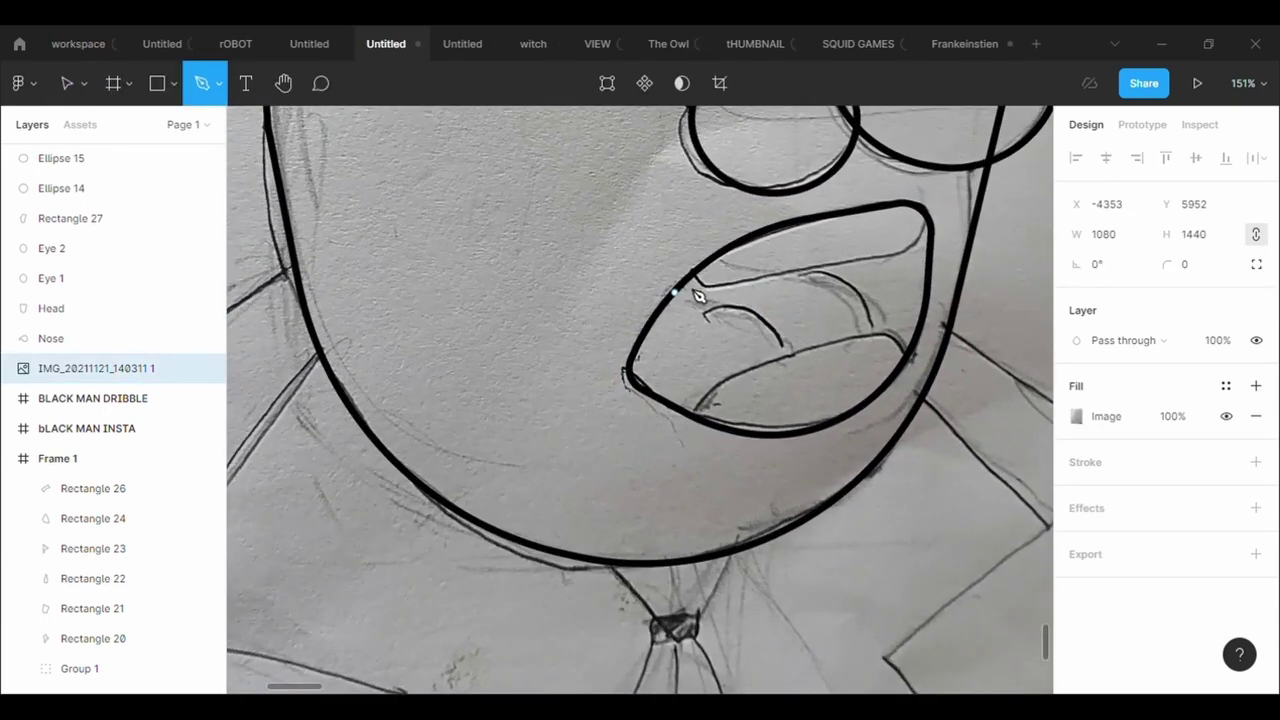
left_click(704, 284)
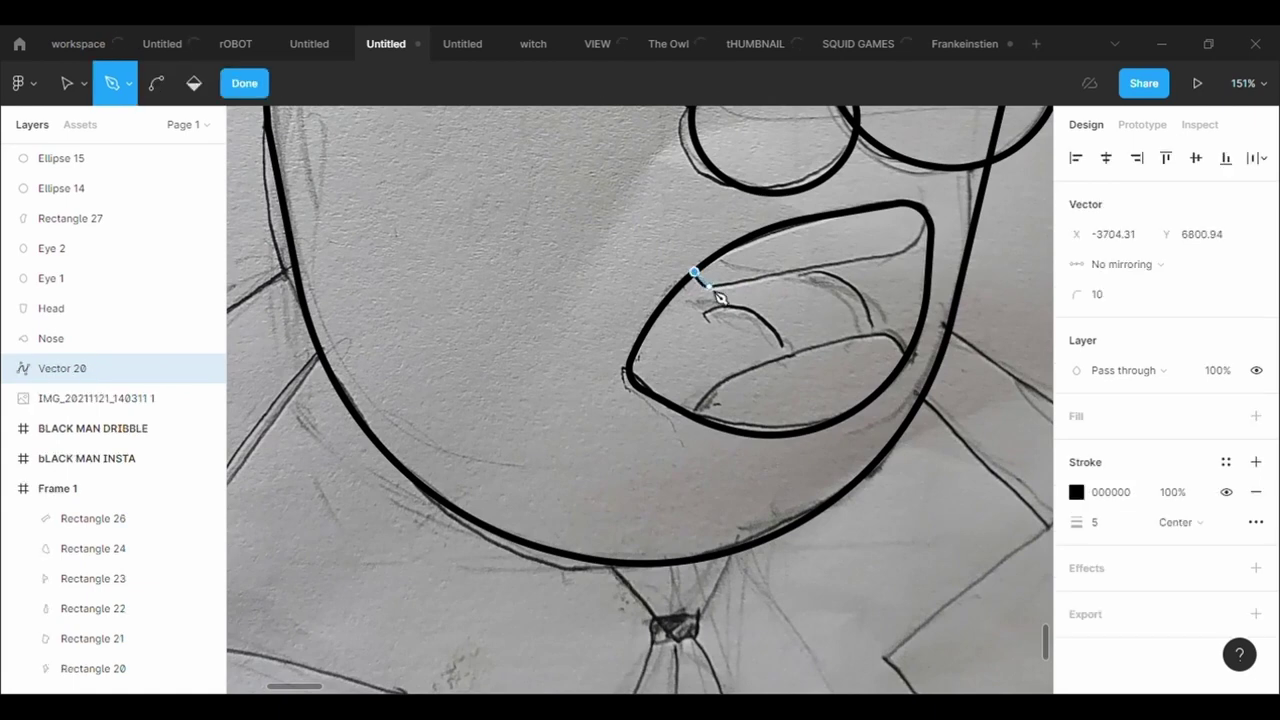
left_click(912, 246)
left_click(926, 216)
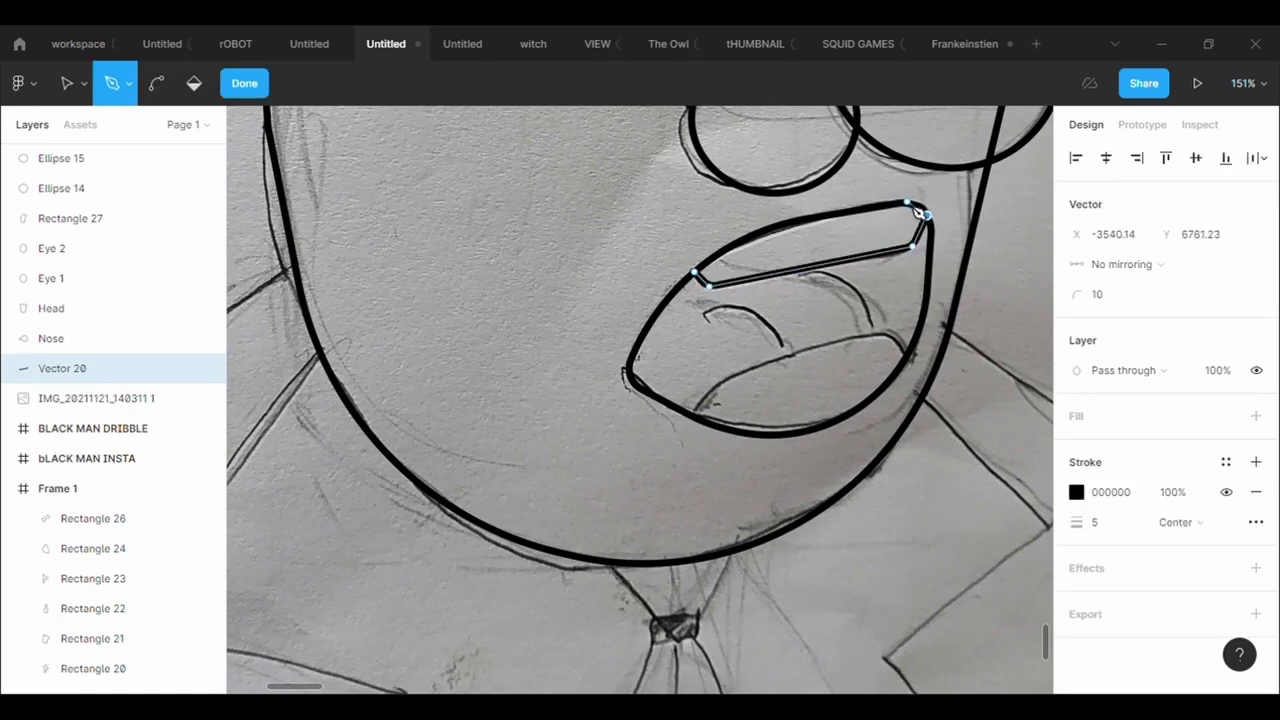
left_click(763, 233)
left_click(697, 274)
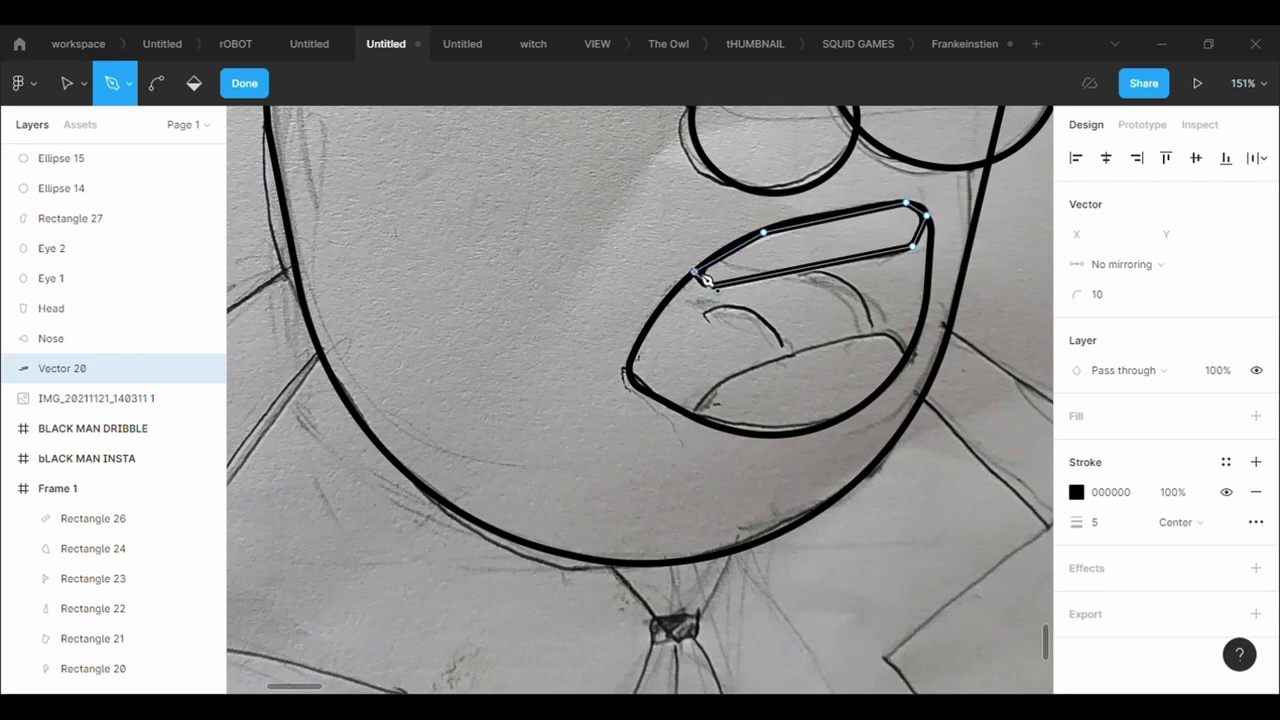
key("Escape")
- Try stretching the upper-lip band's top edge, then undo the height change
double_click(832, 380)
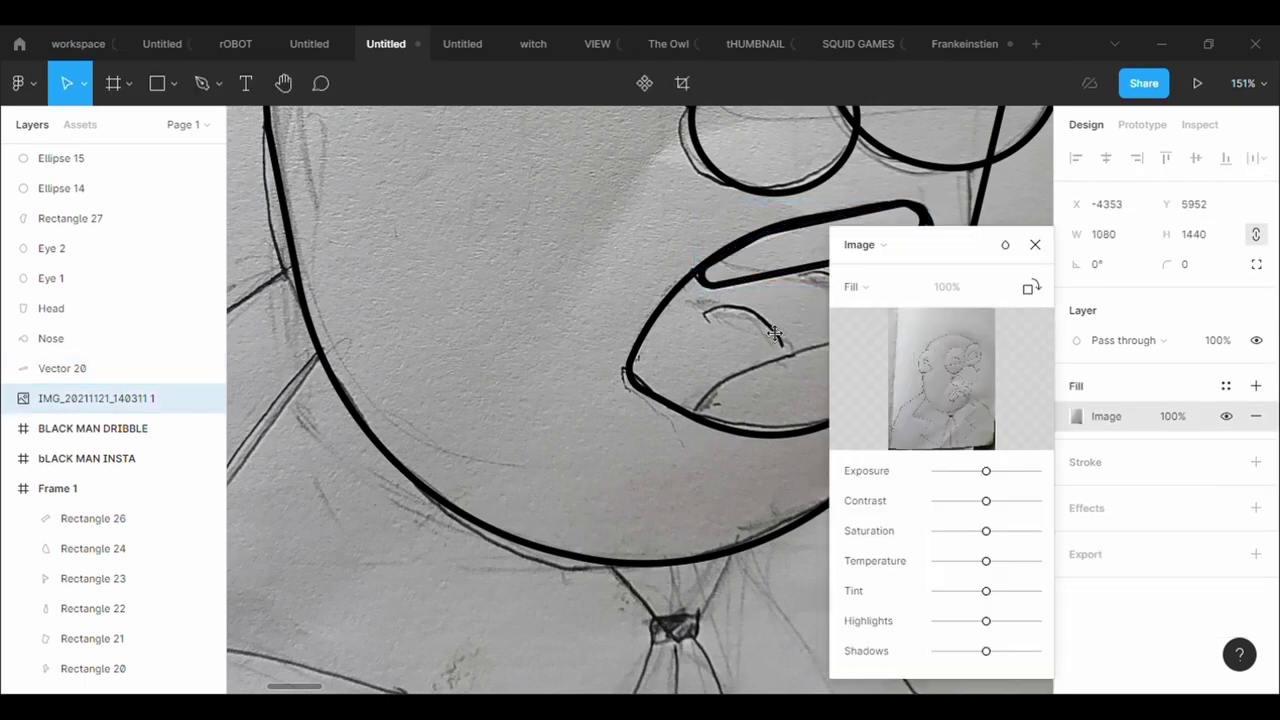
left_click(1035, 245)
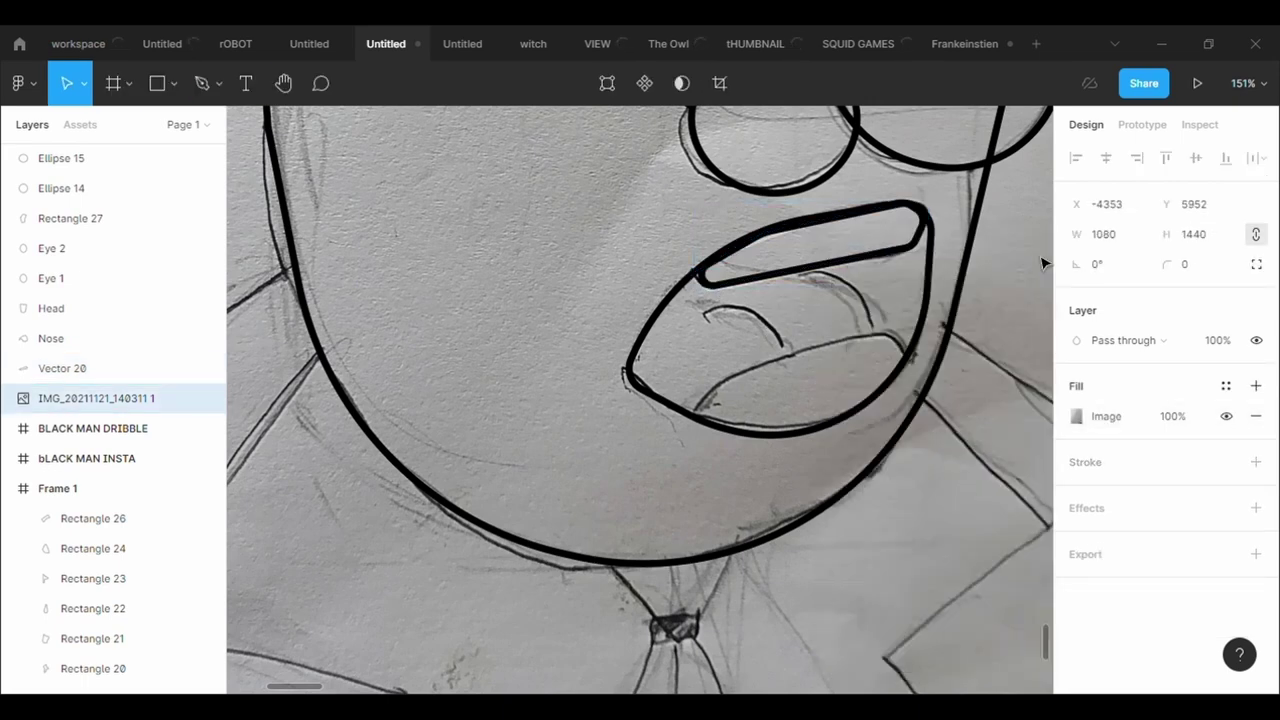
left_click(847, 264)
left_click_drag(824, 211, 824, 214)
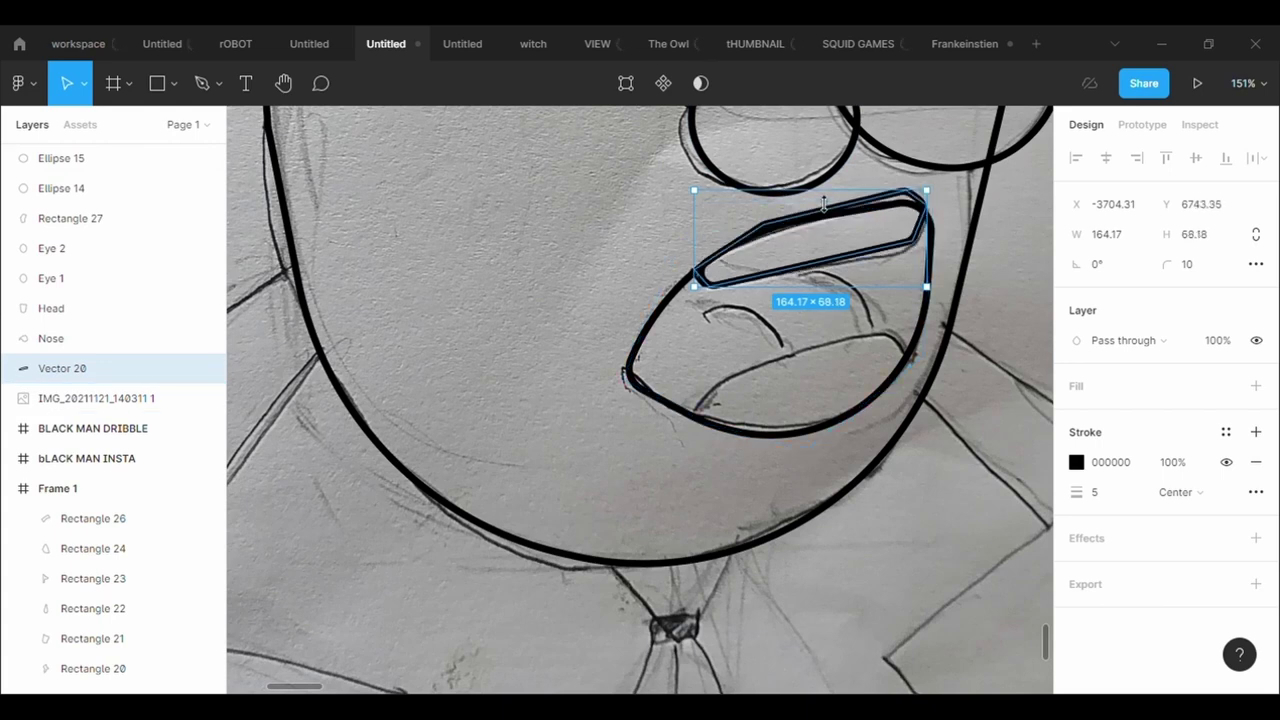
double_click(879, 285)
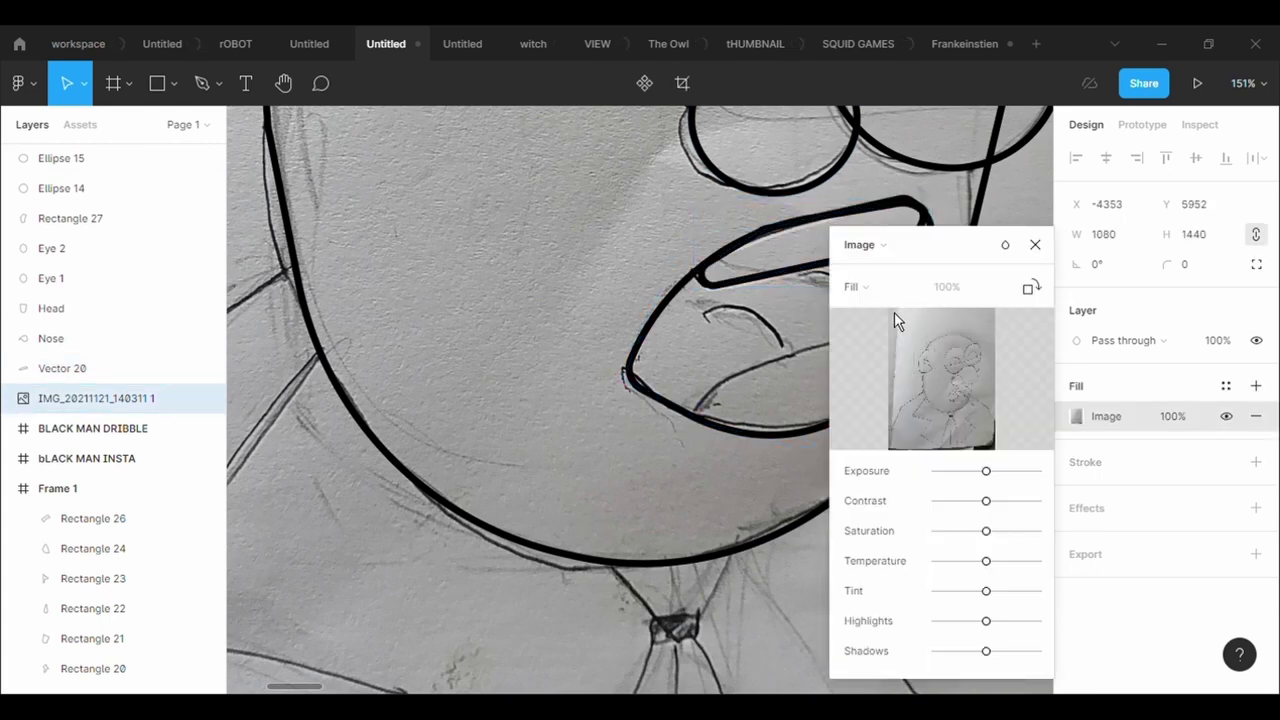
left_click(1035, 244)
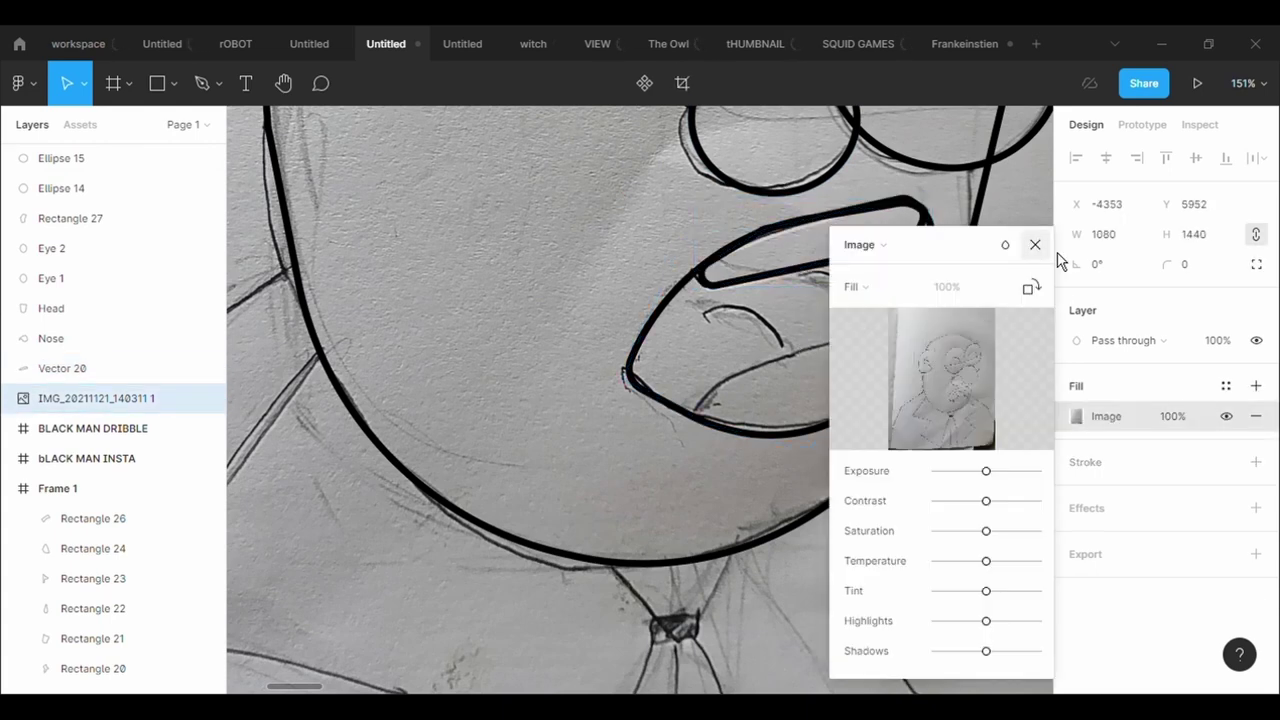
key("ctrl+z")
- Nudge the band's top-right point and round it to radius 100
left_click(995, 287)
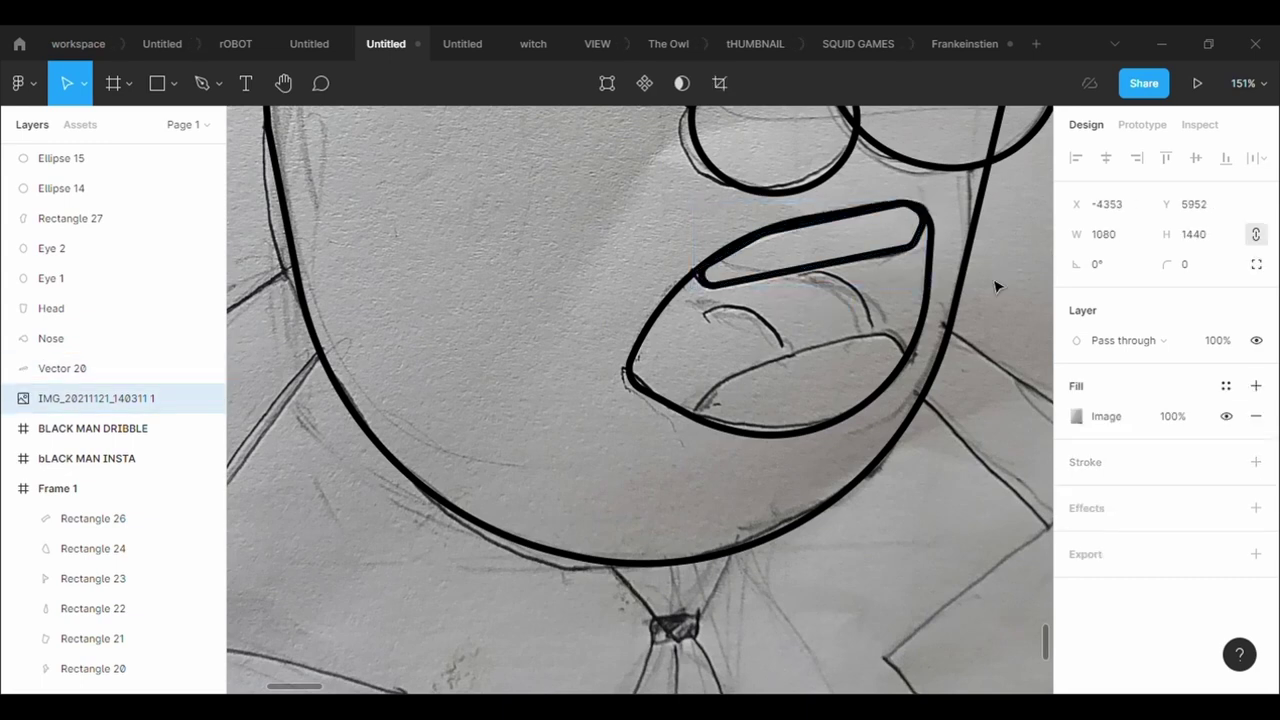
key("Return")
key("Escape")
key("Return")
key("Escape")
left_click(790, 285)
key("Return")
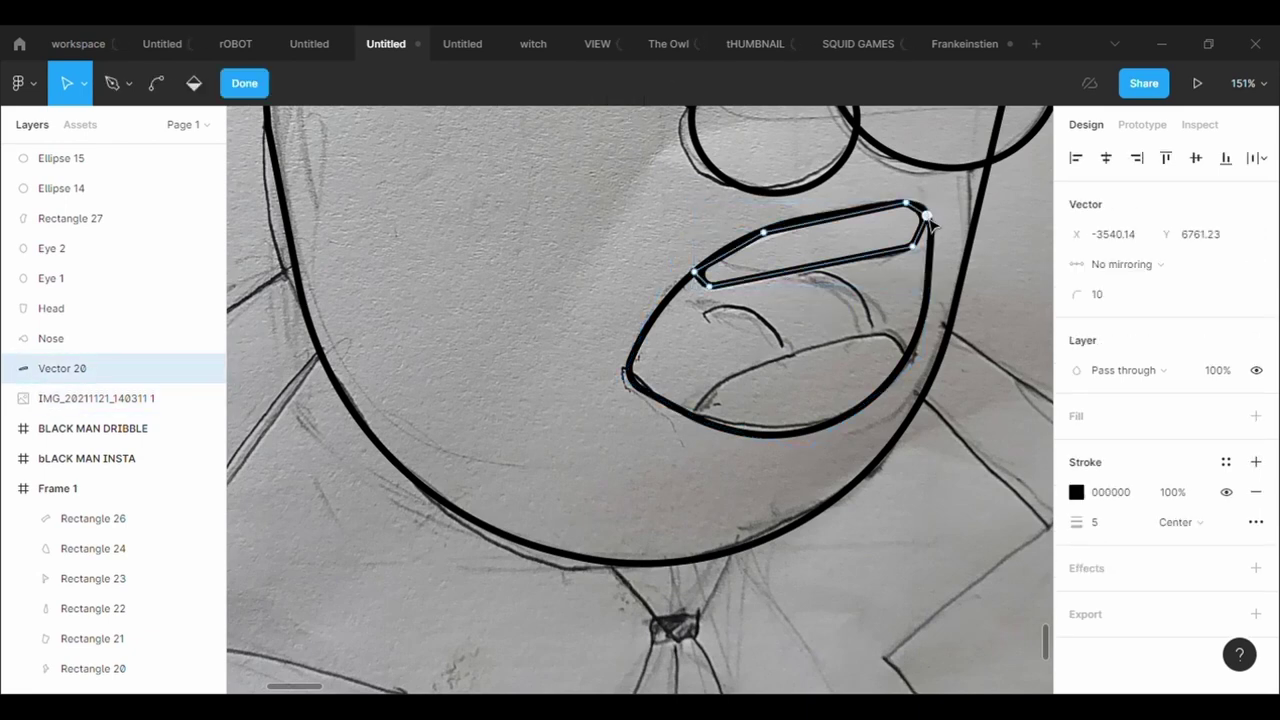
left_click_drag(910, 213, 906, 214)
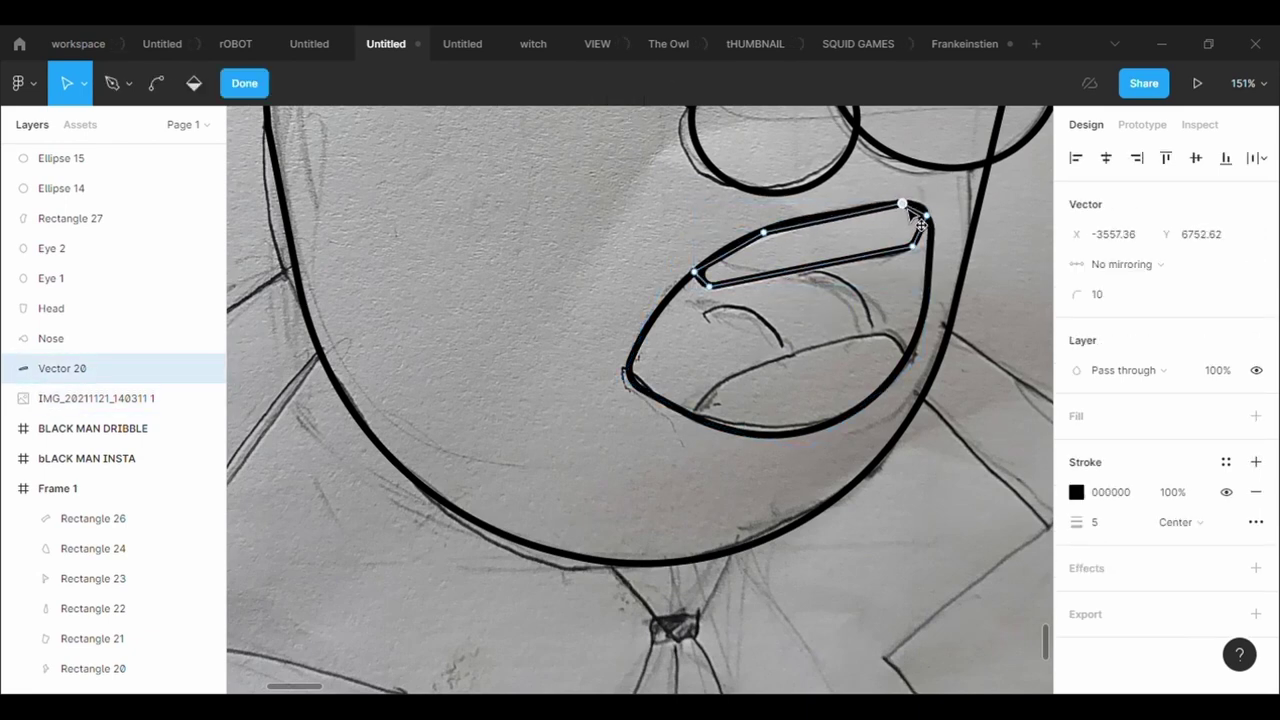
left_click(1119, 304)
type("500")
key("Return")
type("100")
key("Return")
left_click(835, 345)
- Move the band's top-right and left points onto the sketched lip lines
double_click(893, 247)
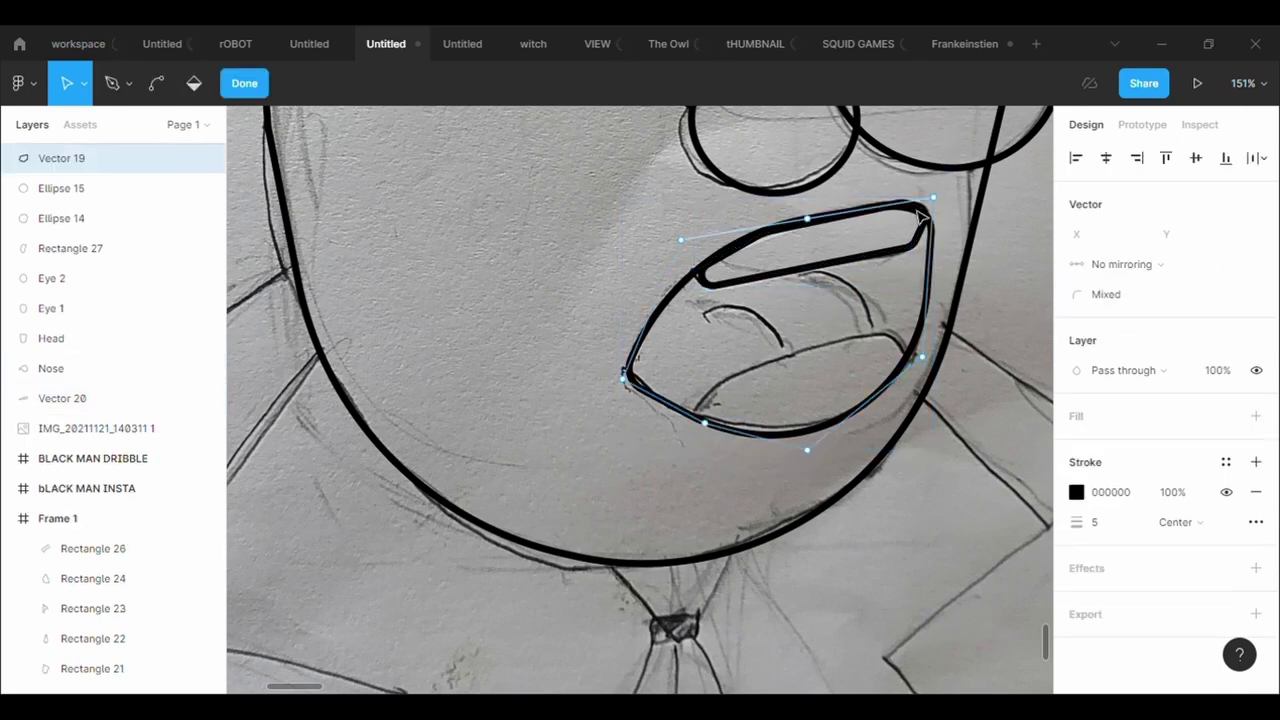
scroll(903, 213, "up", 2)
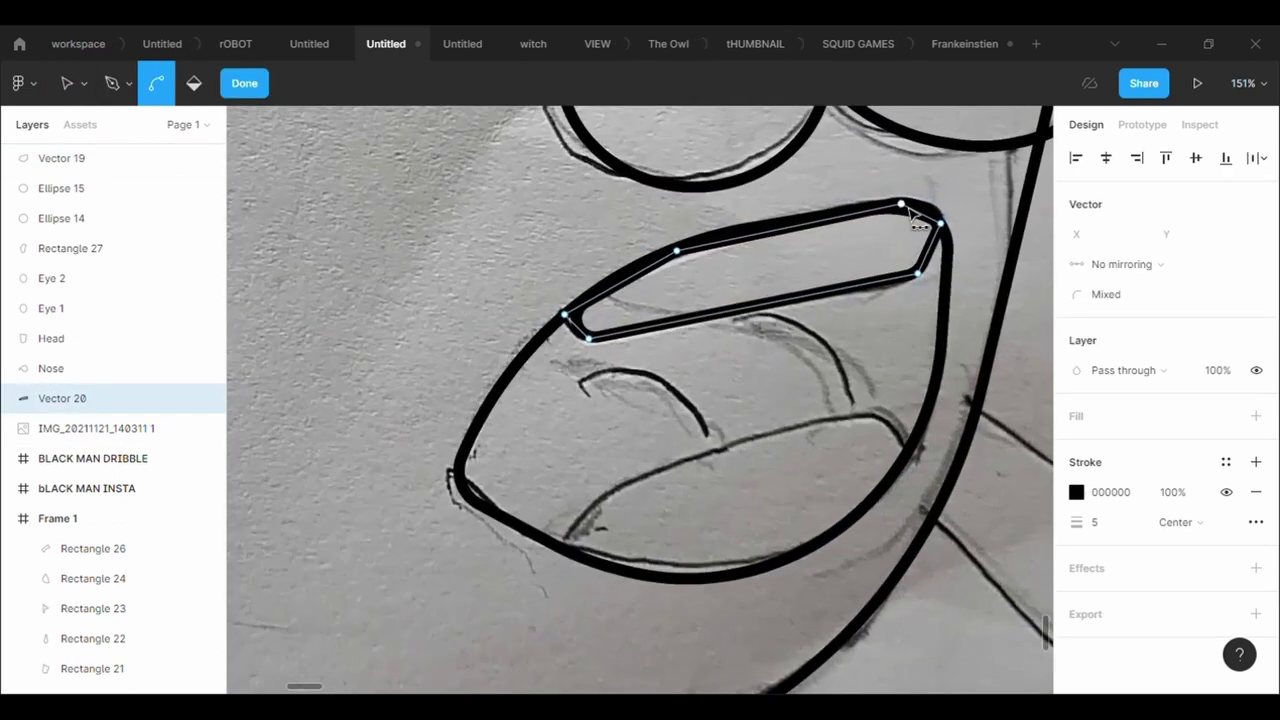
scroll(903, 213, "up", 3)
left_click_drag(905, 208, 954, 220)
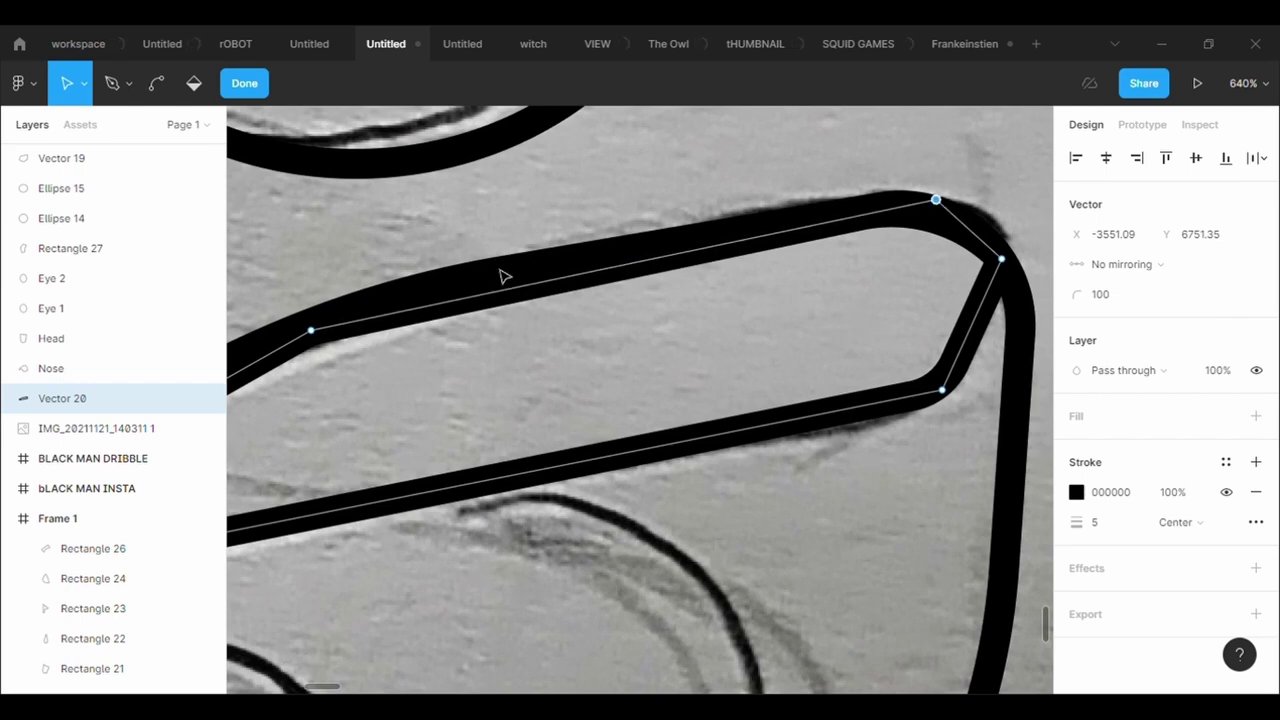
left_click_drag(320, 342, 340, 328)
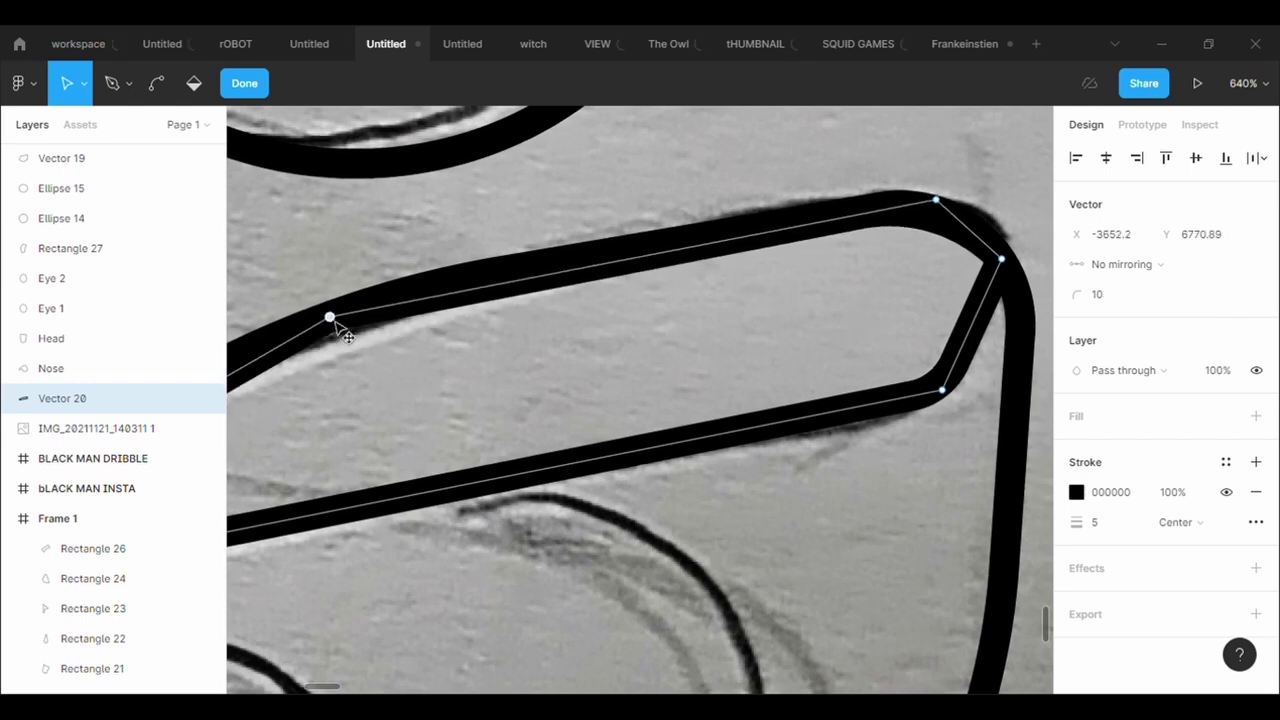
scroll(497, 374, "down", 2)
scroll(497, 374, "down", 2)
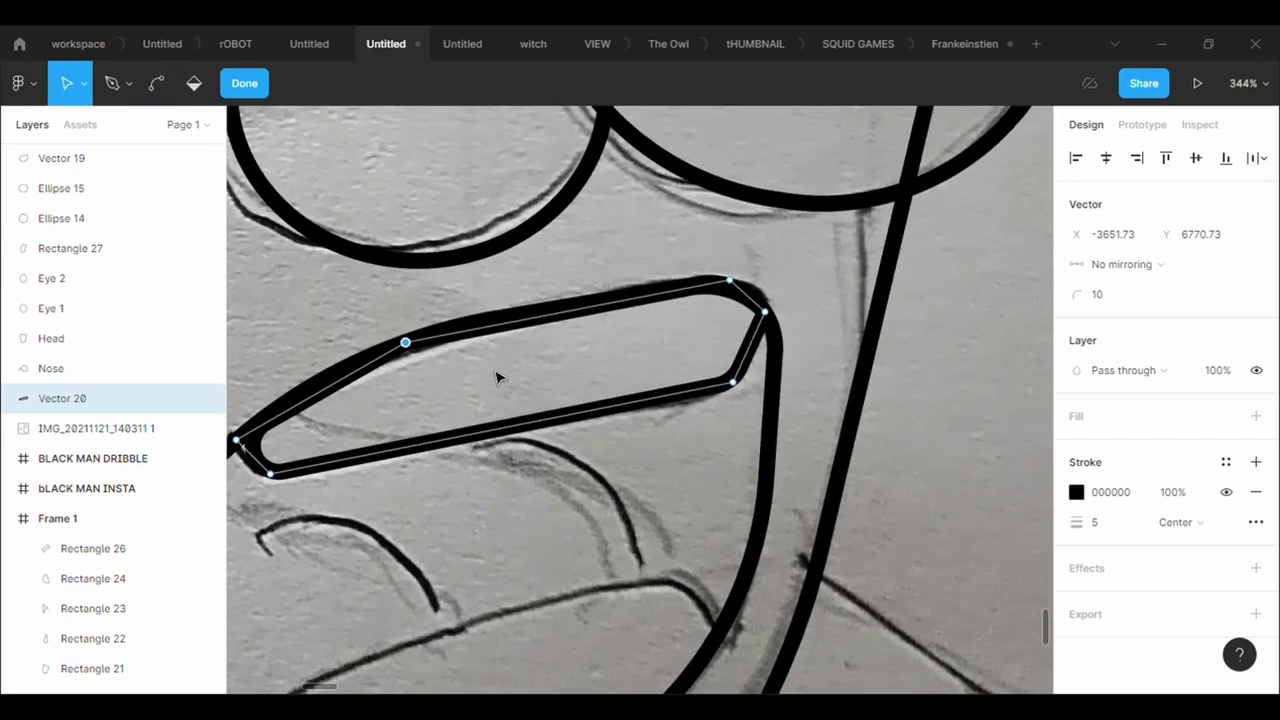
key("Escape")
key("Escape")
- Check the sketch image's fill, then reopen the band's points and undo a stray point move
scroll(588, 549, "down", 3)
double_click(591, 583)
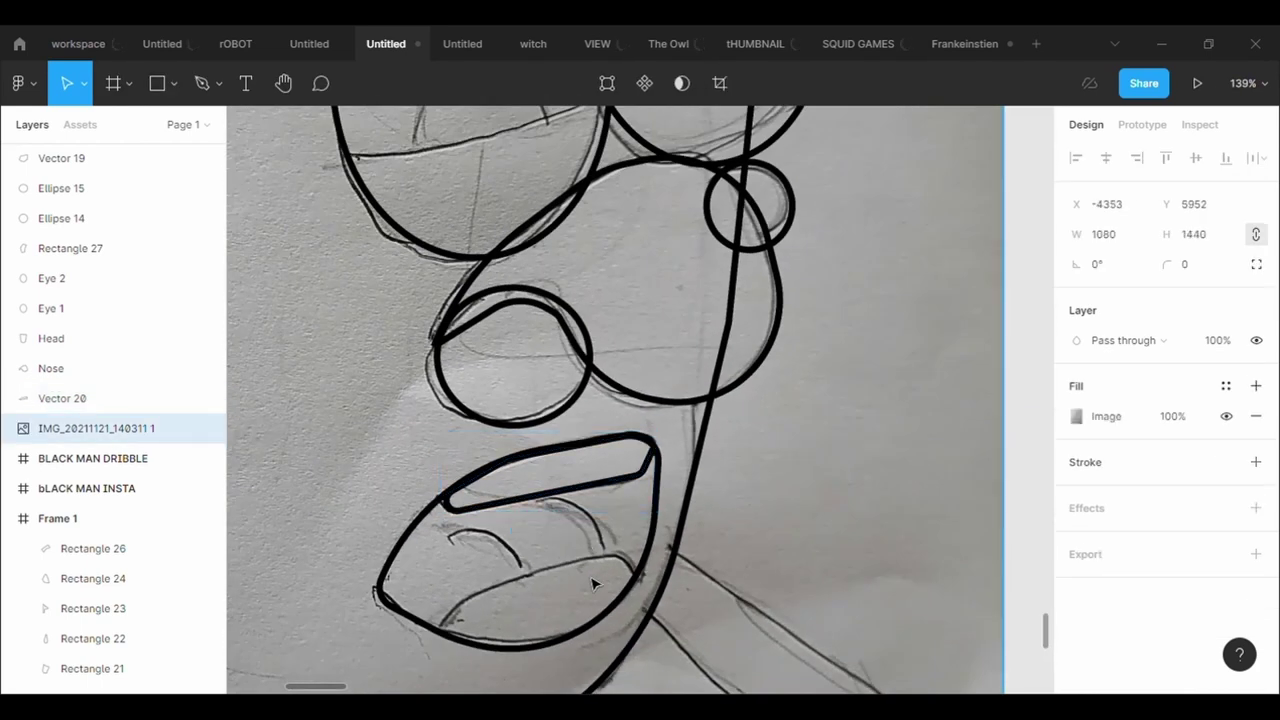
scroll(593, 585, "down", 1)
scroll(640, 468, "up", 3)
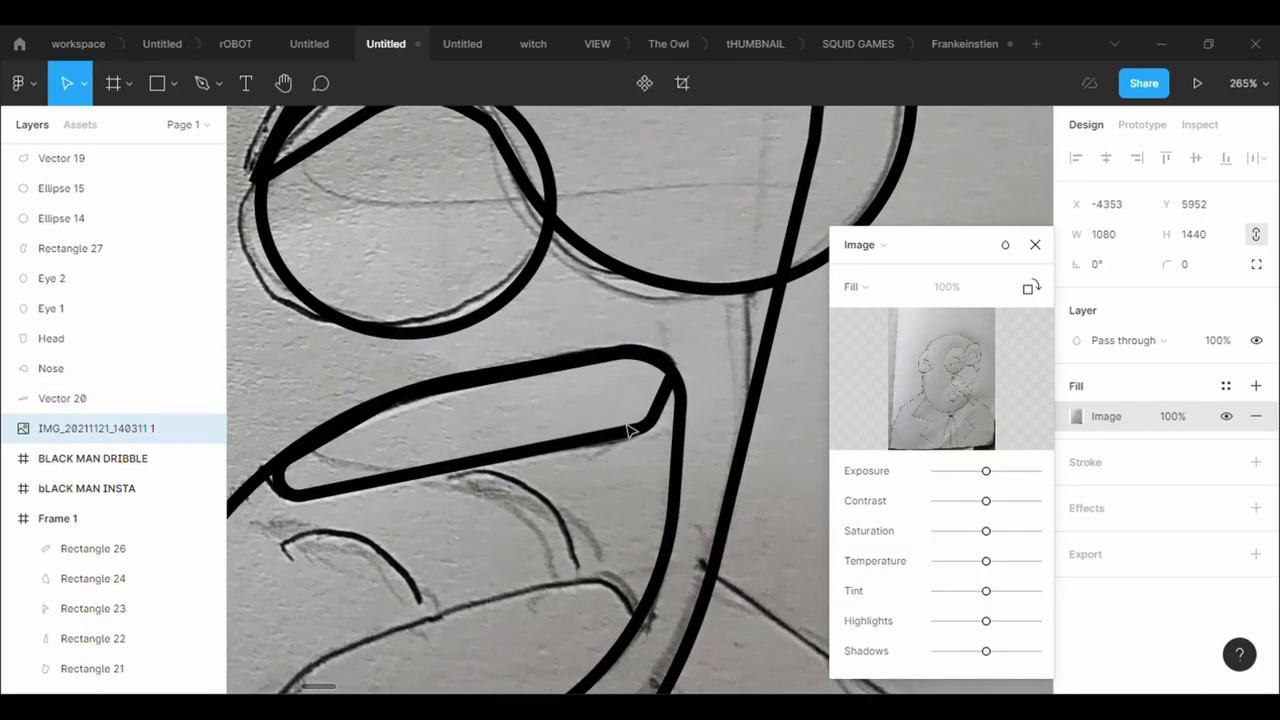
key("Escape")
scroll(645, 440, "up", 3)
scroll(655, 400, "up", 2)
left_click(662, 385)
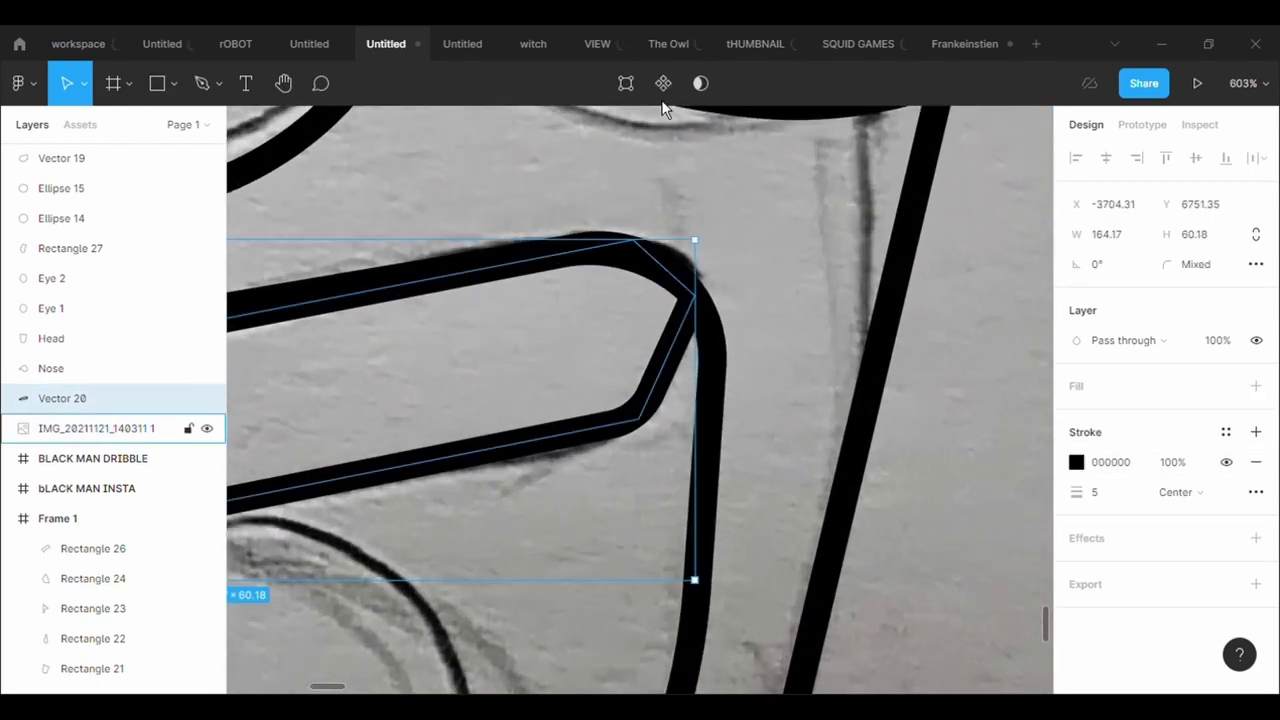
key("Return")
left_click_drag(648, 253, 649, 280)
key("ctrl+z")
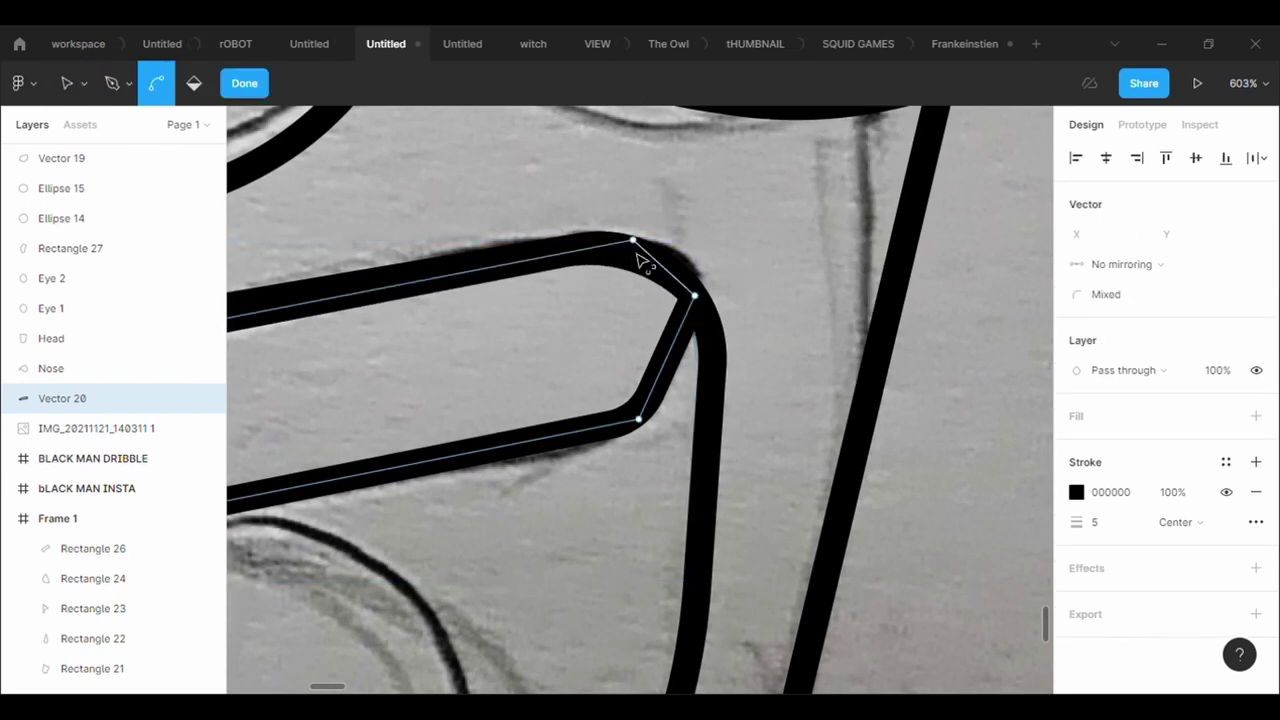
scroll(762, 420, "down", 4)
- Trace the lower lip band as a closed five-point path, Vector 21, and select it
left_click(244, 83)
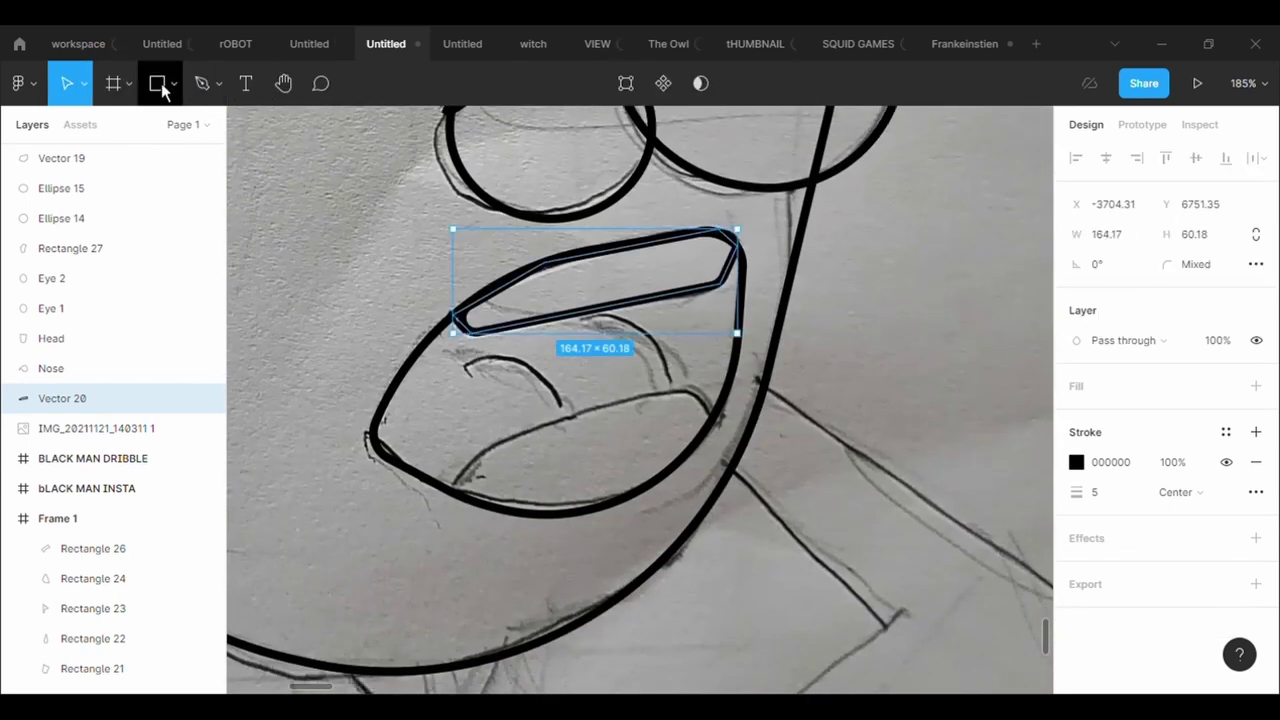
left_click(202, 83)
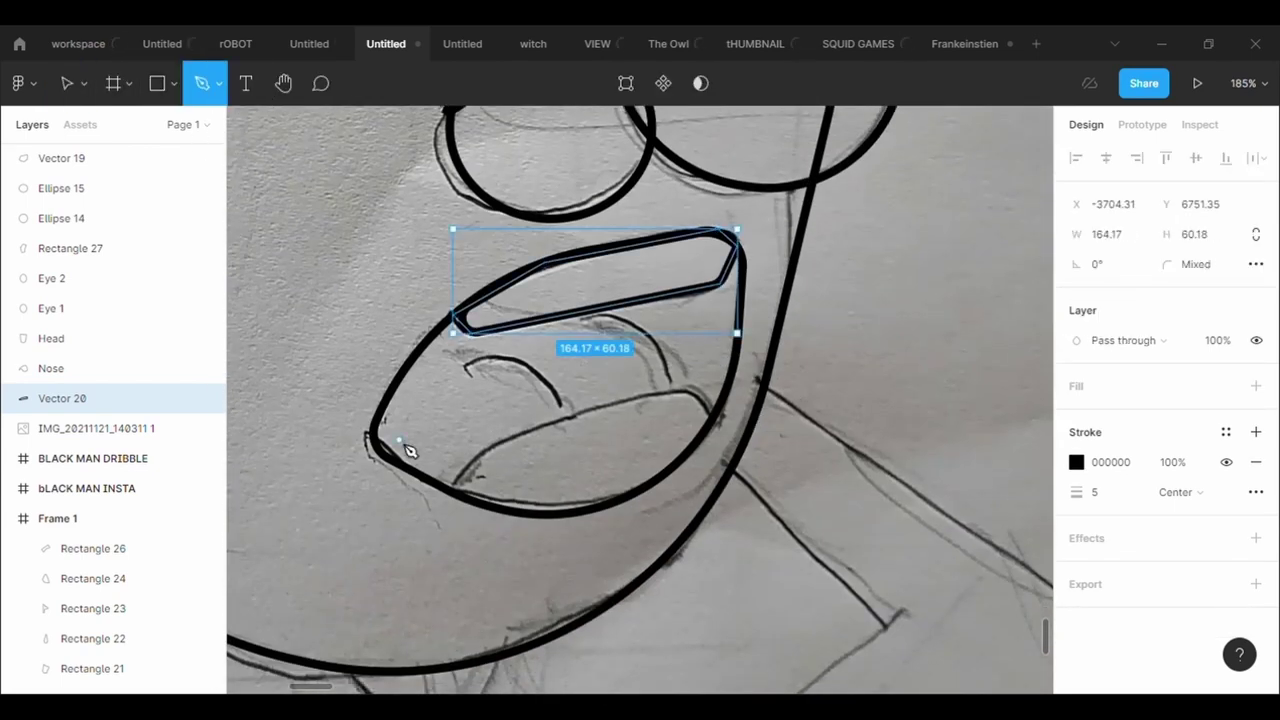
left_click(451, 492)
left_click(494, 447)
left_click(687, 395)
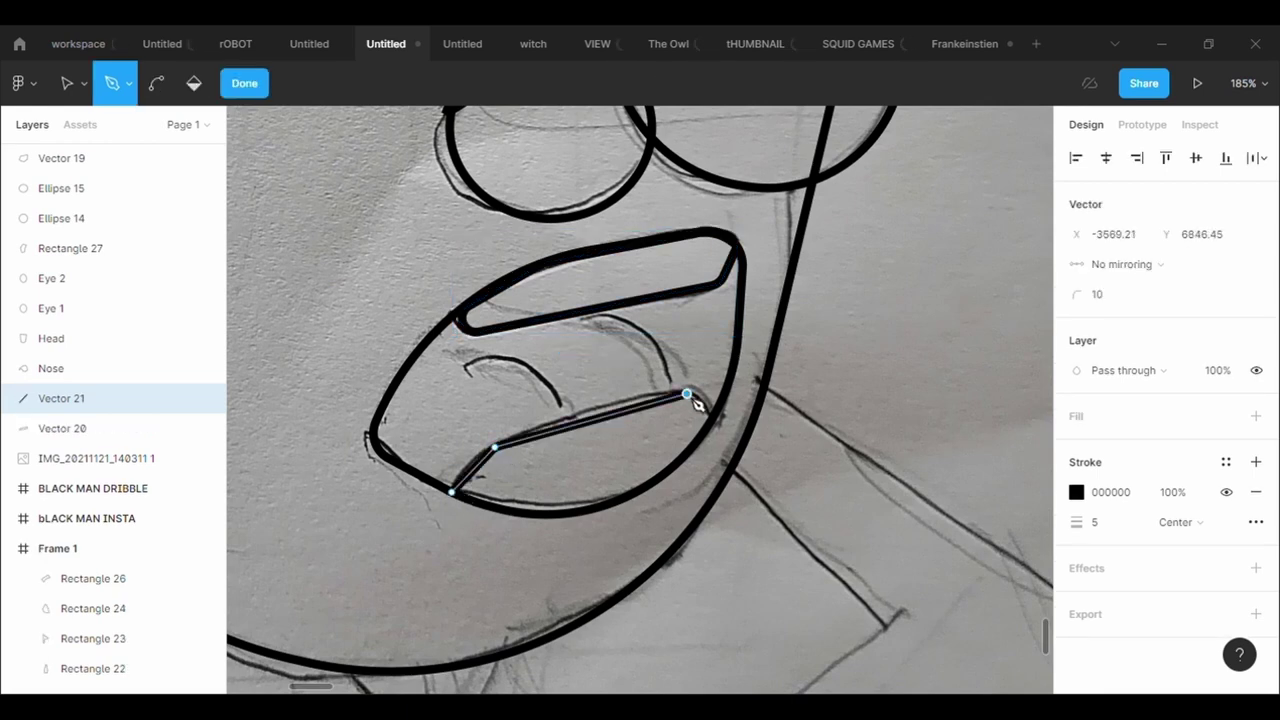
left_click(713, 416)
left_click(604, 509)
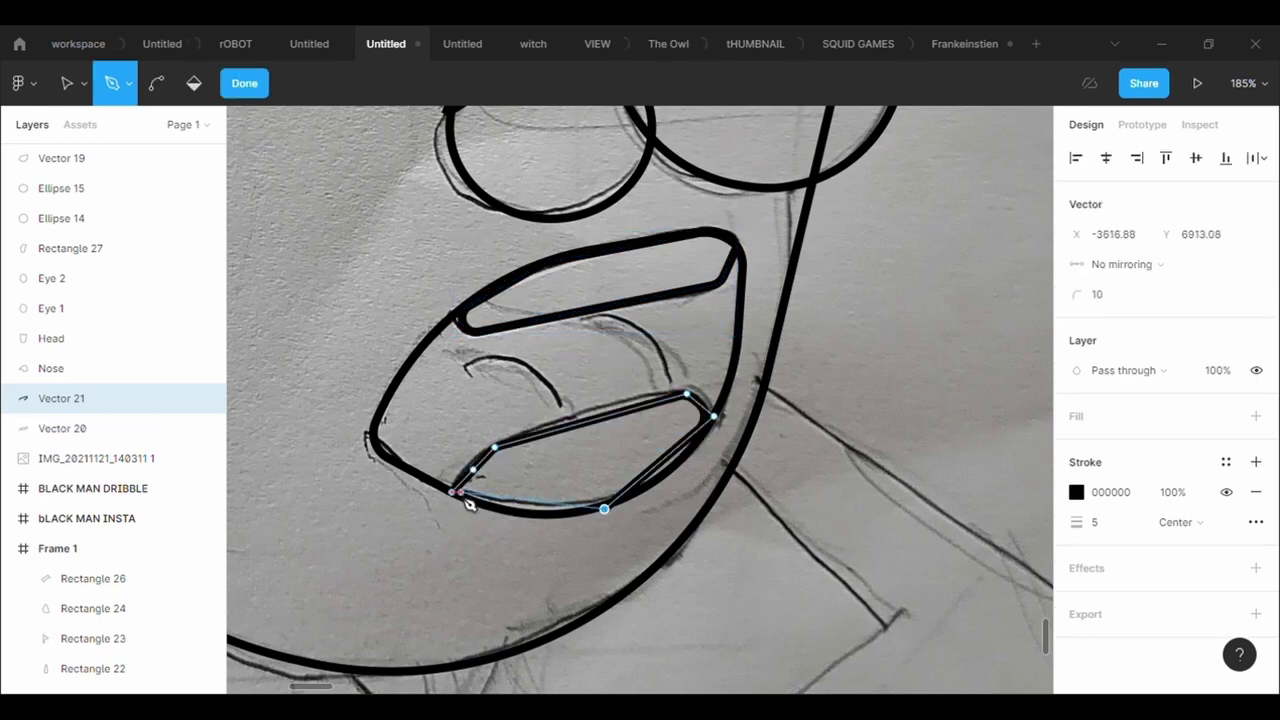
left_click(451, 492)
key("Escape")
key("Escape")
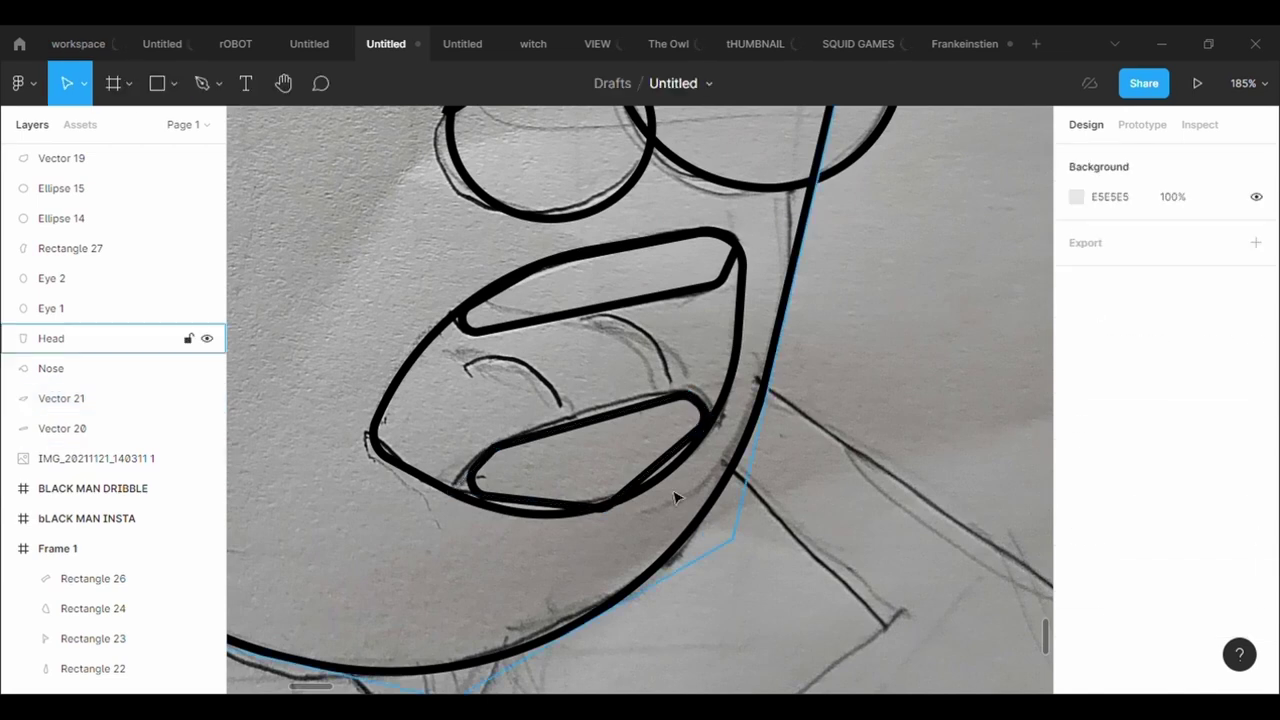
scroll(671, 486, "up", 5)
left_click(560, 326)
- Add new points that bend the lower lip's lower-right and bottom edges along the sketch
double_click(677, 412)
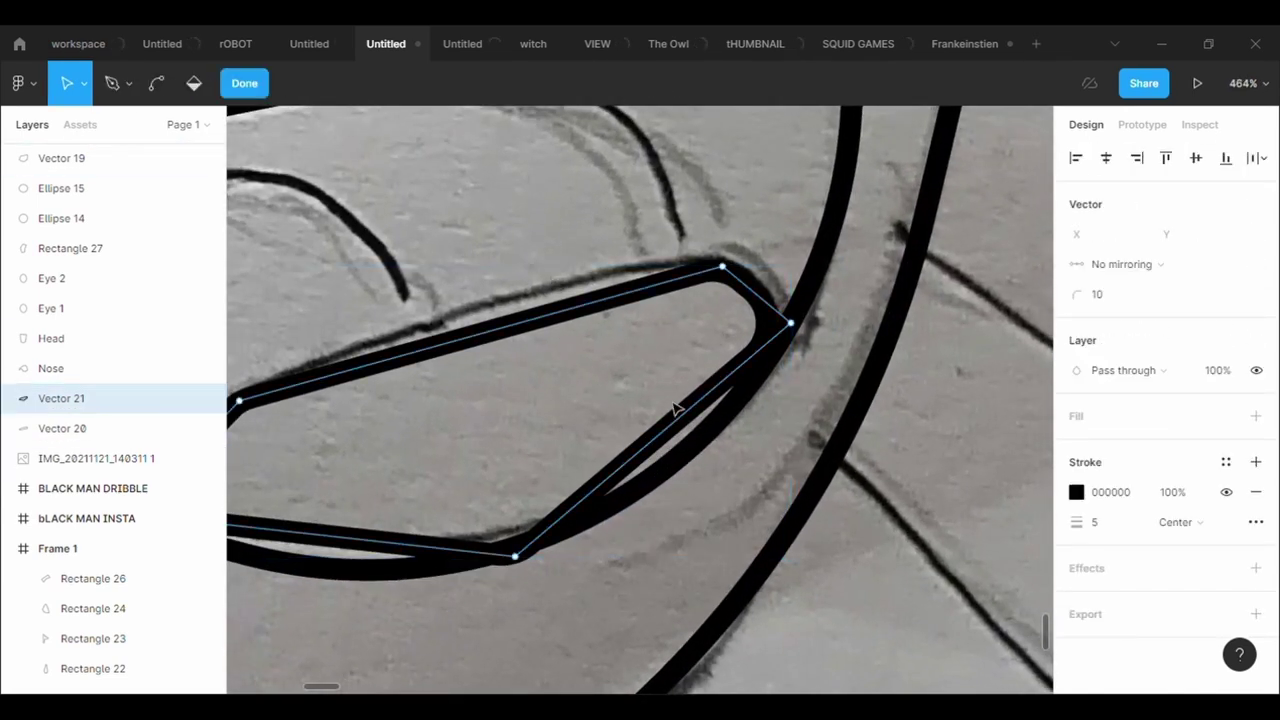
left_click_drag(666, 451, 700, 470)
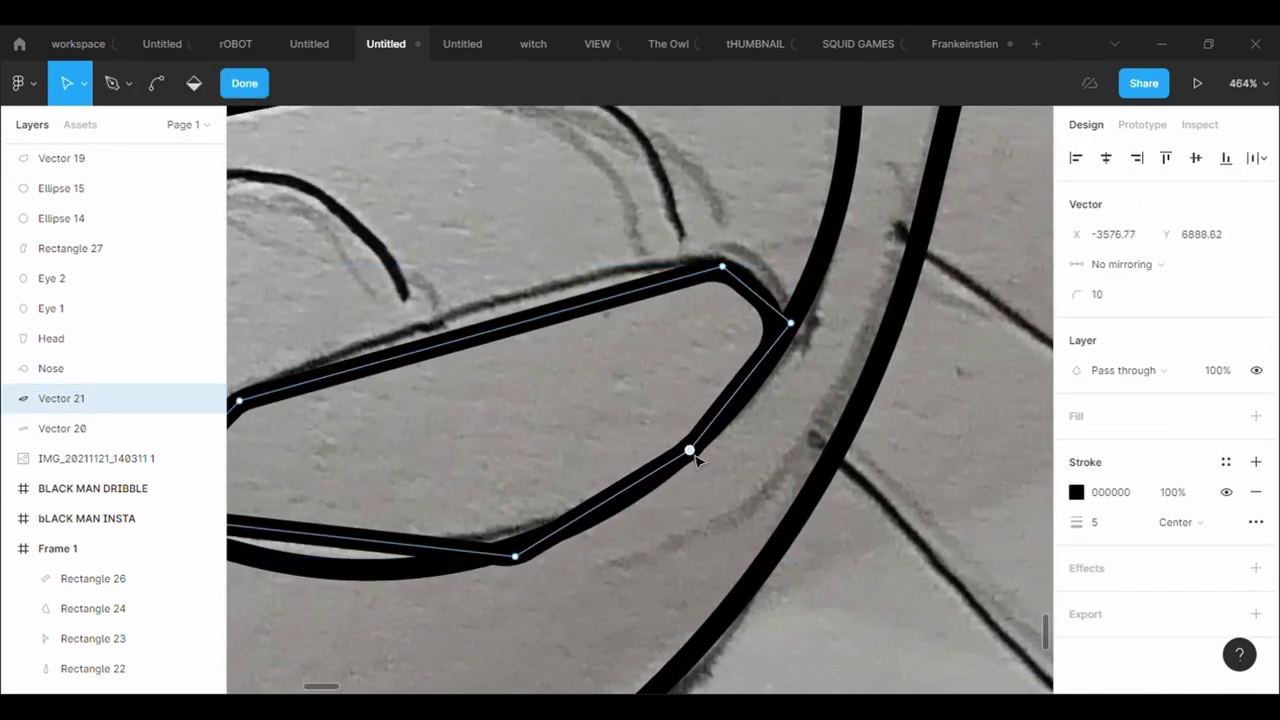
scroll(560, 514, "down", 3)
scroll(560, 514, "left", 3)
left_click_drag(444, 378, 411, 409)
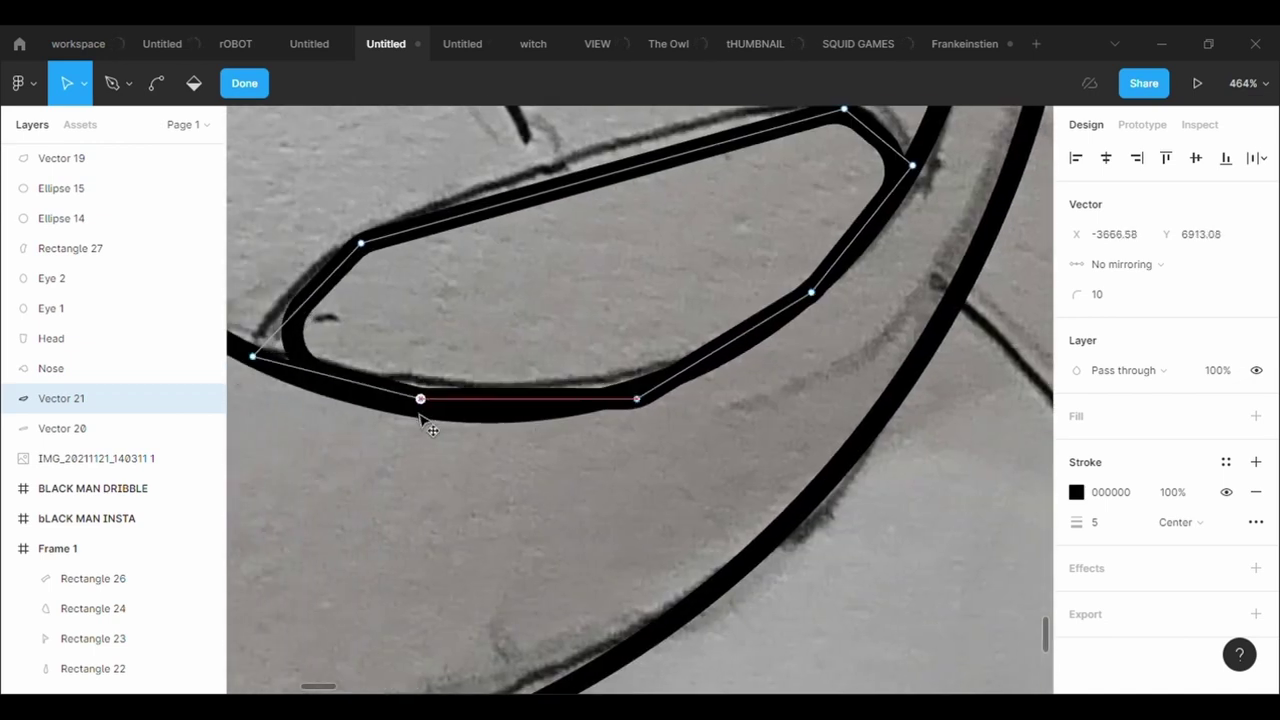
- Keep the left tip sharp, then raise the top edge's middle point and round it to radius 500
left_click(254, 355)
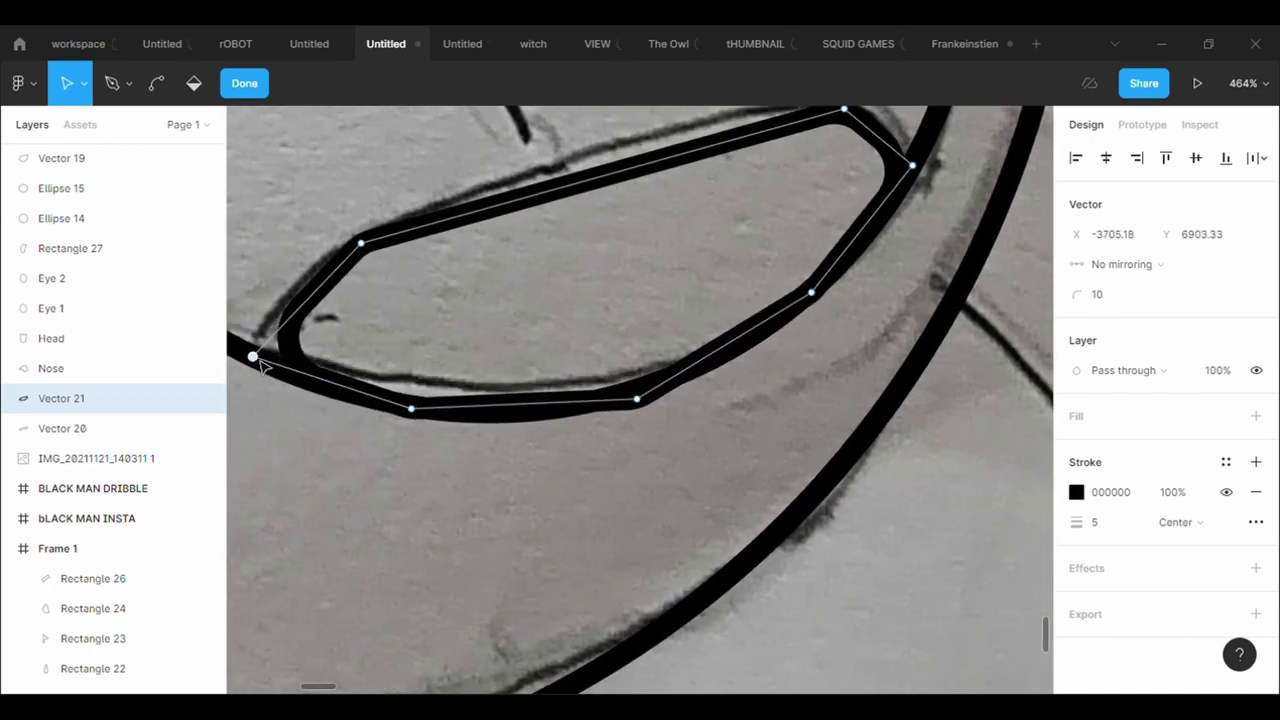
left_click(1126, 302)
type("0")
key("Return")
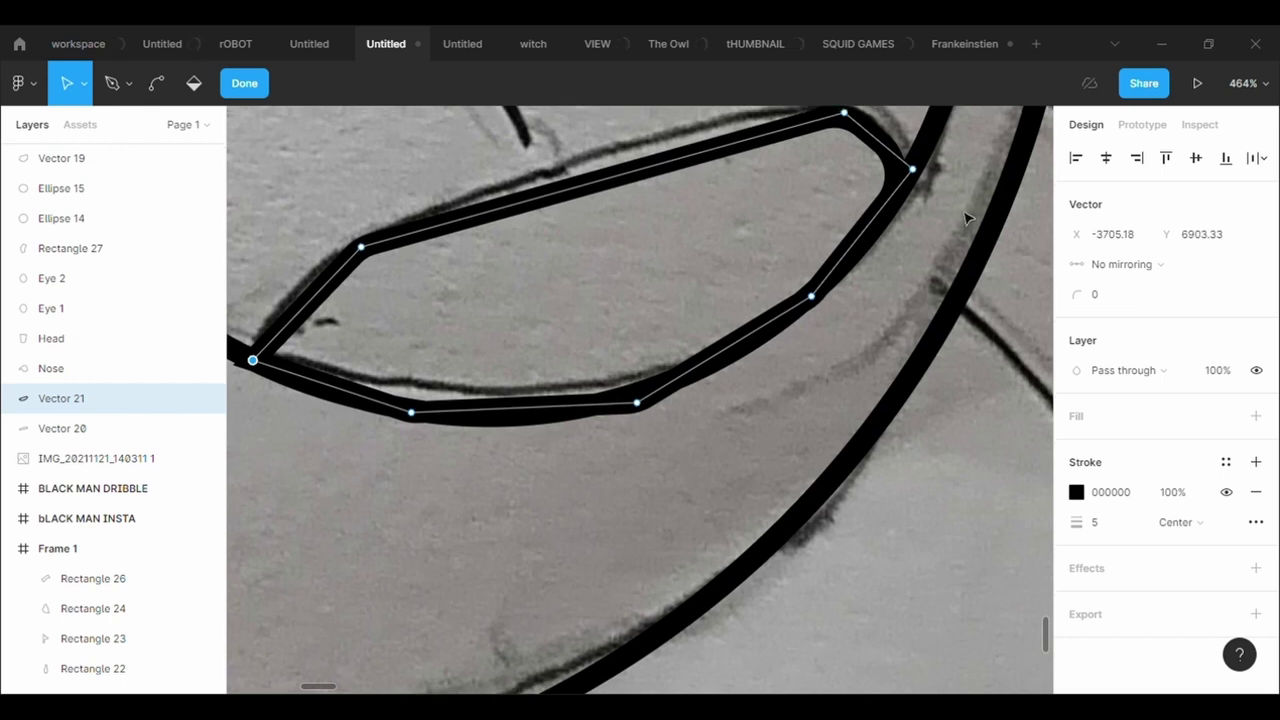
scroll(860, 250, "up", 3)
left_click_drag(603, 331, 605, 307)
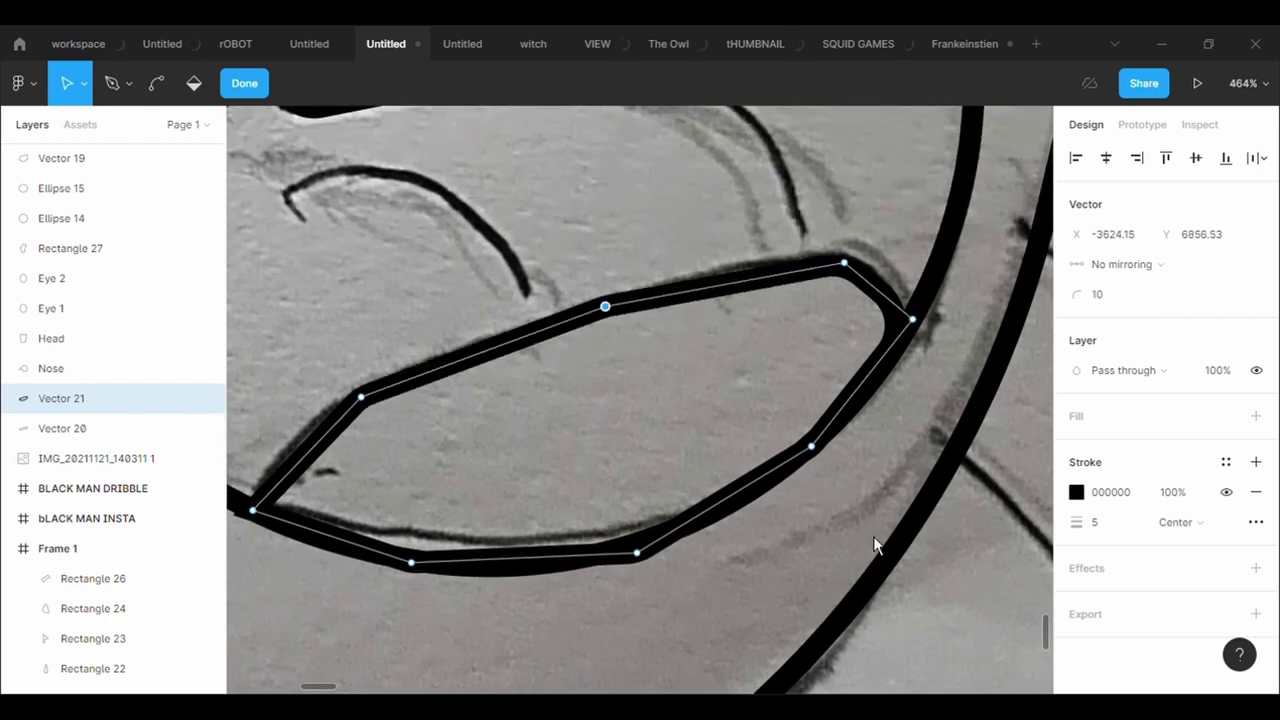
left_click(1131, 300)
type("5")
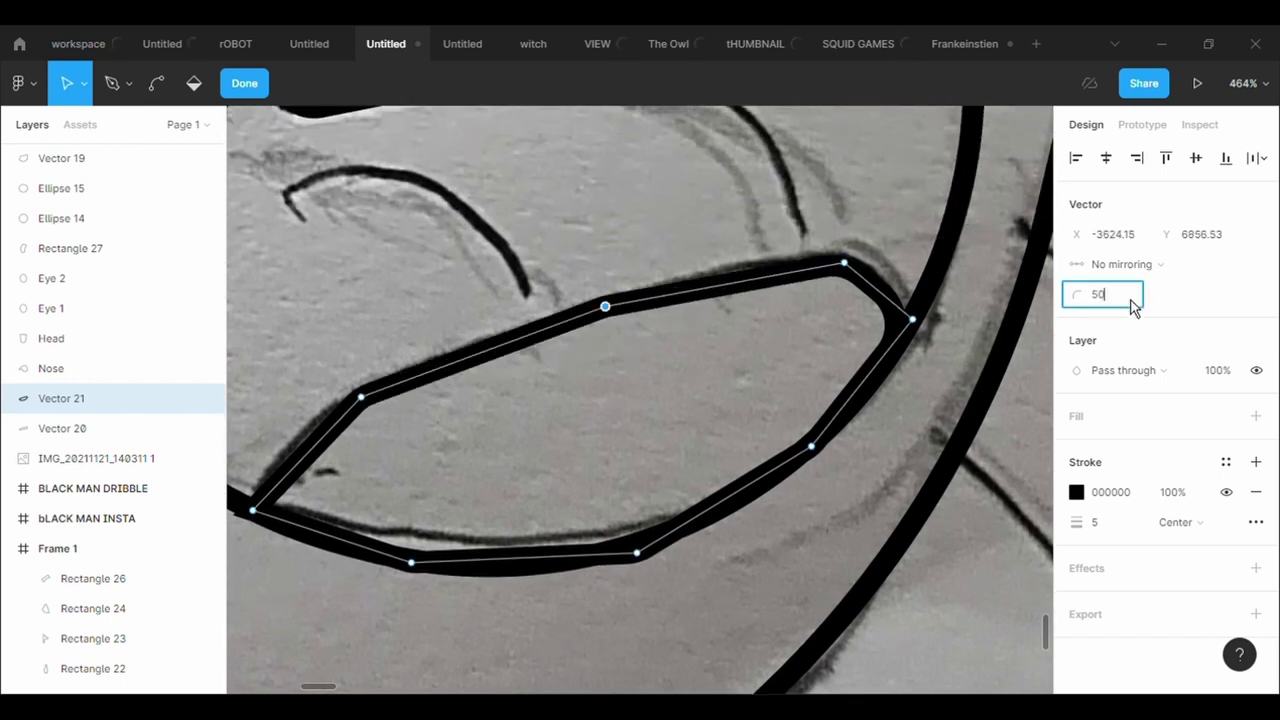
type("0")
key("Return")
left_click_drag(605, 306, 607, 296)
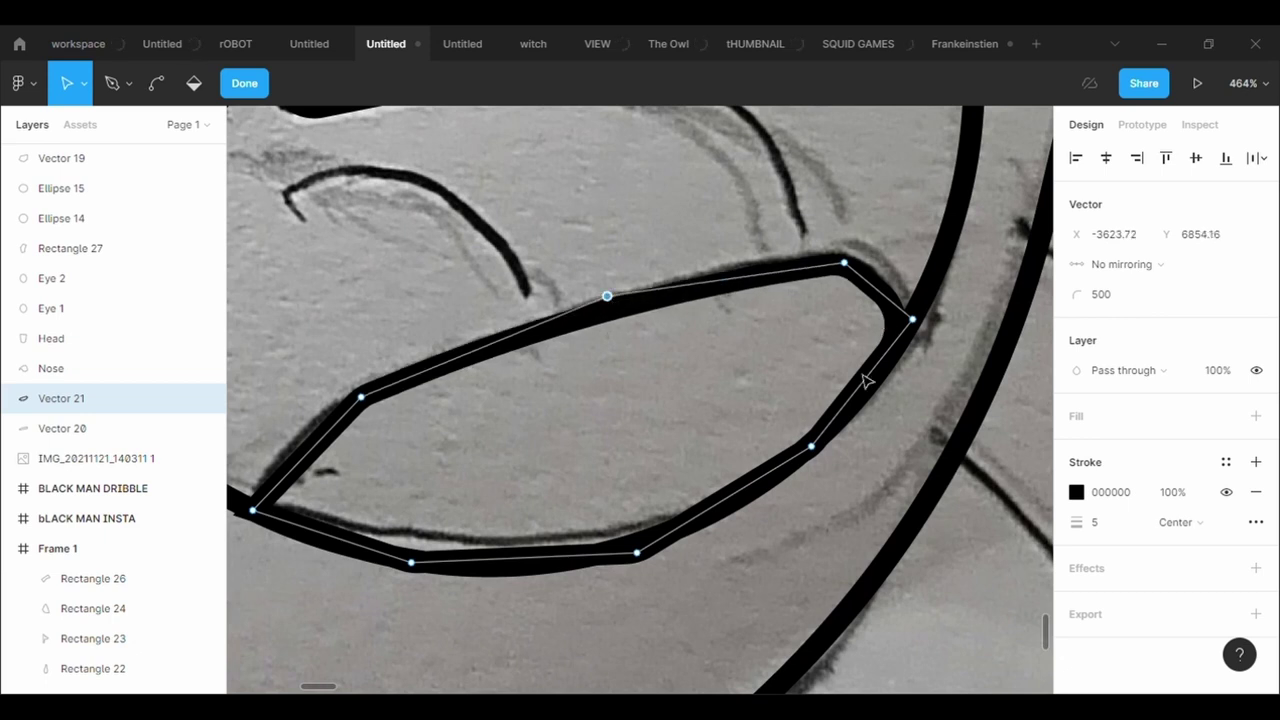
- Round the bottom, lower-right and lower-left points with radius 500, dropping the bottom point lower
left_click(637, 553)
left_click(1122, 302)
type("500")
key("Return")
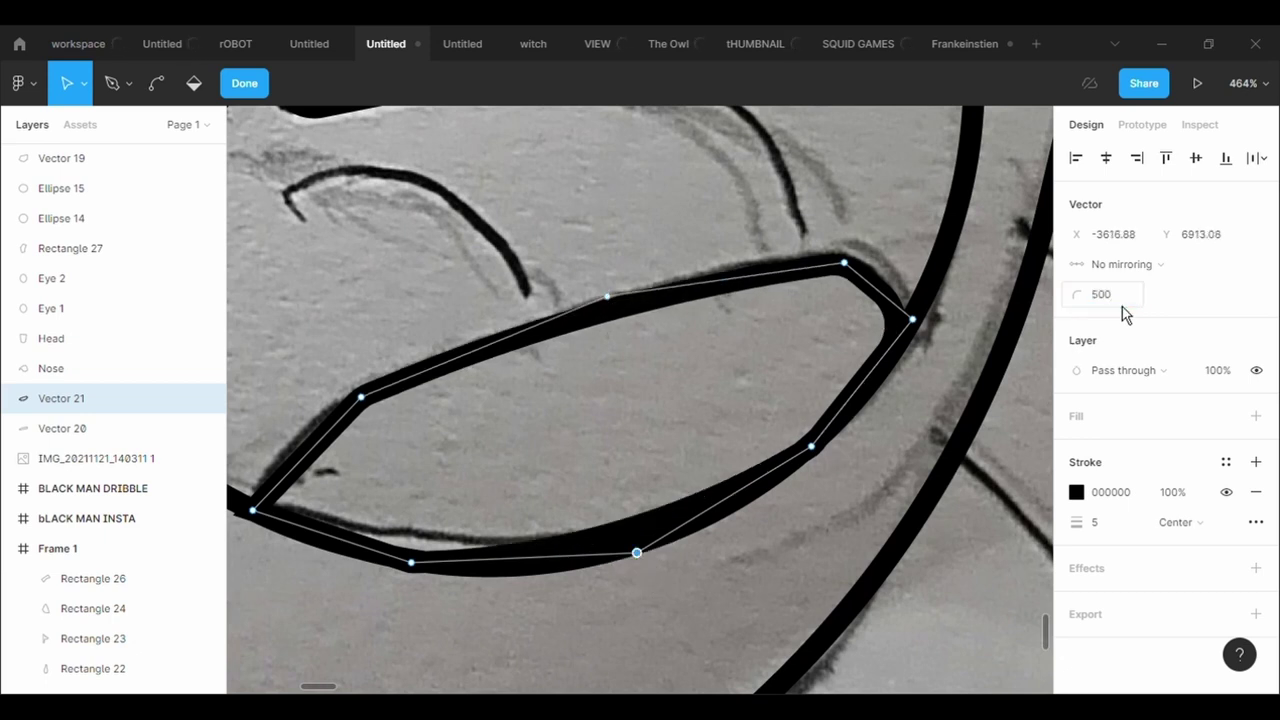
left_click_drag(637, 553, 657, 579)
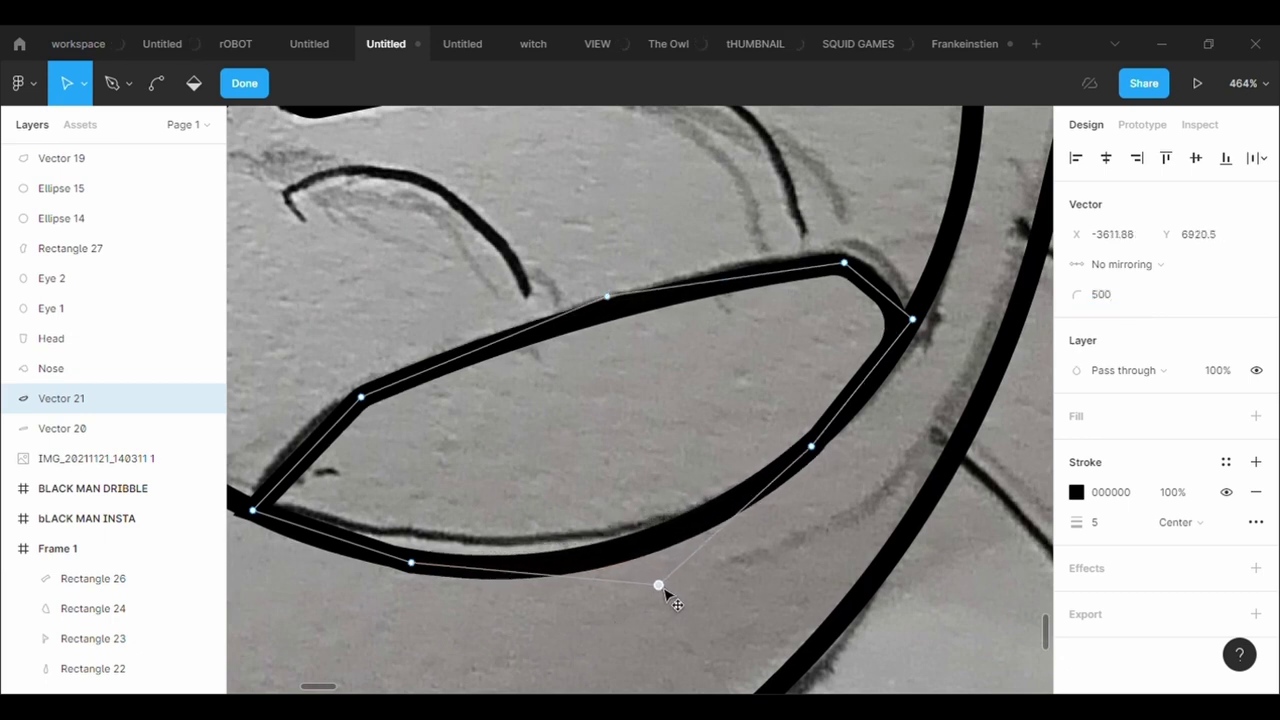
left_click(811, 447)
left_click(1110, 294)
type("500")
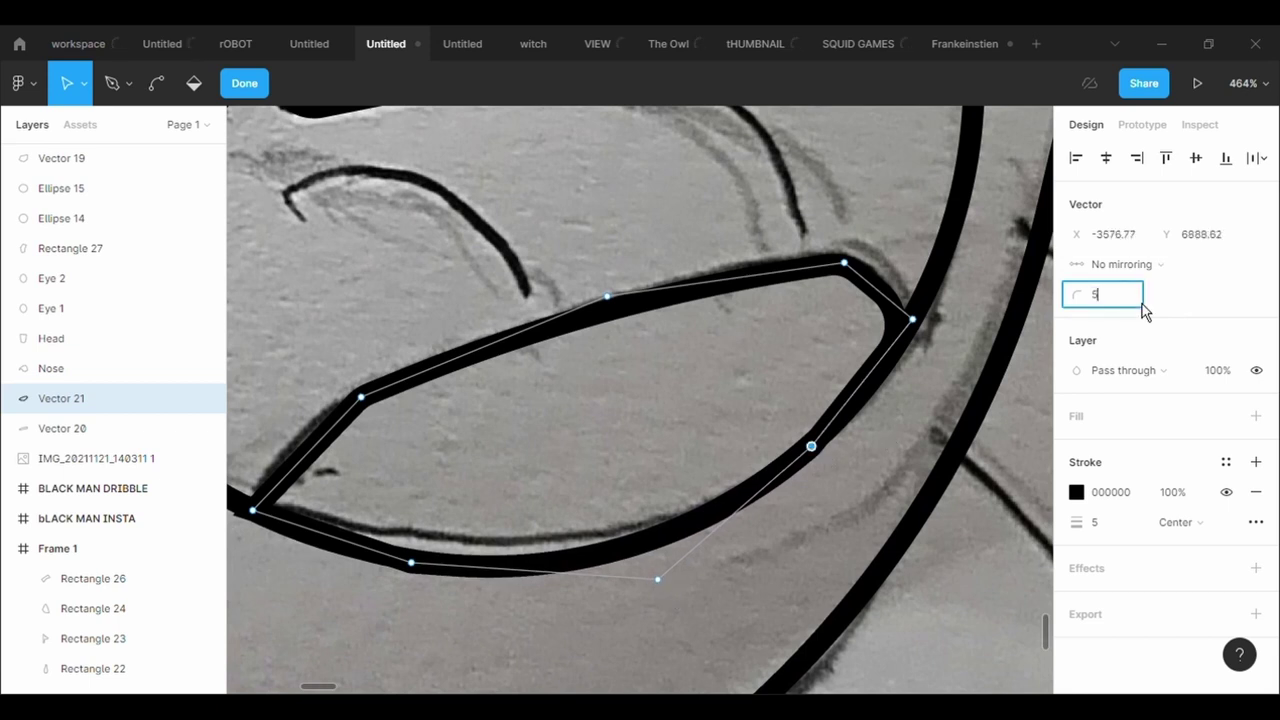
key("Return")
left_click(411, 563)
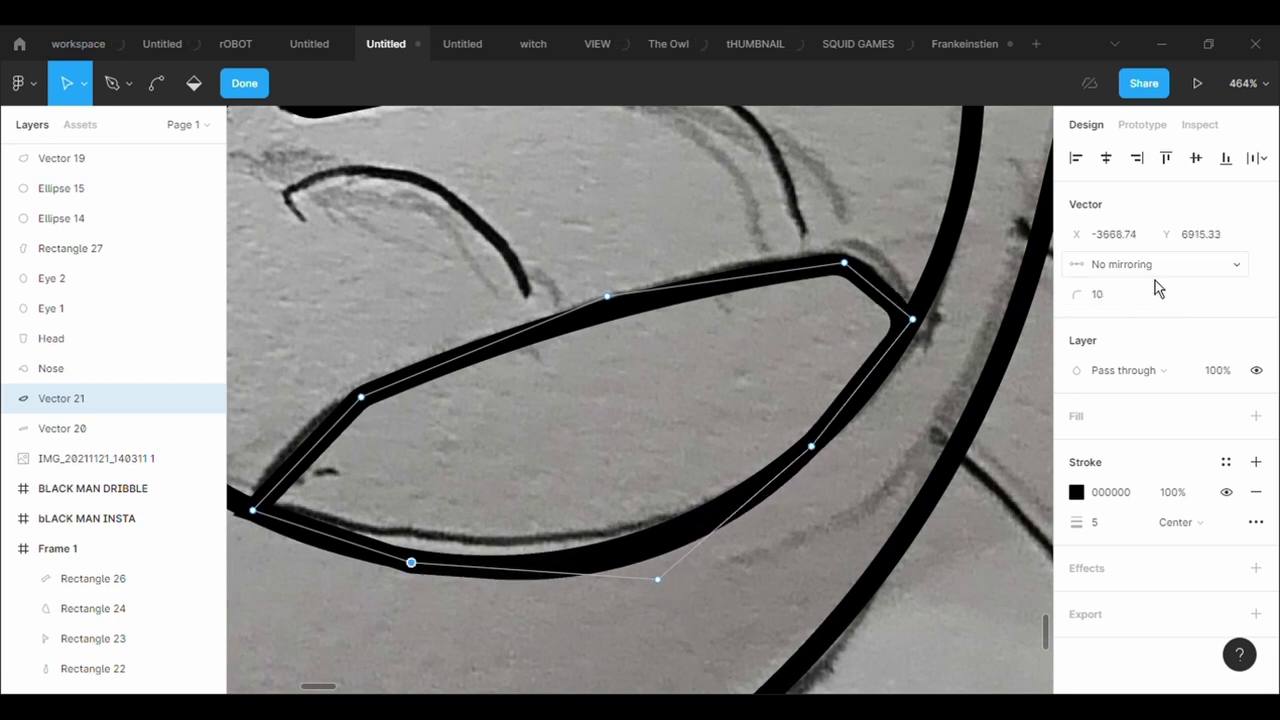
left_click(1120, 298)
type("500")
key("Return")
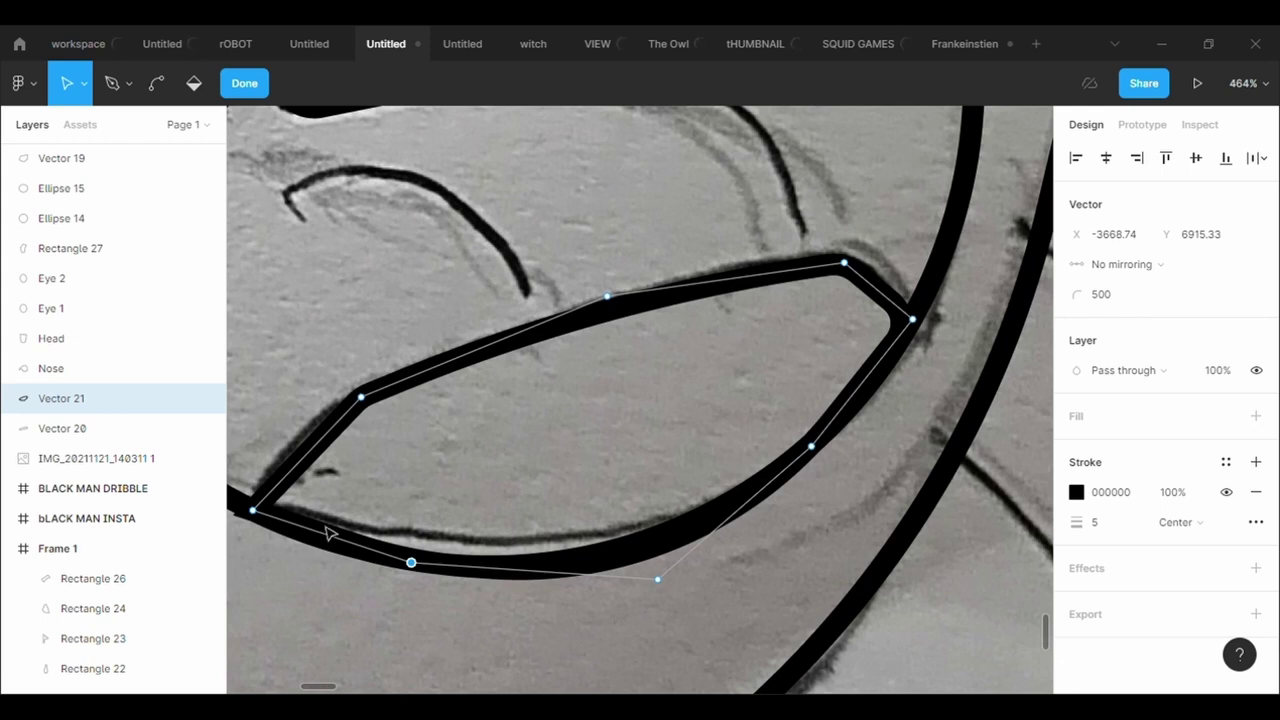
- Try rounding the upper-left point, undo it, and finish editing the lower lip
scroll(330, 533, "left", 2)
left_click(307, 507)
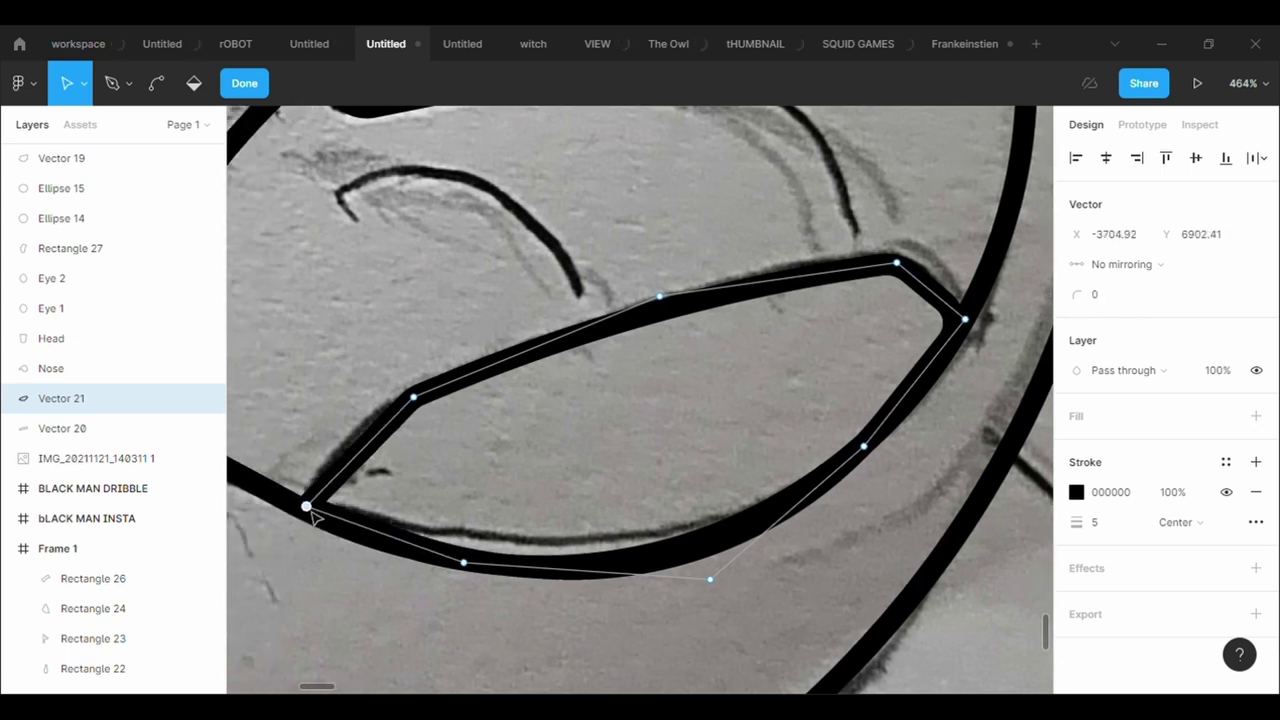
left_click(413, 398)
left_click(1110, 296)
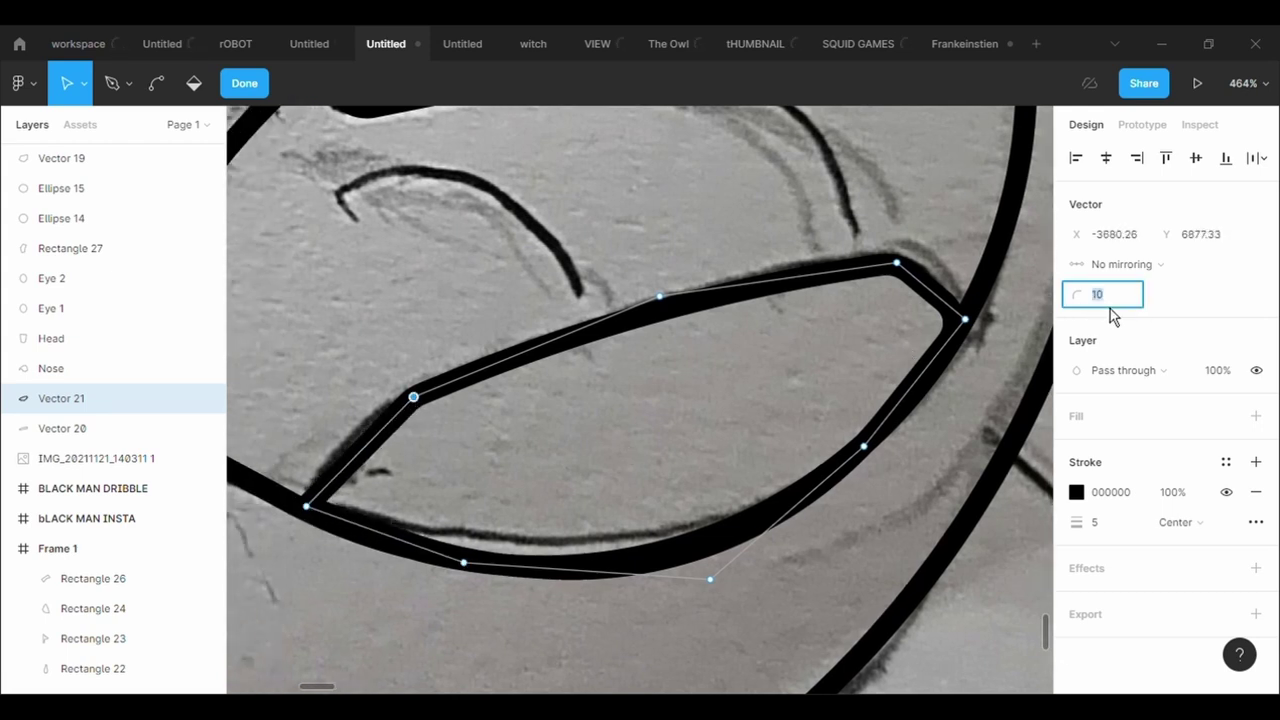
type("0")
key("Return")
key("ctrl+z")
type("0")
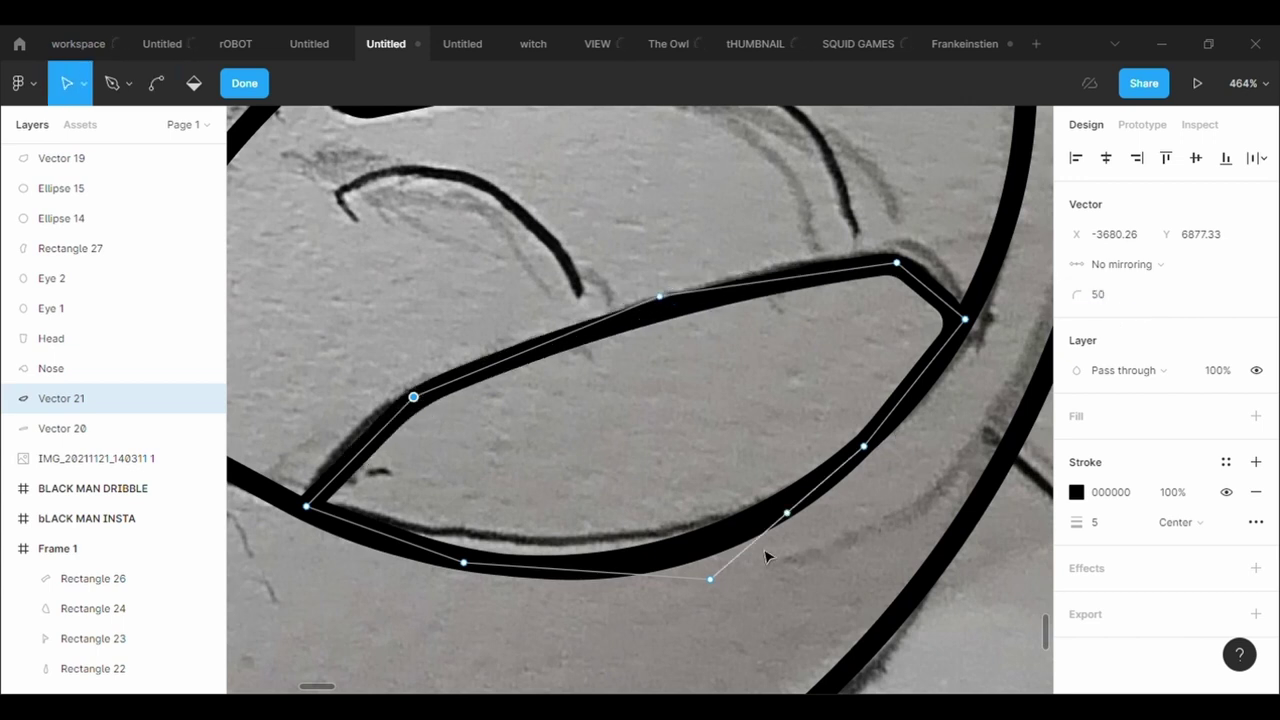
left_click(708, 578)
left_click(788, 592)
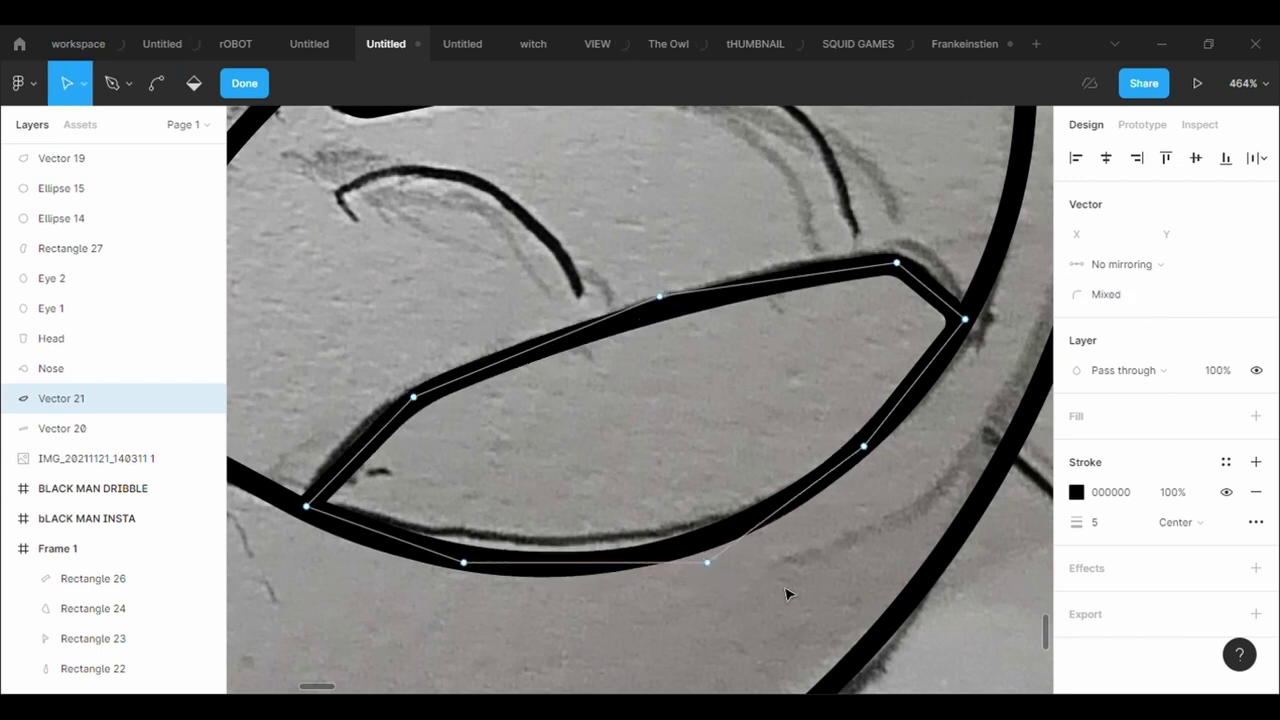
double_click(785, 594)
- Start a new pen path beneath the upper lip, curving it along the sketch line
left_click(1035, 244)
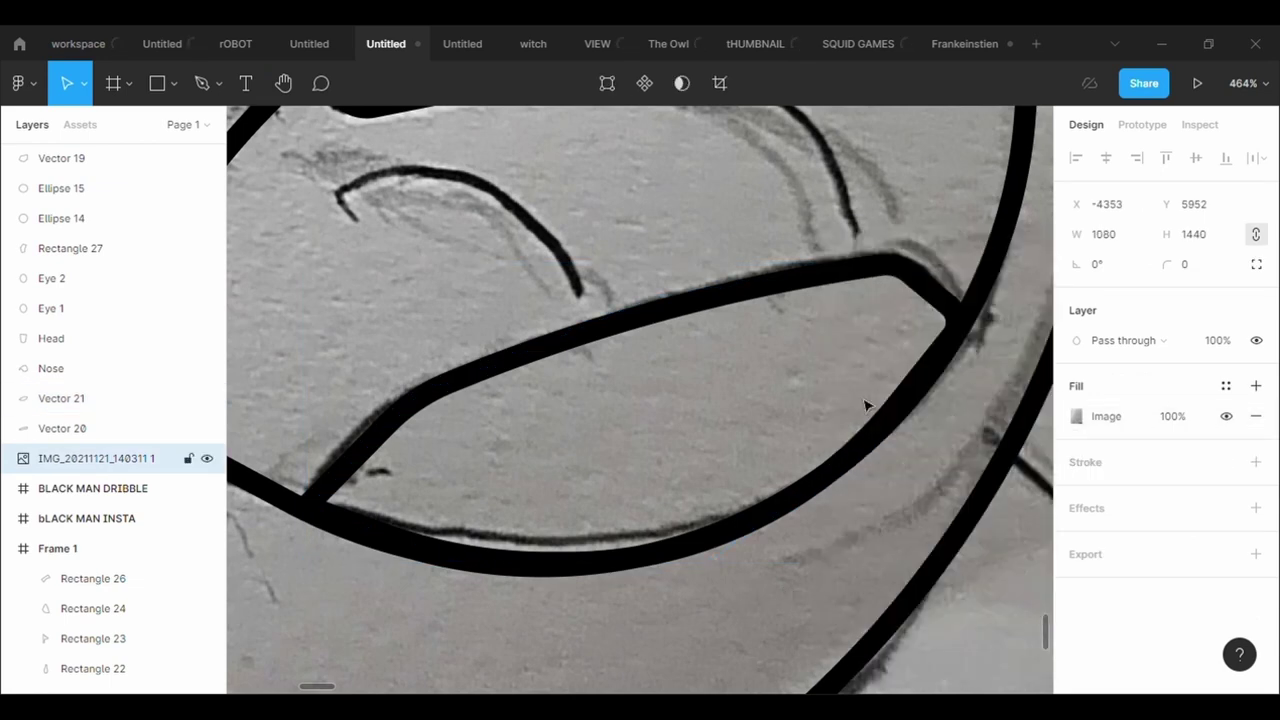
scroll(866, 403, "down", 5)
scroll(866, 403, "down", 3)
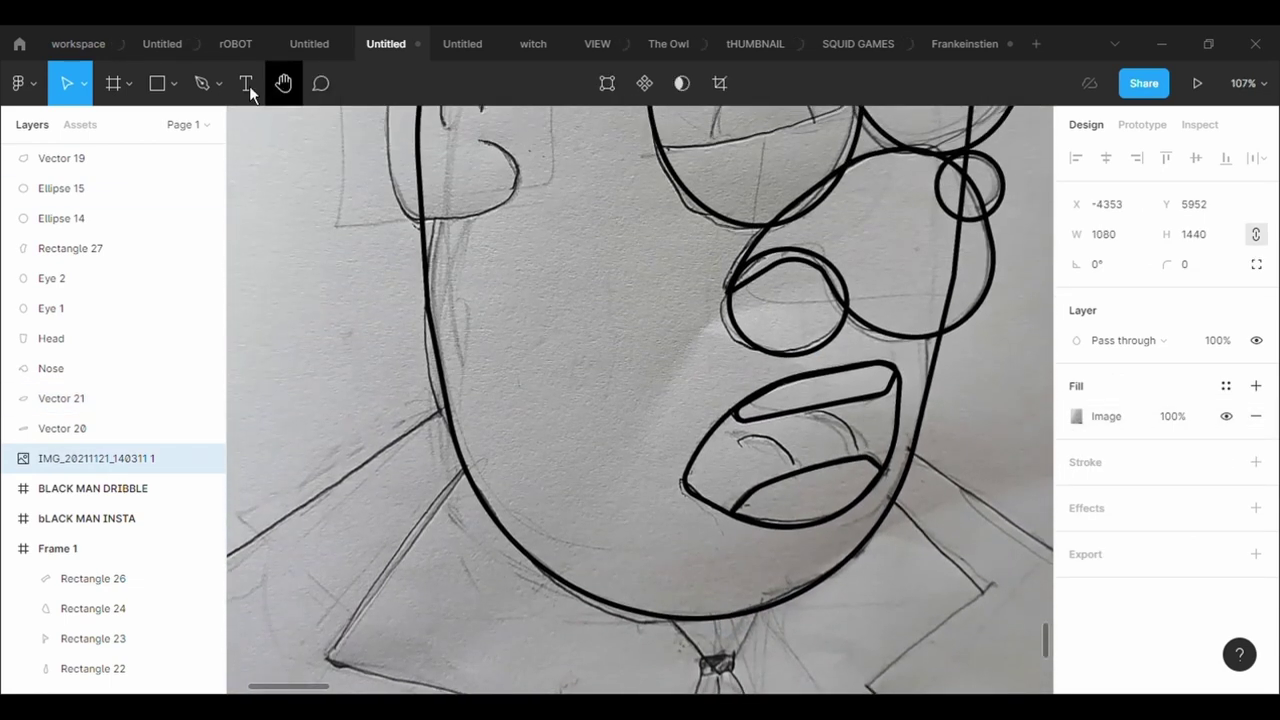
key("p")
scroll(820, 428, "up", 5)
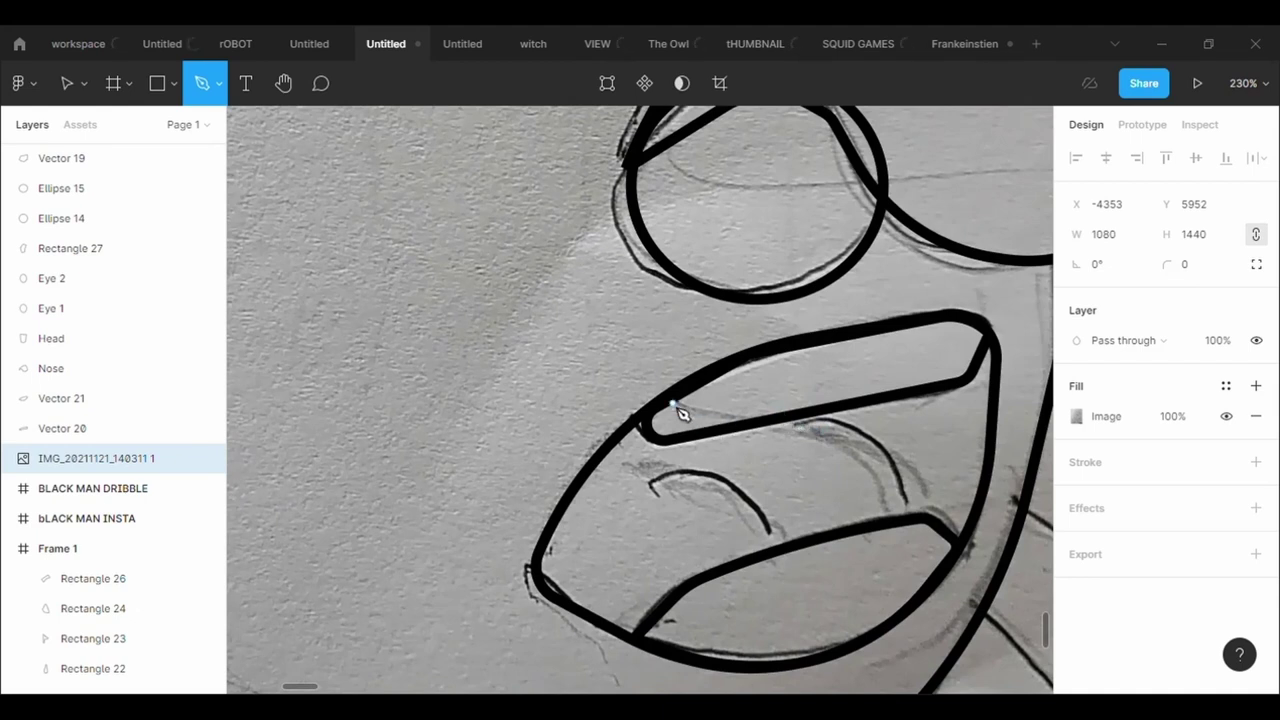
left_click(669, 395)
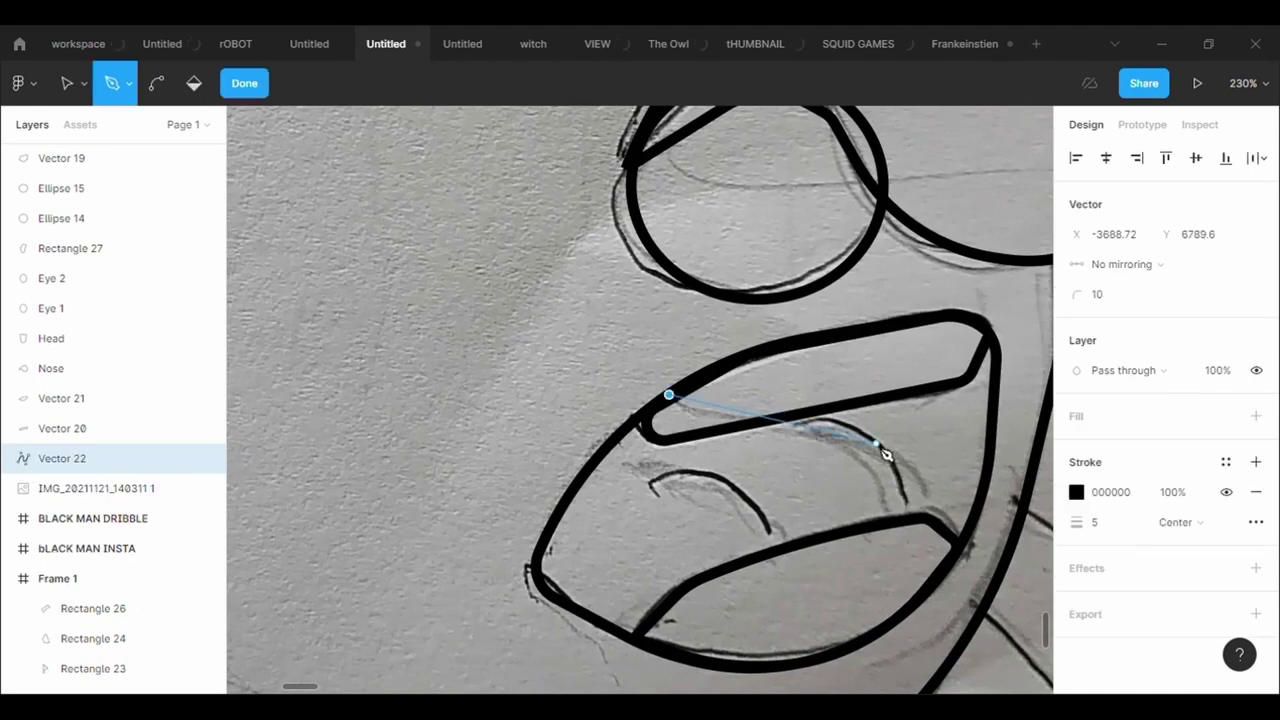
left_click_drag(832, 422, 922, 506)
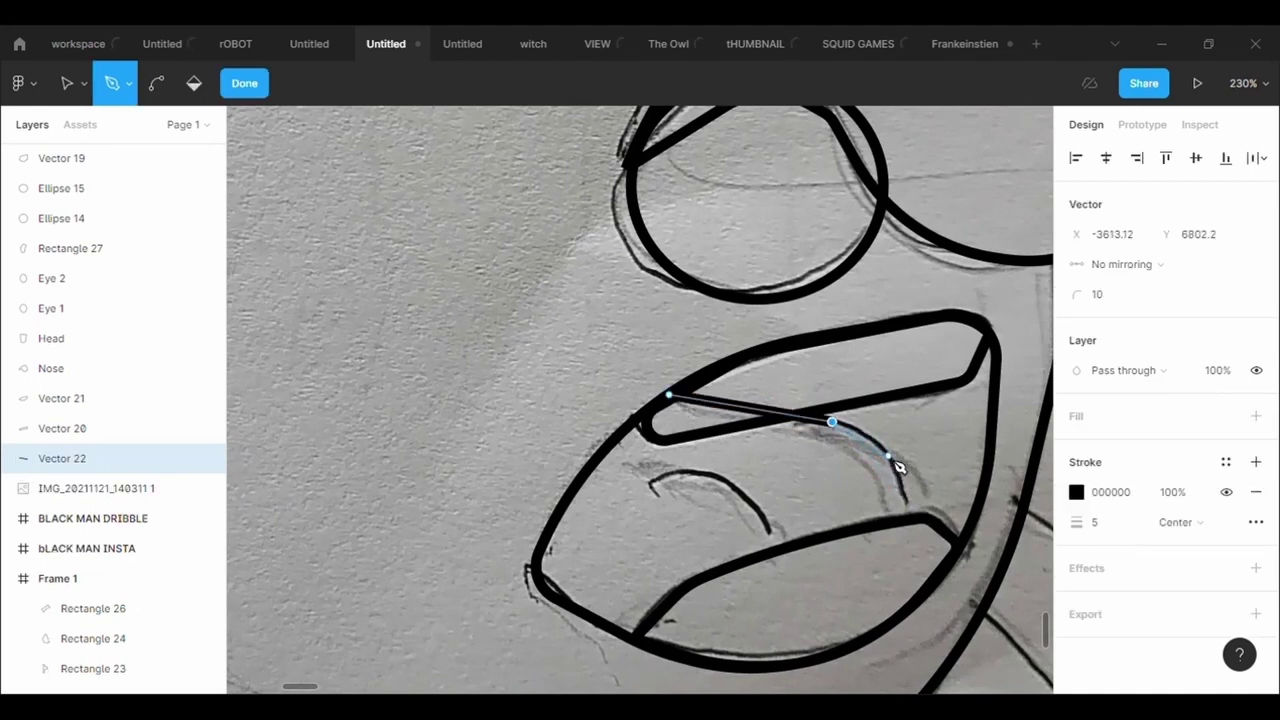
- Trace down the right side and along the lower lip, closing the path at its start point
left_click(890, 458)
left_click(908, 511)
left_click(878, 586)
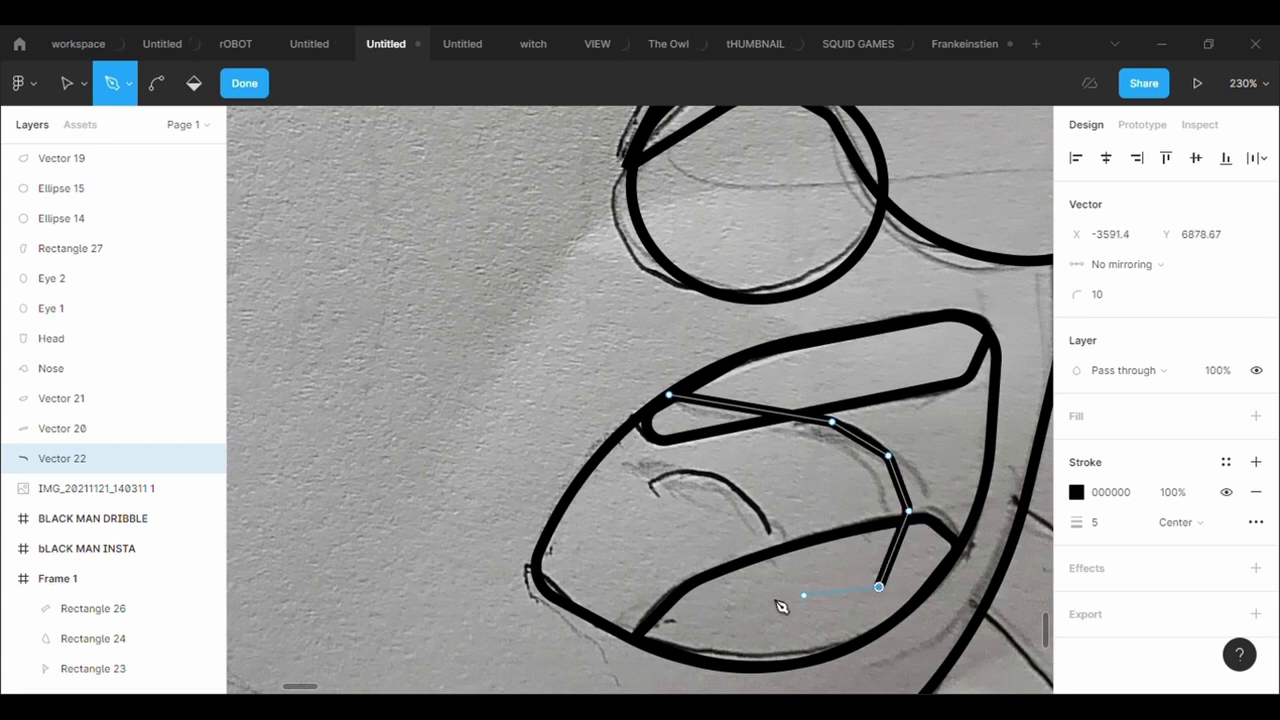
left_click(660, 655)
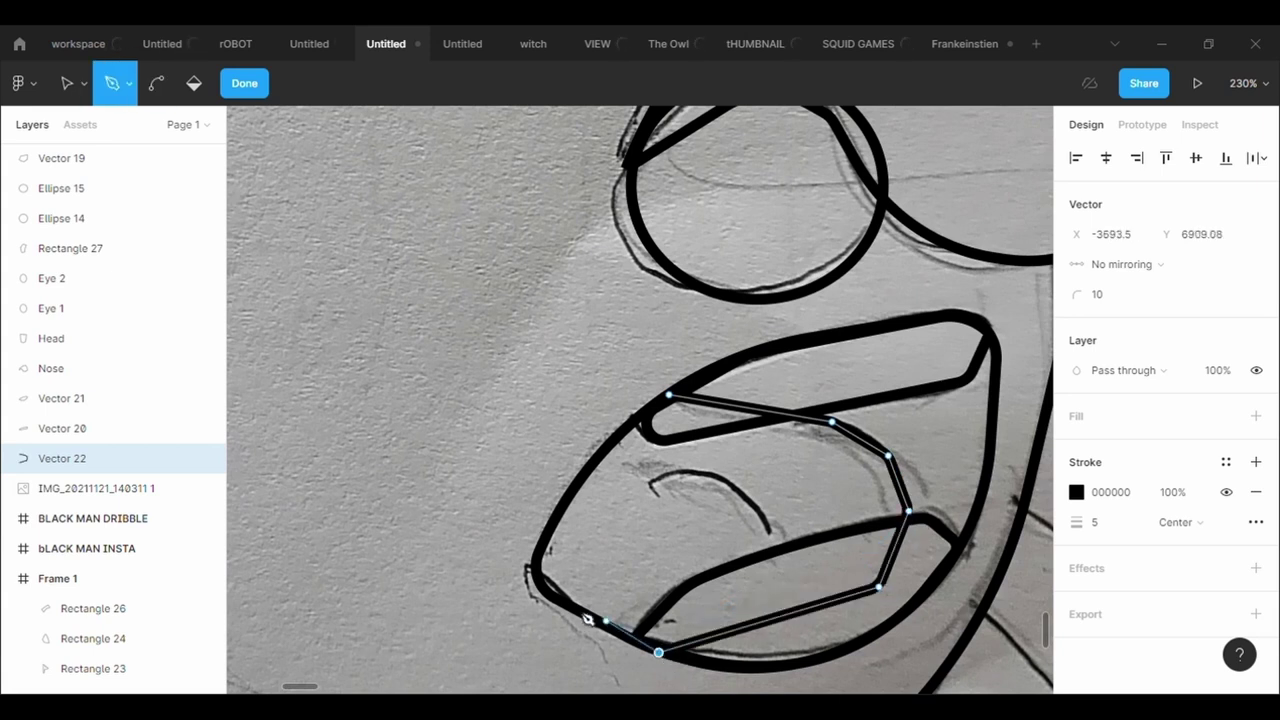
left_click(536, 574)
left_click(672, 397)
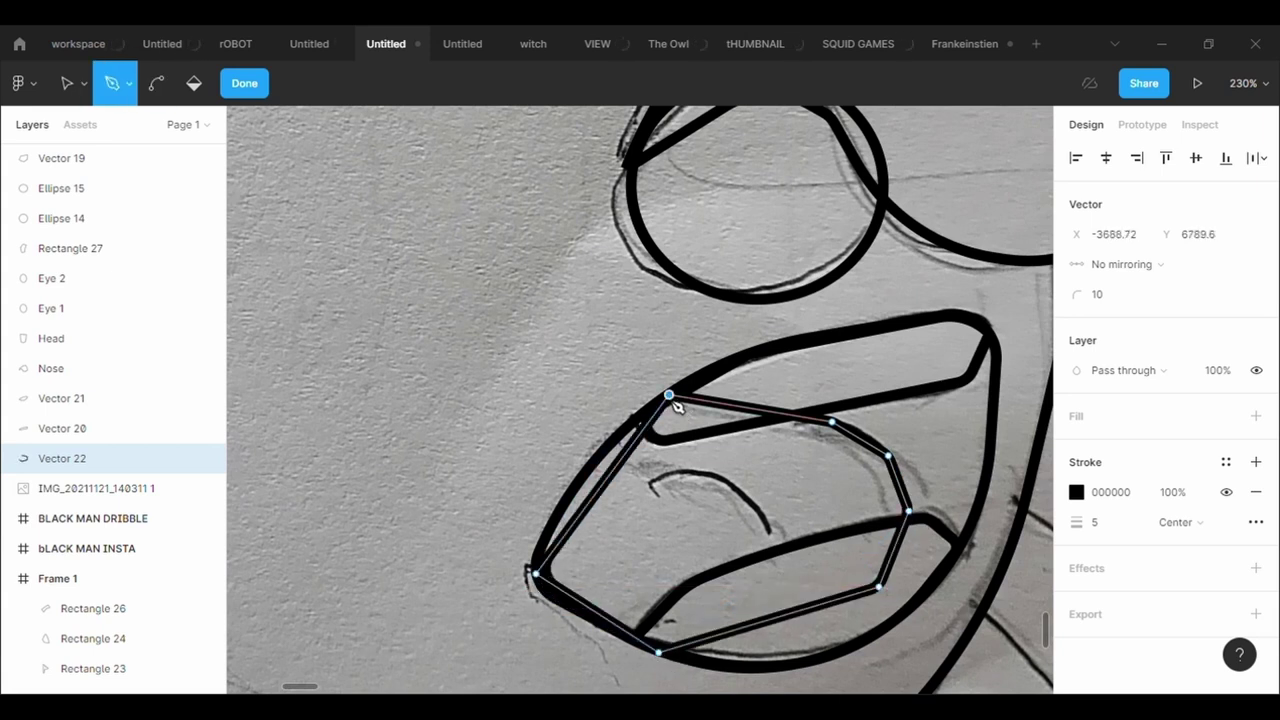
key("Escape")
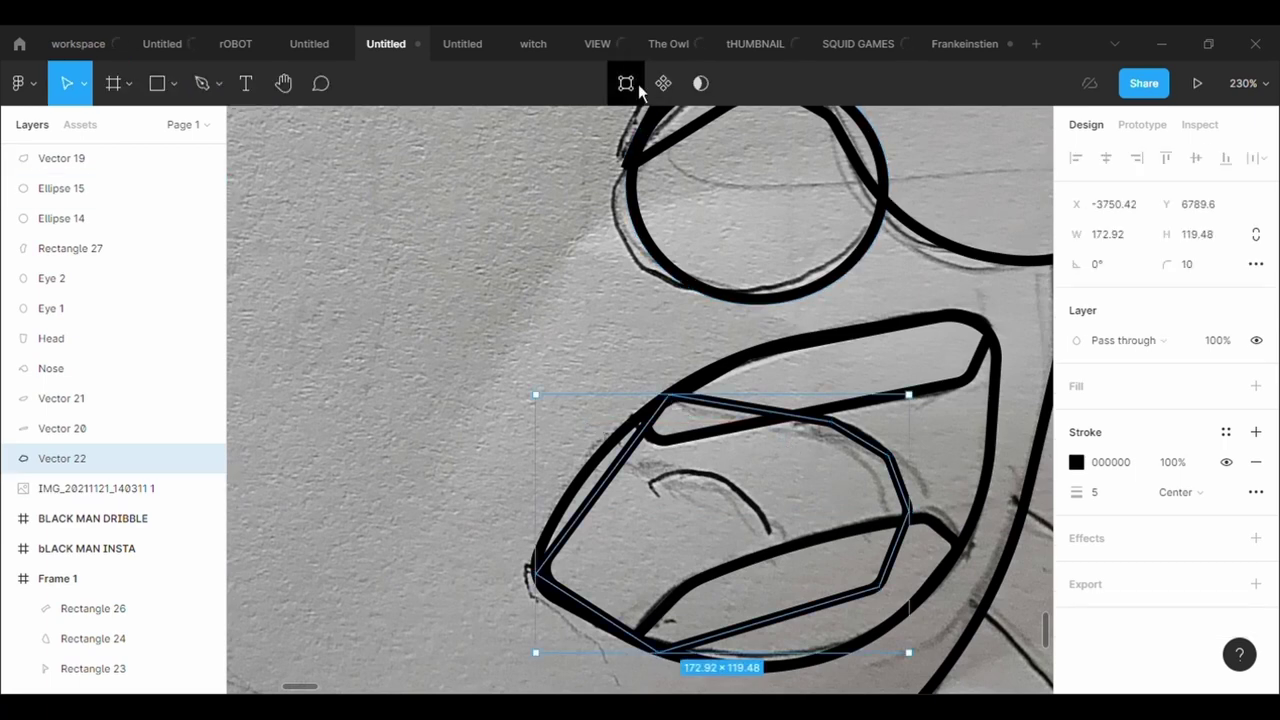
- Add two points on the left edge and give the repositioned left corner a radius of 20
left_click(626, 83)
mouse_move(610, 474)
left_mouse_down()
mouse_move(585, 468)
mouse_move(599, 479)
left_mouse_up()
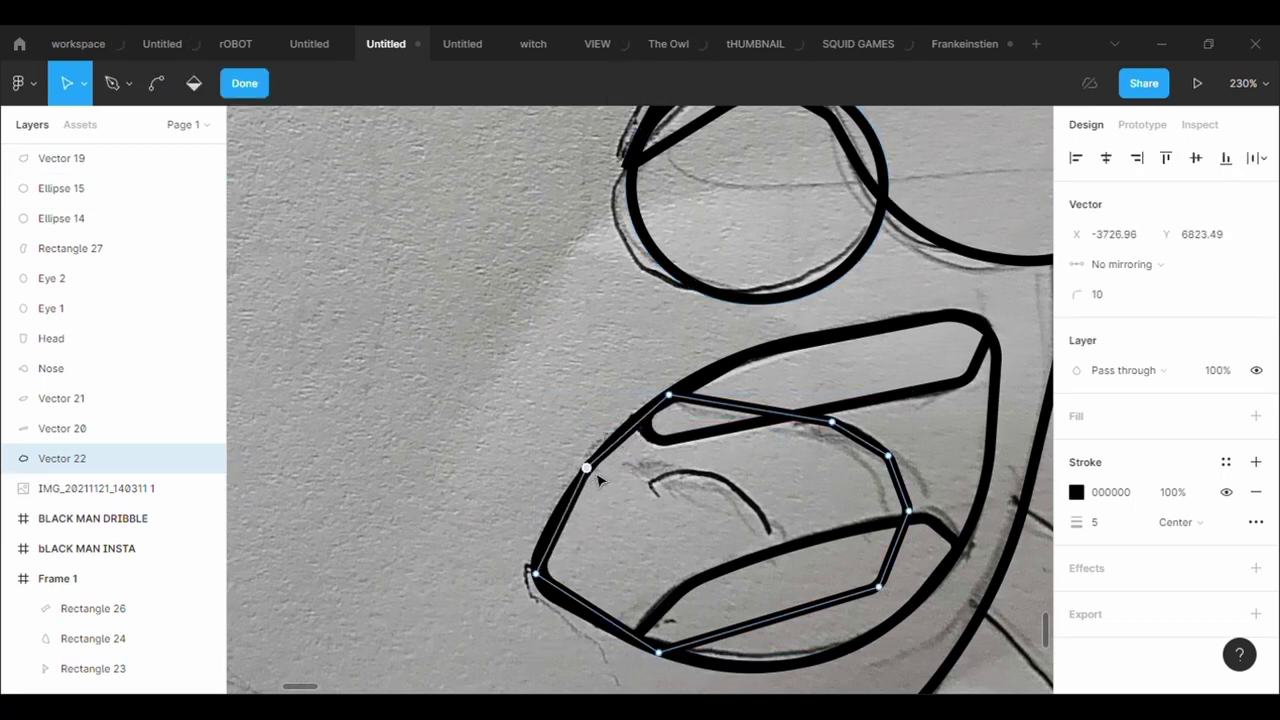
left_click_drag(590, 609, 586, 620)
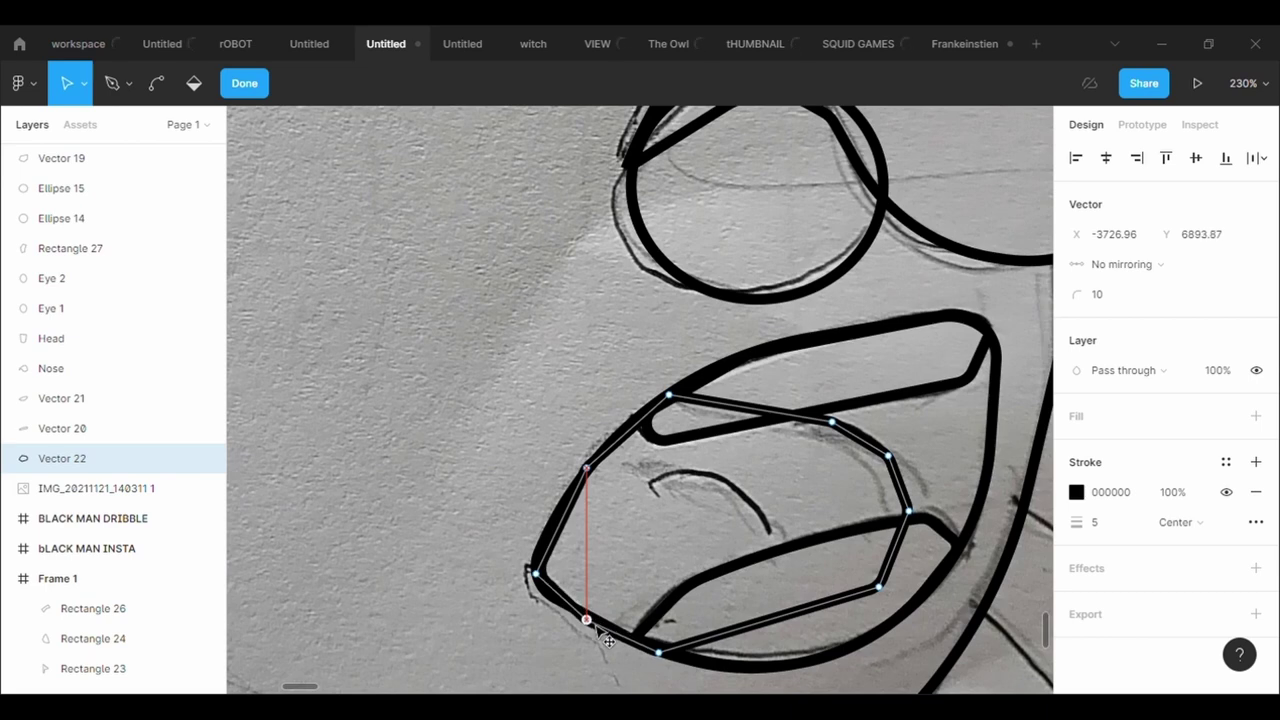
mouse_move(536, 574)
left_mouse_down()
mouse_move(524, 571)
mouse_move(547, 595)
left_mouse_up()
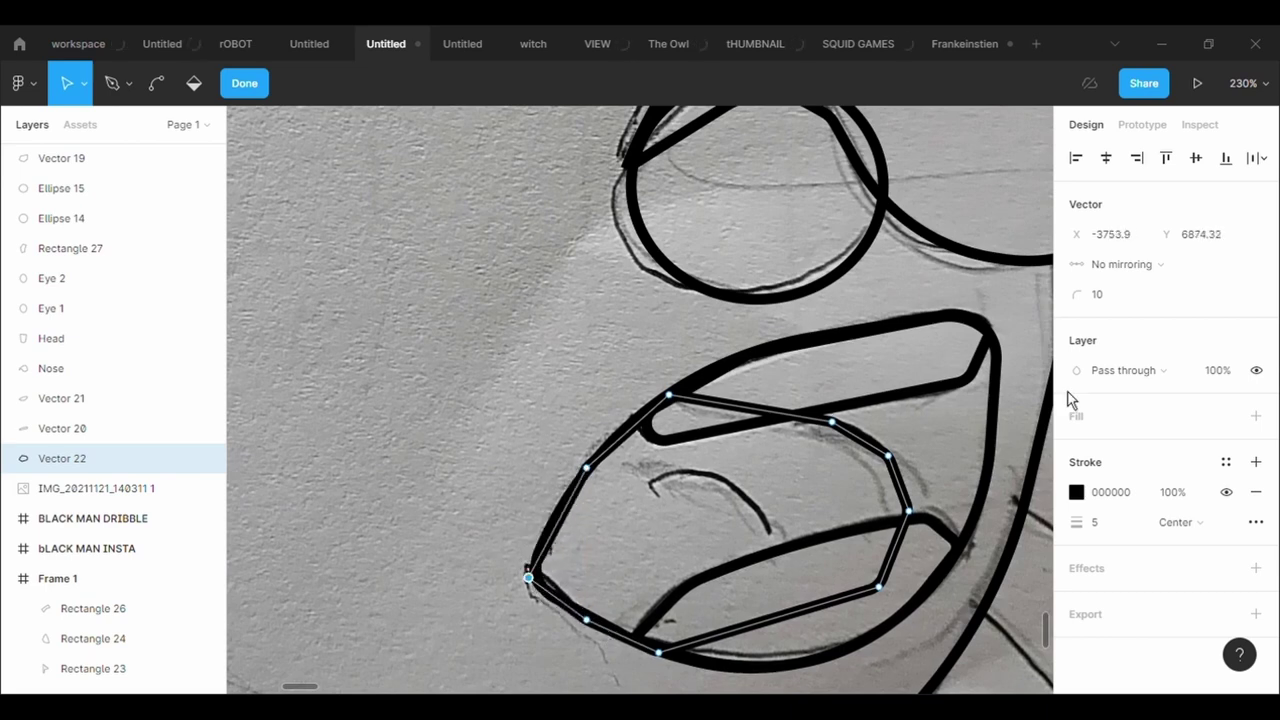
left_click(1120, 295)
key("Return")
mouse_move(528, 580)
left_mouse_down()
mouse_move(508, 594)
mouse_move(528, 578)
left_mouse_up()
left_click(1112, 295)
type("20")
key("Return")
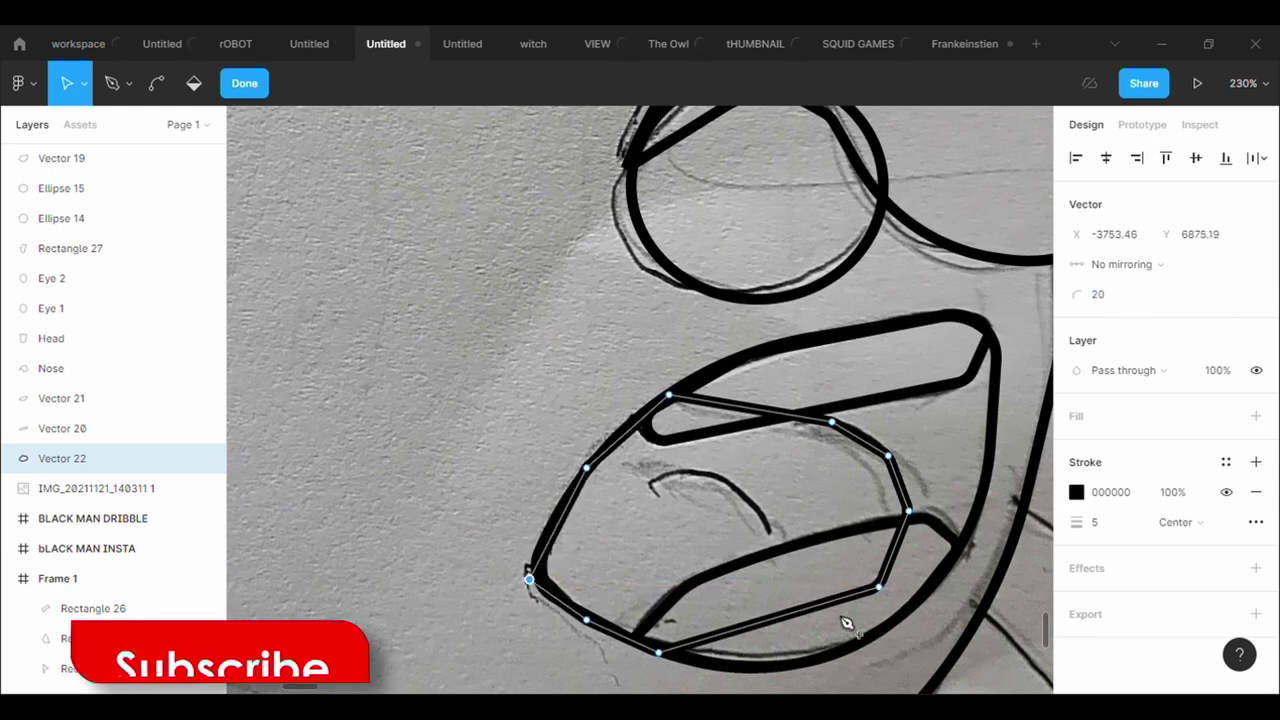
- Round the new left-edge point with radius 500 and nudge it up onto the sketch
left_click(586, 467)
left_click(1110, 295)
type("500")
key("Return")
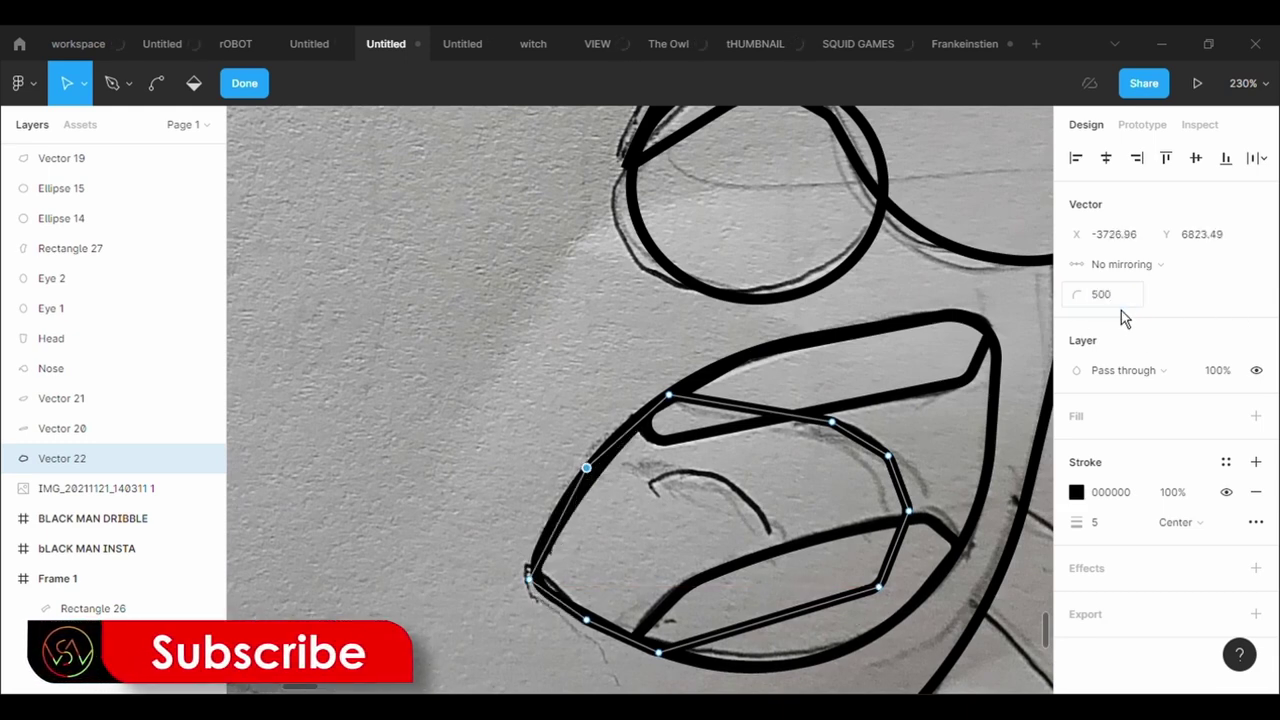
left_click_drag(586, 467, 588, 448)
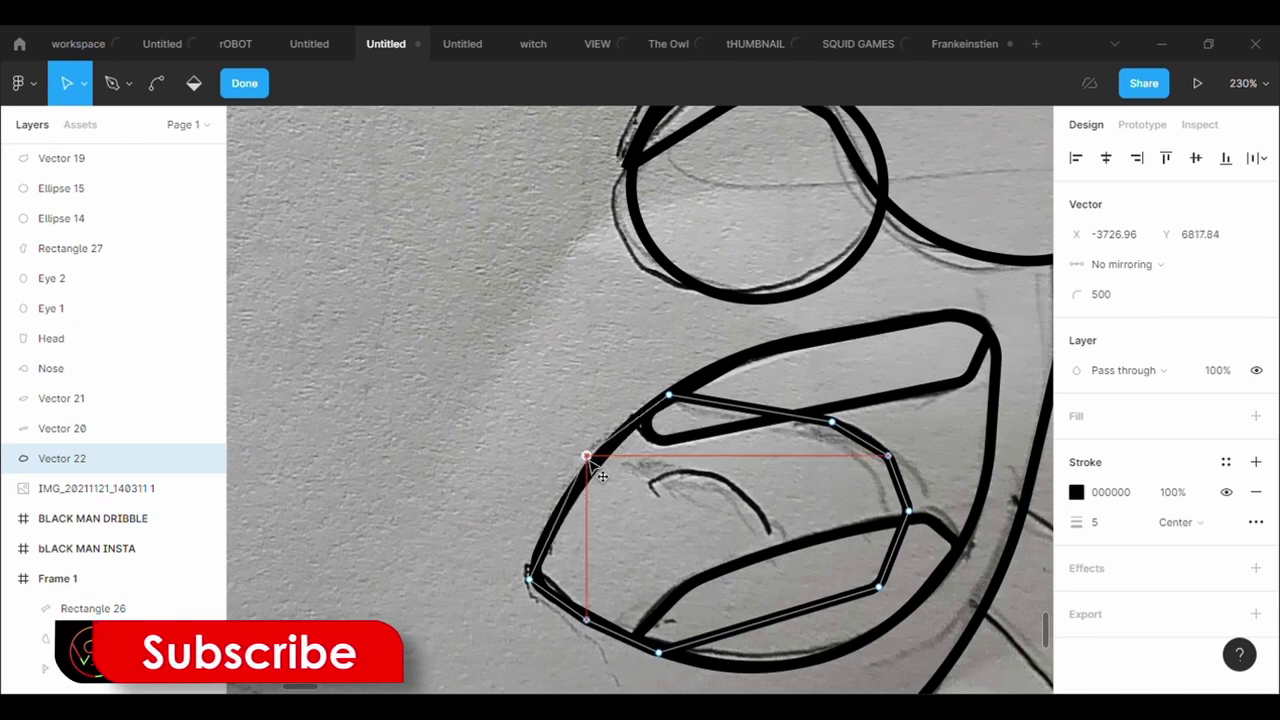
- Set the top point's radius to 10 and the upper-right and right-side points to 500
left_click(668, 395)
left_click(1100, 295)
type("10")
left_click(831, 421)
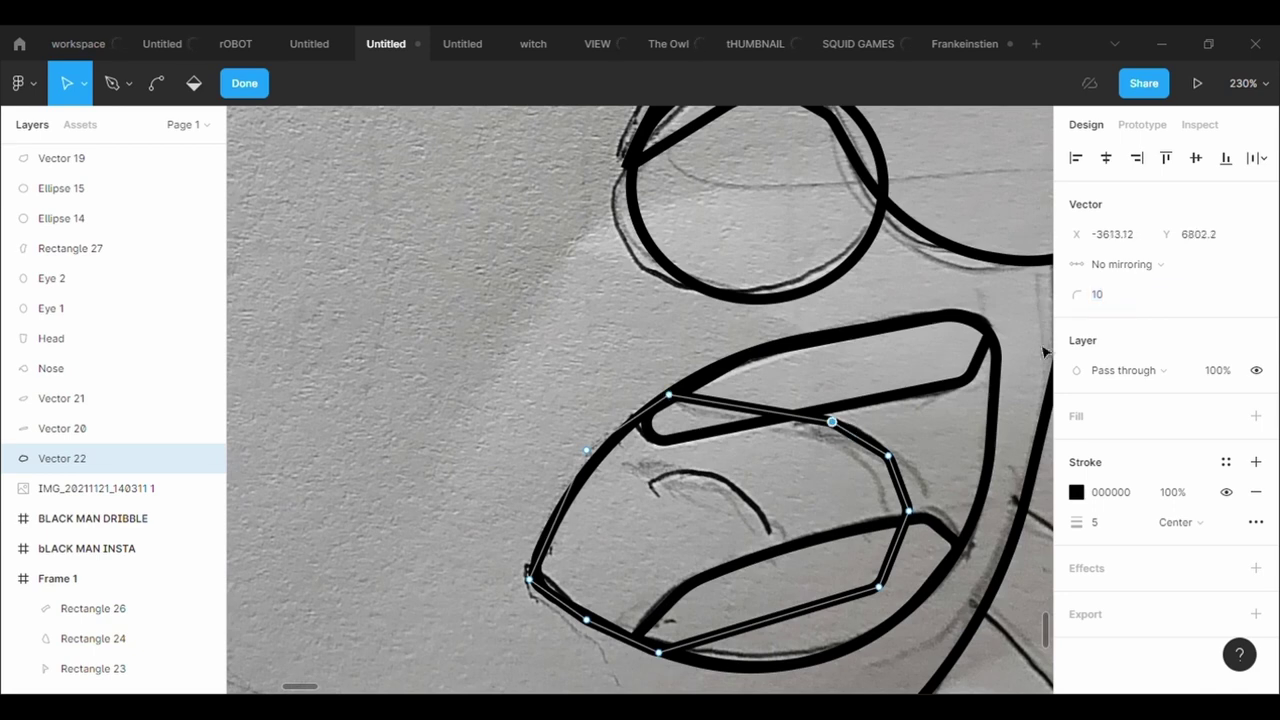
left_click(1120, 300)
type("500")
key("Return")
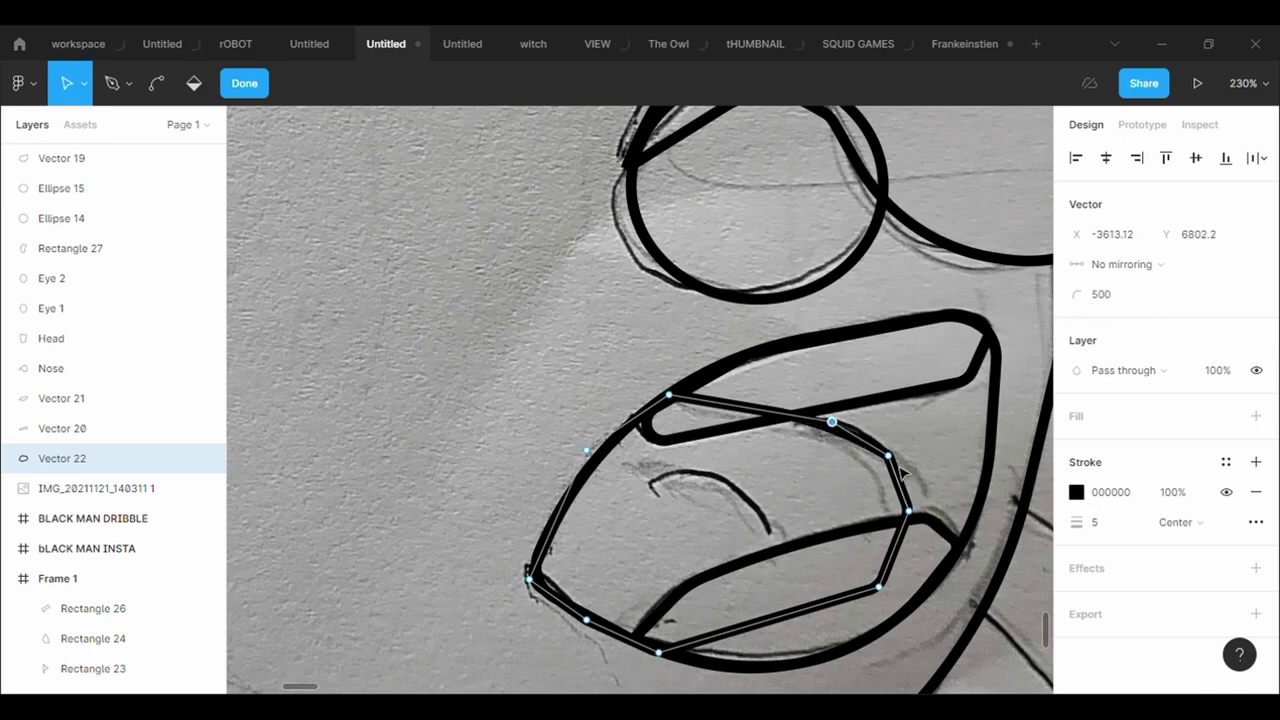
left_click(888, 456)
type("00")
key("Return")
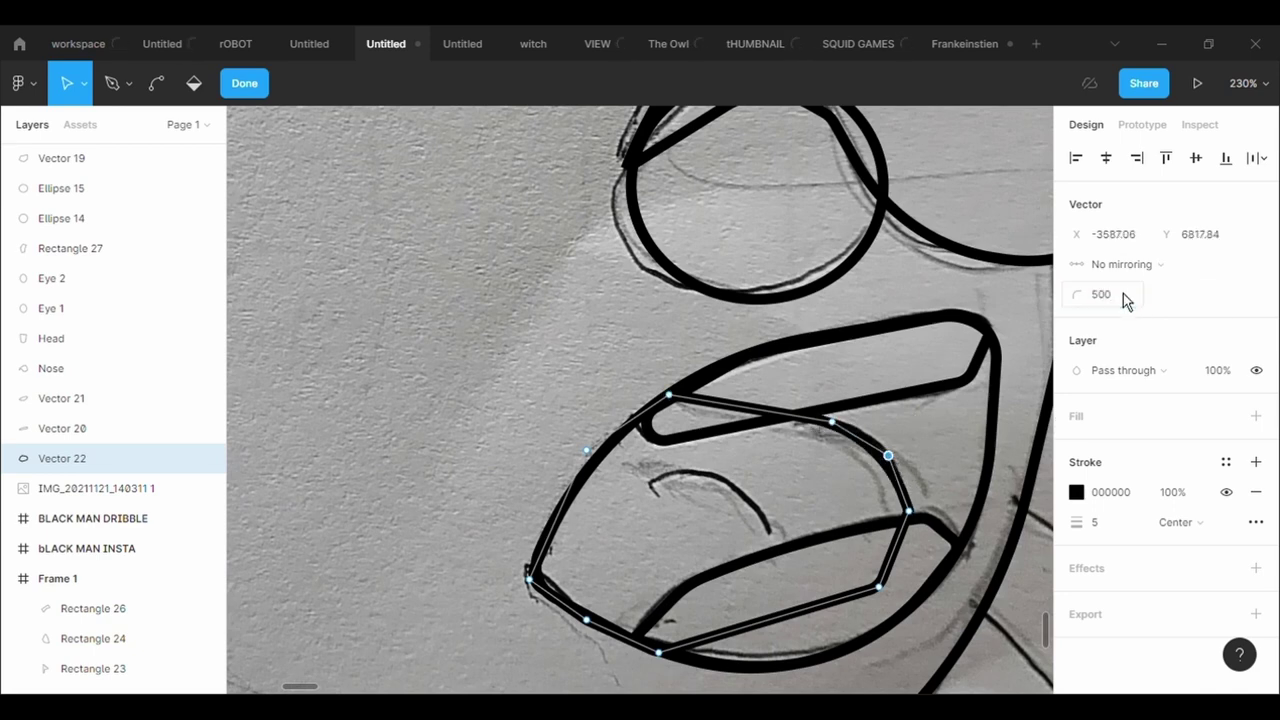
key("Escape")
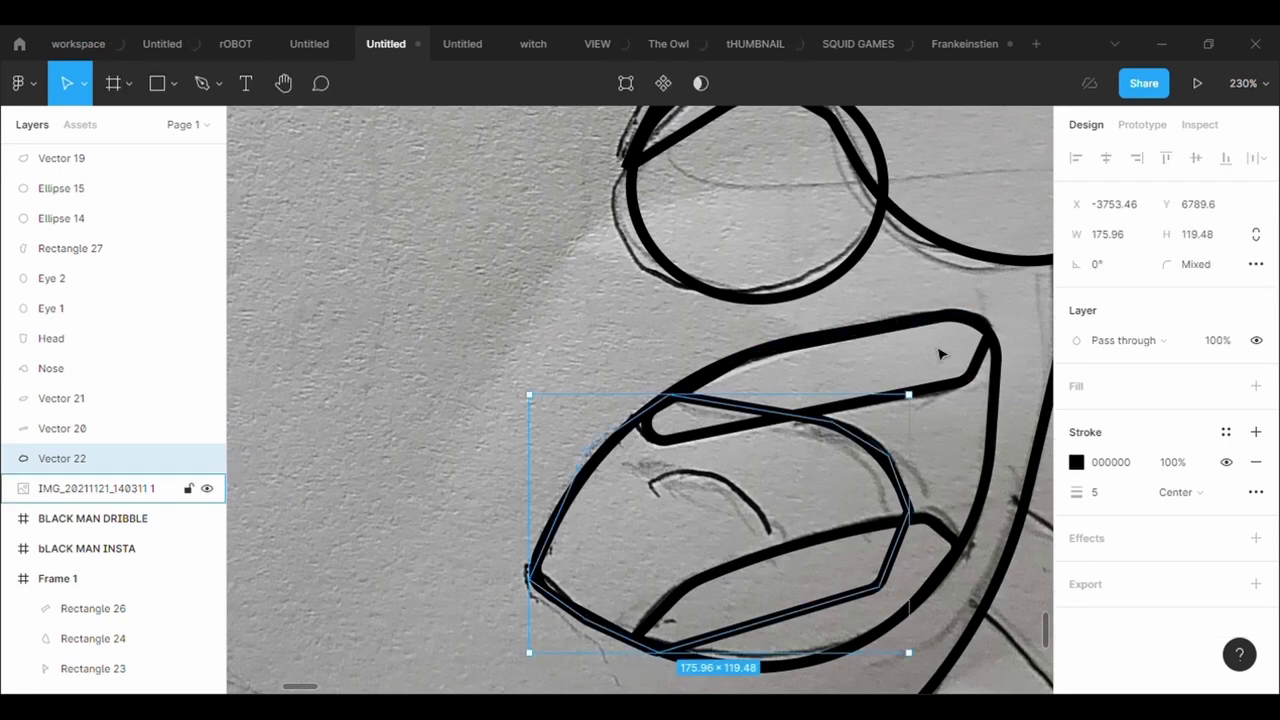
- Rename the upper teeth layer 'Teeth 1' and the lower teeth layer 'Teeth'
left_click(968, 381)
key("ctrl+r")
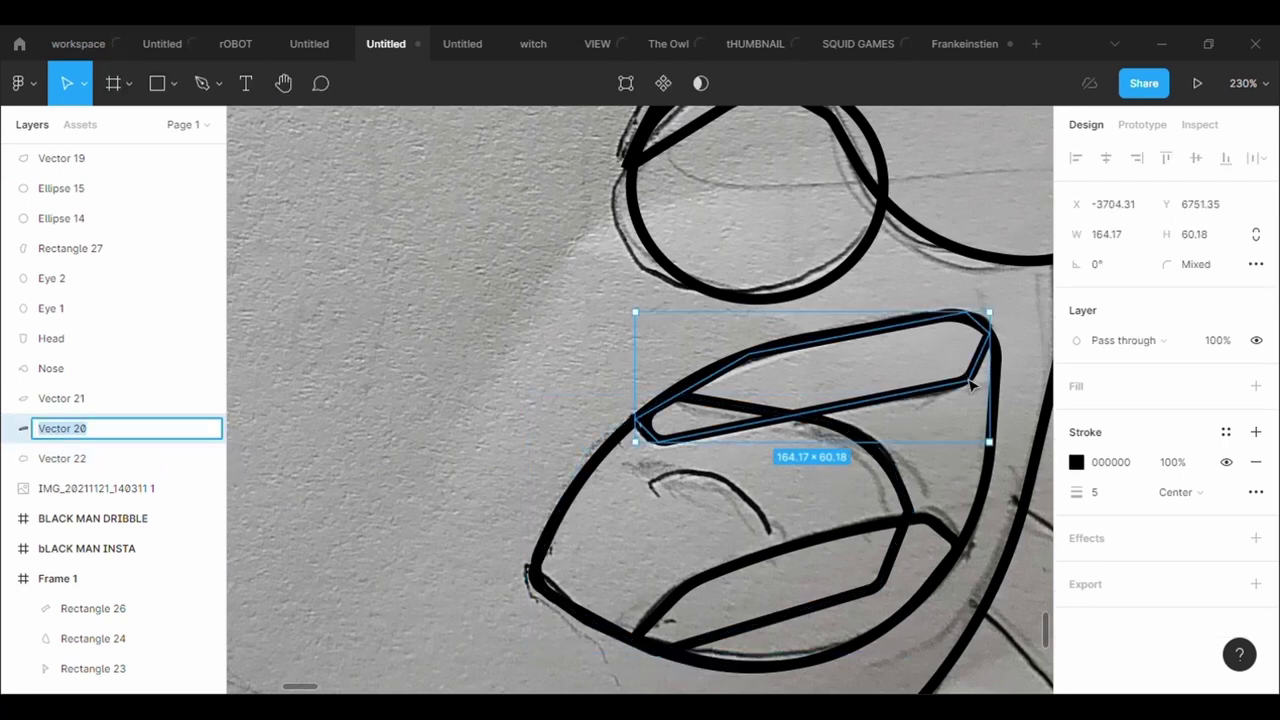
key("BackSpace")
type("Teeth 1")
key("Return")
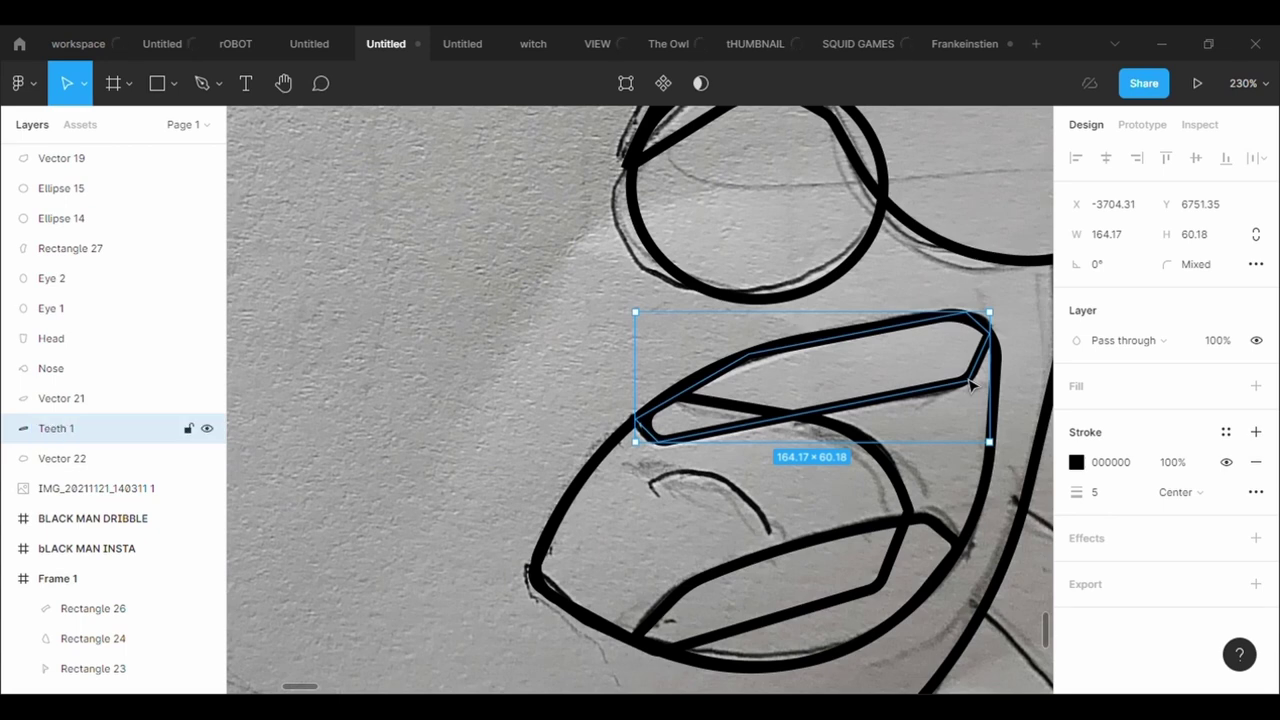
left_click(890, 540)
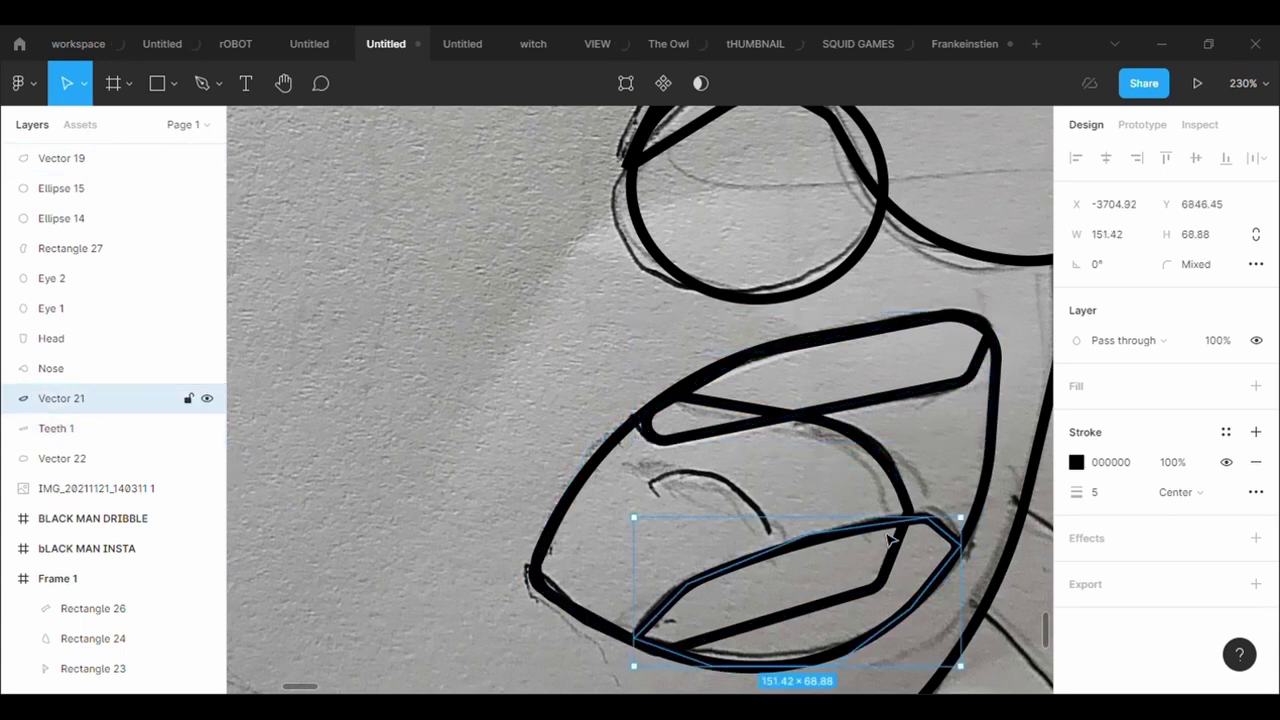
key("ctrl+r")
key("BackSpace")
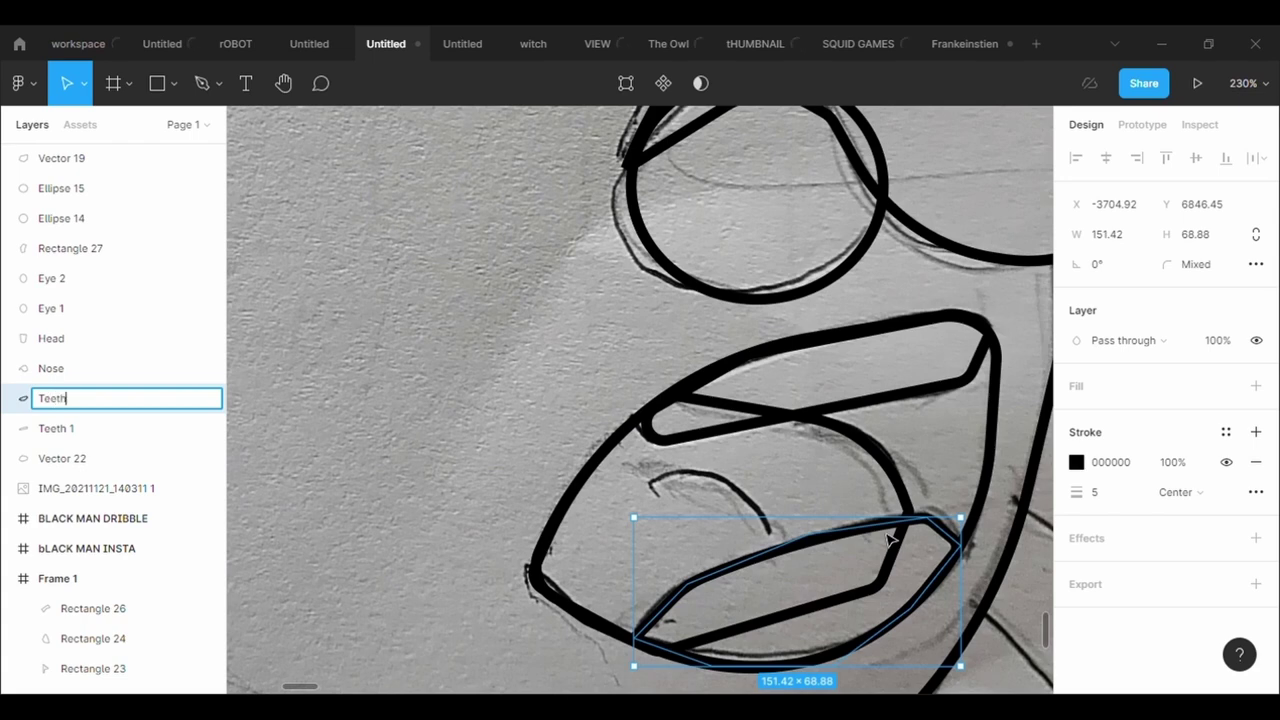
key("Return")
- Rename the tongue outline 'Tongue' and the outer lips outline 'Lips'
left_click(902, 480)
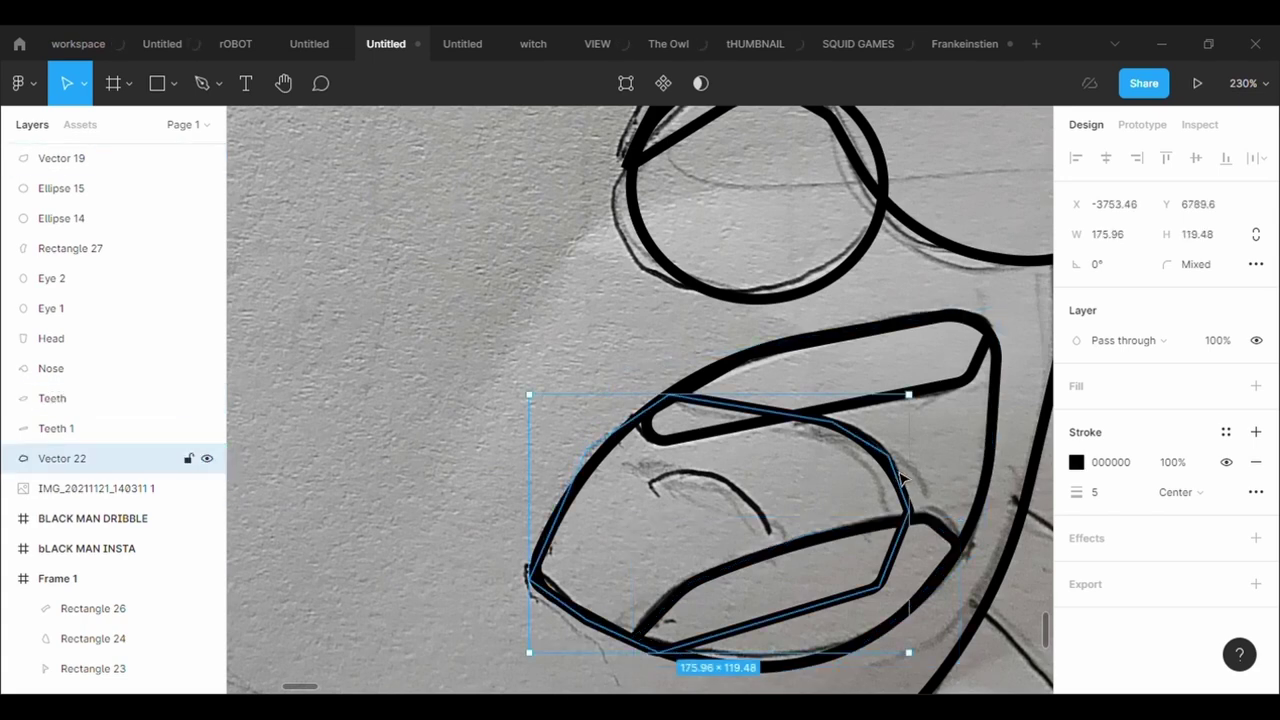
key("ctrl+r")
key("BackSpace")
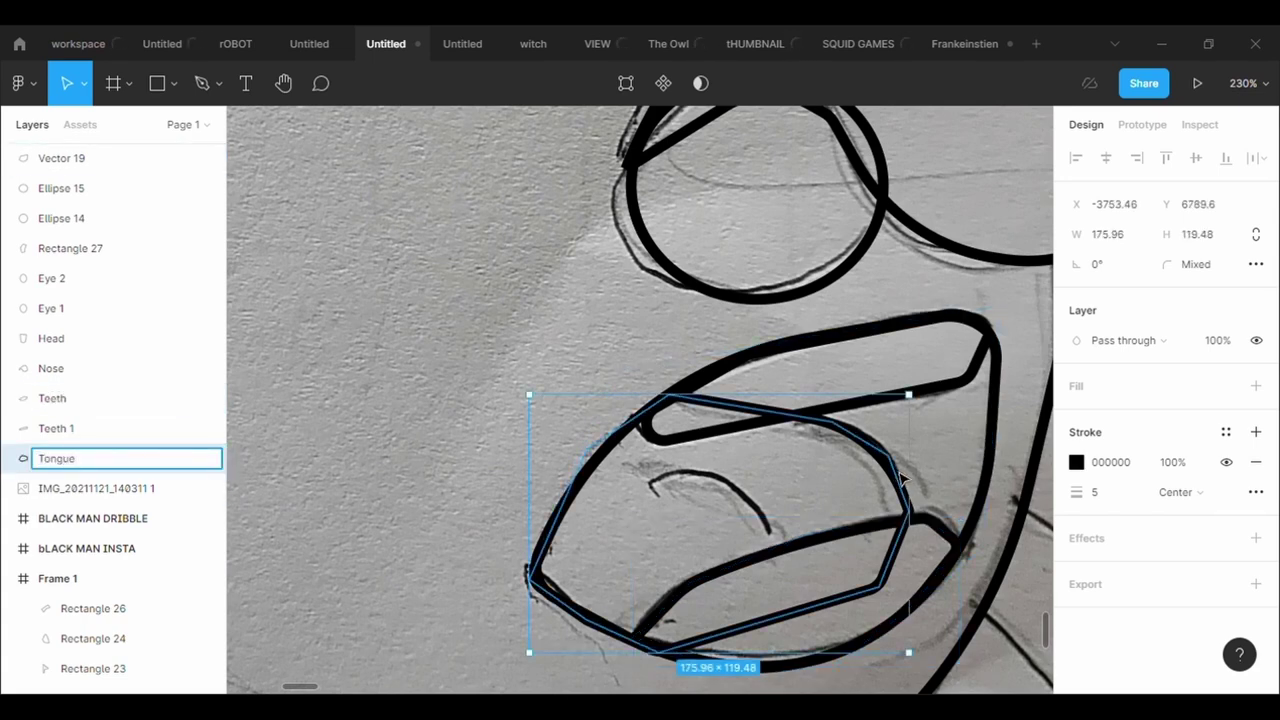
key("Return")
left_click(836, 342)
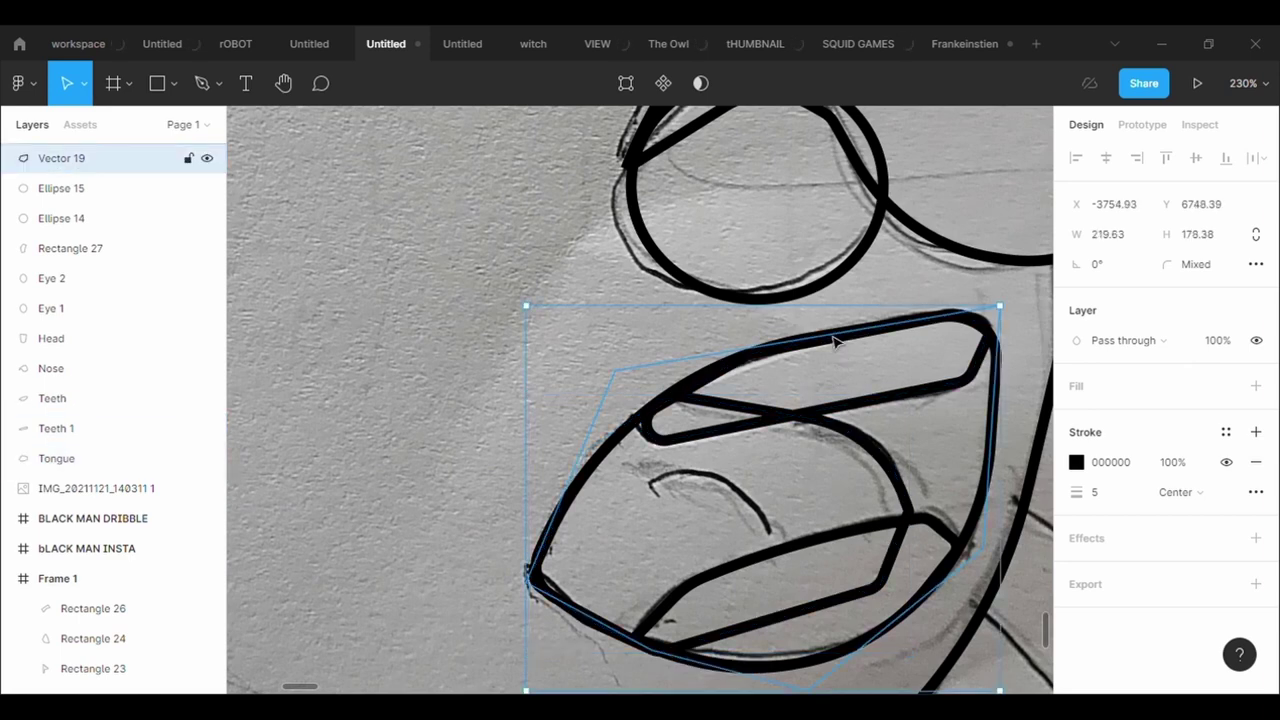
key("ctrl+r")
key("BackSpace")
type("s")
key("Return")
- Rename the left nose circle 'Nose 2' and the small nose-tip circle 'Nose 3'
scroll(836, 342, "down", 3)
scroll(840, 344, "down", 3)
scroll(850, 346, "down", 2)
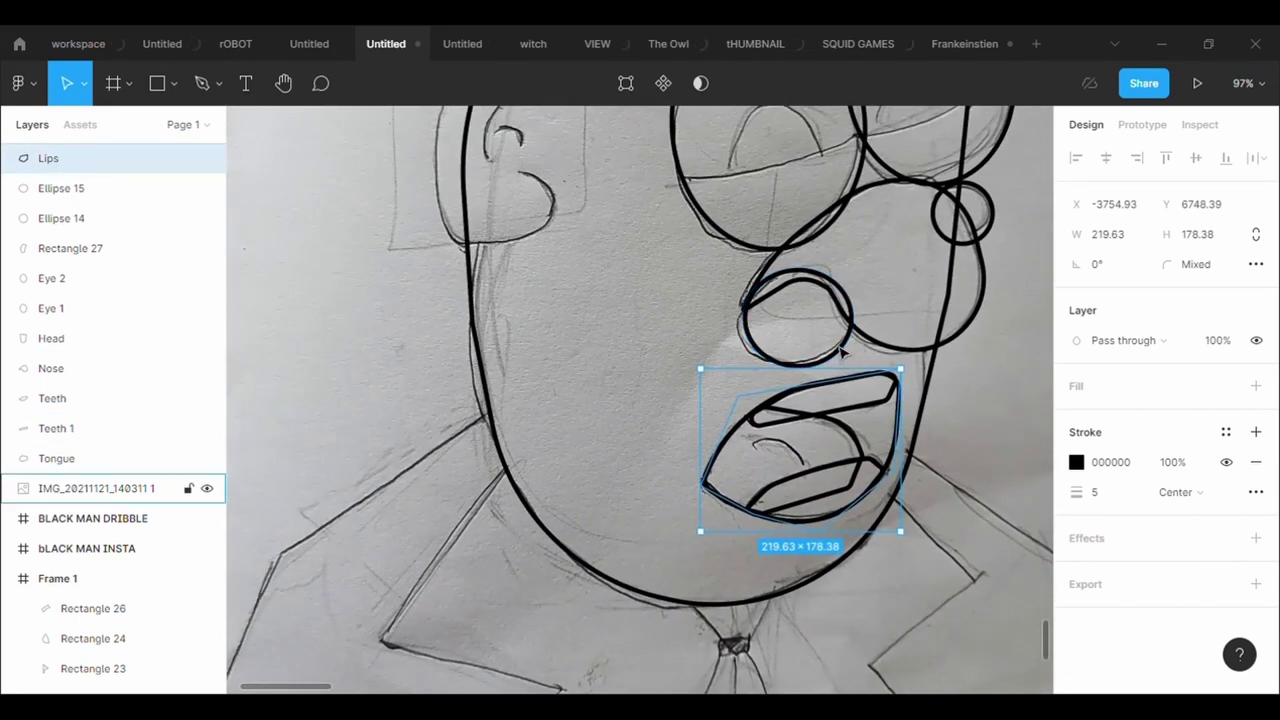
left_click(847, 357)
key("ctrl+r")
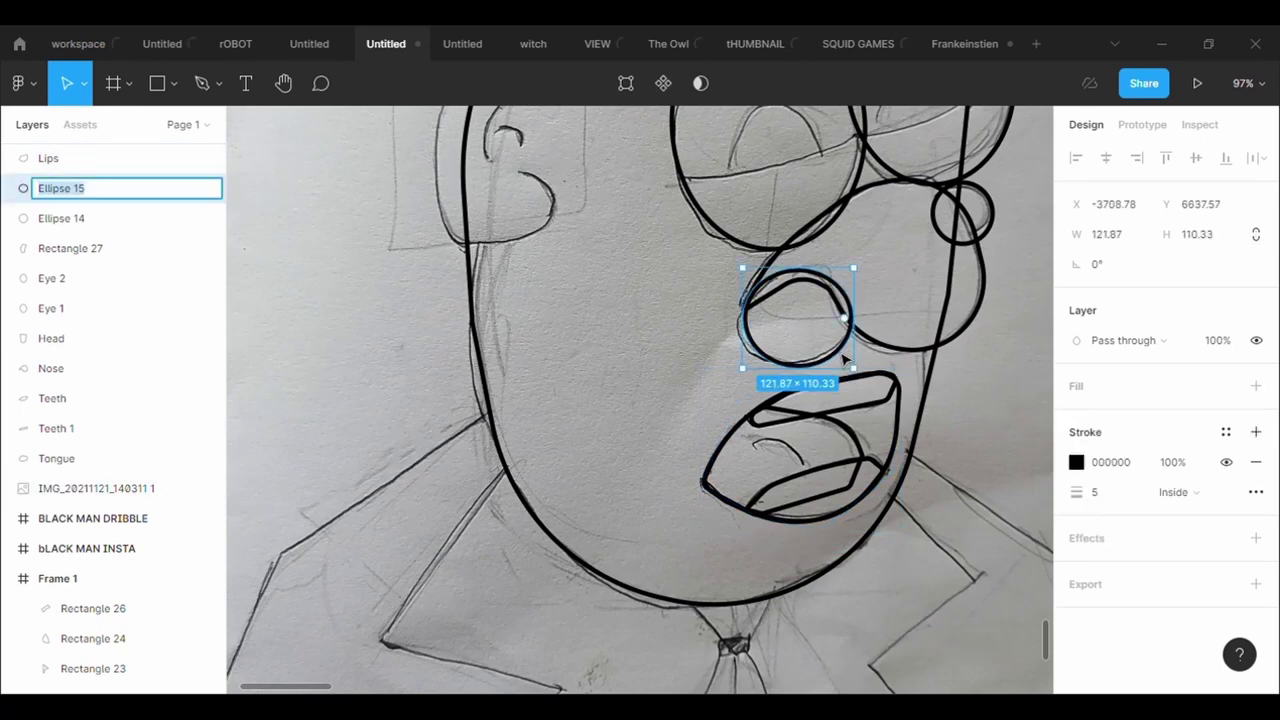
type("Nose 2")
key("Return")
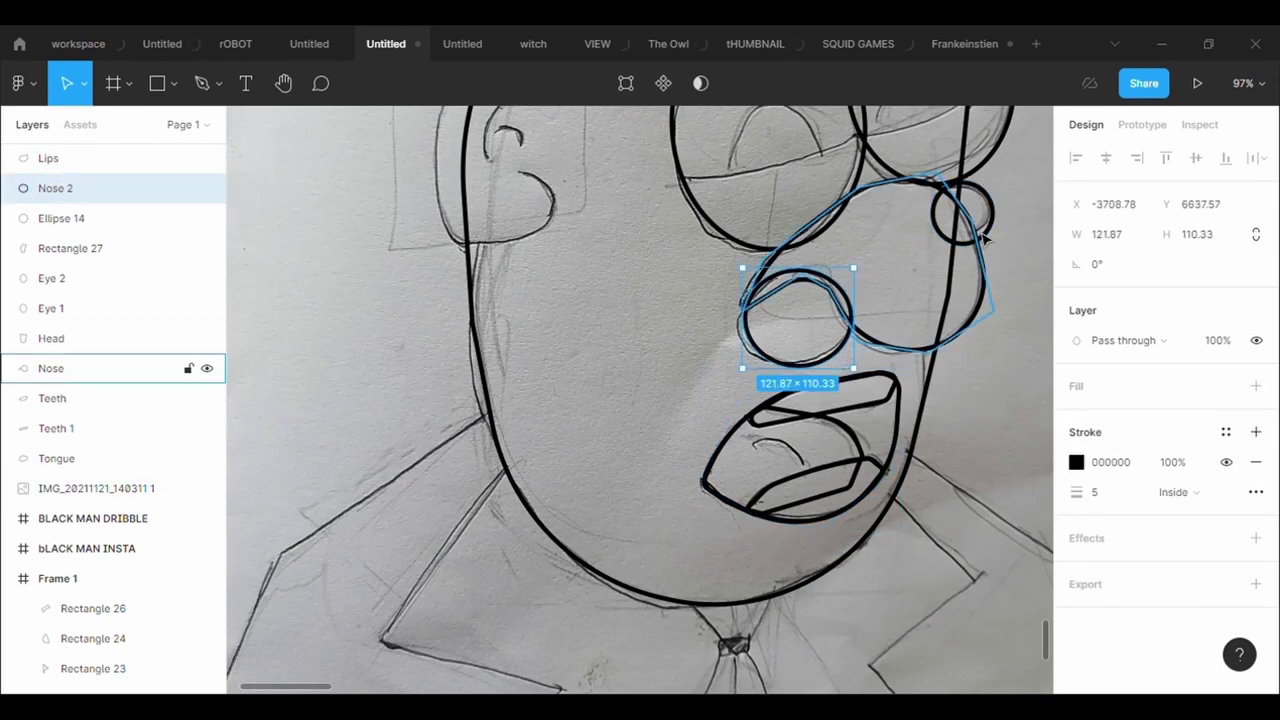
left_click(987, 244)
key("BackSpace")
type("Nose")
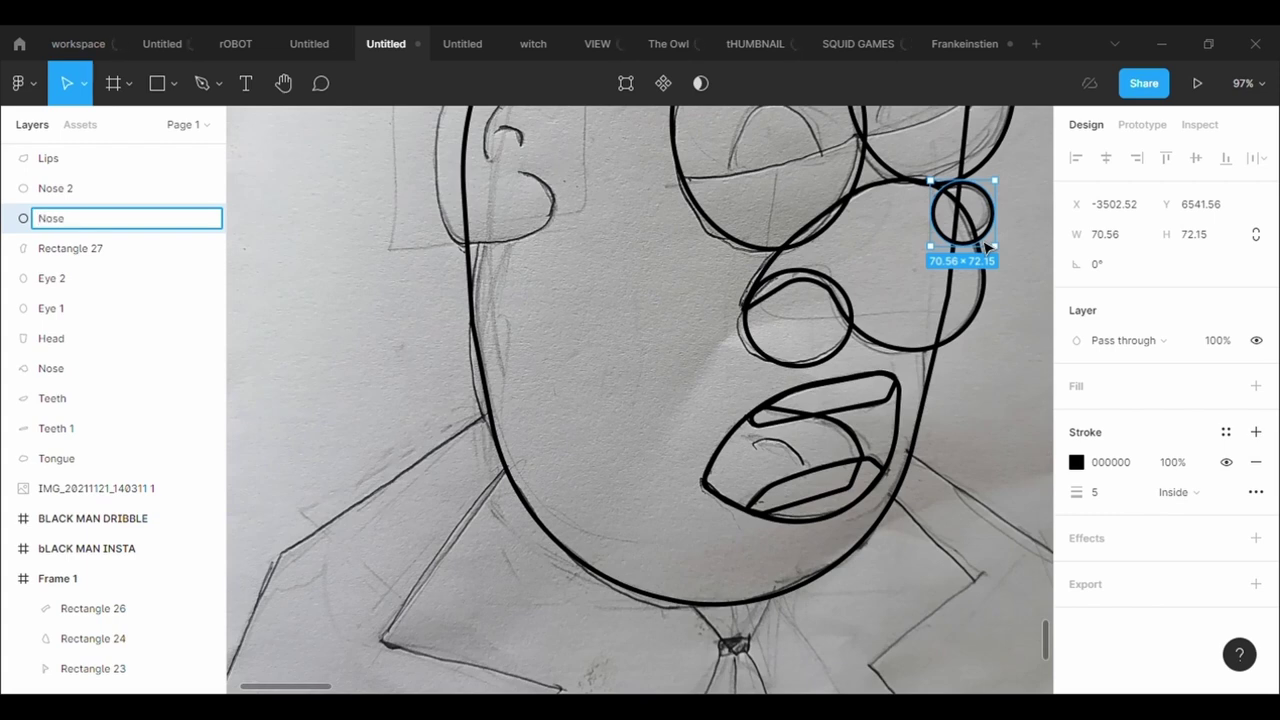
type("3")
key("Return")
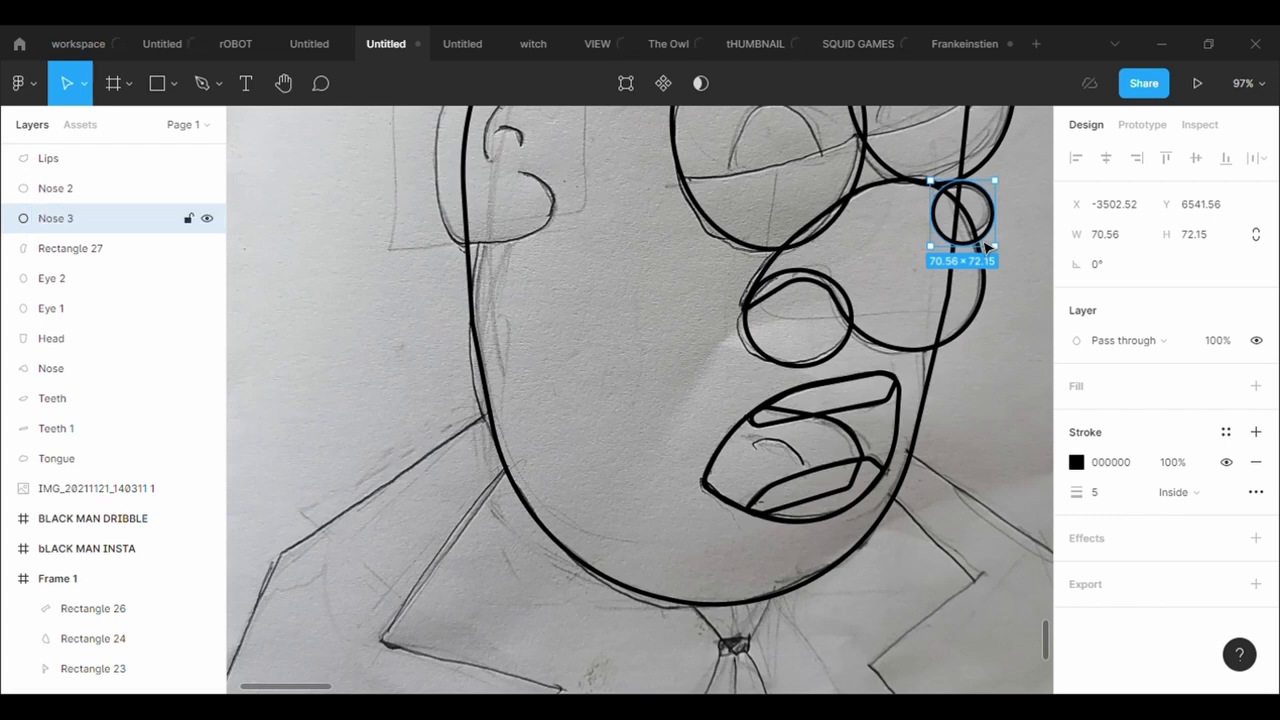
scroll(665, 543, "up", 2)
scroll(665, 543, "up", 2)
- Paste a copy of Eye 1, cut it to a partial arc, and fit its lid ends onto the sketch
left_click(665, 543)
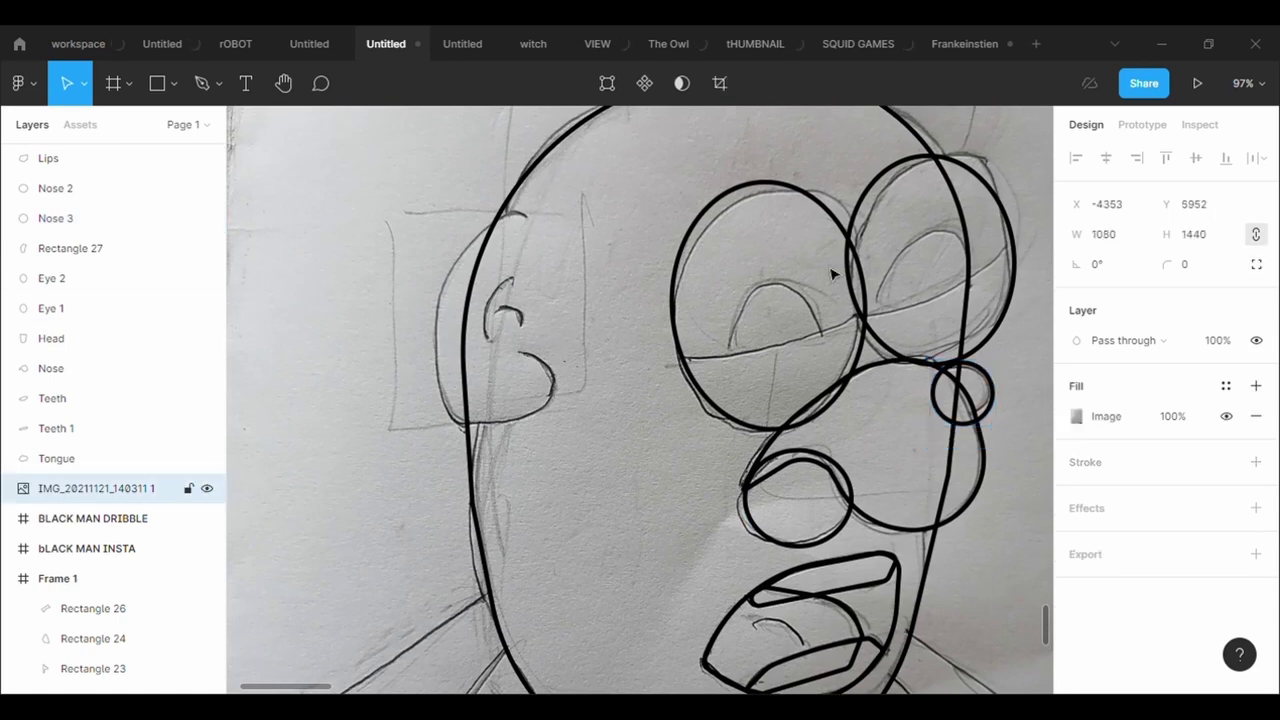
left_click(900, 175)
key("ctrl+v")
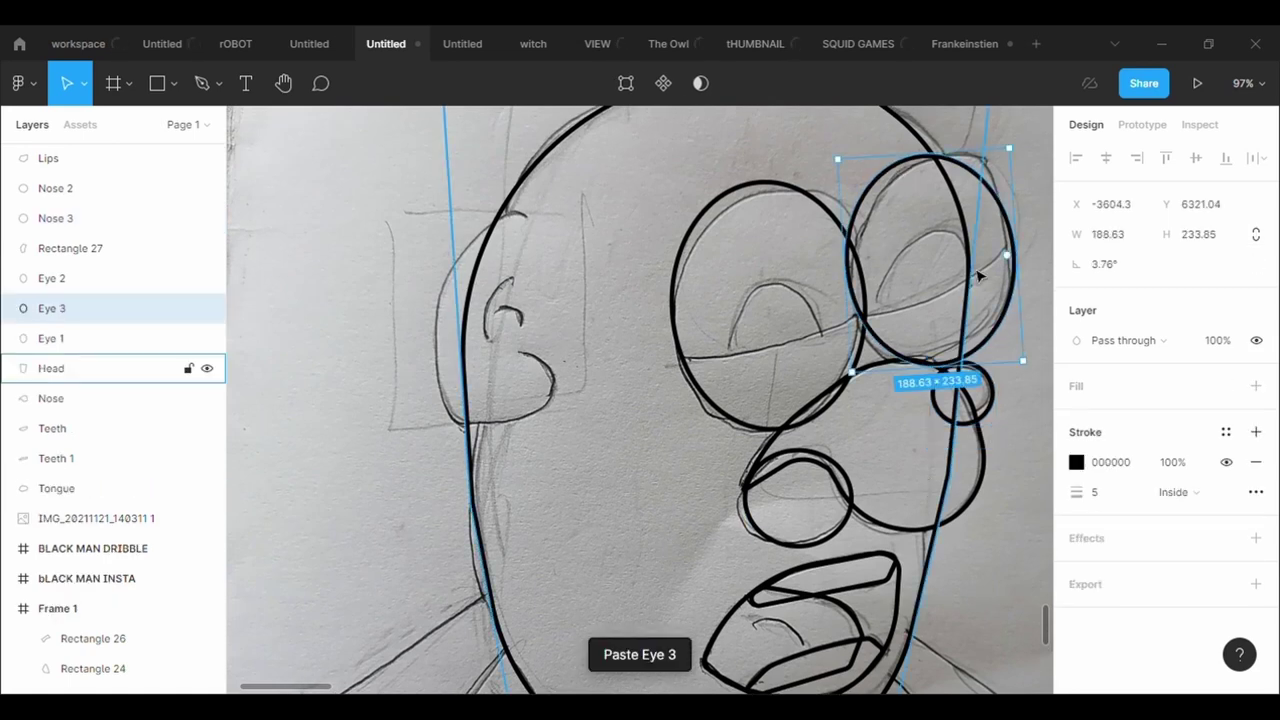
mouse_move(1012, 258)
left_mouse_down()
mouse_move(885, 305)
mouse_move(882, 283)
mouse_move(955, 314)
left_mouse_up()
left_click(626, 83)
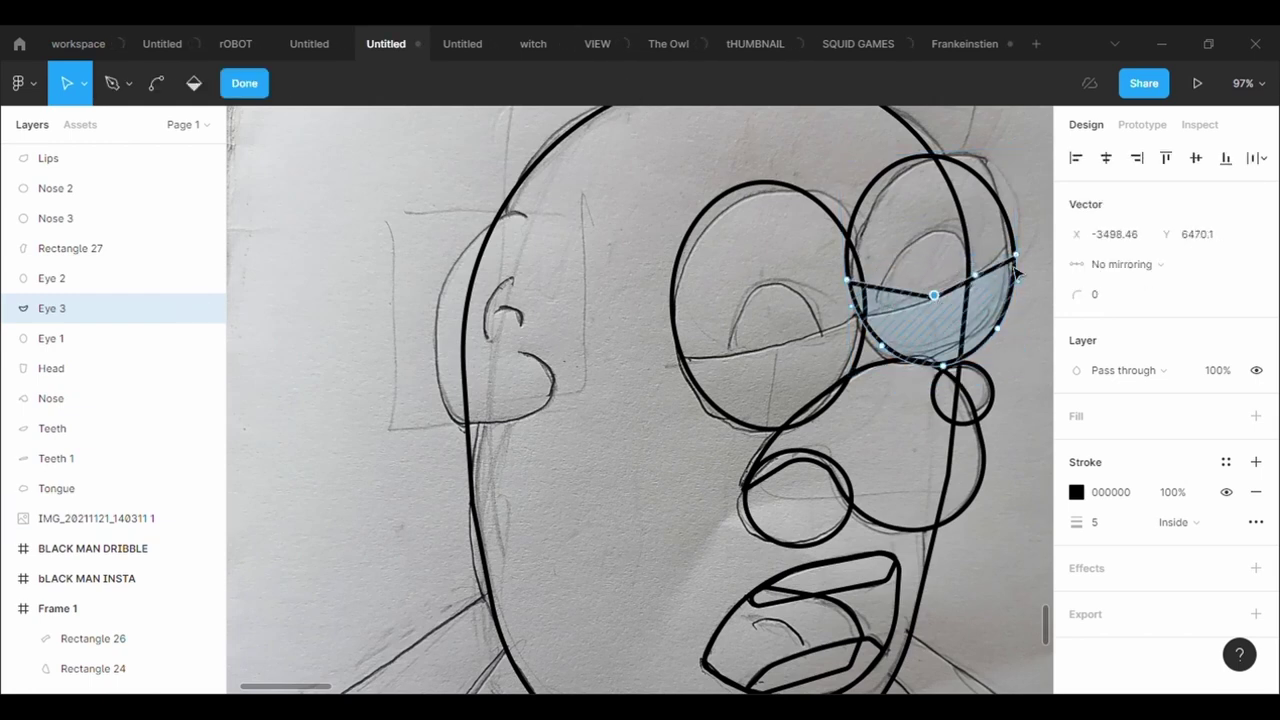
left_click_drag(1015, 257, 1020, 242)
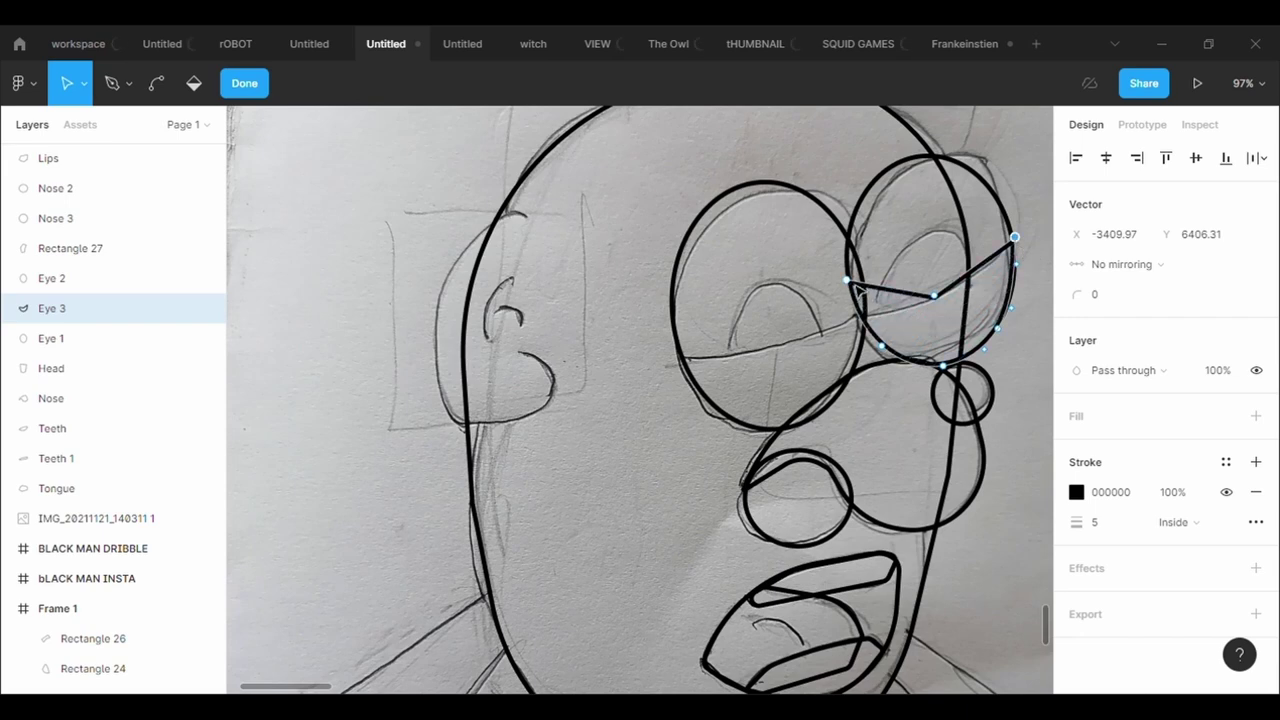
left_click_drag(848, 281, 864, 320)
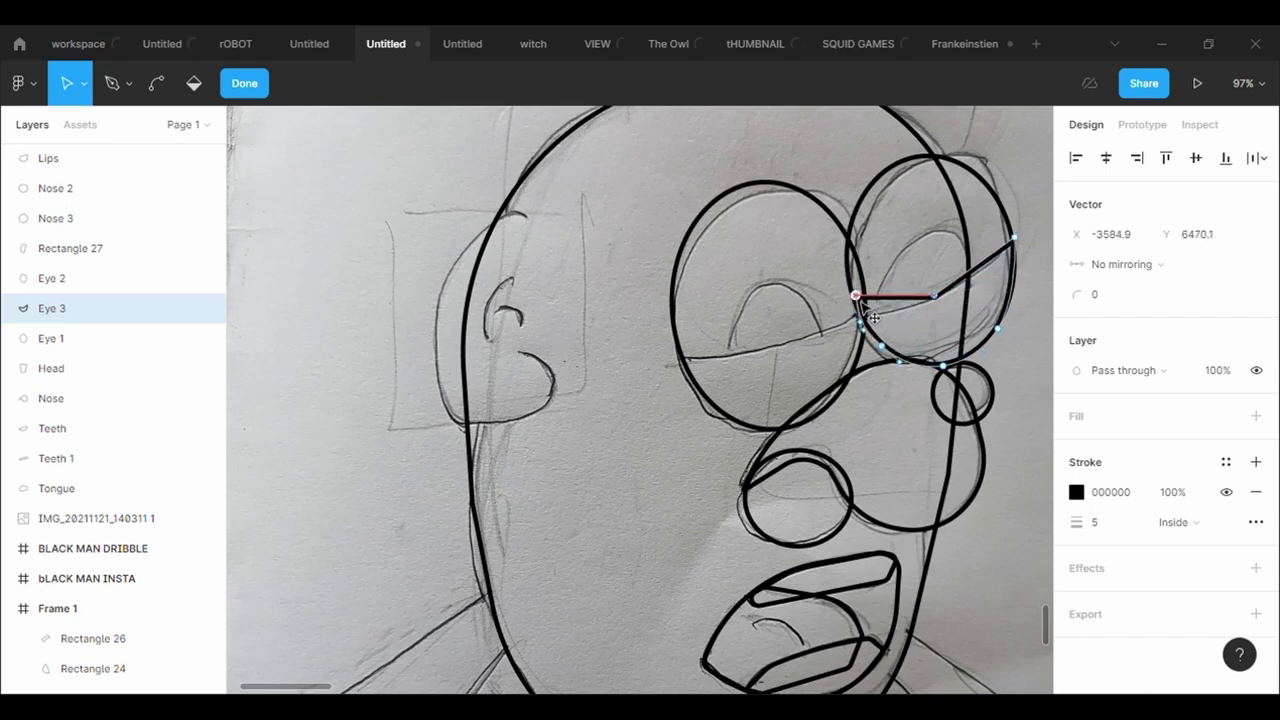
- Round the eyelid's middle point with radius 500, lower it slightly, and rename the layer Eye 3
left_click(933, 296)
left_click(1140, 306)
type("500")
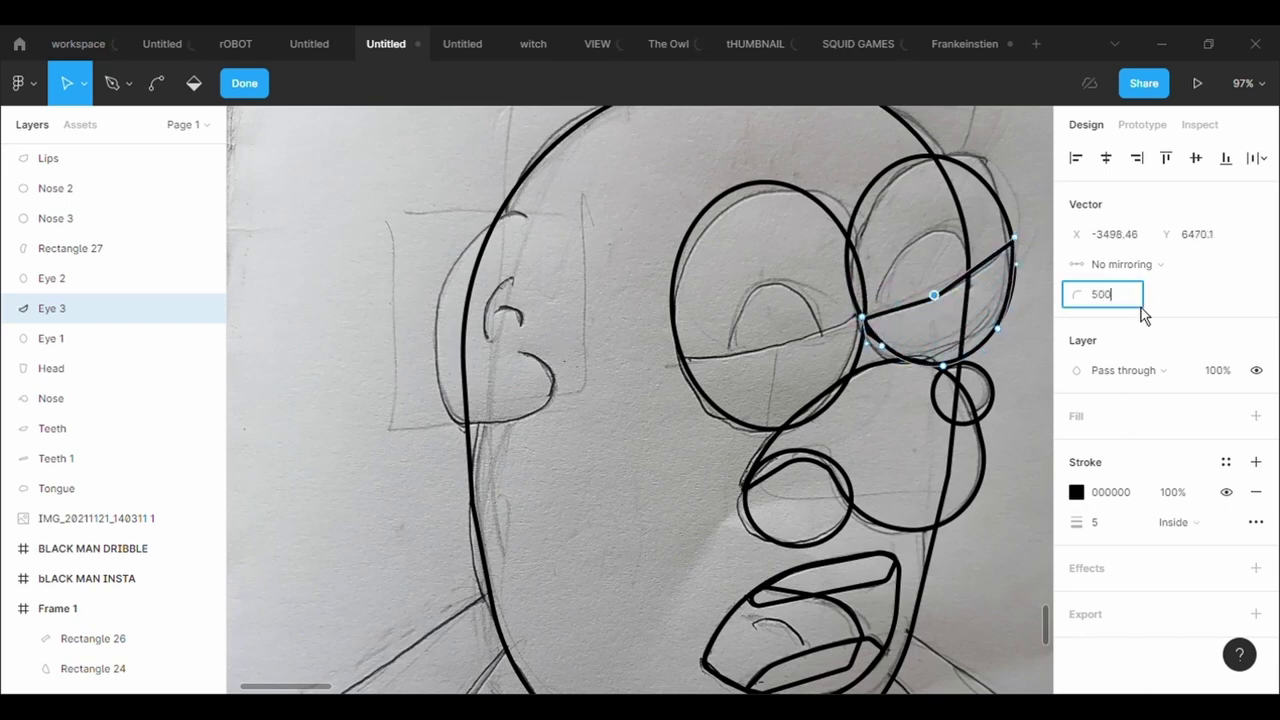
key("Return")
left_click_drag(945, 302, 950, 308)
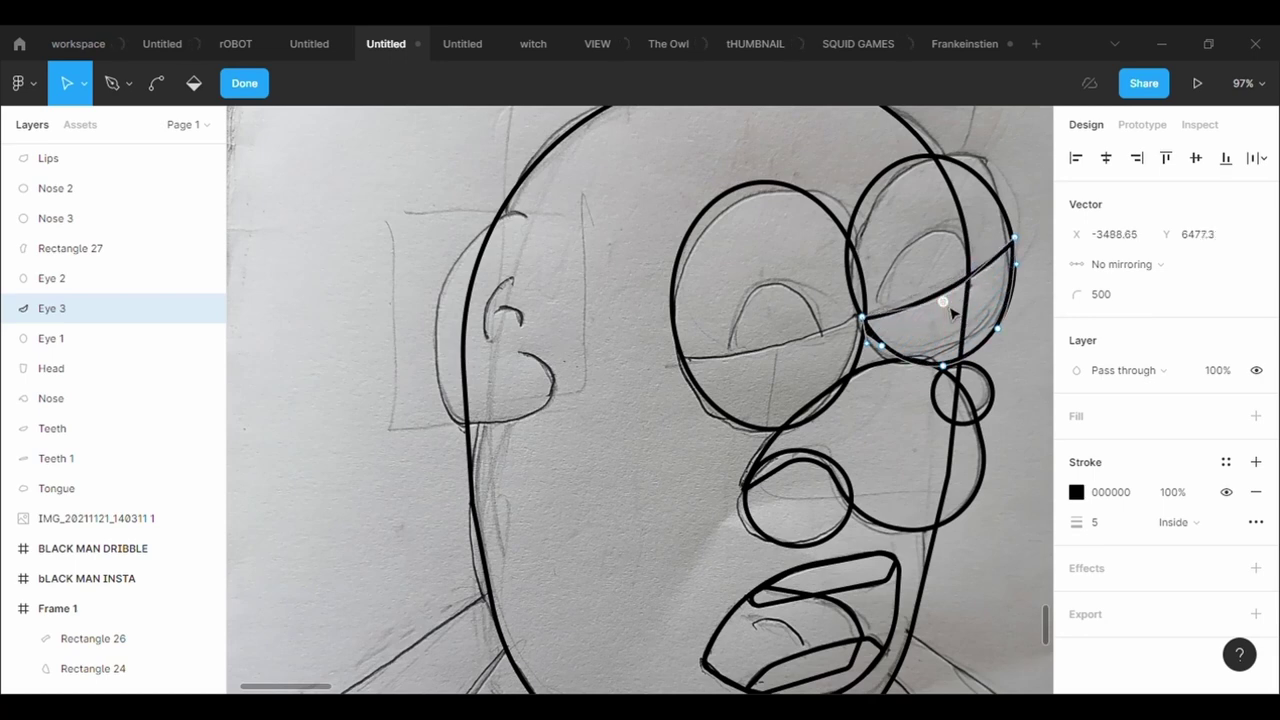
key("ctrl+r")
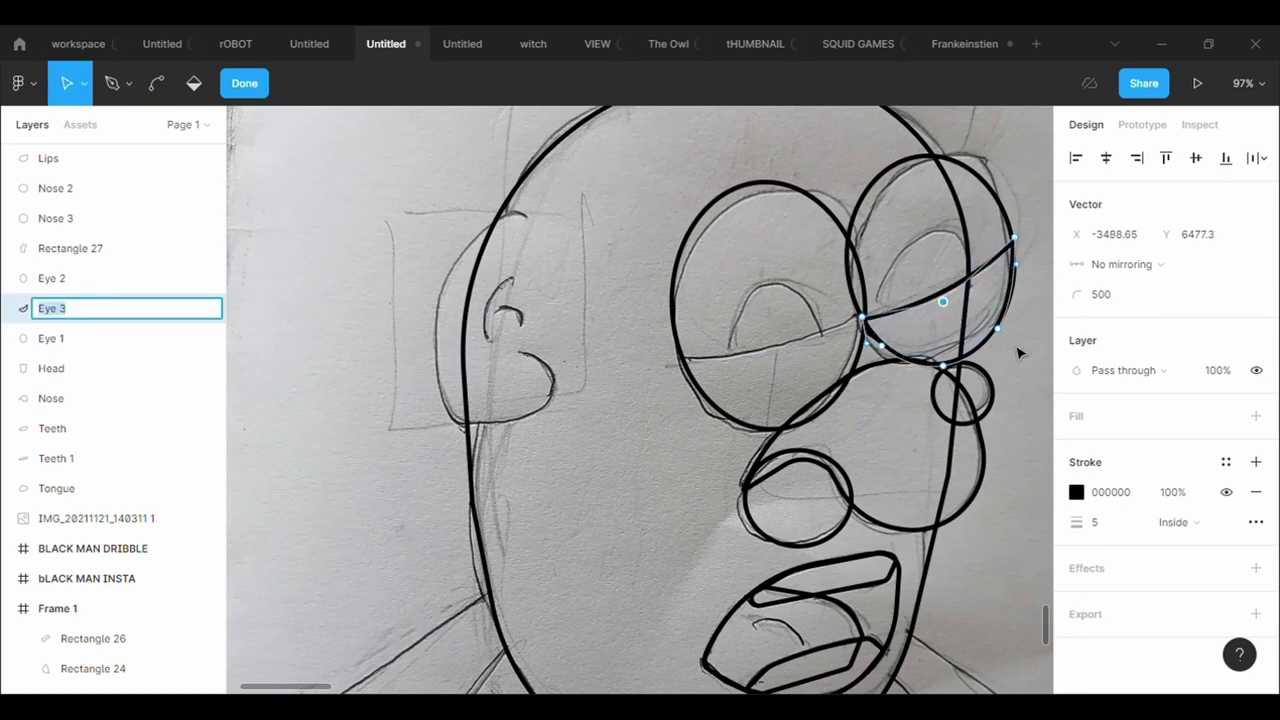
left_click(660, 405)
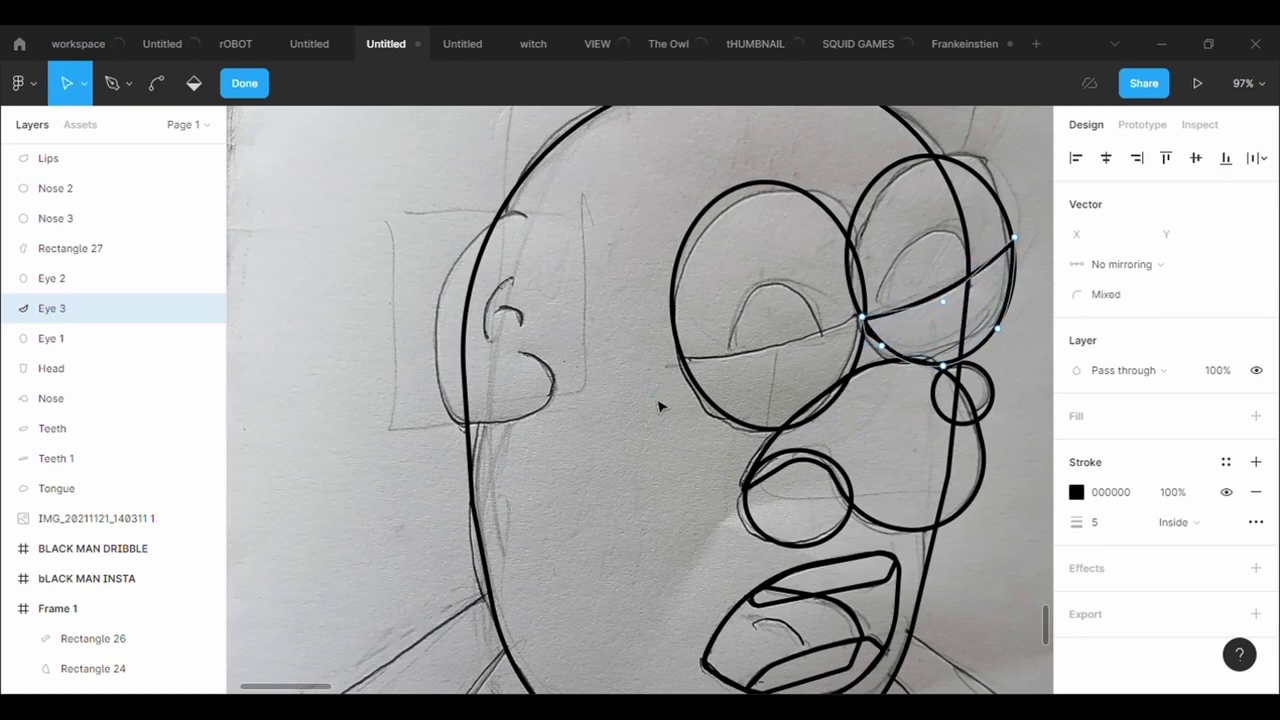
- Cut the left eye ellipse into a partial arc and move its ends onto the lid line
left_click(700, 235)
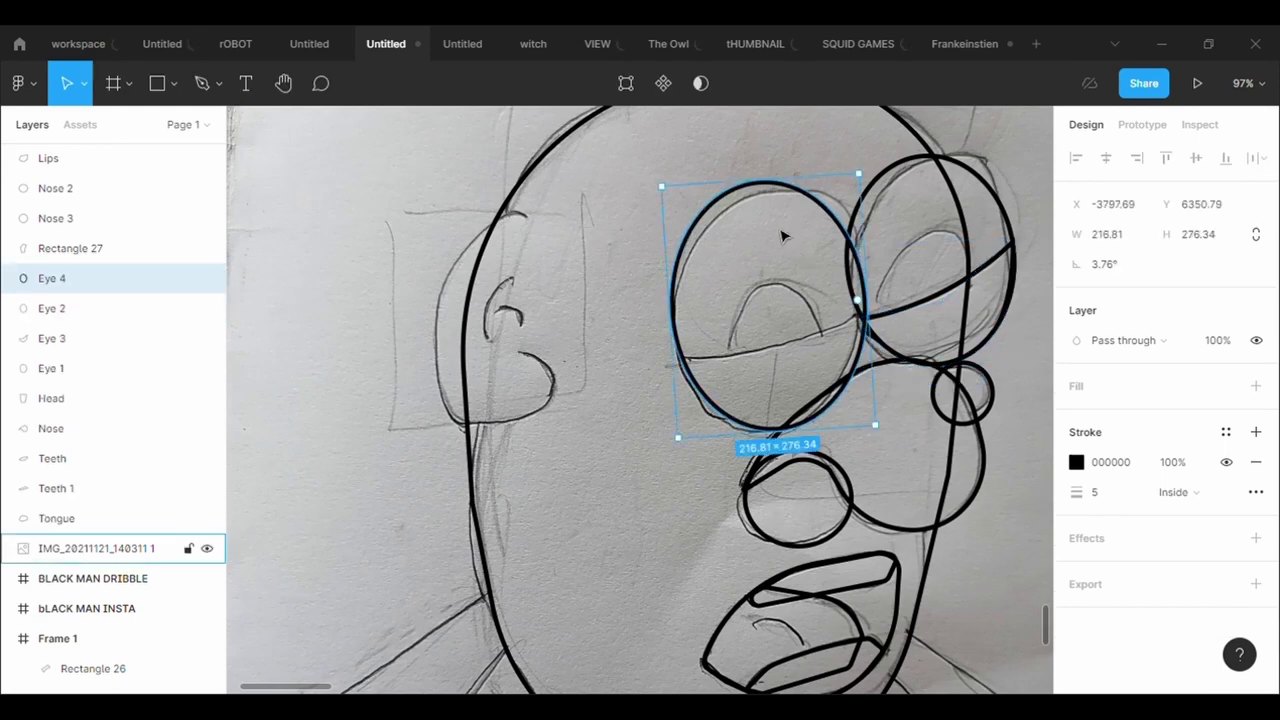
mouse_move(866, 314)
left_mouse_down()
mouse_move(716, 340)
mouse_move(708, 312)
mouse_move(785, 343)
mouse_move(771, 350)
left_mouse_up()
double_click(763, 312)
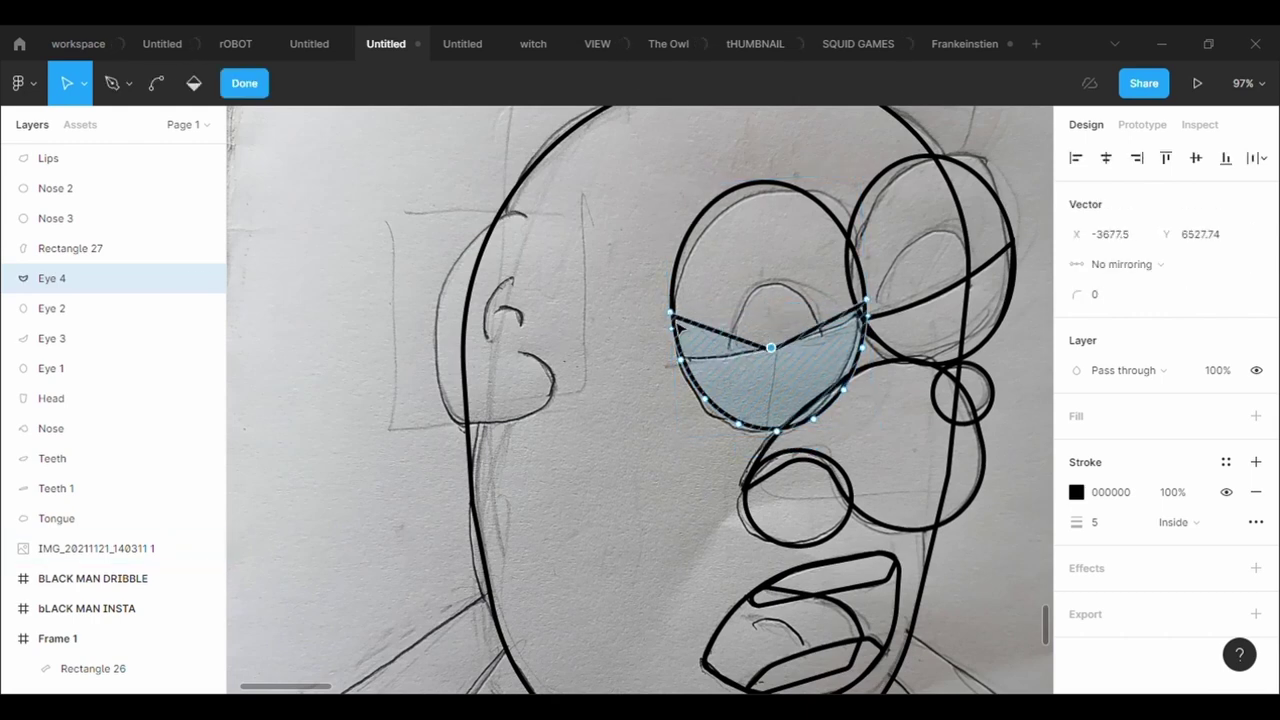
left_click_drag(671, 315, 680, 360)
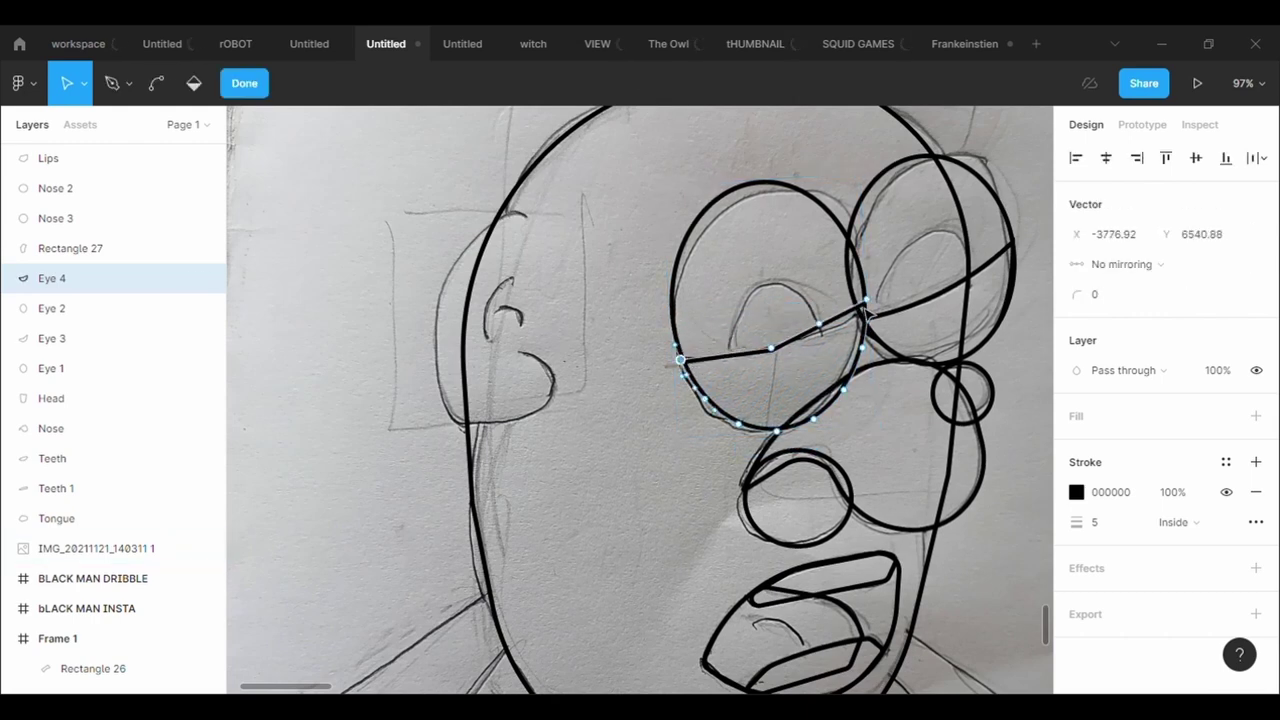
left_click_drag(866, 303, 862, 316)
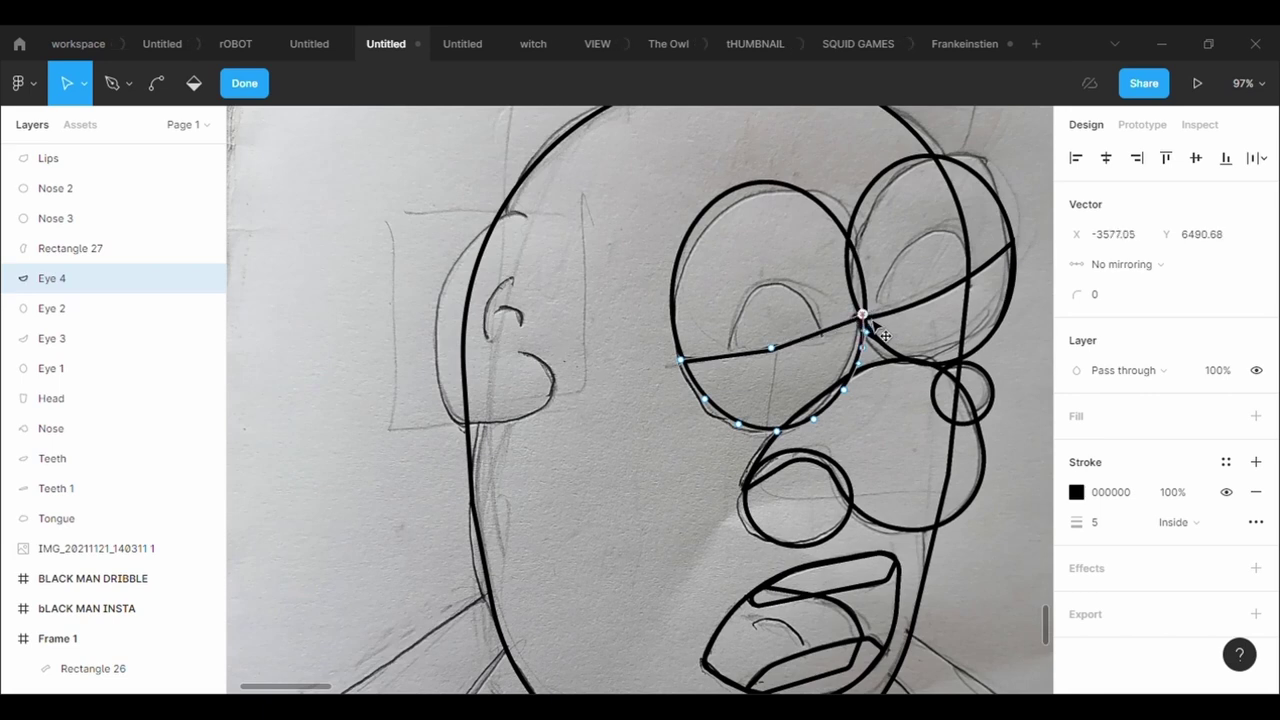
- Give the left lid's middle point a 300 corner radius and finish editing the eye
left_click(771, 348)
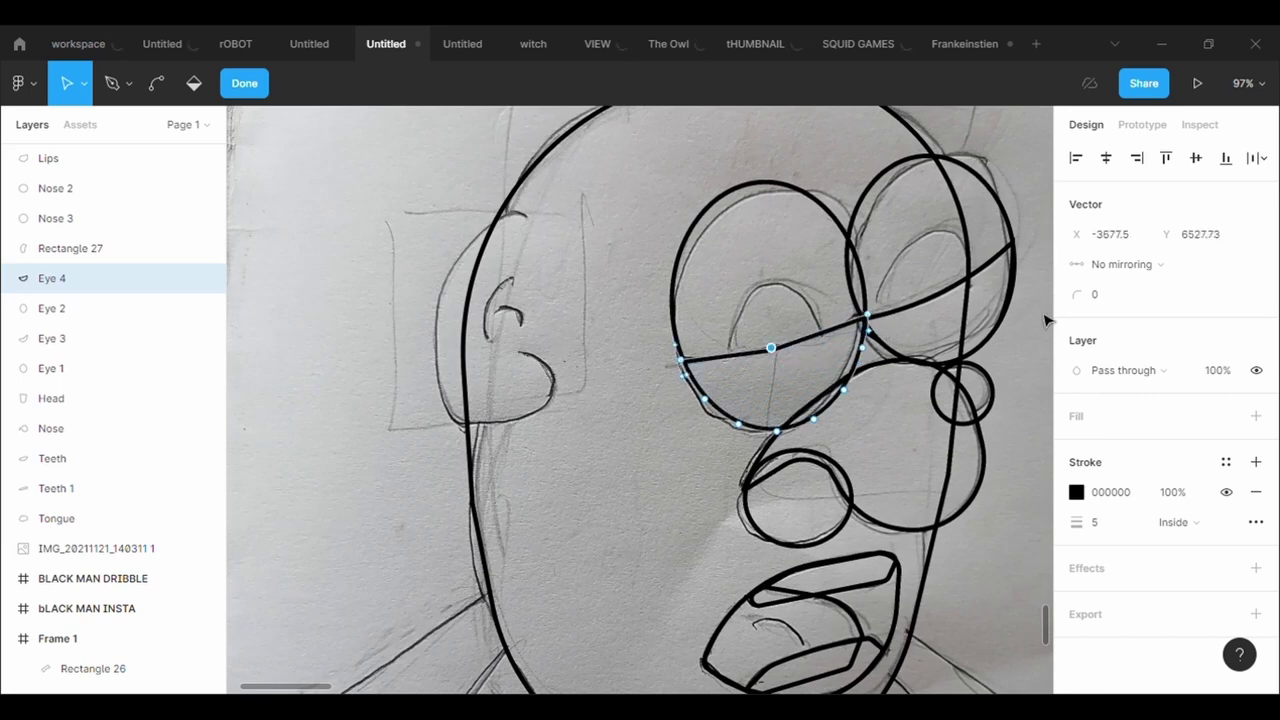
left_click(1136, 305)
type("300")
key("Return")
left_click(1035, 425)
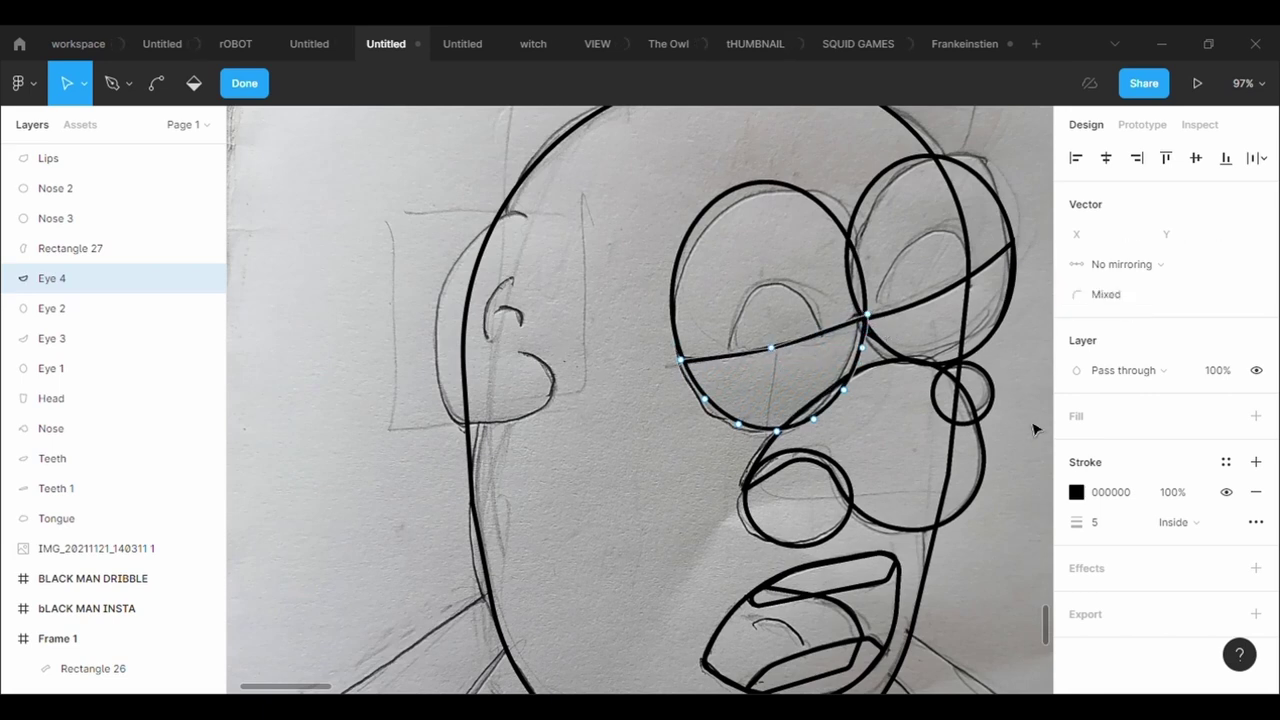
scroll(1035, 428, "down", 1)
key("Escape")
- Trace the ear outline with the Pen tool, from its top down around the lower hook
left_click(594, 424)
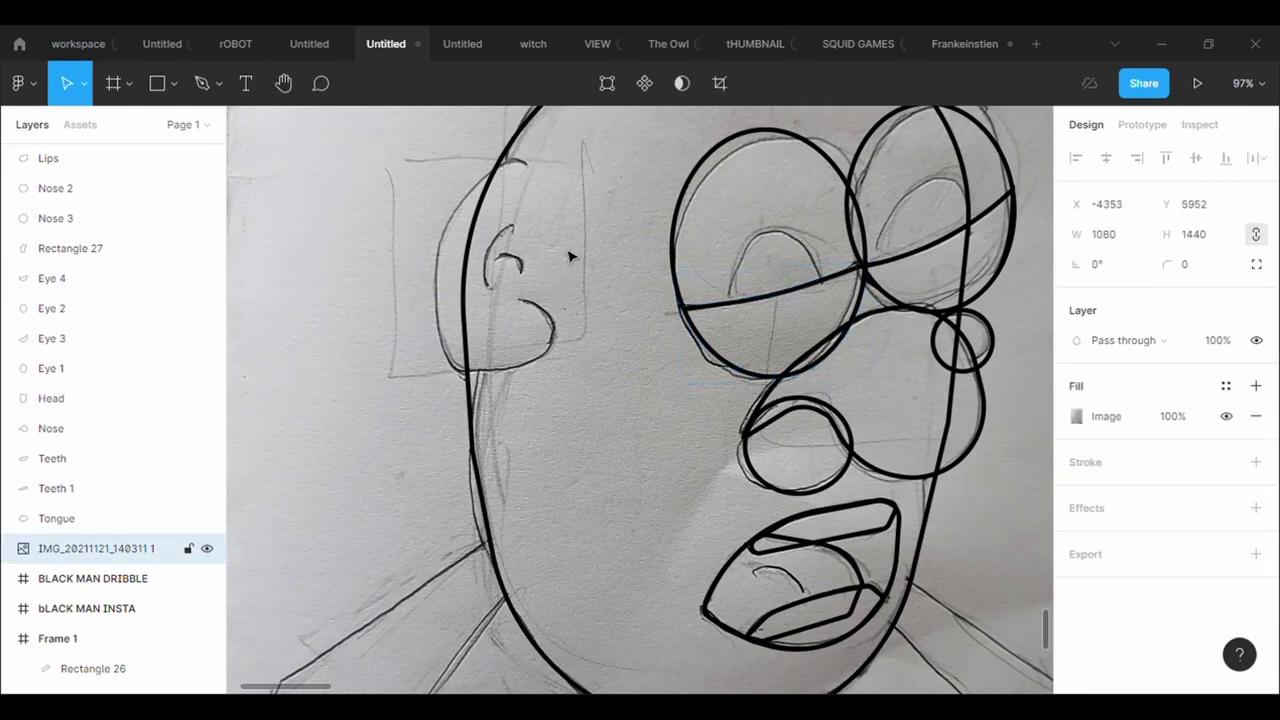
left_click(157, 83)
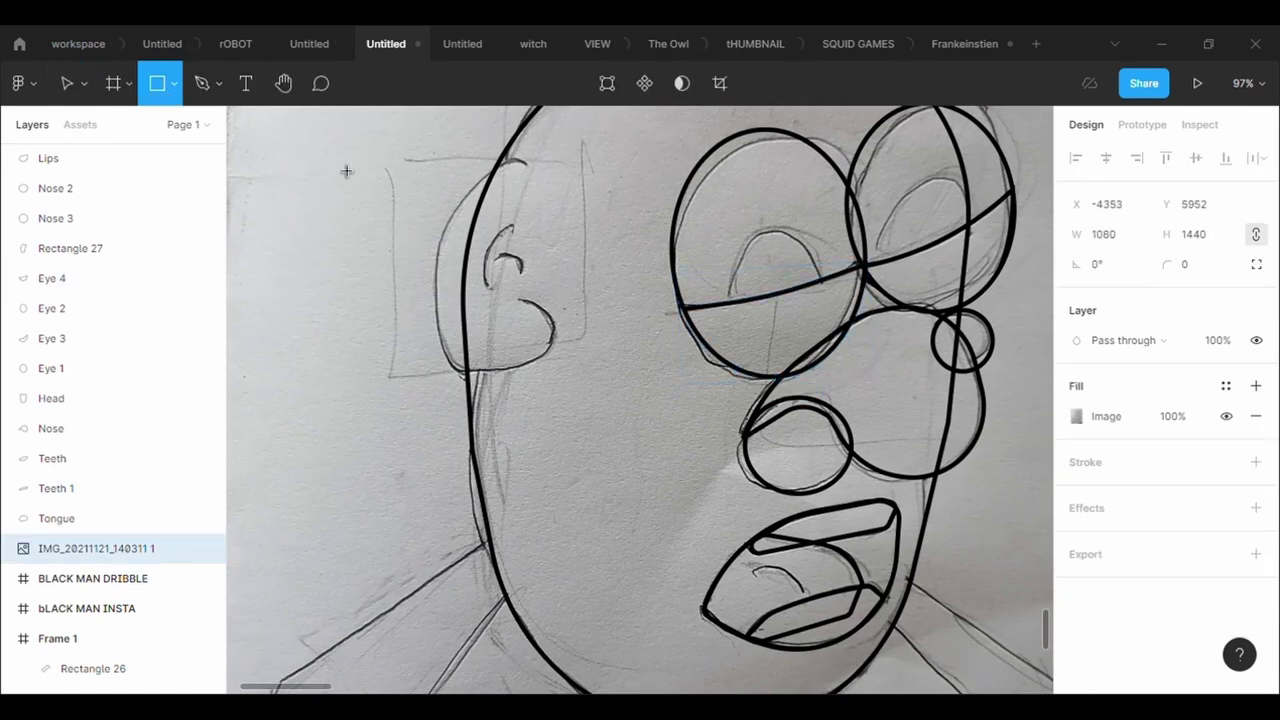
left_click(201, 83)
left_click(527, 163)
left_click_drag(492, 171, 468, 206)
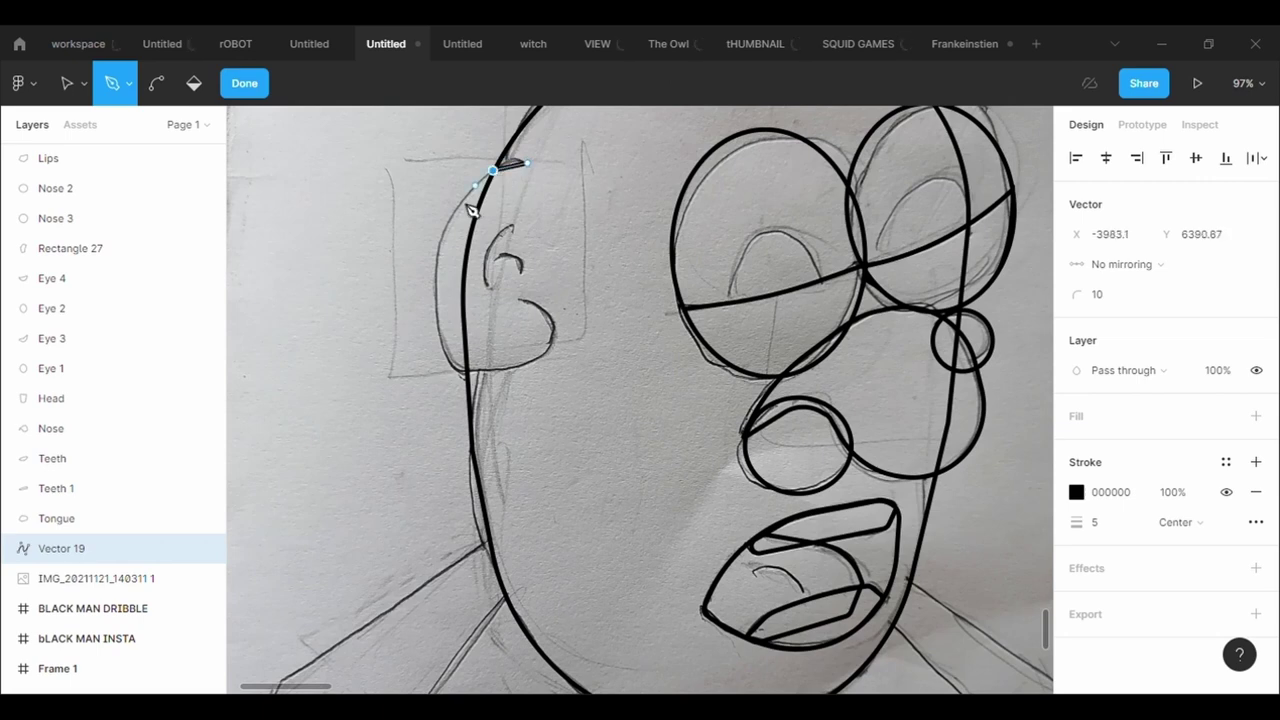
left_click(441, 234)
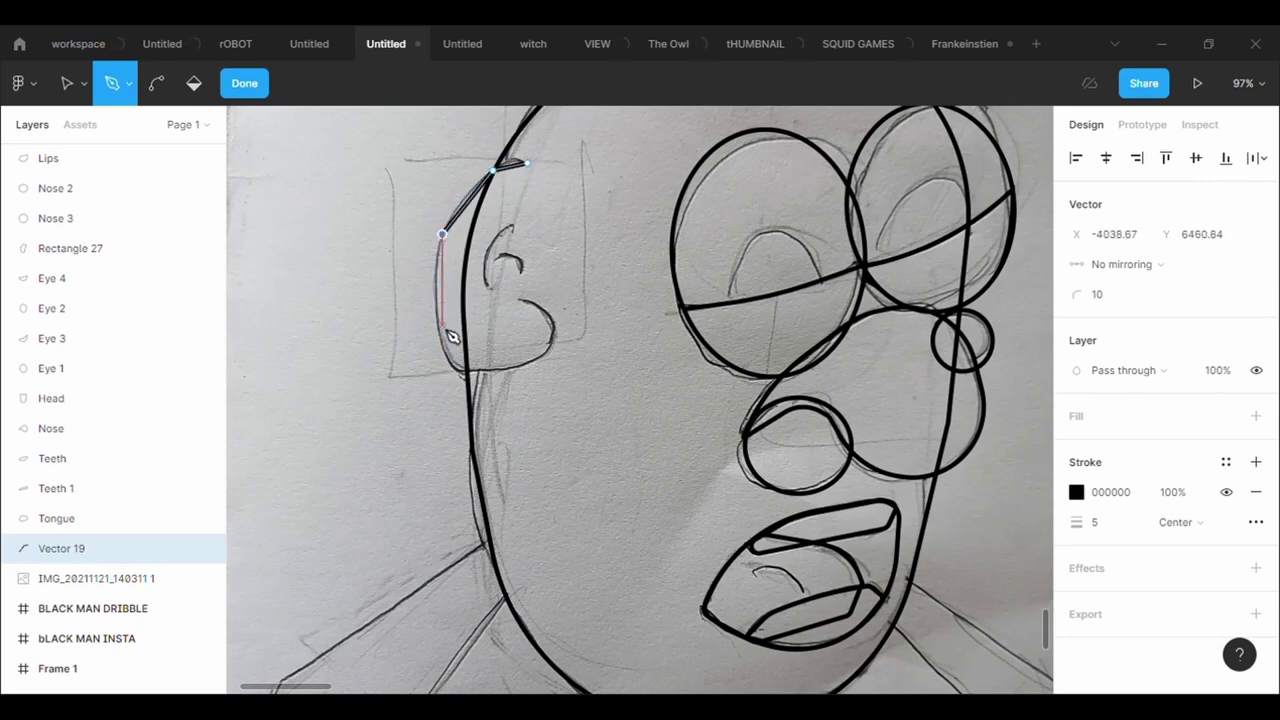
left_click(442, 325)
left_click(461, 372)
left_click(548, 356)
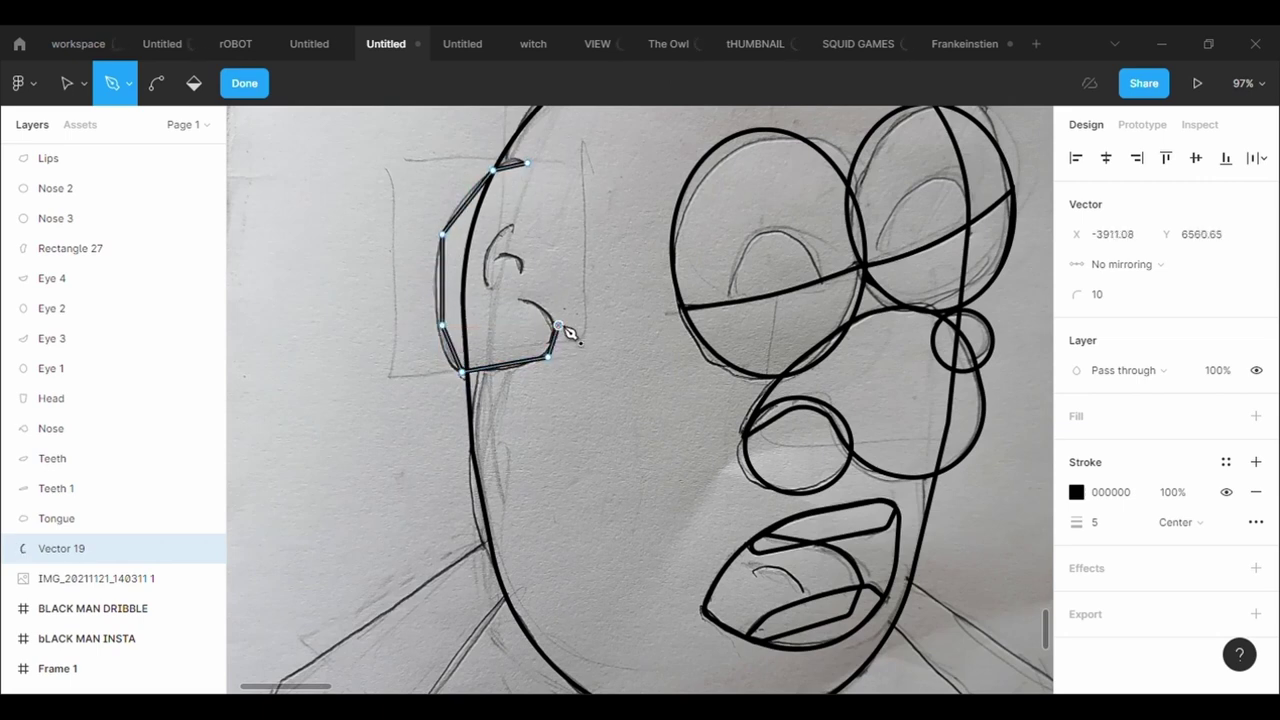
left_click(557, 326)
left_click(519, 300)
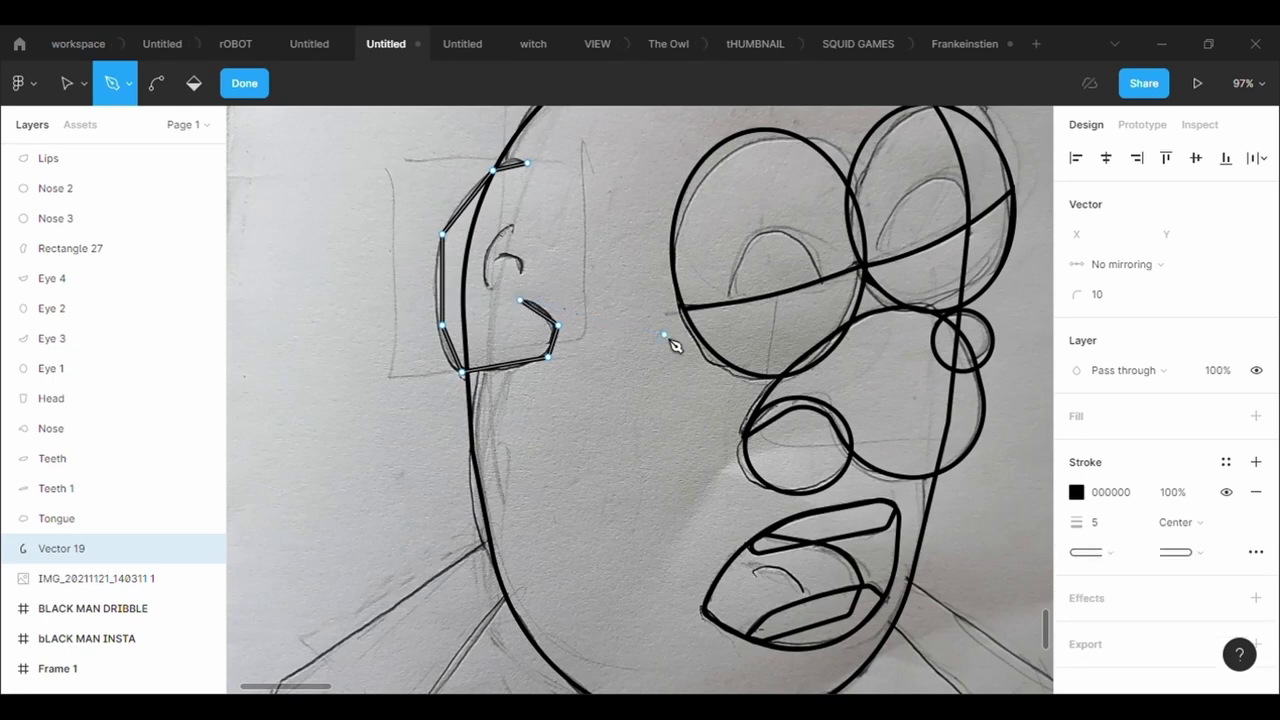
key("Escape")
- Round the ear outline with corner radius 500 and reshape its lower curve
left_click(1190, 264)
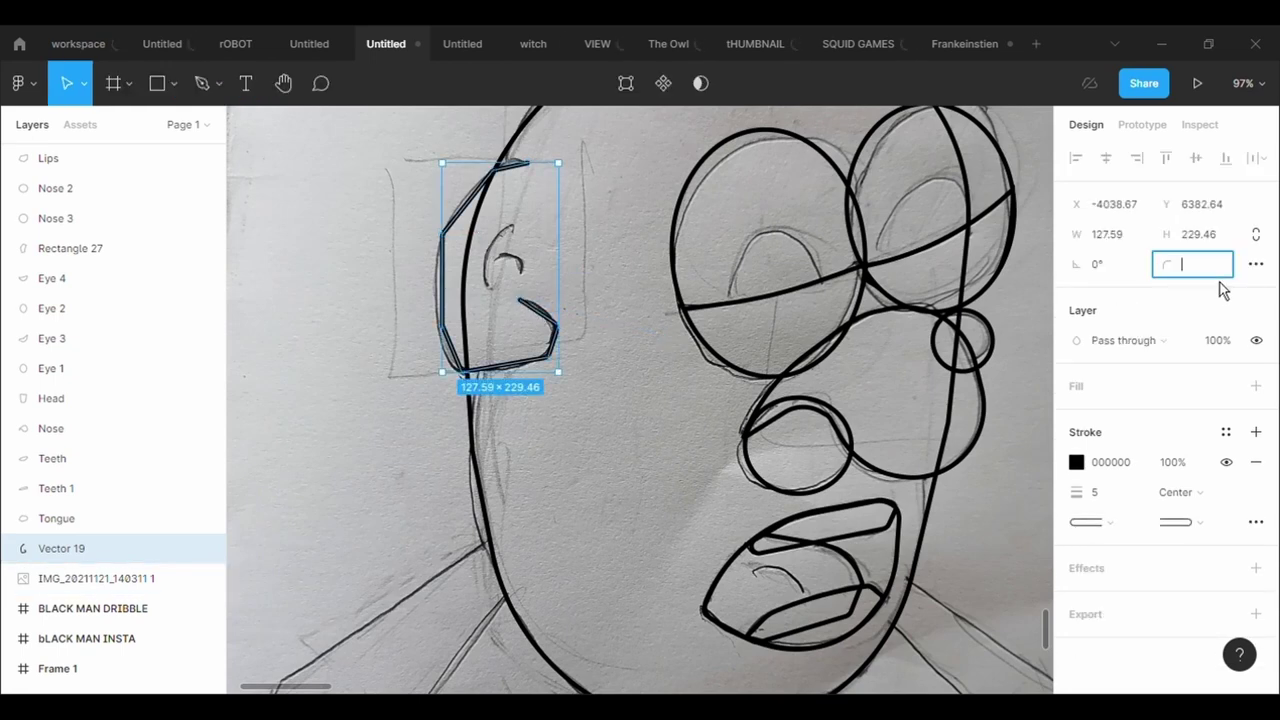
type("500")
key("Return")
key("Return")
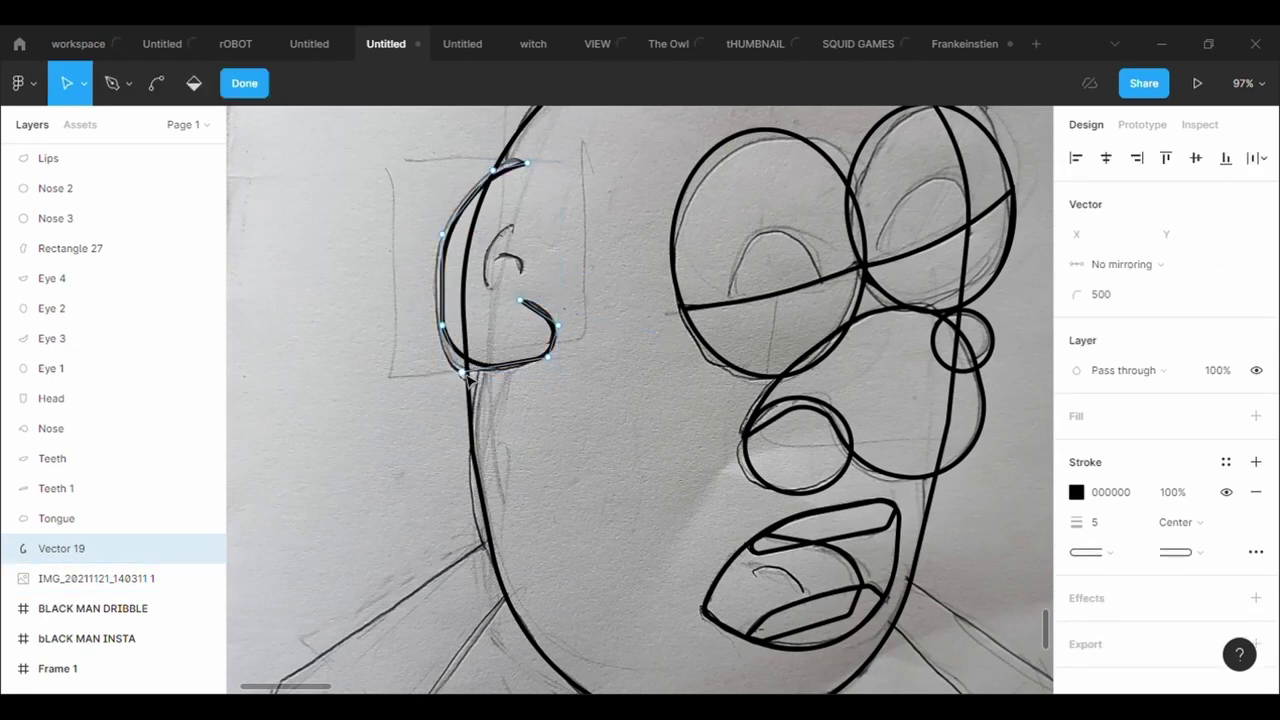
left_click_drag(463, 373, 442, 388)
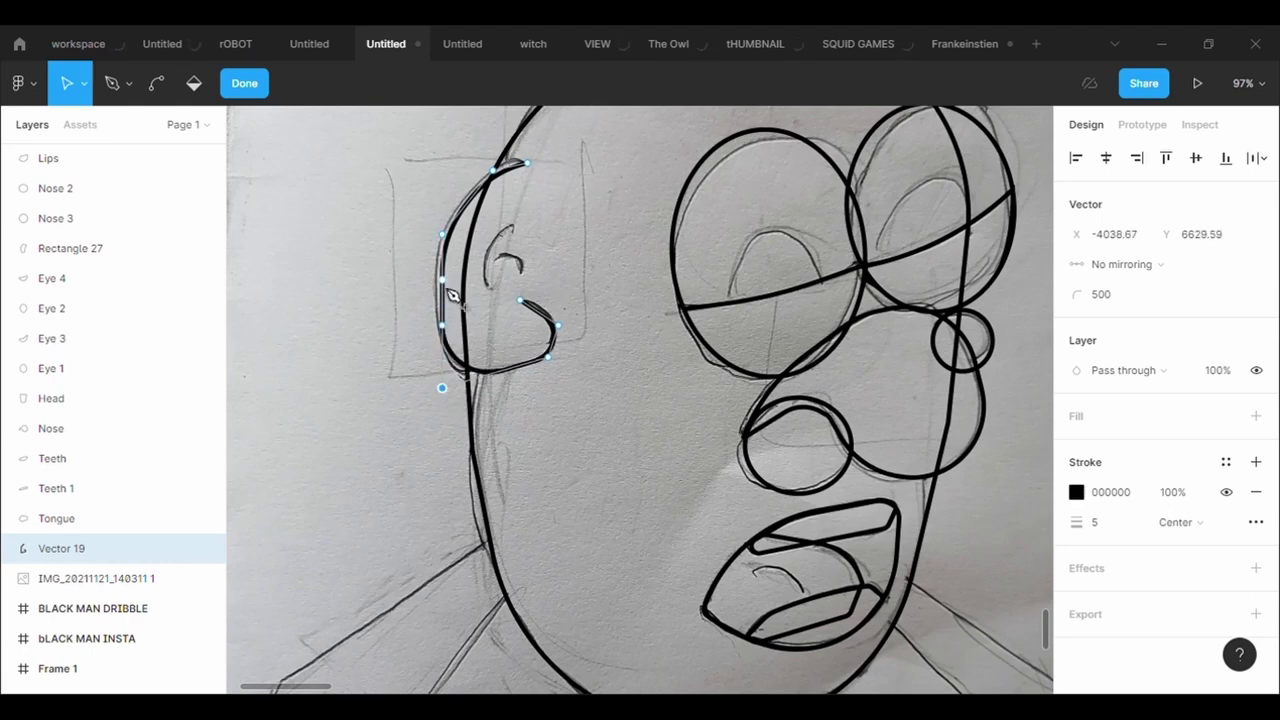
left_click_drag(442, 388, 442, 337)
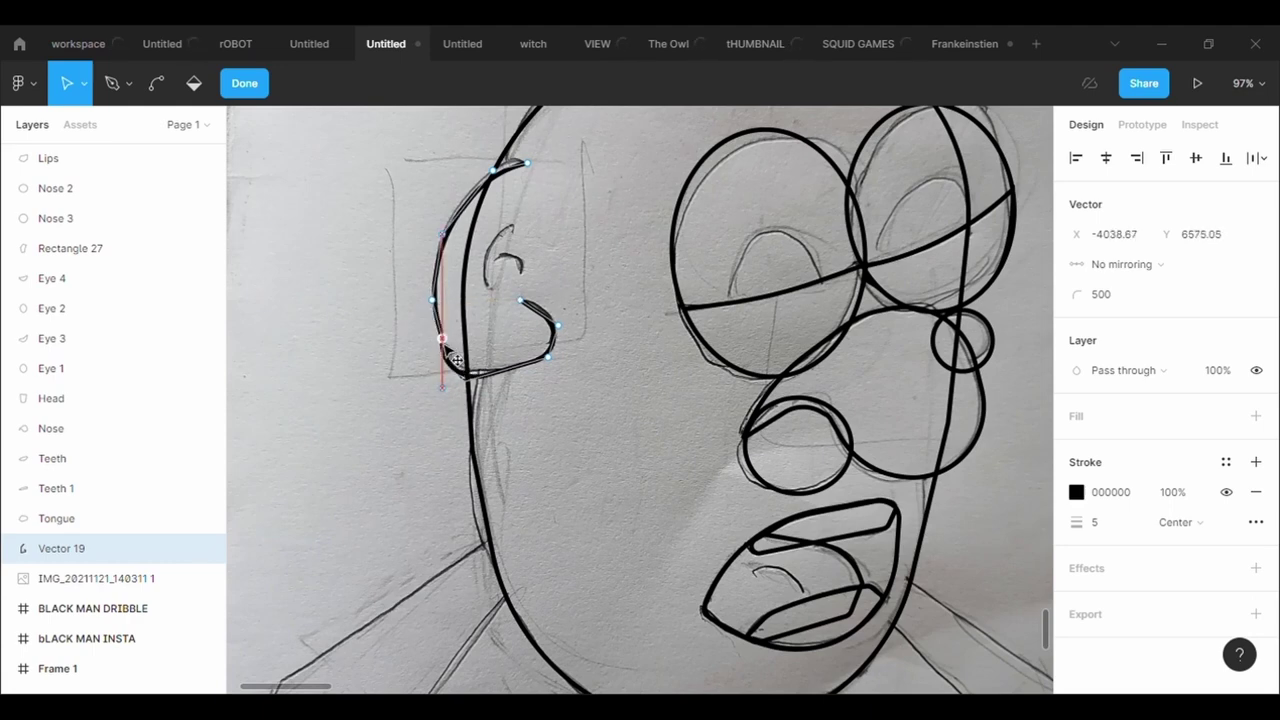
key("Escape")
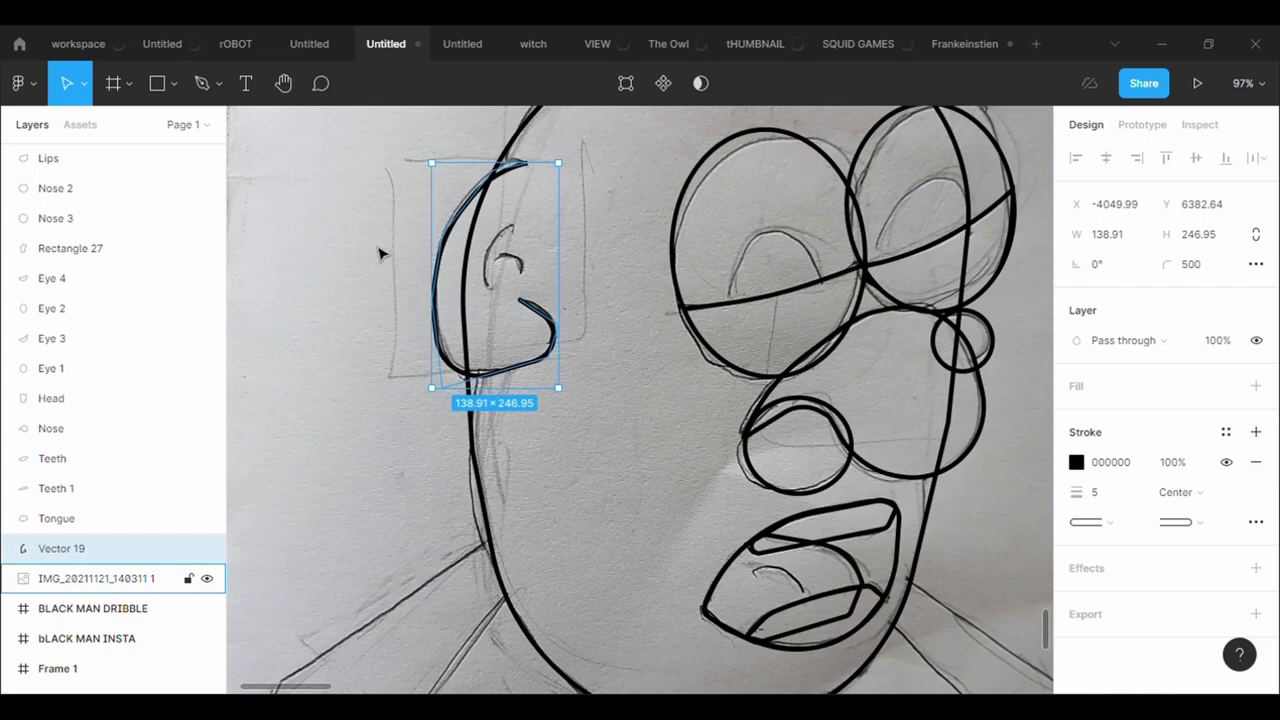
left_click(331, 209)
- Draw two small bent inner-ear curves inside the ear with the Pen and Bend tools
left_click(201, 83)
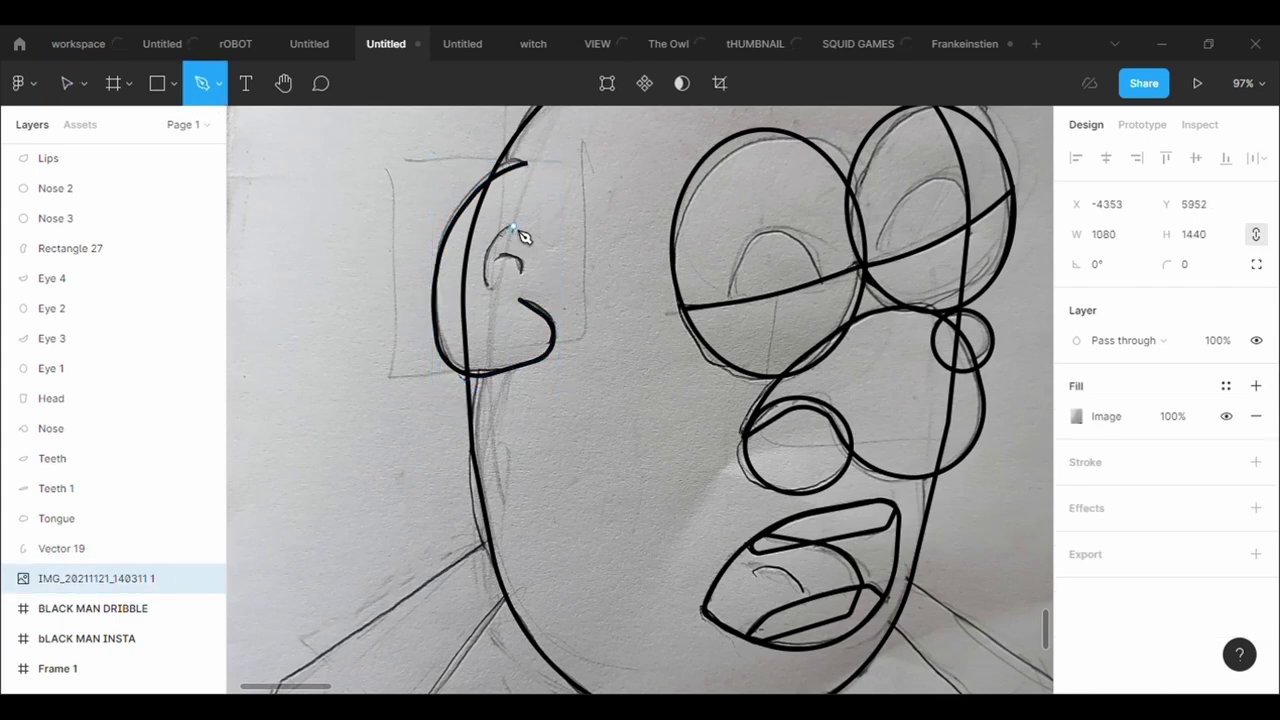
left_click(513, 227)
left_click(156, 83)
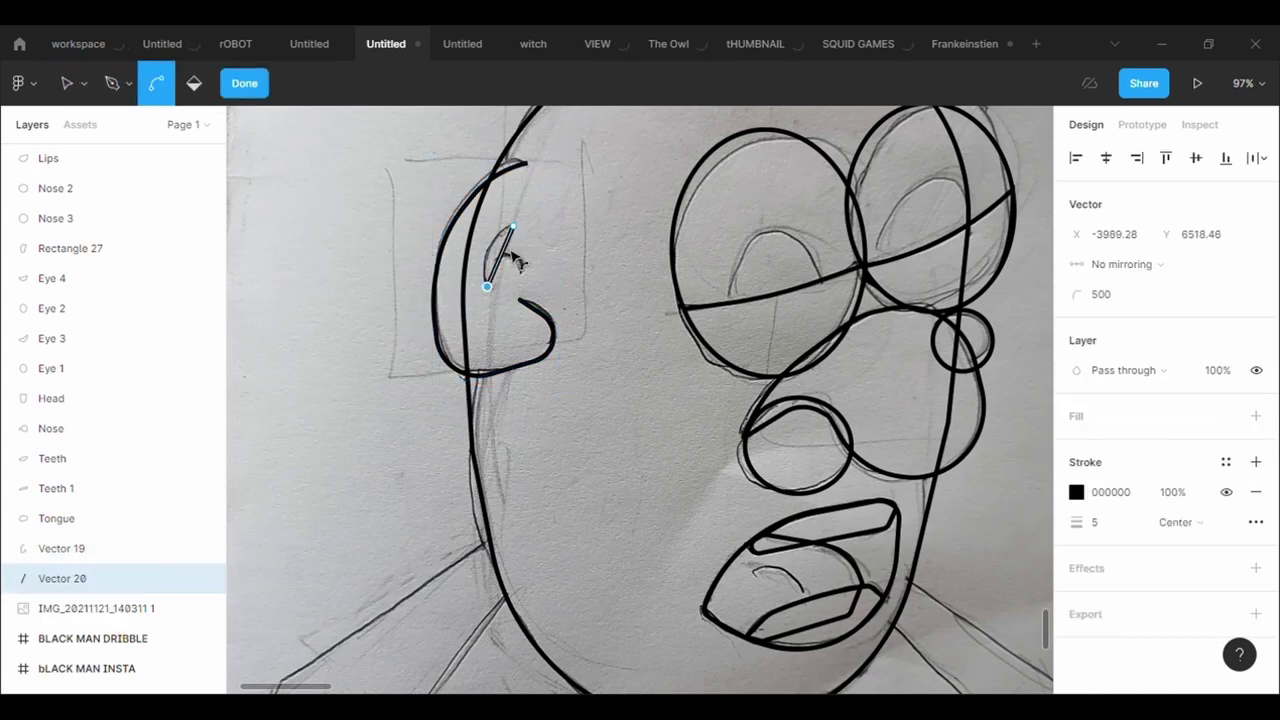
left_click(247, 83)
key("p")
left_click(507, 258)
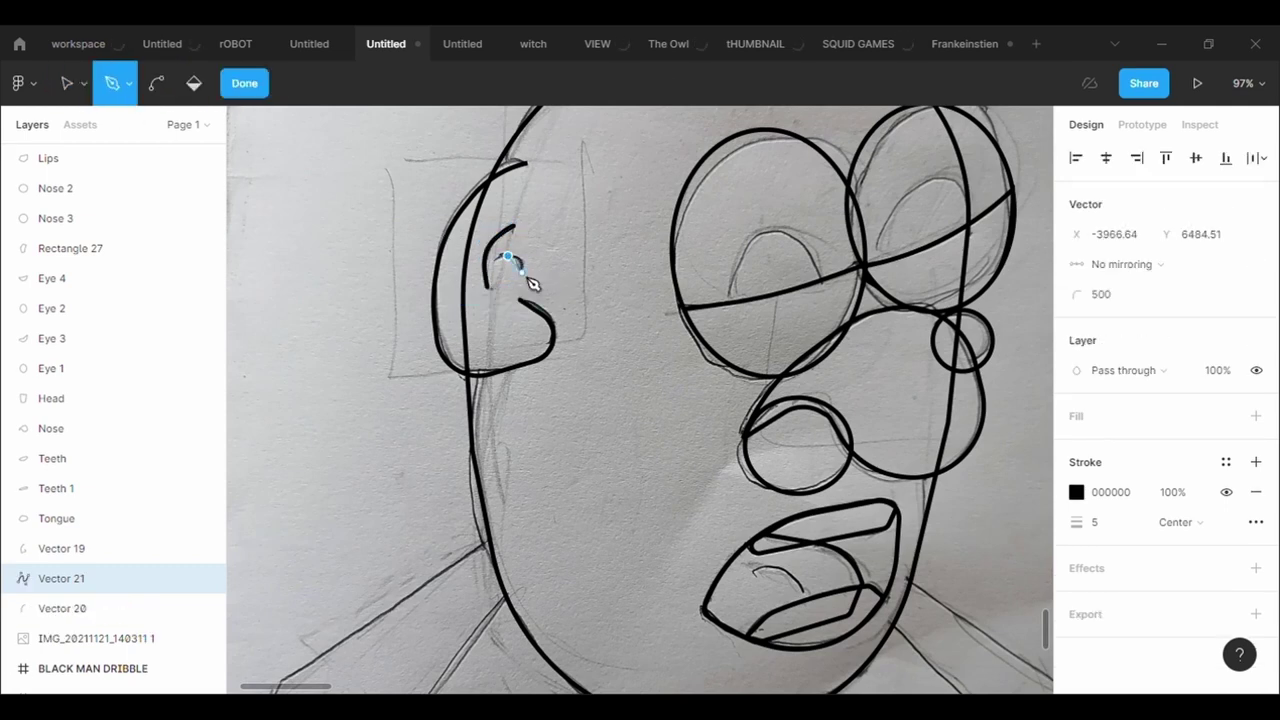
left_click(156, 83)
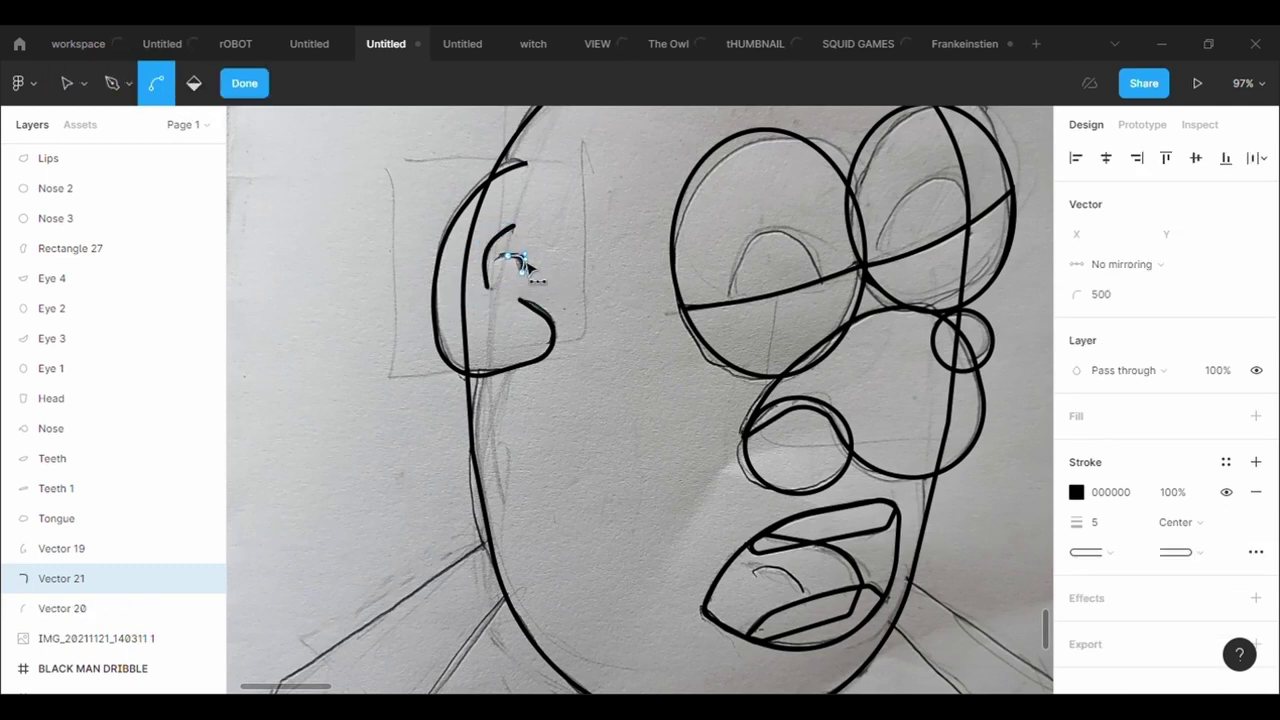
left_click(570, 293)
scroll(570, 293, "down", 2)
- Trace a closed path around the shoulders, neckline and jacket bottom
scroll(570, 293, "down", 3)
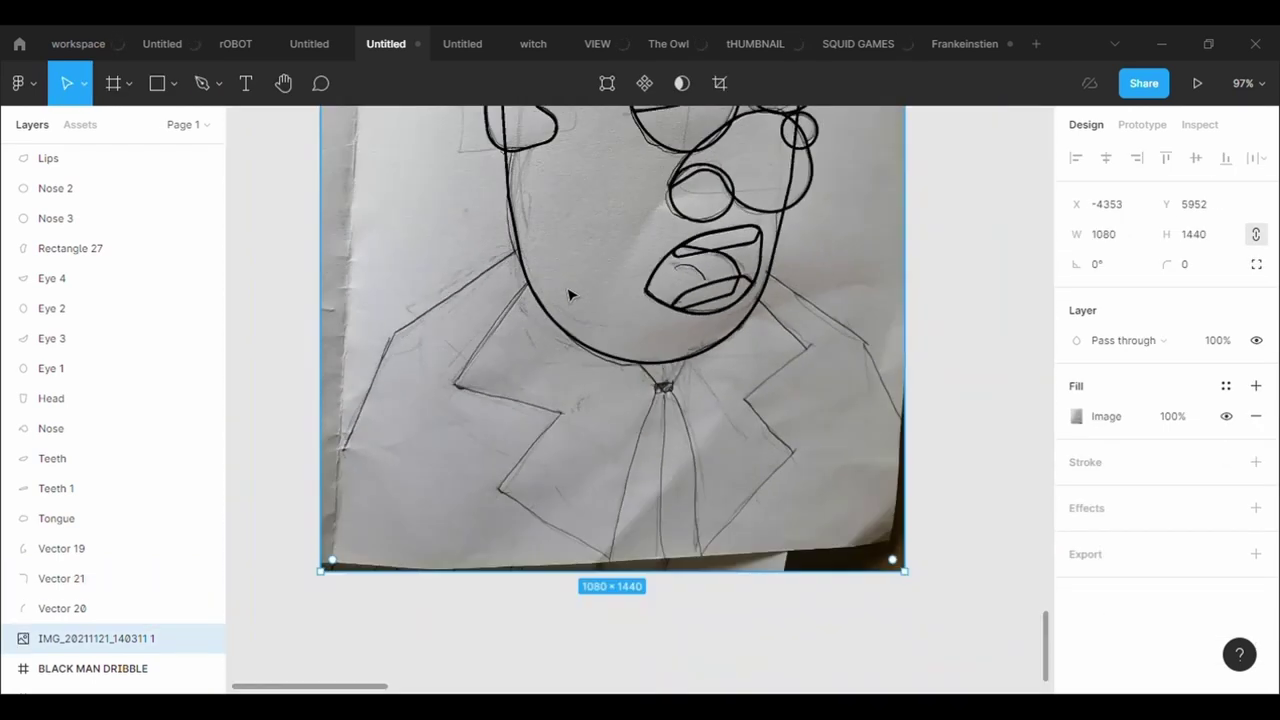
scroll(570, 293, "up", 1)
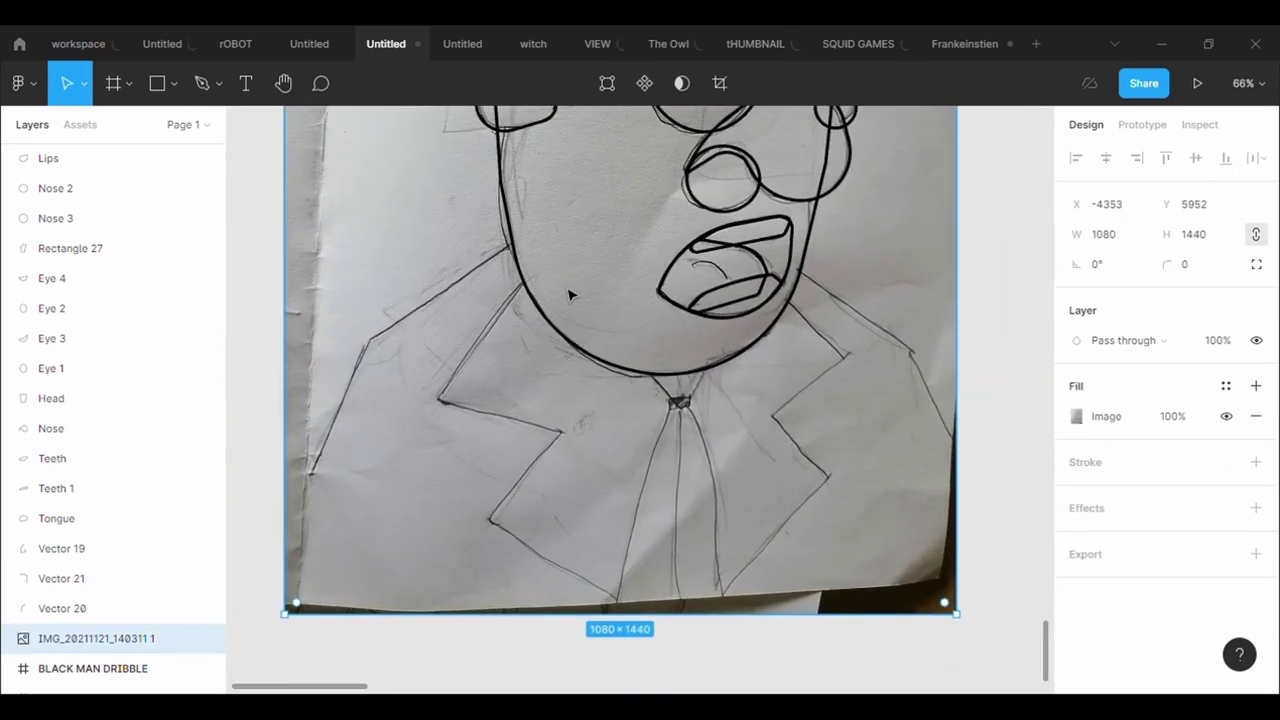
left_click(201, 83)
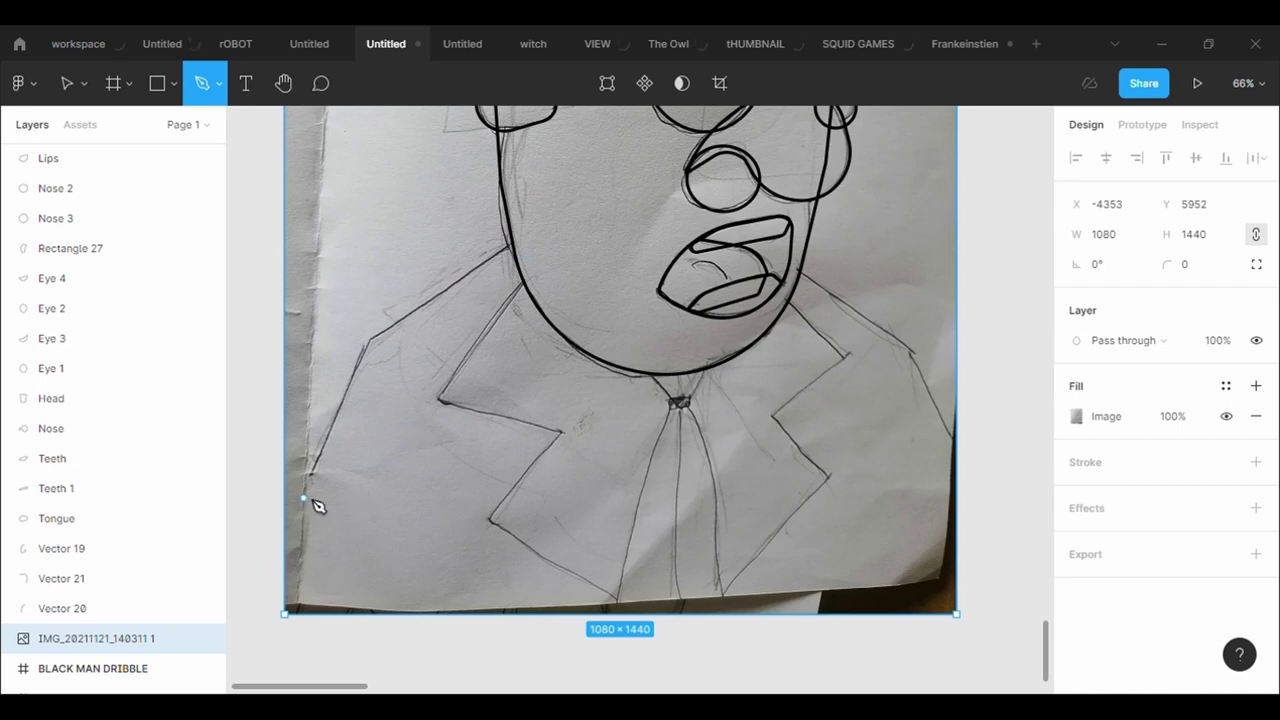
left_click(305, 618)
left_click(305, 477)
left_click(368, 341)
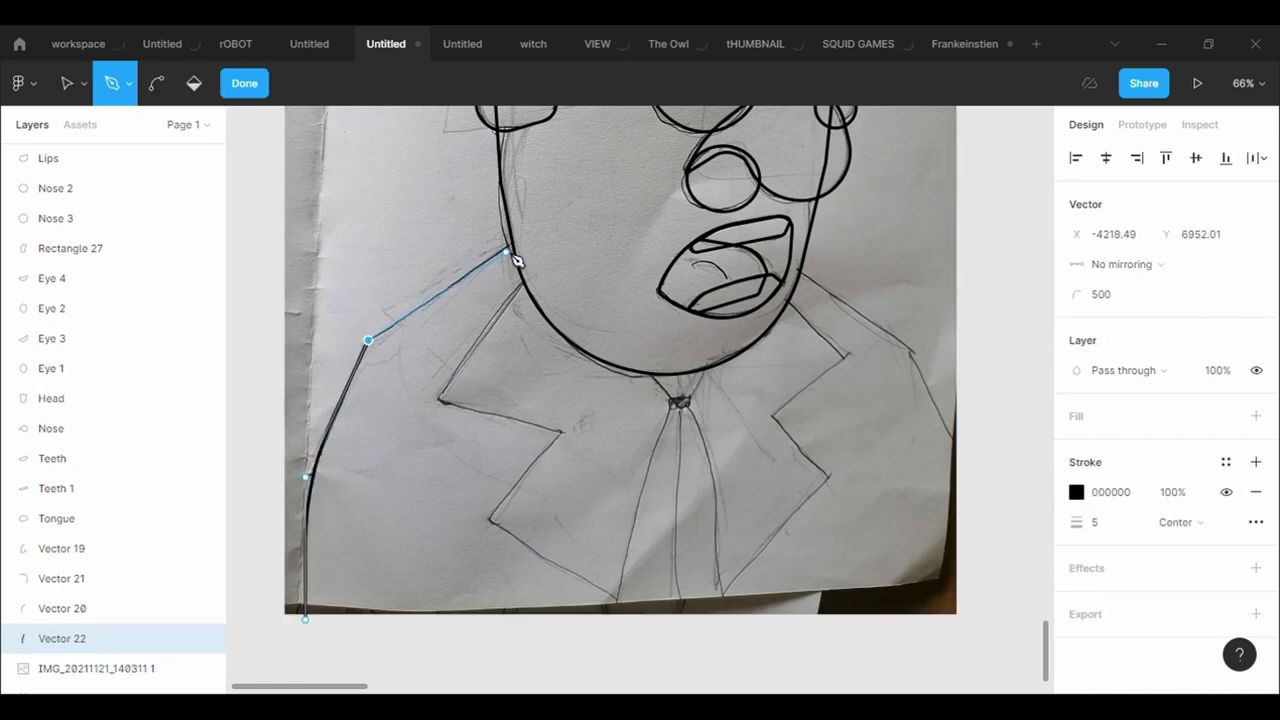
left_click_drag(510, 247, 634, 257)
left_click(800, 264)
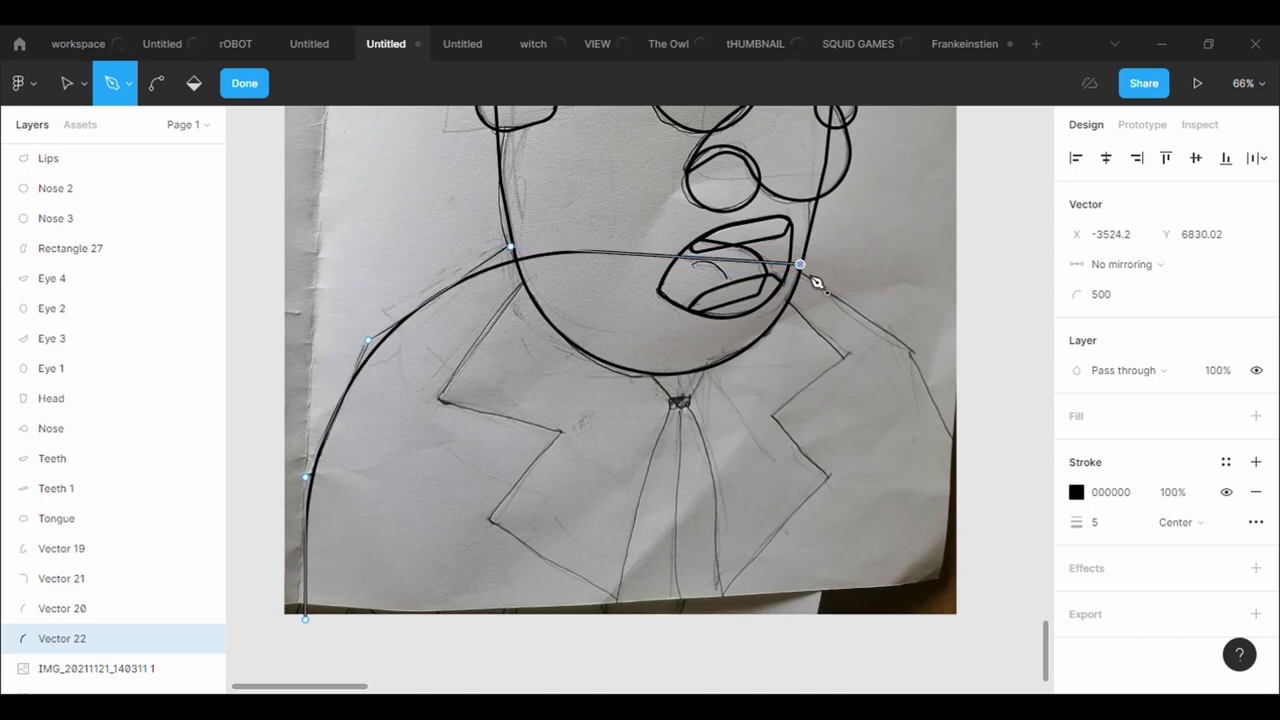
left_click(908, 350)
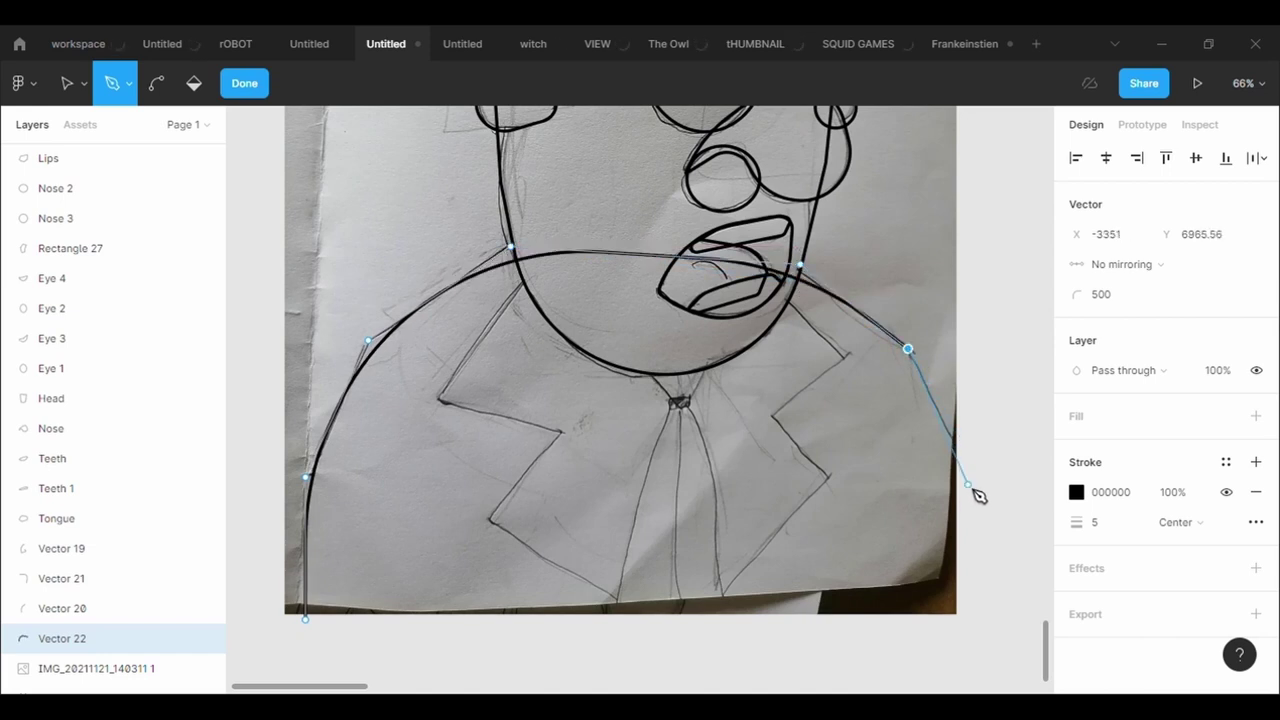
left_click(963, 462)
left_click(963, 619)
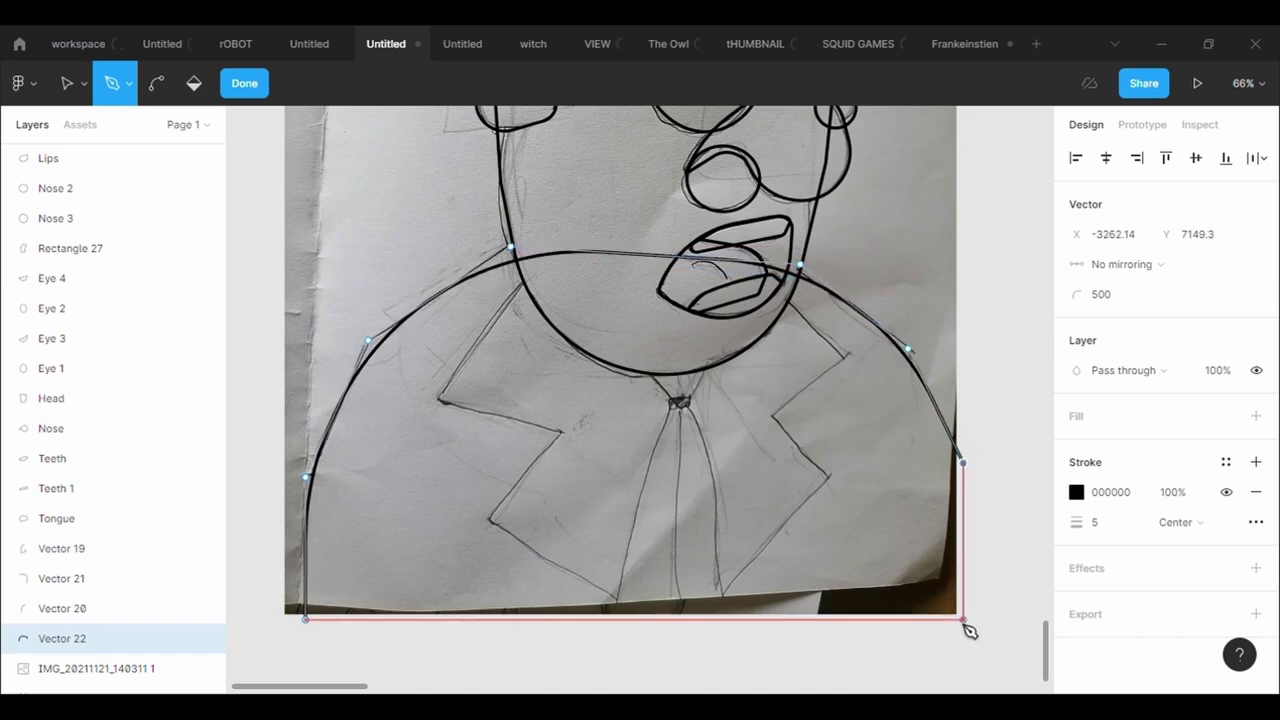
left_click(305, 619)
- Set the shoulder outline's corner radius to 0 for sharp corners
left_click(1100, 294)
type("0")
key("Return")
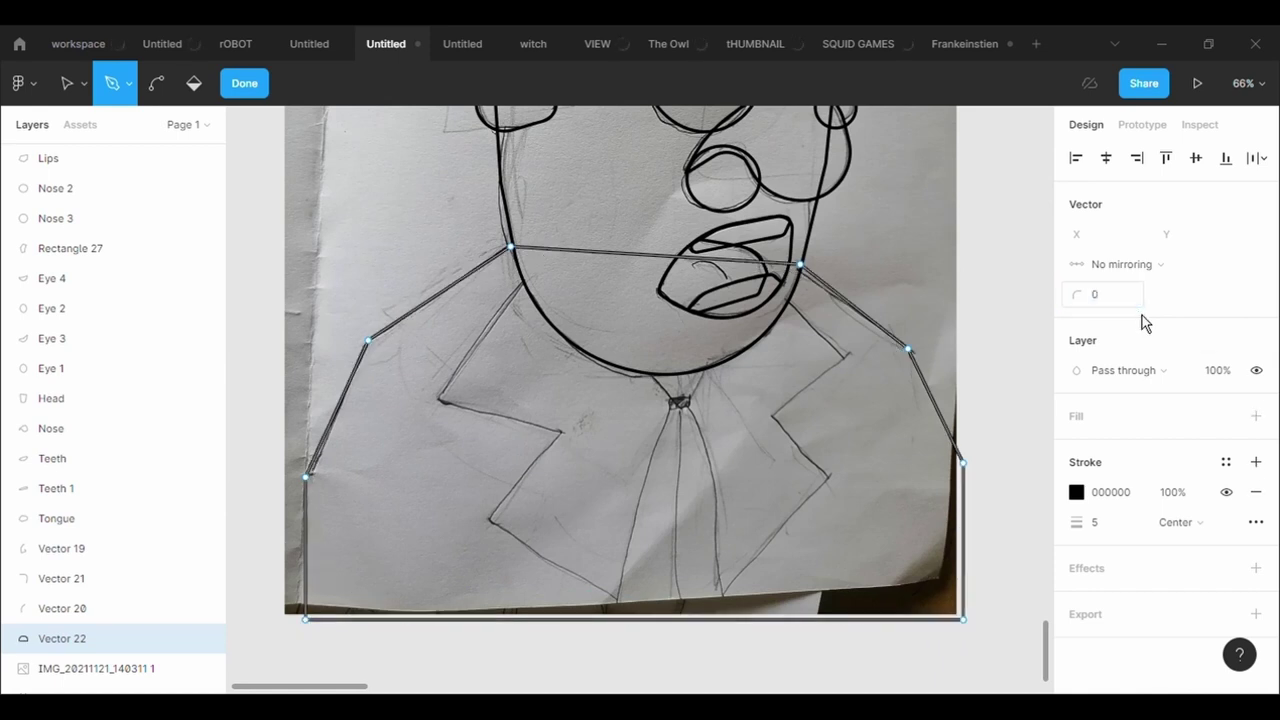
key("Escape")
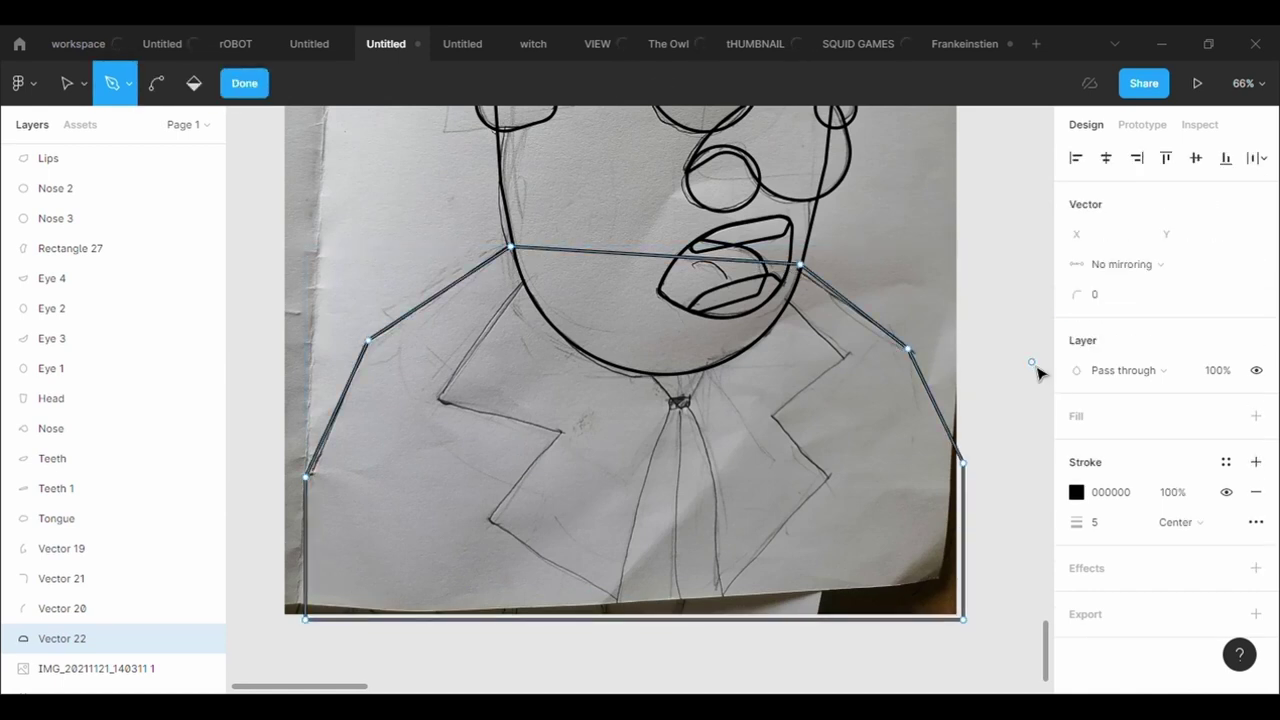
key("Escape")
left_click(203, 85)
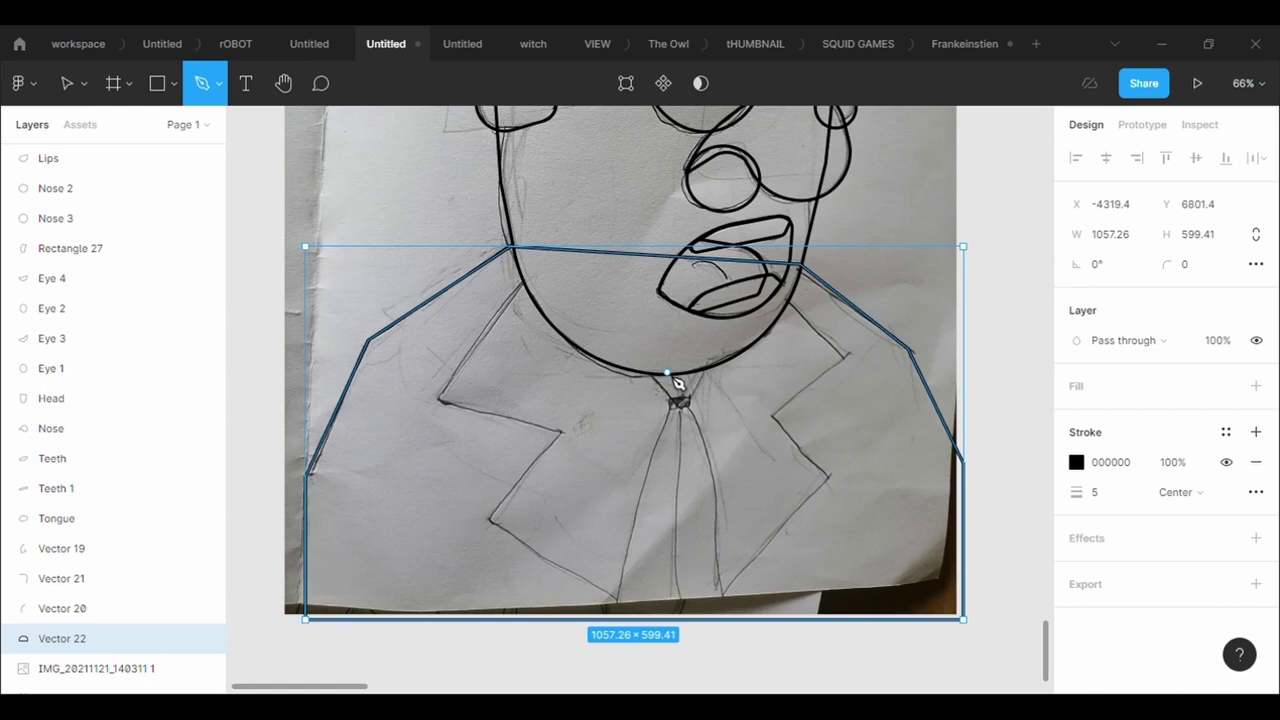
- Trace the left lapel as a closed zigzag outline from chin to jacket bottom
left_click(535, 278)
left_click(443, 398)
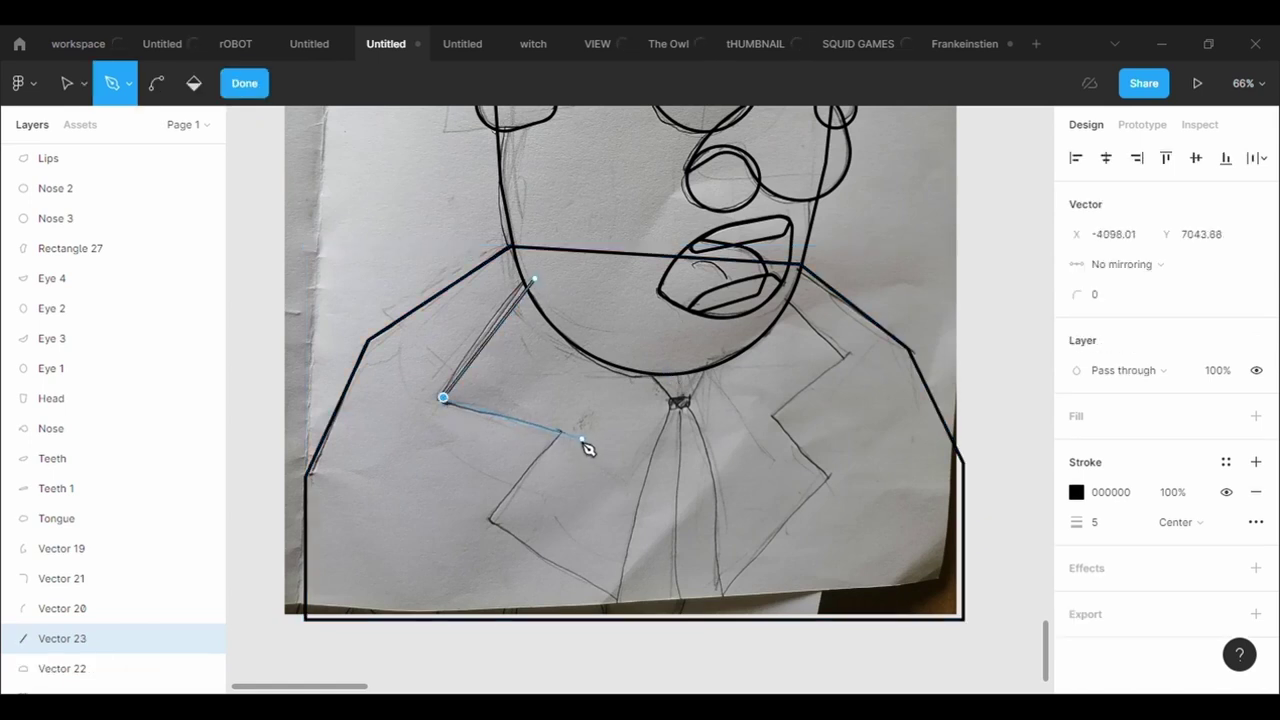
left_click(558, 432)
left_click(490, 518)
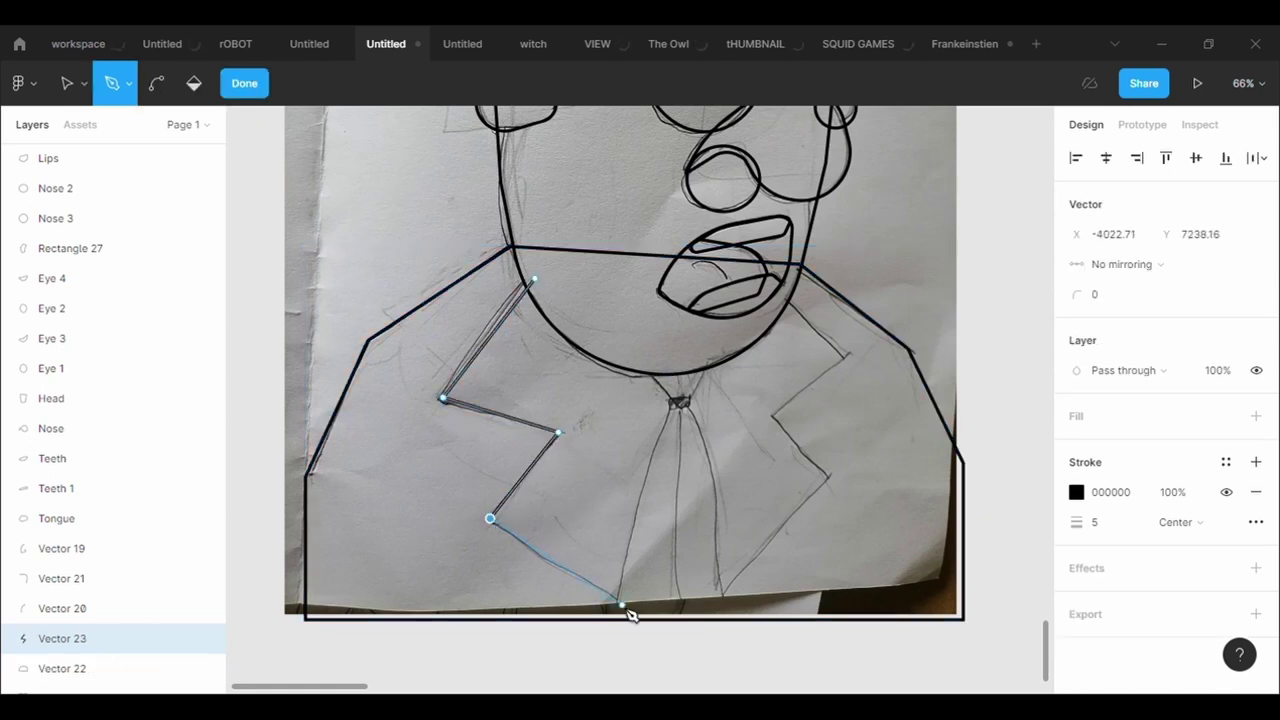
left_click(620, 604)
key("ctrl")
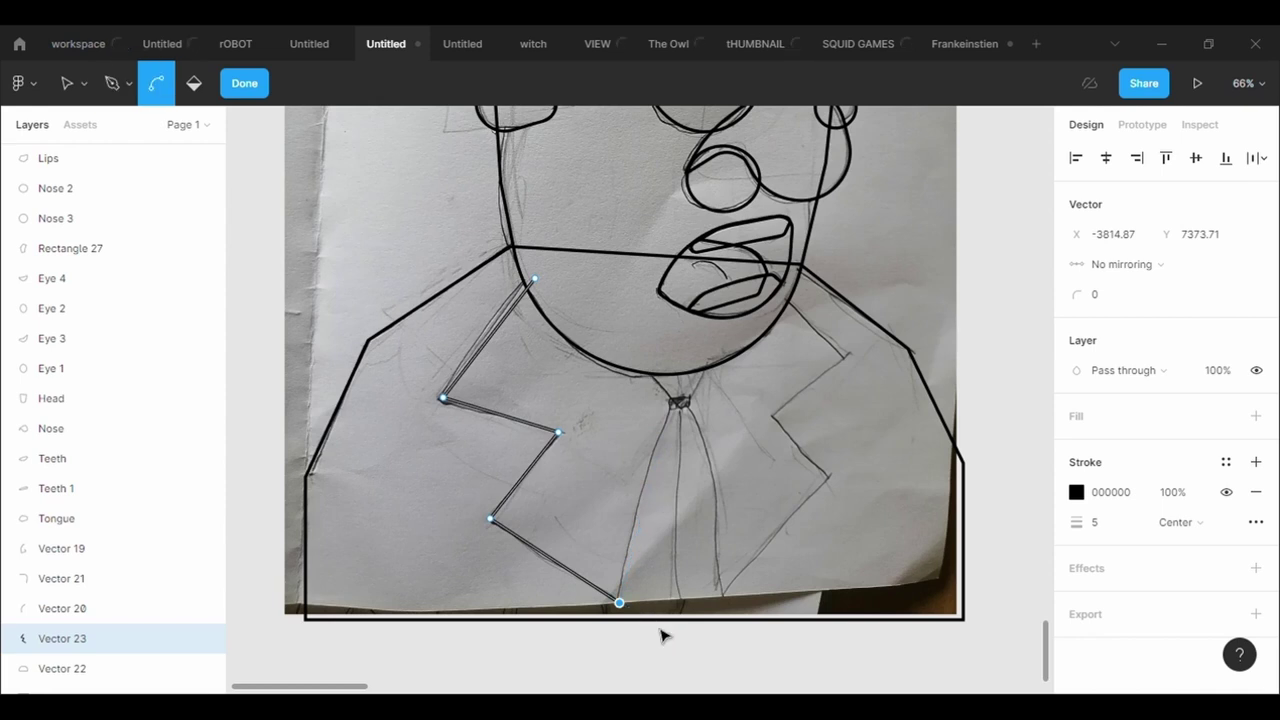
left_click(673, 405)
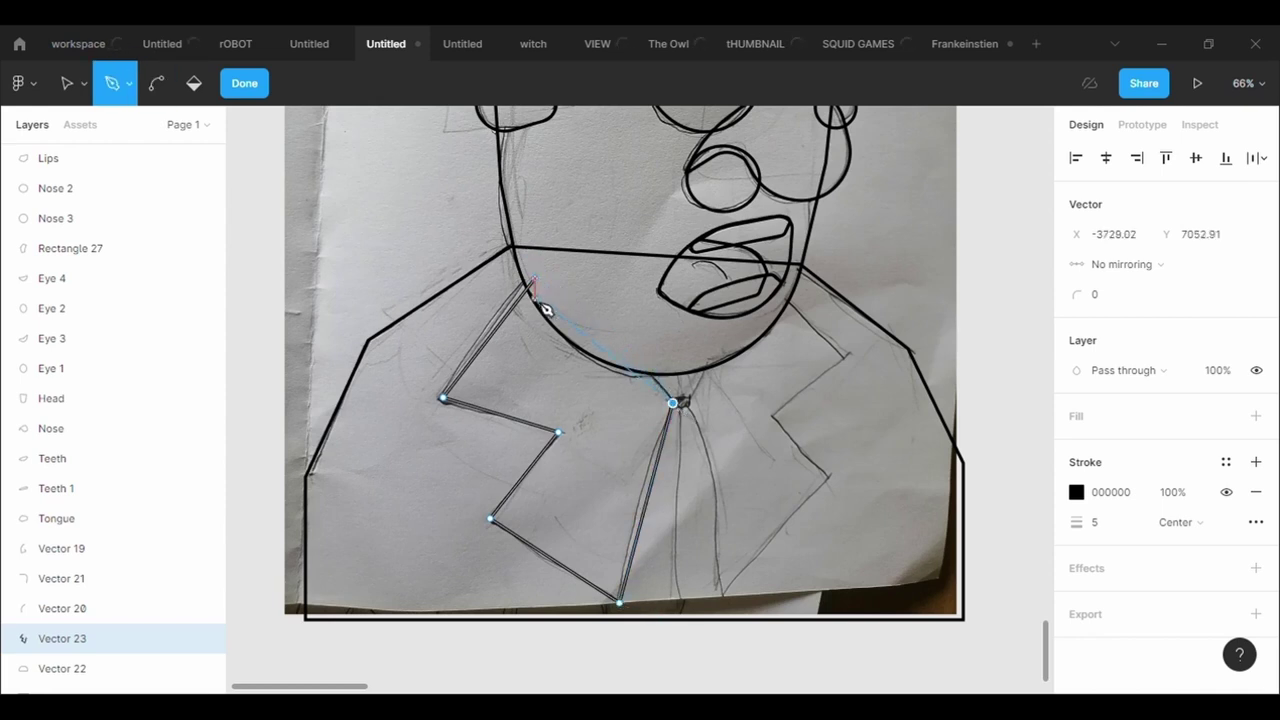
left_click(641, 340)
left_click(535, 280)
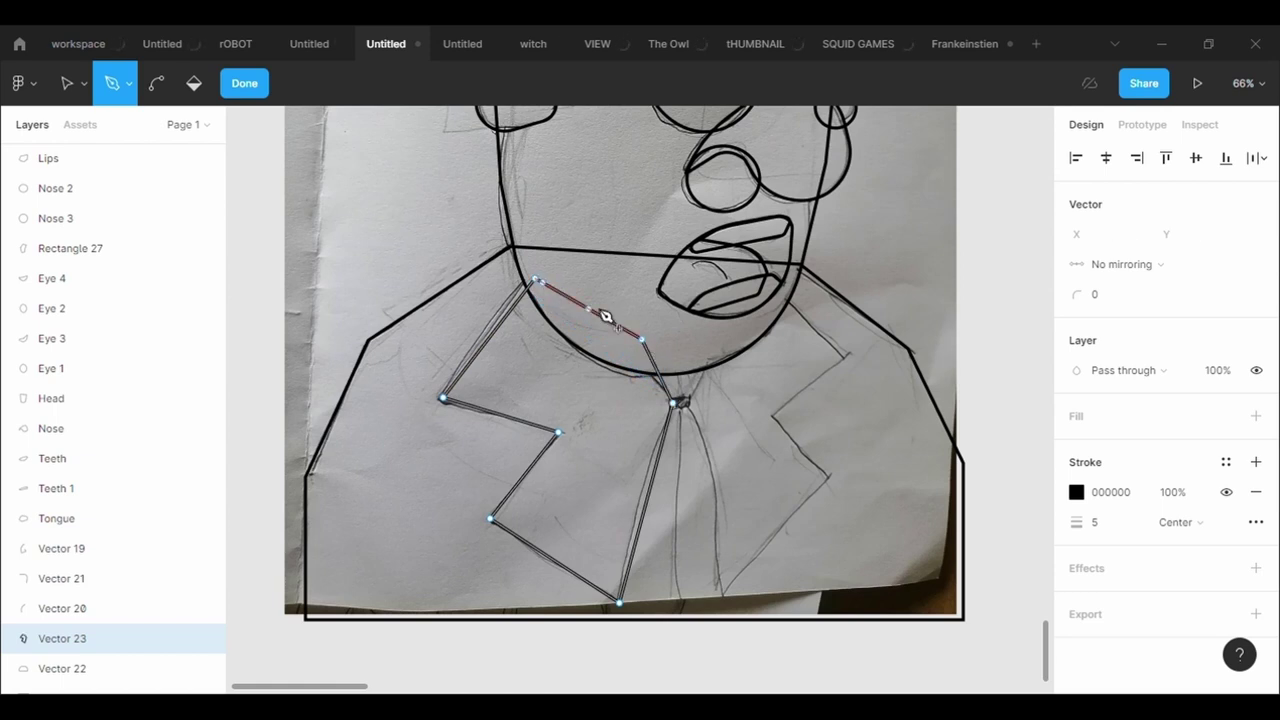
key("Escape")
key("Escape")
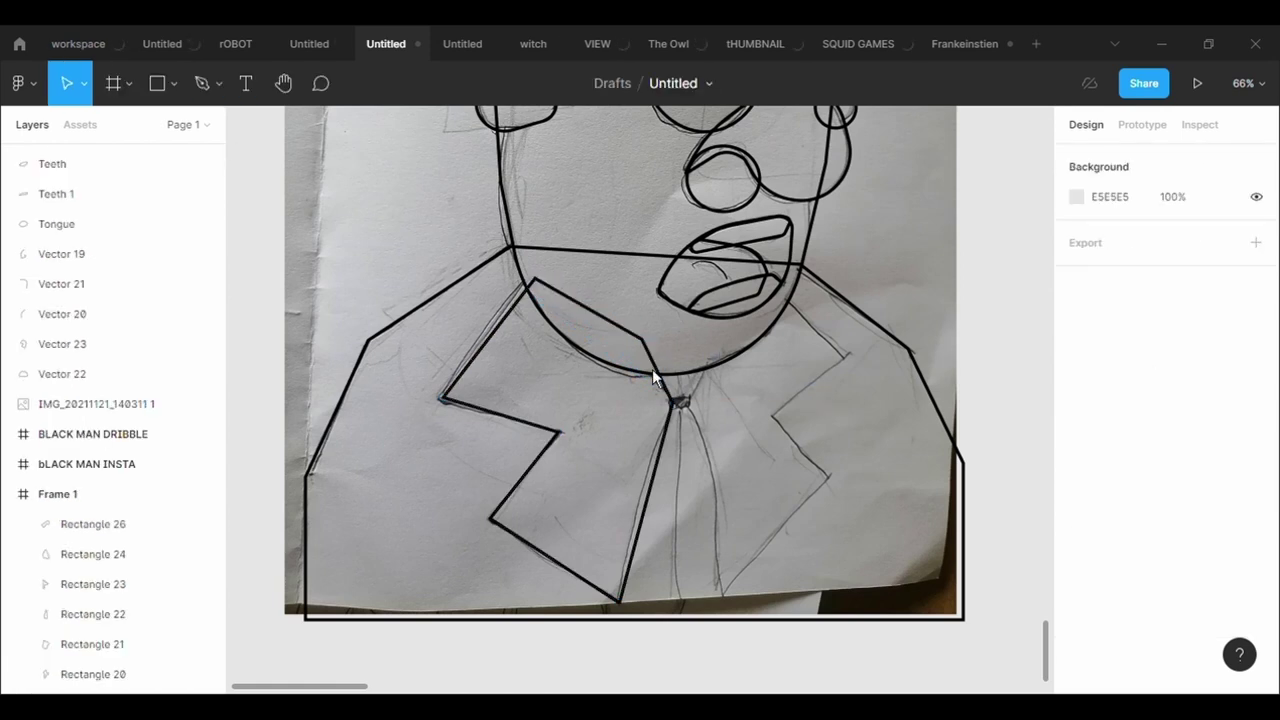
- Trace the right lapel as a closed zigzag outline from the knot to the jacket bottom
left_click(202, 83)
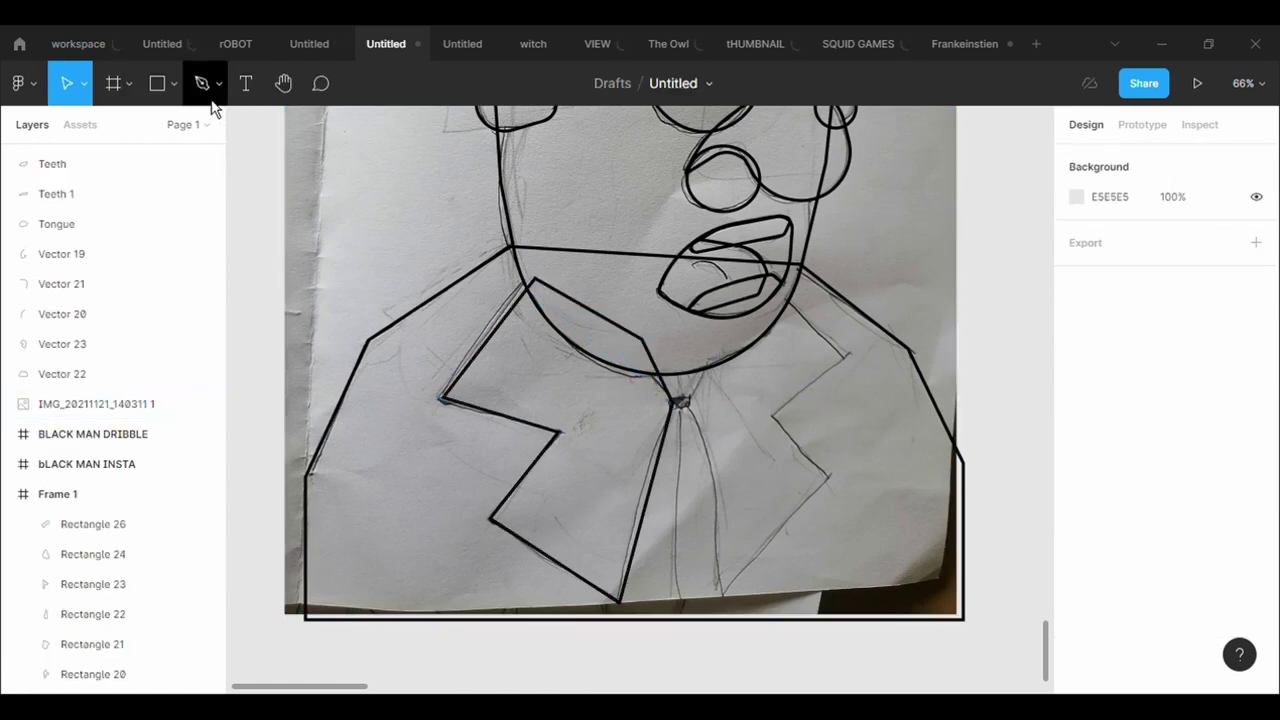
left_click(785, 302)
left_click(714, 334)
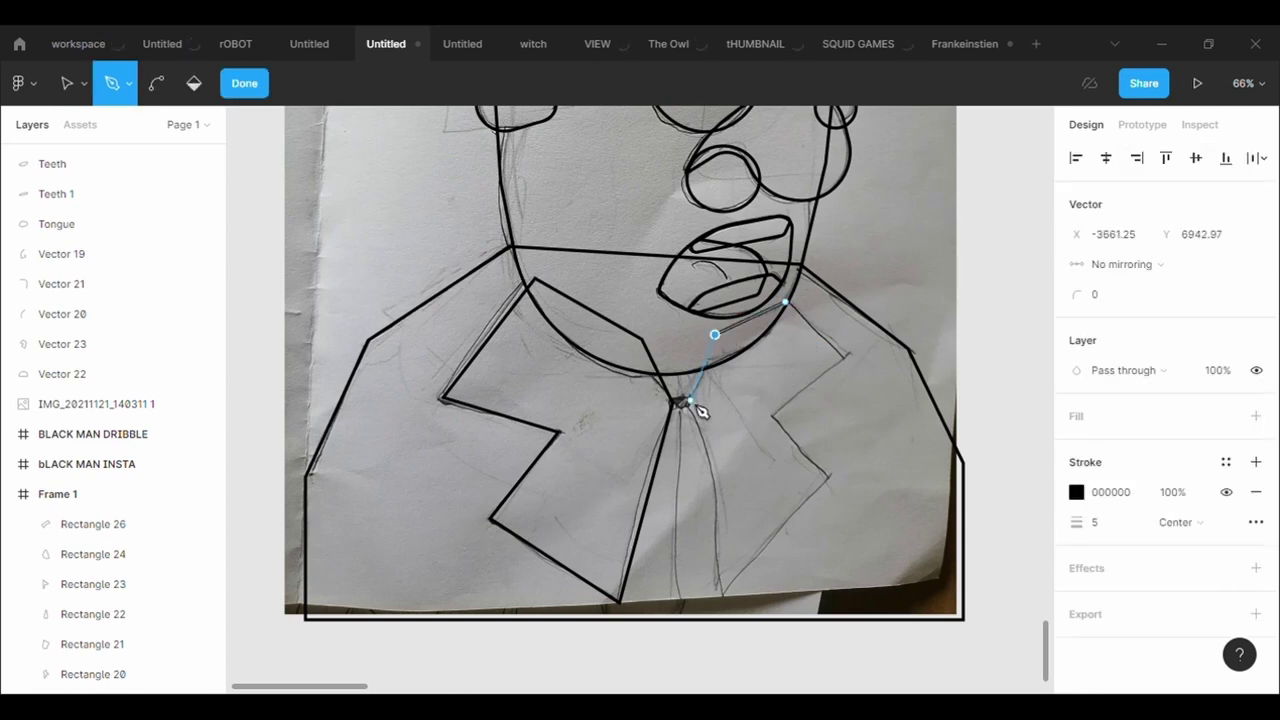
left_click(690, 400)
left_click(721, 599)
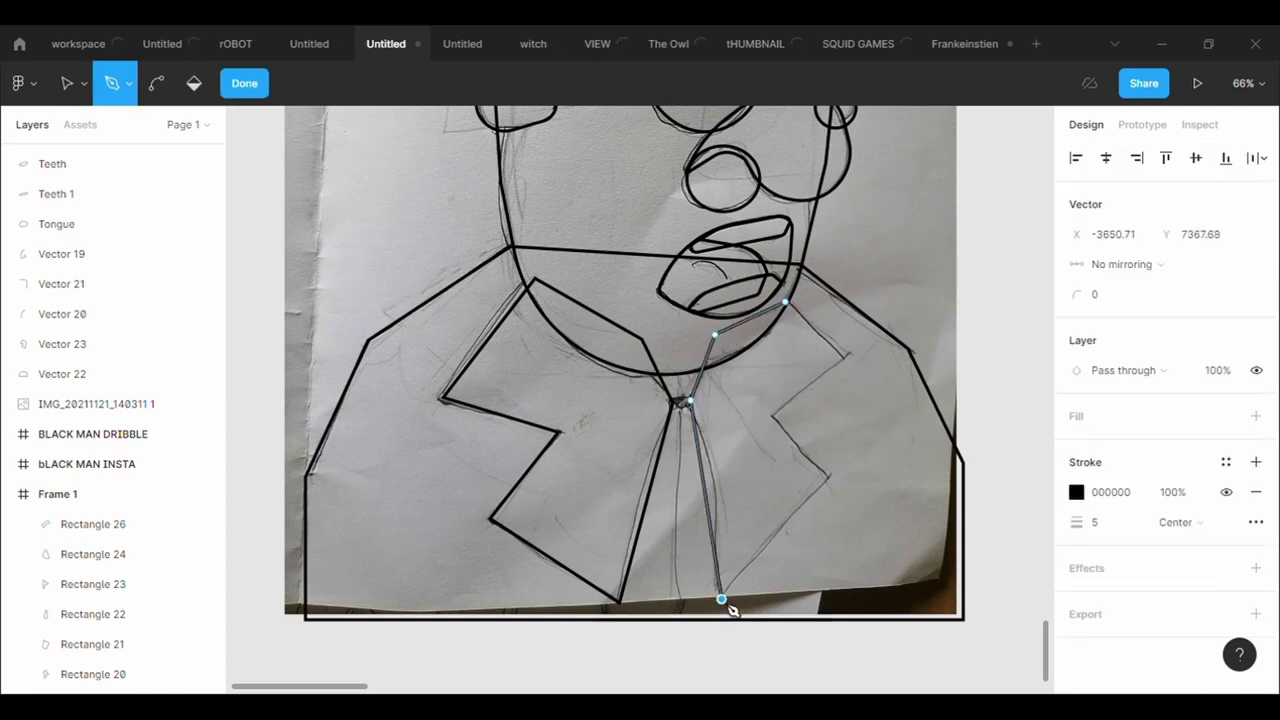
left_click(830, 480)
left_click(772, 415)
left_click(843, 359)
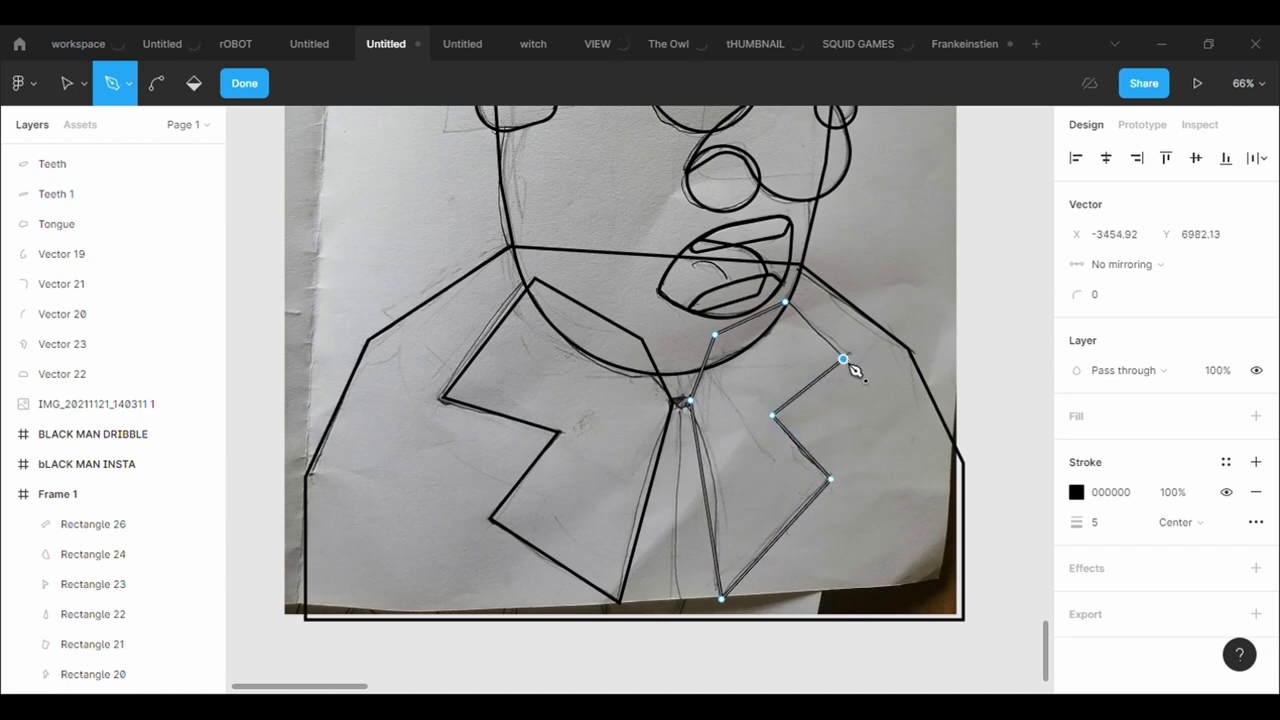
left_click(786, 304)
key("Escape")
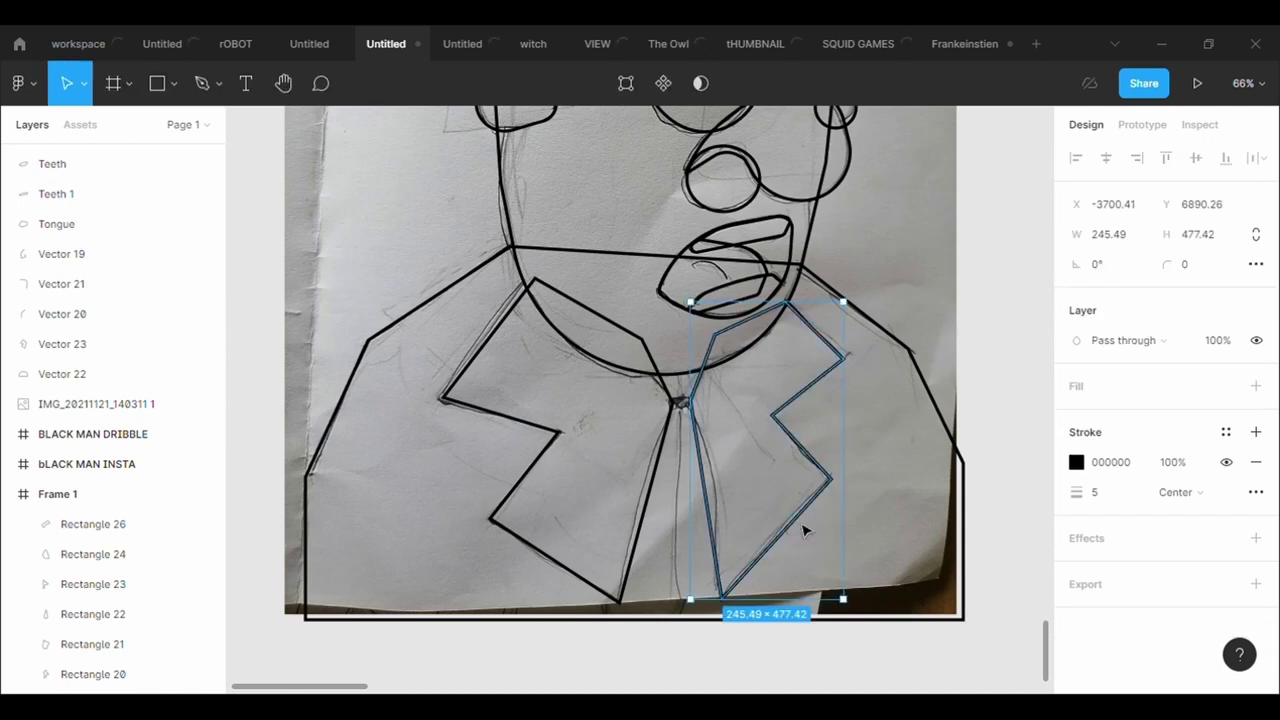
key("Escape")
- Draw a vertical tie line from the knot down to the jacket bottom
key("p")
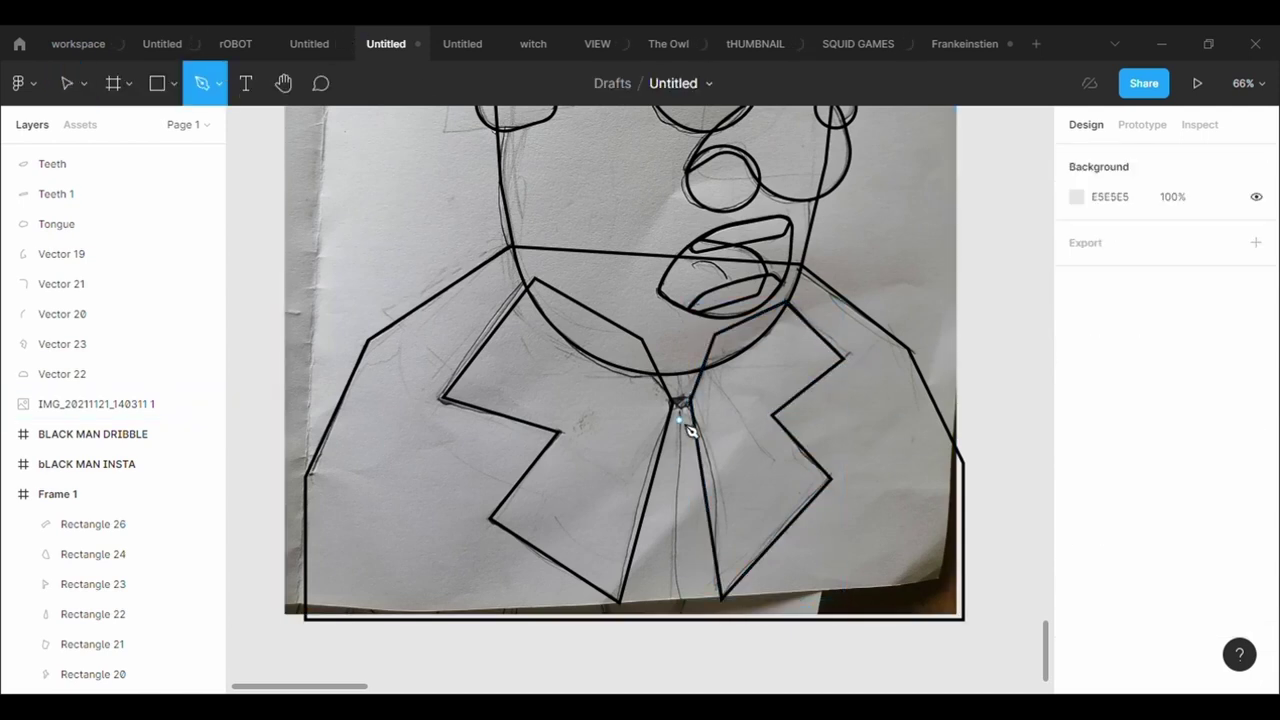
left_click(681, 405)
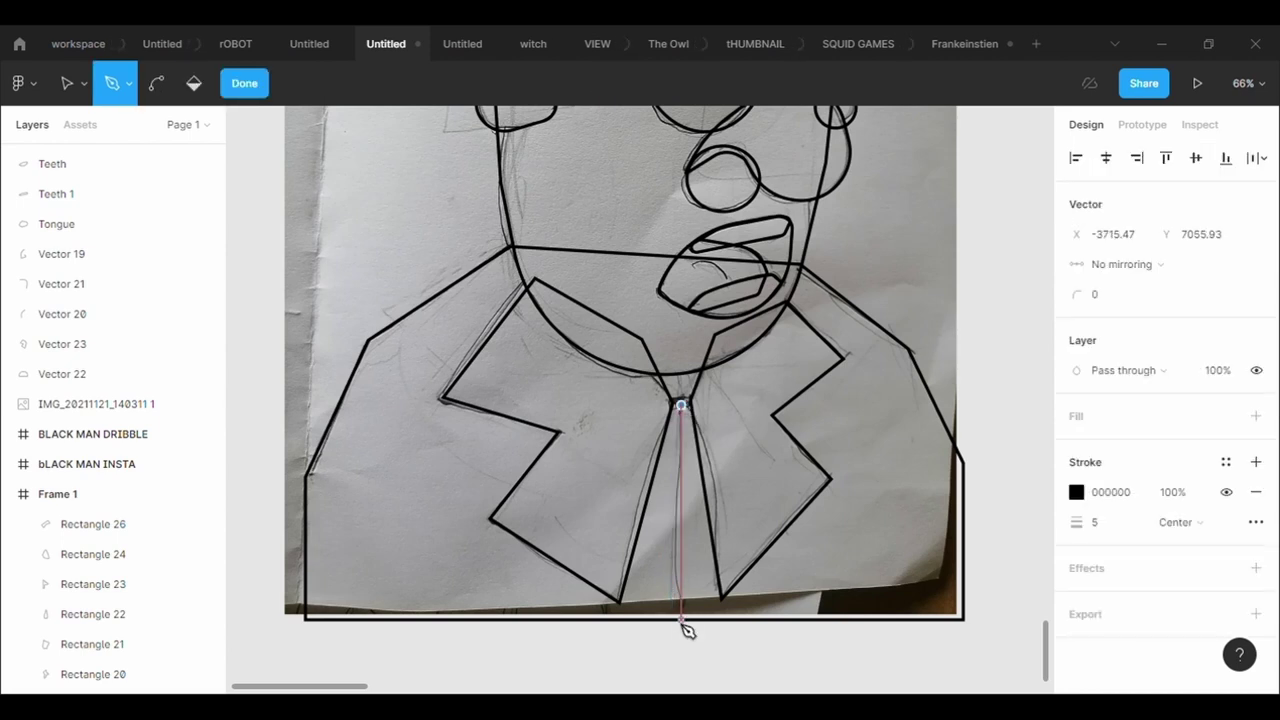
left_click(677, 622)
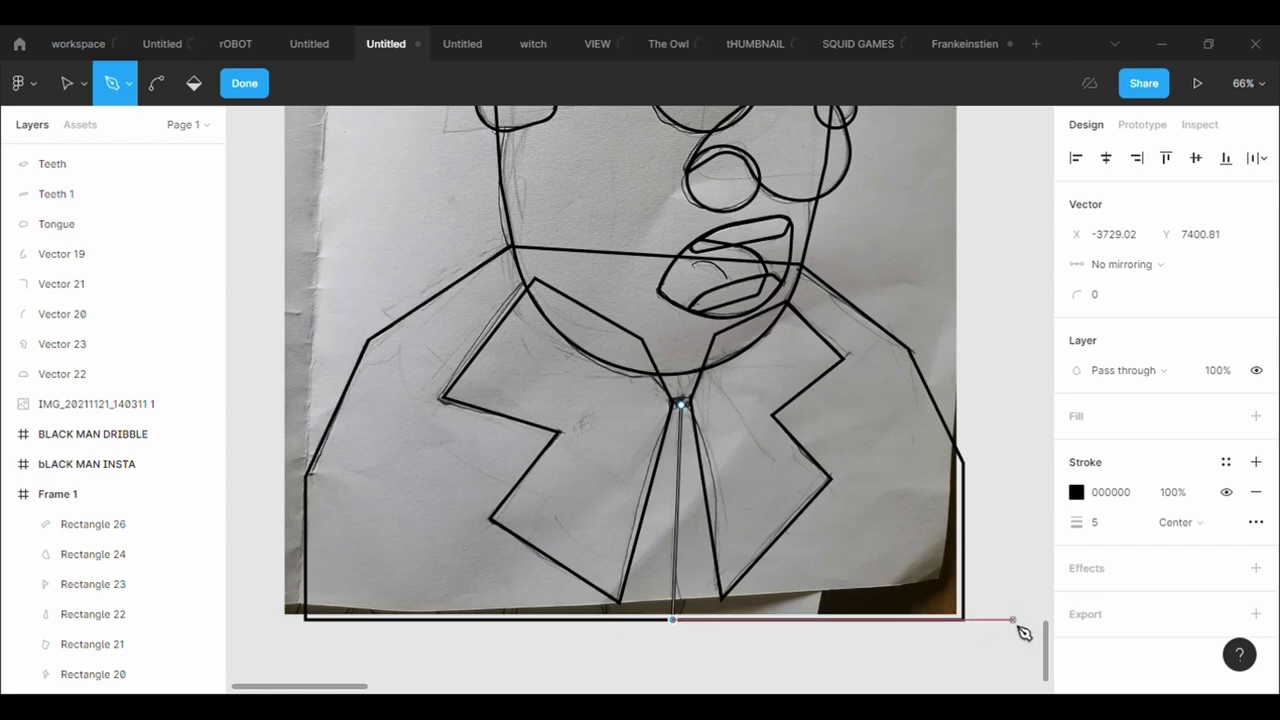
key("Escape")
key("Escape")
- Draw a small rectangle over the tie knot and fill it black (000000)
left_click(174, 84)
left_click(142, 128)
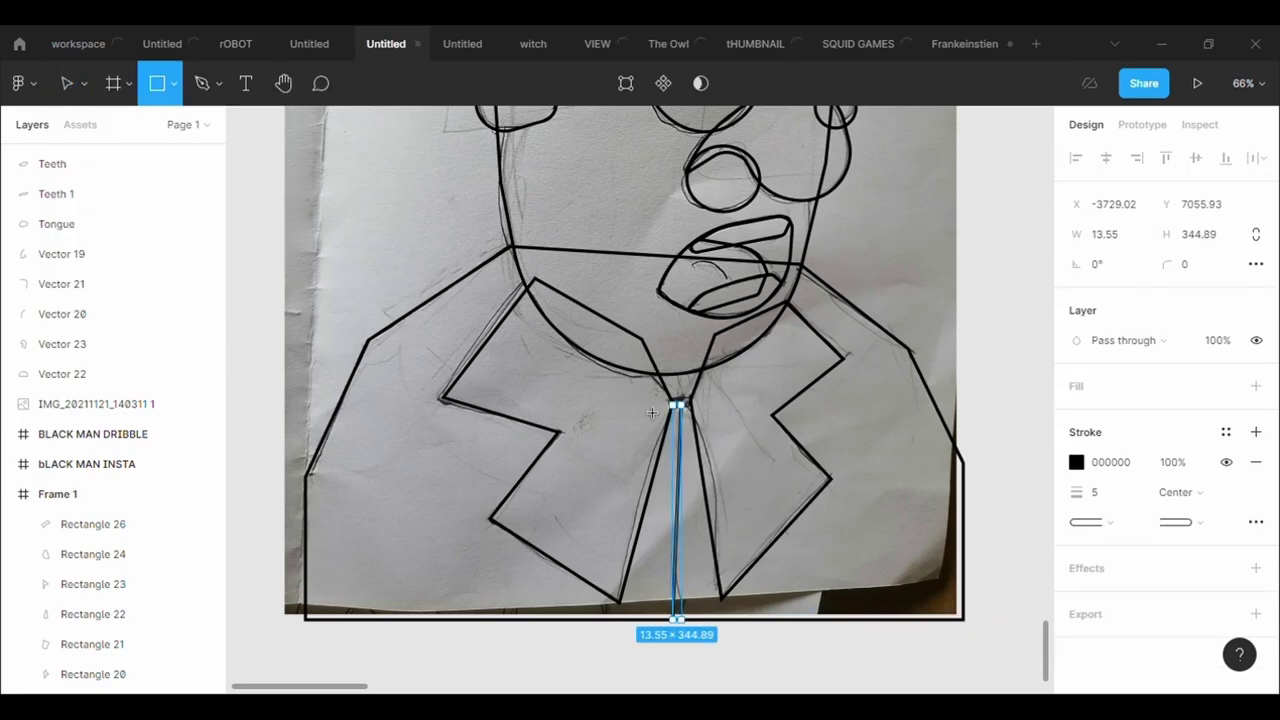
scroll(632, 412, "up", 5)
left_click_drag(716, 400, 766, 442)
left_click(1076, 416)
left_click(836, 449)
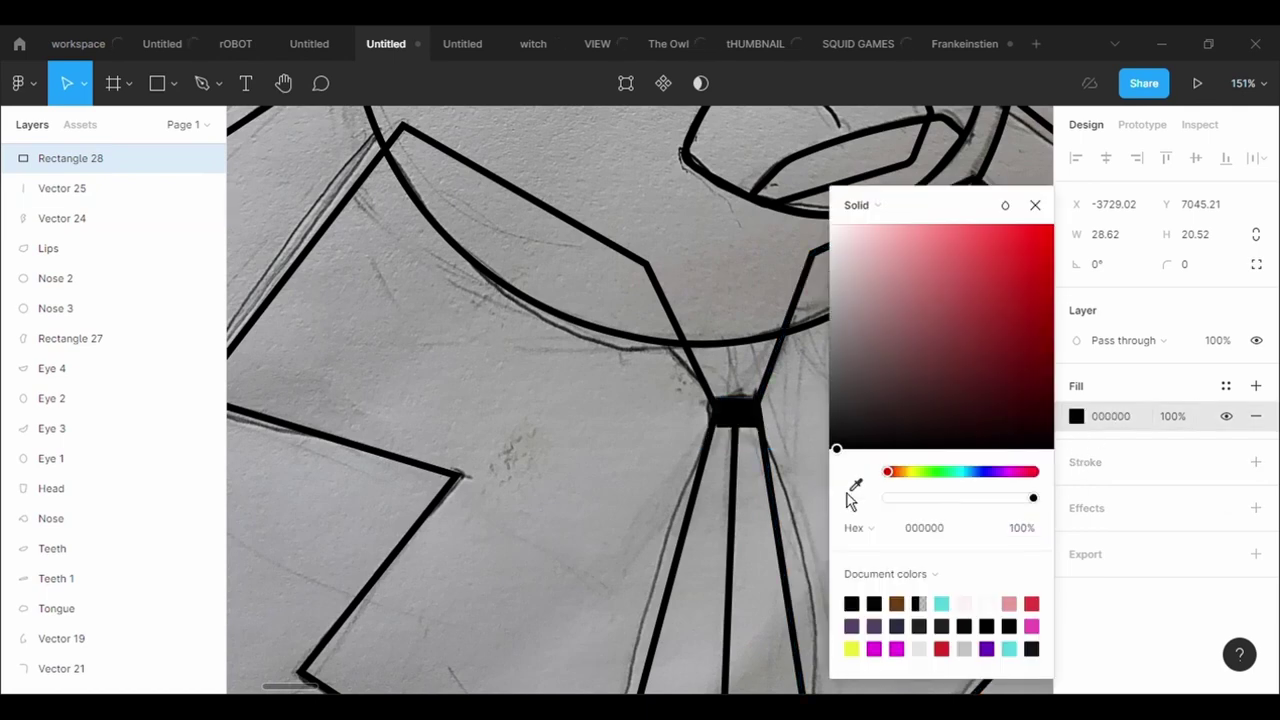
left_click(1185, 668)
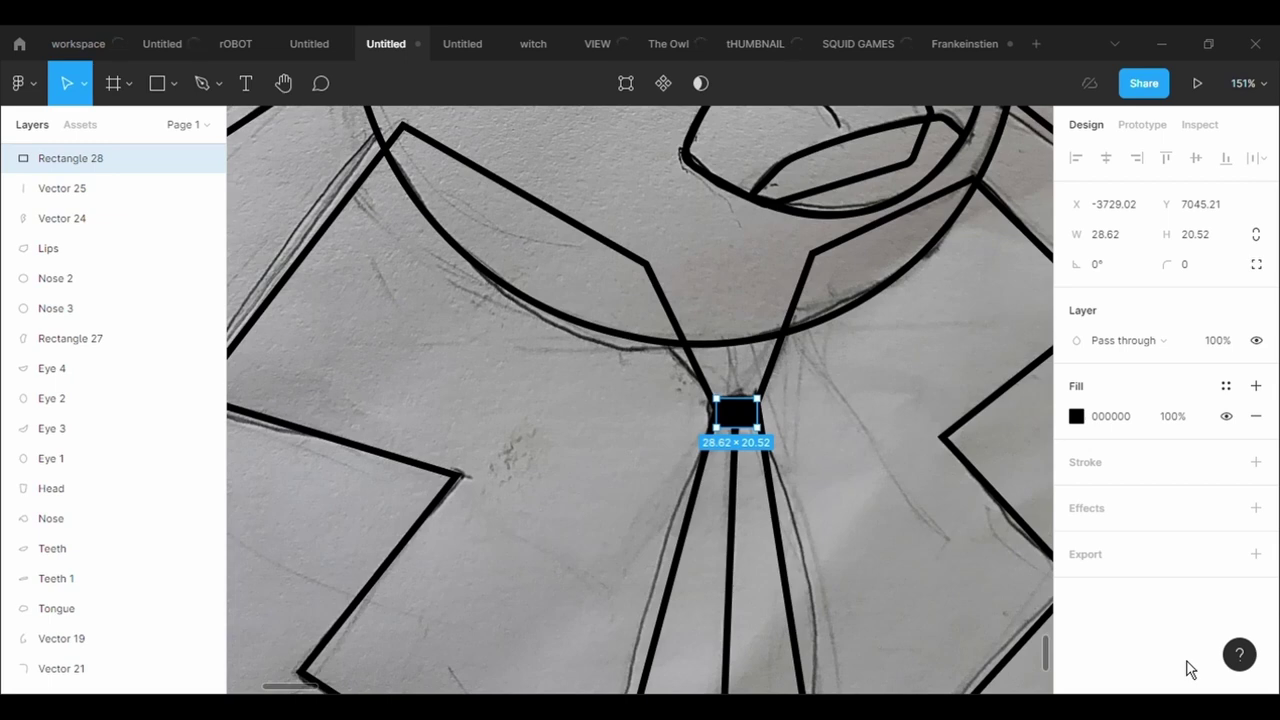
- Zoom out over the traced portrait and select the reference sketch photo
scroll(880, 519, "down", 3)
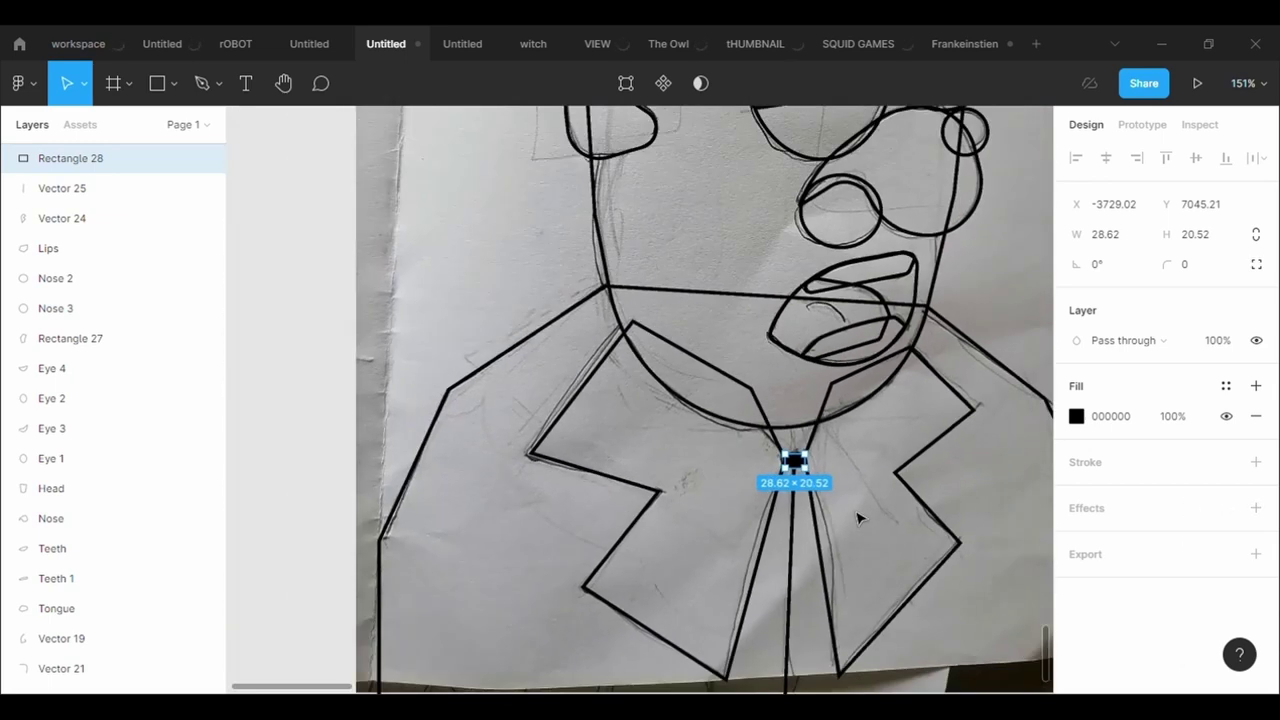
scroll(977, 509, "down", 2)
left_click(977, 509)
scroll(977, 509, "up", 1)
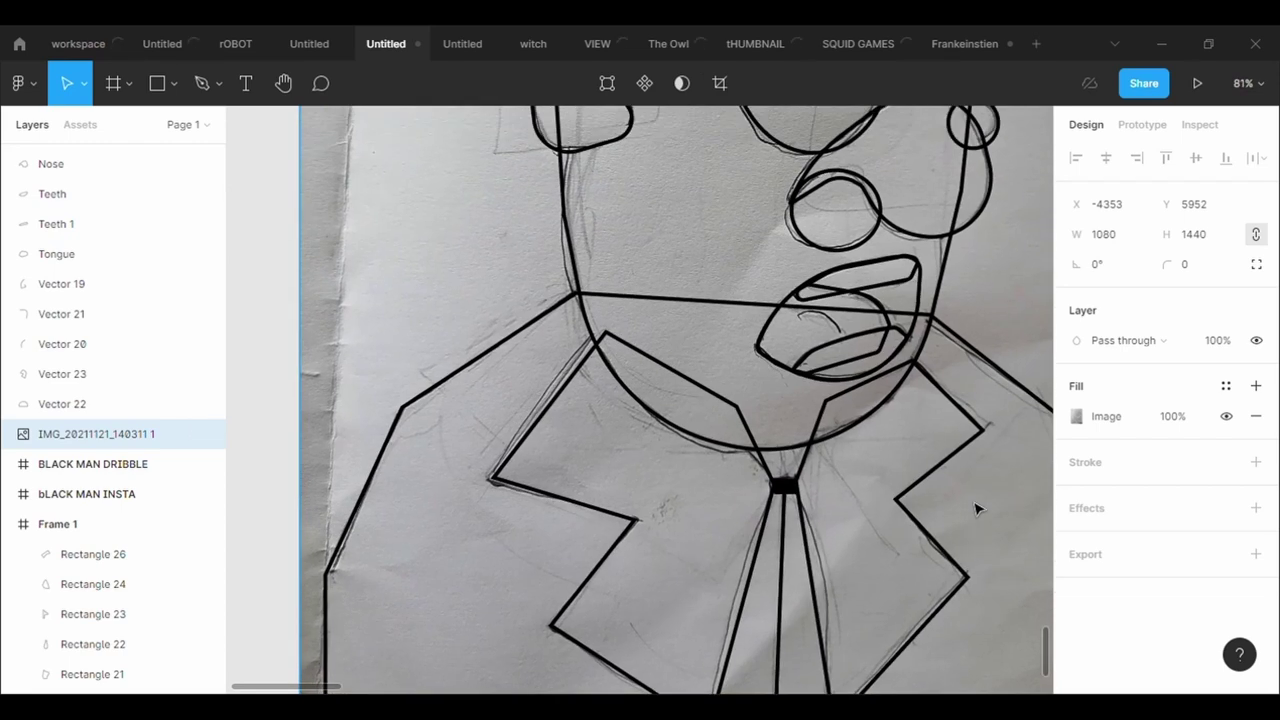
scroll(748, 485, "down", 5)
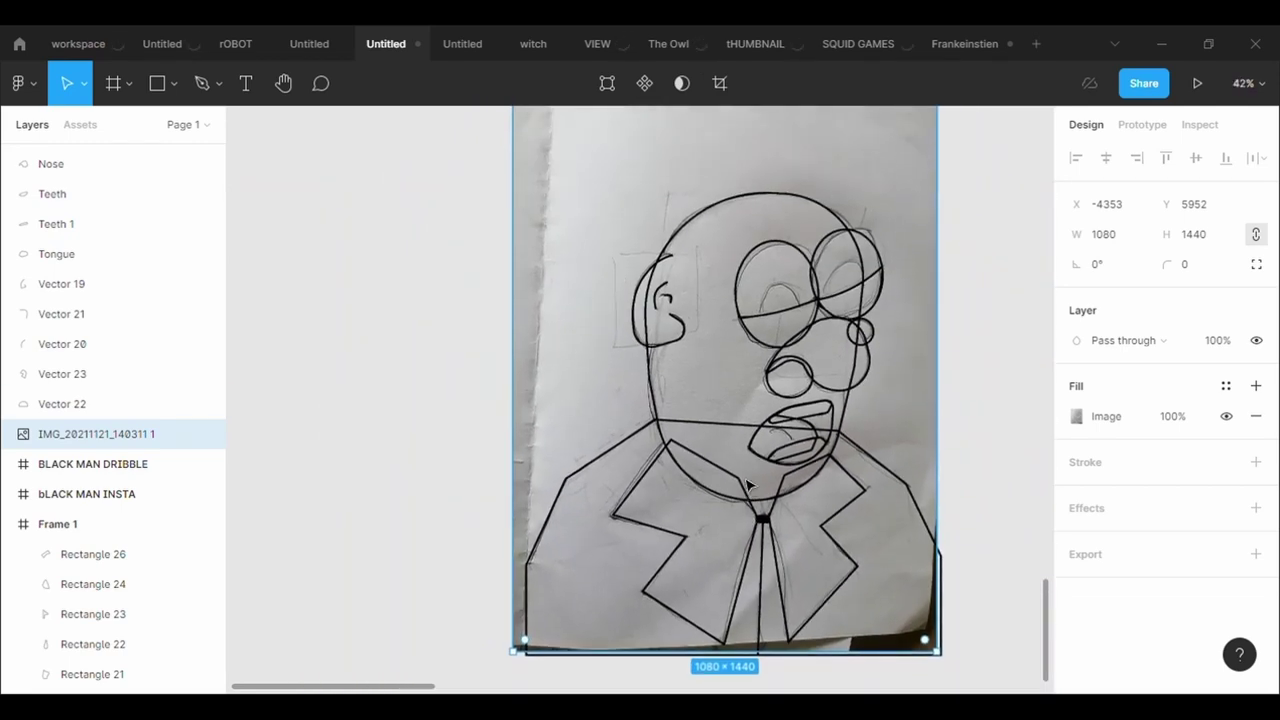
- Draw an ellipse half-disc over the left eye and tilt it to about 12 degrees
left_click(174, 83)
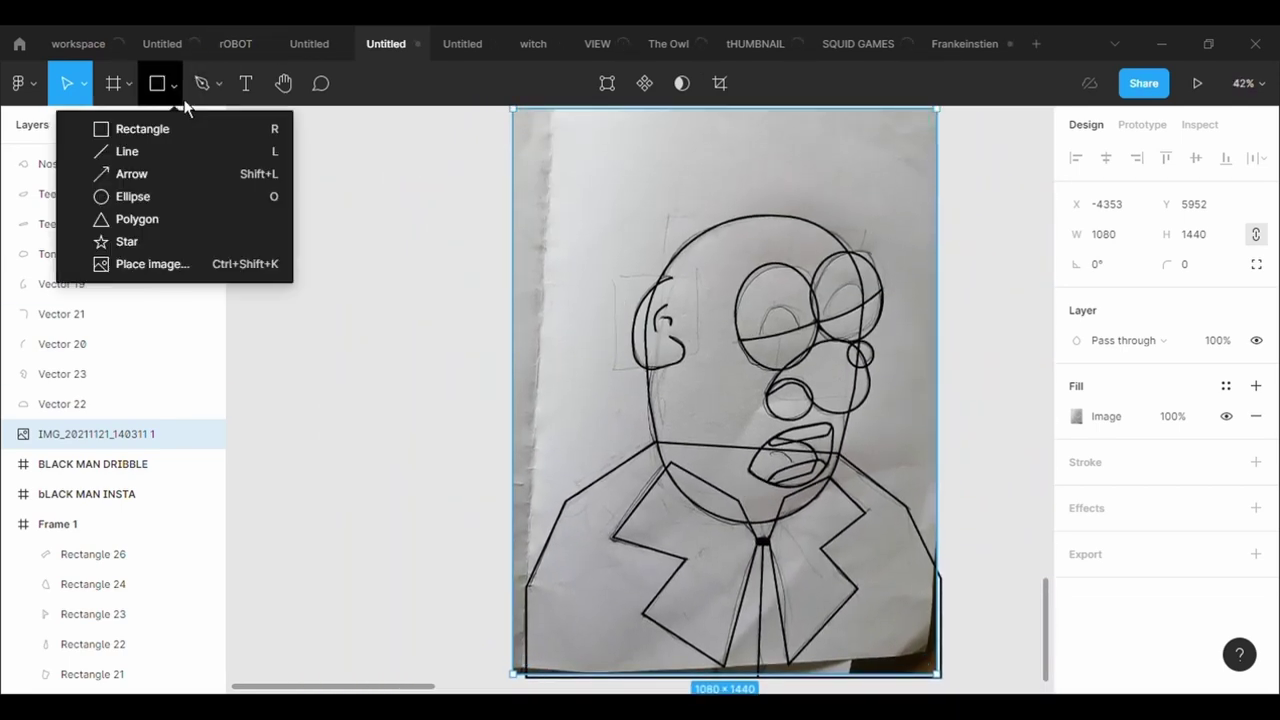
left_click(168, 195)
mouse_move(782, 320)
left_mouse_down()
mouse_move(824, 364)
mouse_move(698, 336)
left_mouse_up()
scroll(822, 343, "up", 5)
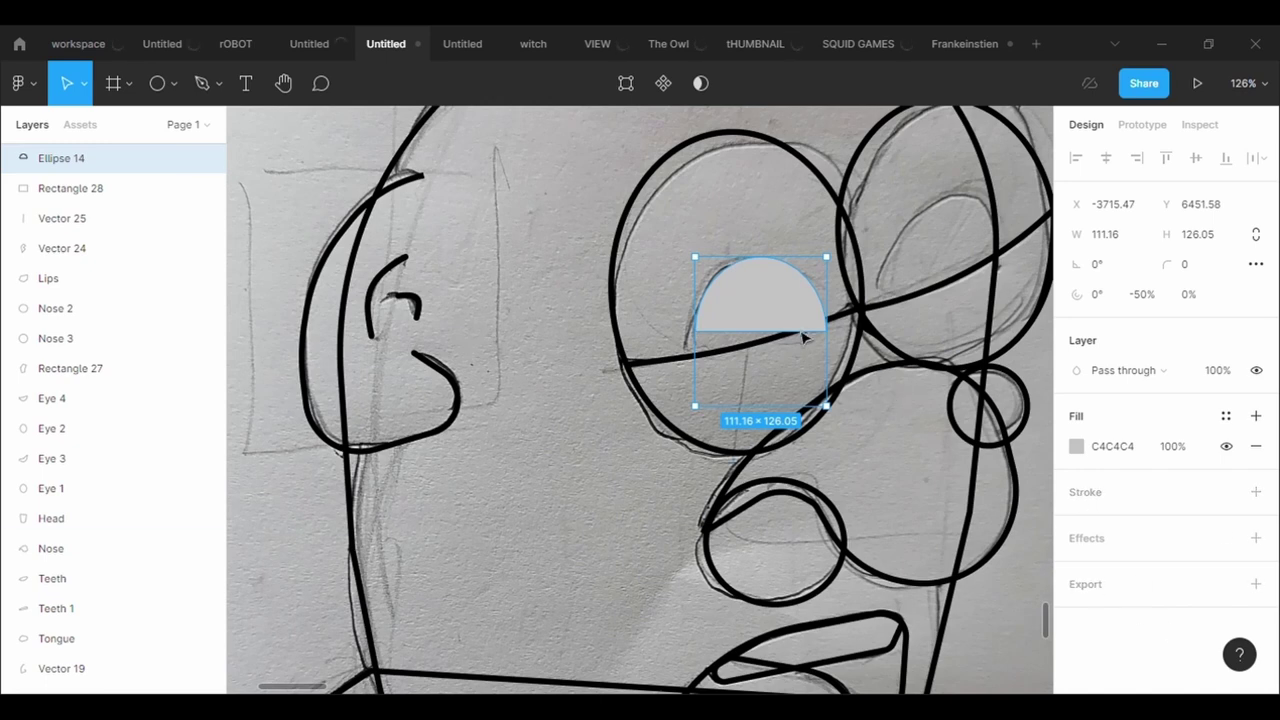
left_click_drag(782, 312, 767, 320)
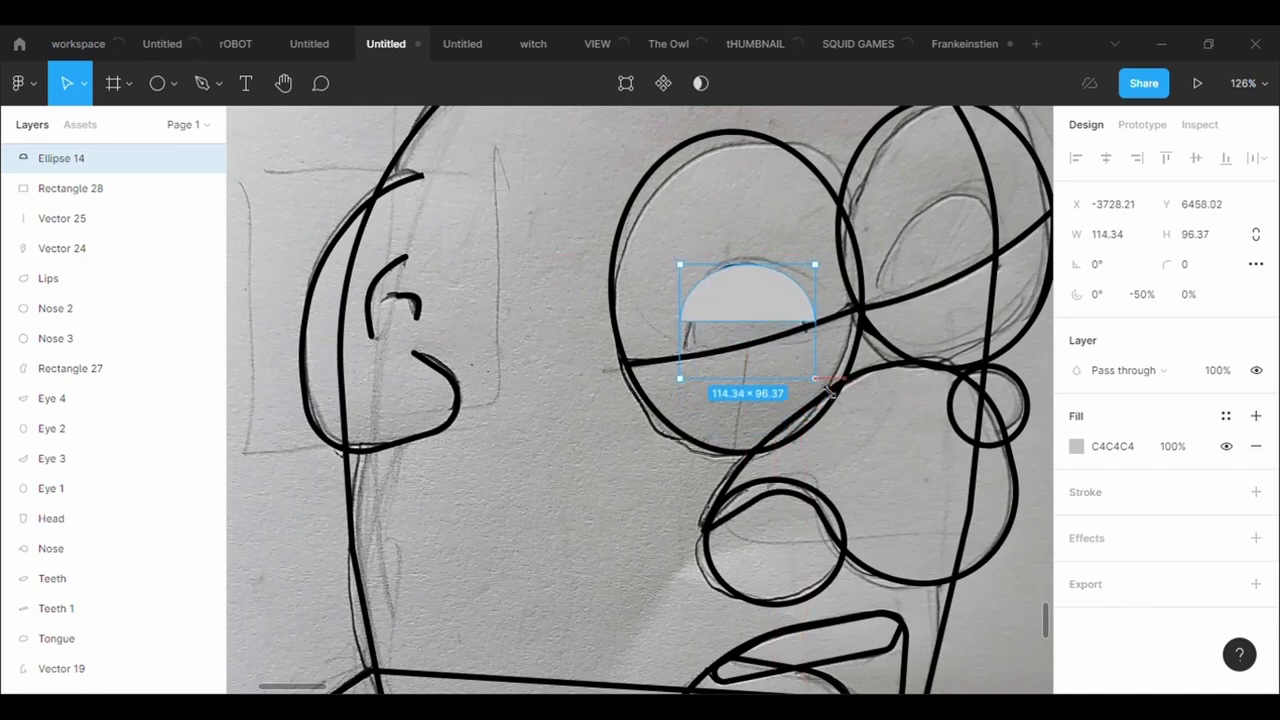
left_click_drag(828, 437, 832, 410)
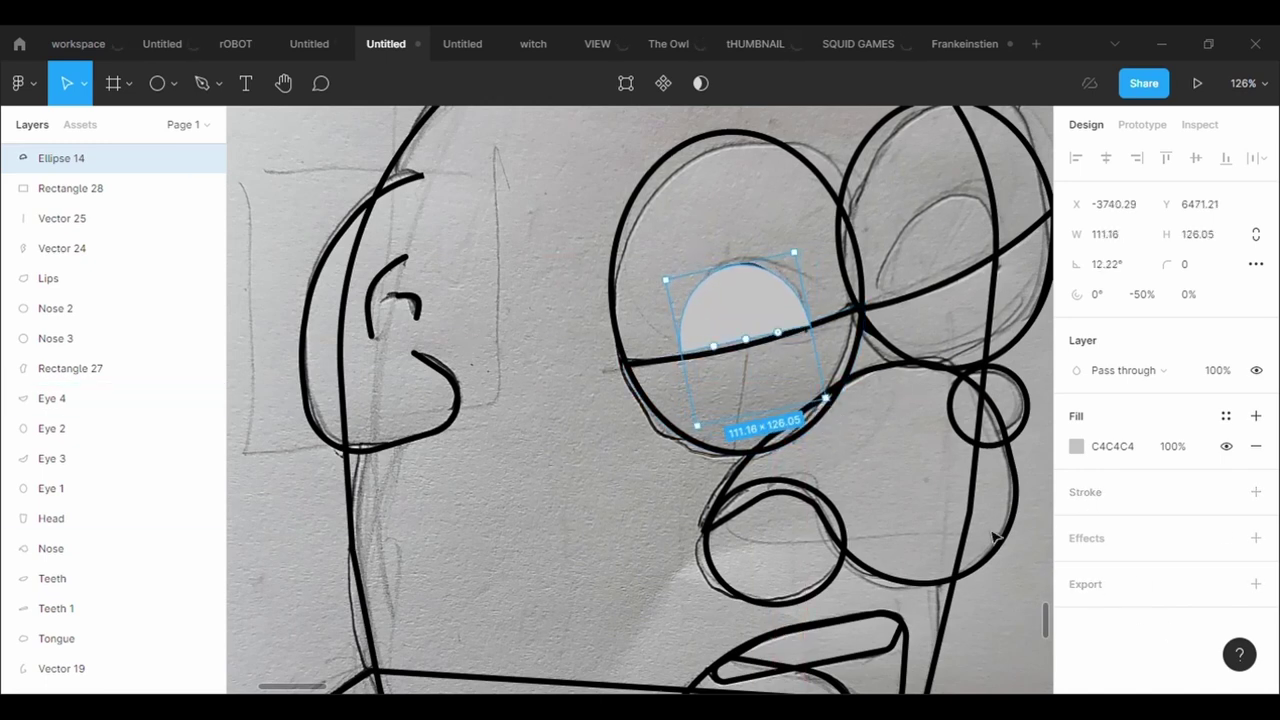
- Give the left eyelid a 5 px black stroke and stretch it slightly taller
left_click(1100, 498)
left_click(1128, 556)
type("5")
key("Return")
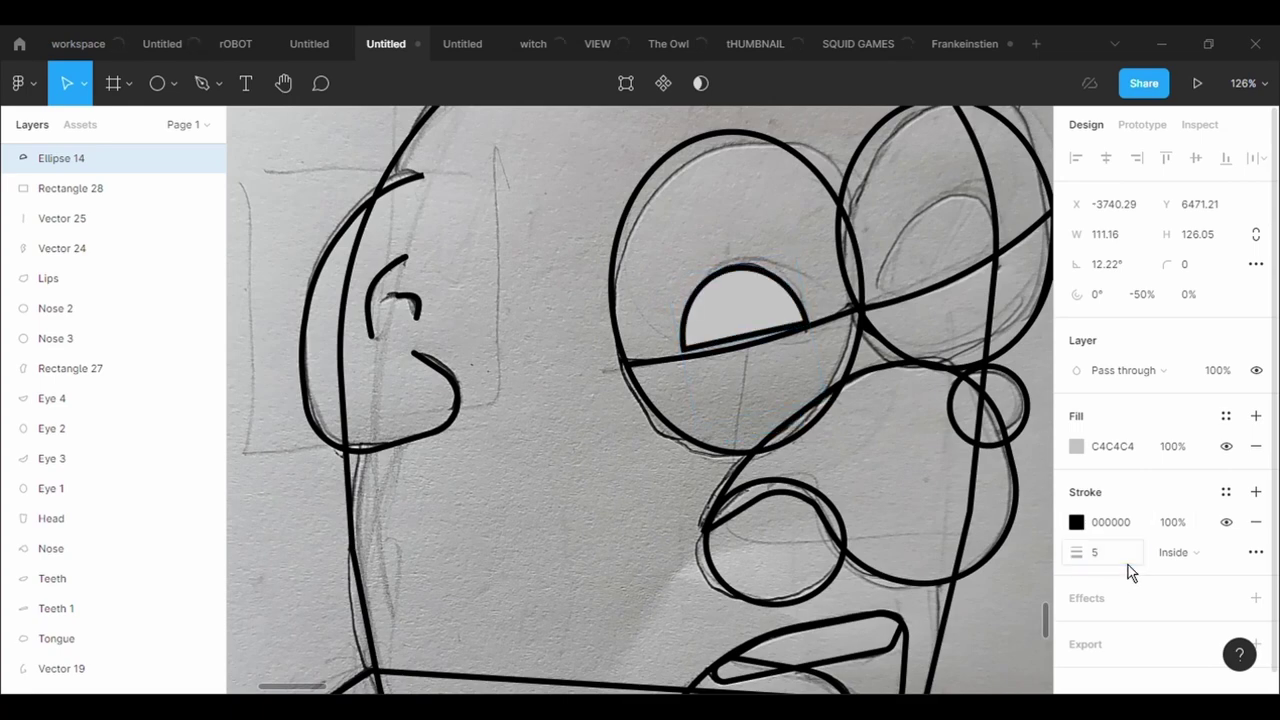
scroll(774, 406, "up", 3)
scroll(774, 406, "up", 2)
left_click_drag(792, 436, 796, 458)
scroll(912, 470, "down", 4)
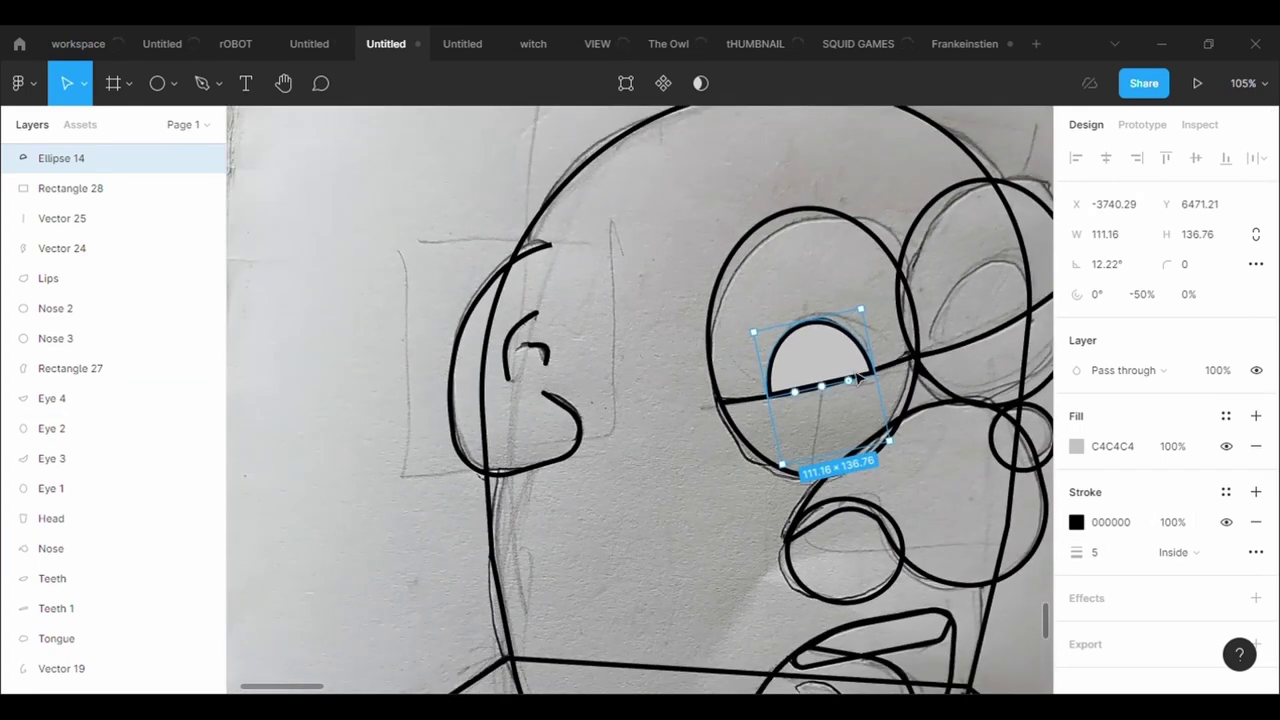
- Paste a copy onto the right eye, widen it and rotate it to about 18 degrees
key("ctrl+v")
left_click_drag(845, 368, 1024, 316)
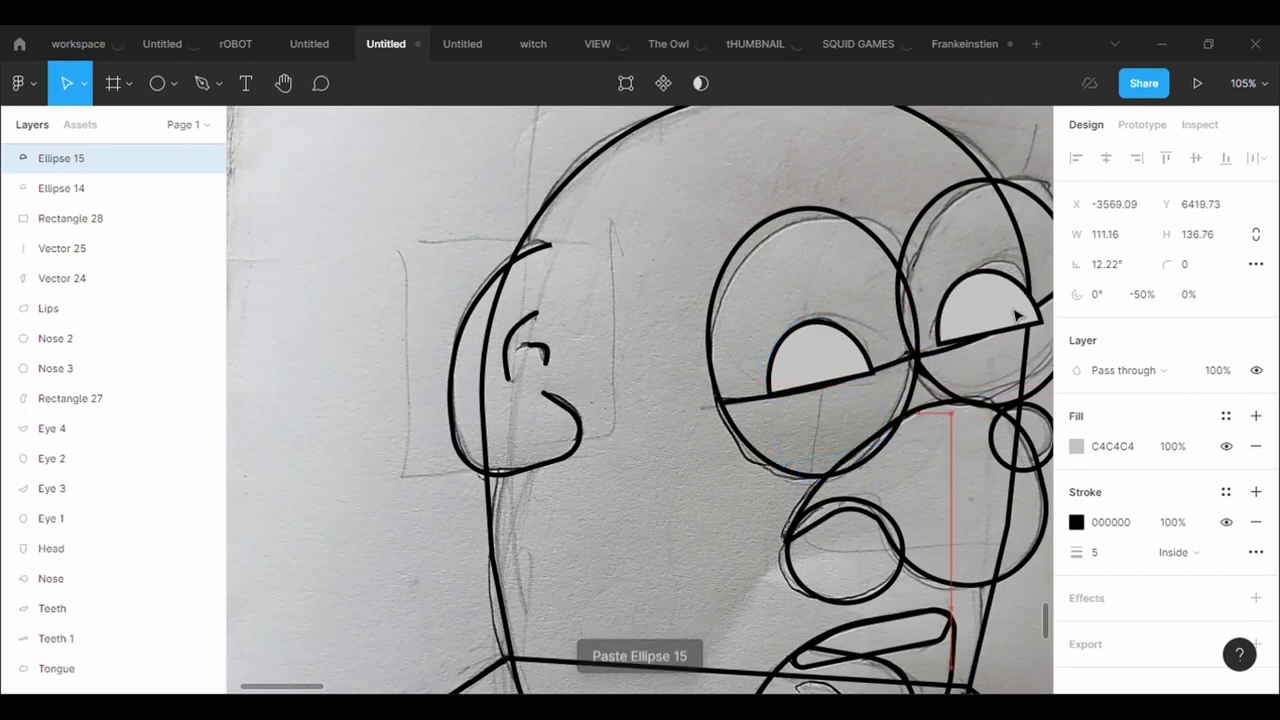
scroll(1051, 343, "right", 5)
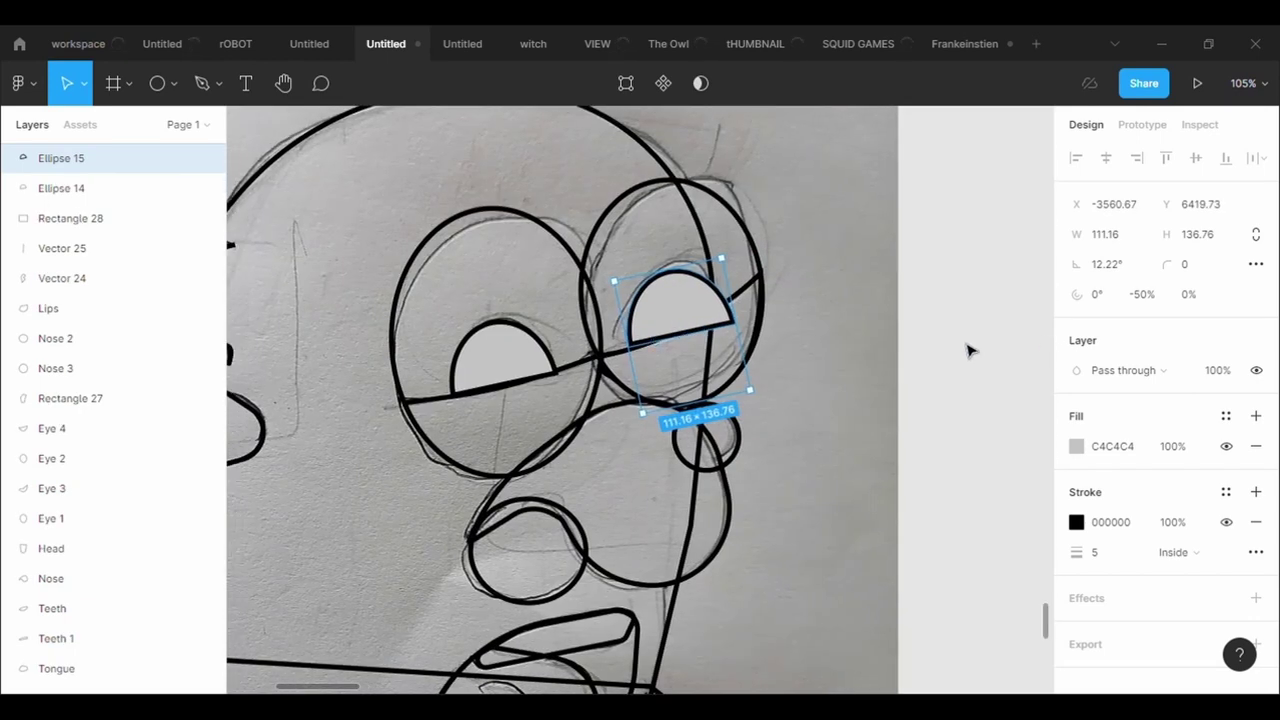
scroll(900, 375, "up", 1)
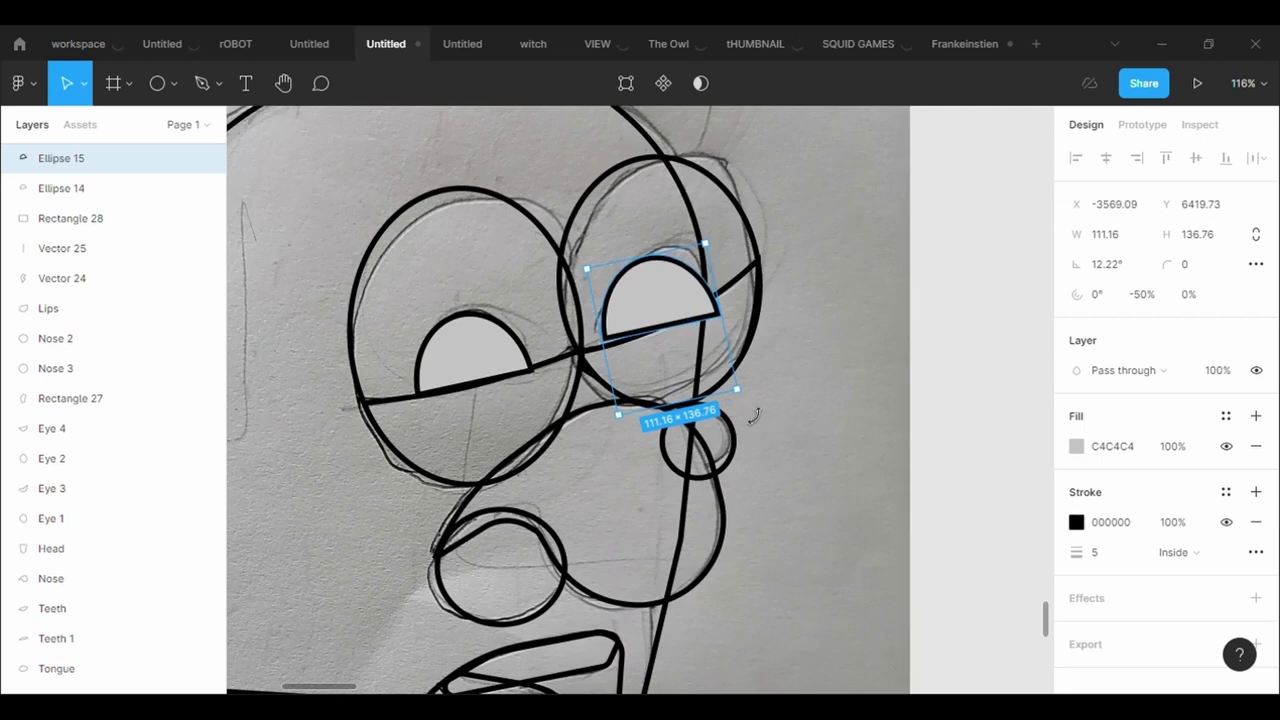
mouse_move(755, 418)
left_mouse_down()
mouse_move(758, 395)
mouse_move(752, 405)
left_mouse_up()
key("Return")
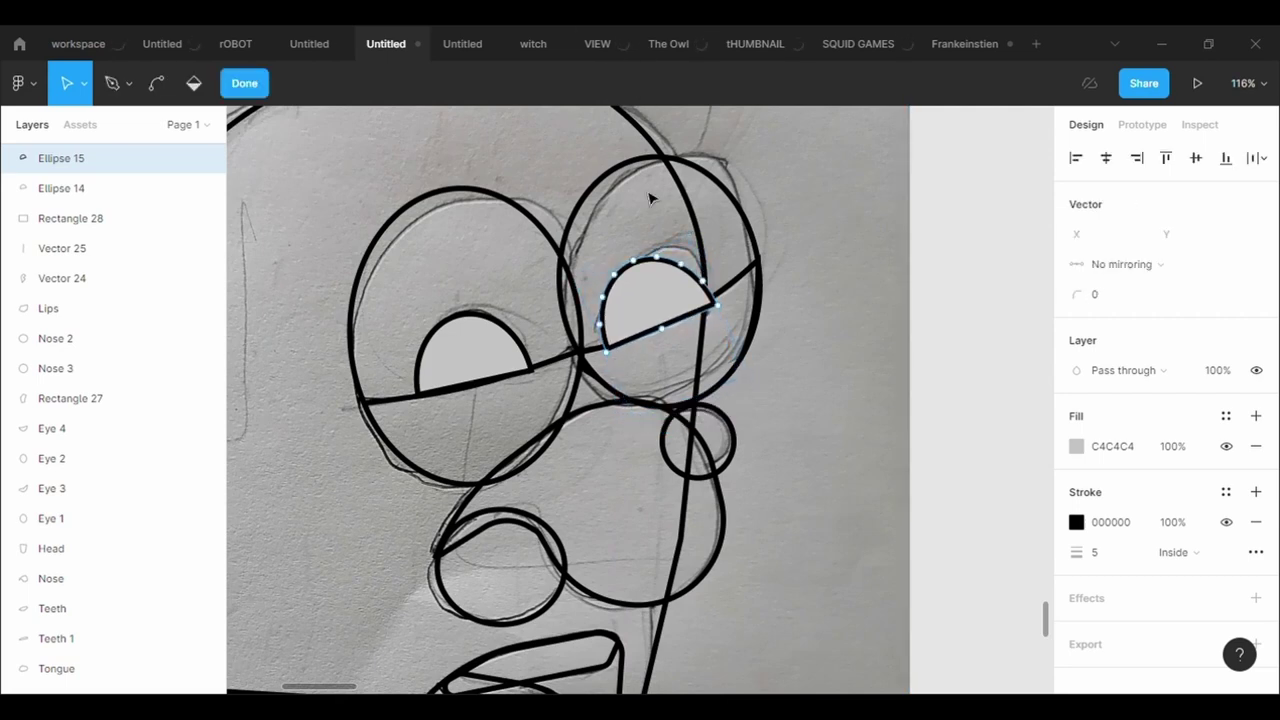
key("Escape")
mouse_move(718, 302)
left_mouse_down()
mouse_move(748, 313)
mouse_move(734, 319)
left_mouse_up()
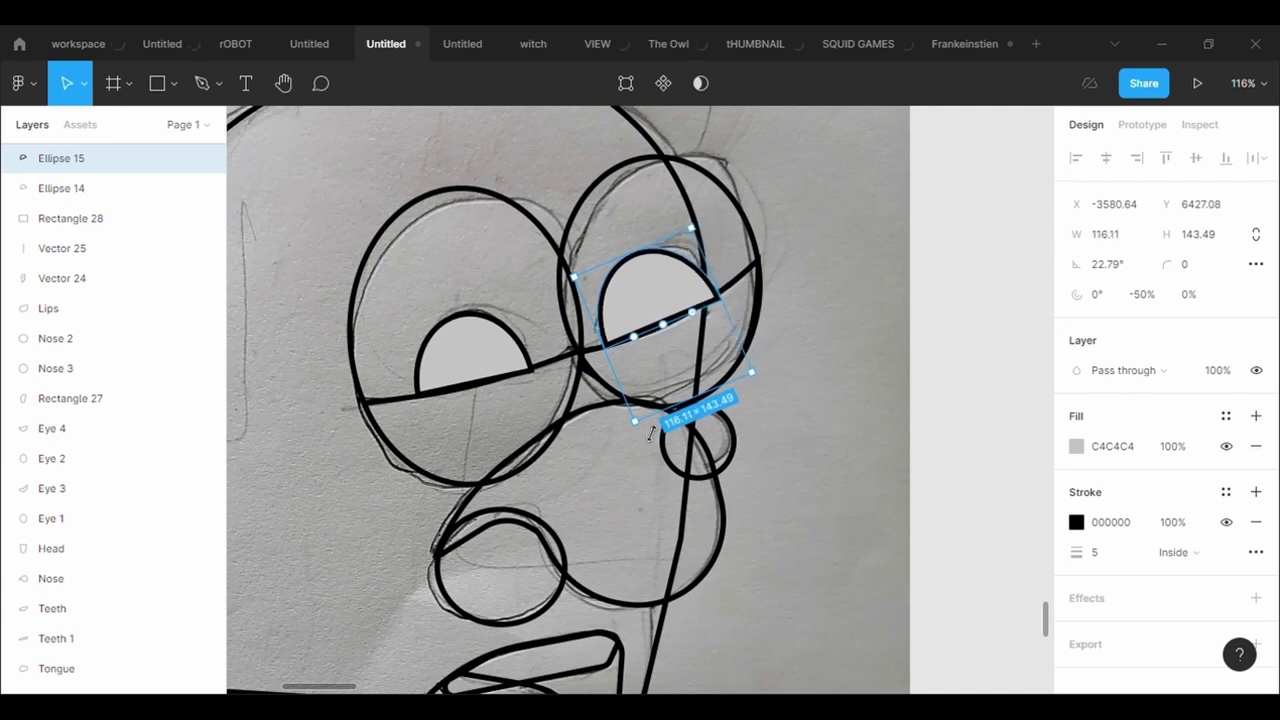
left_click_drag(640, 444, 634, 440)
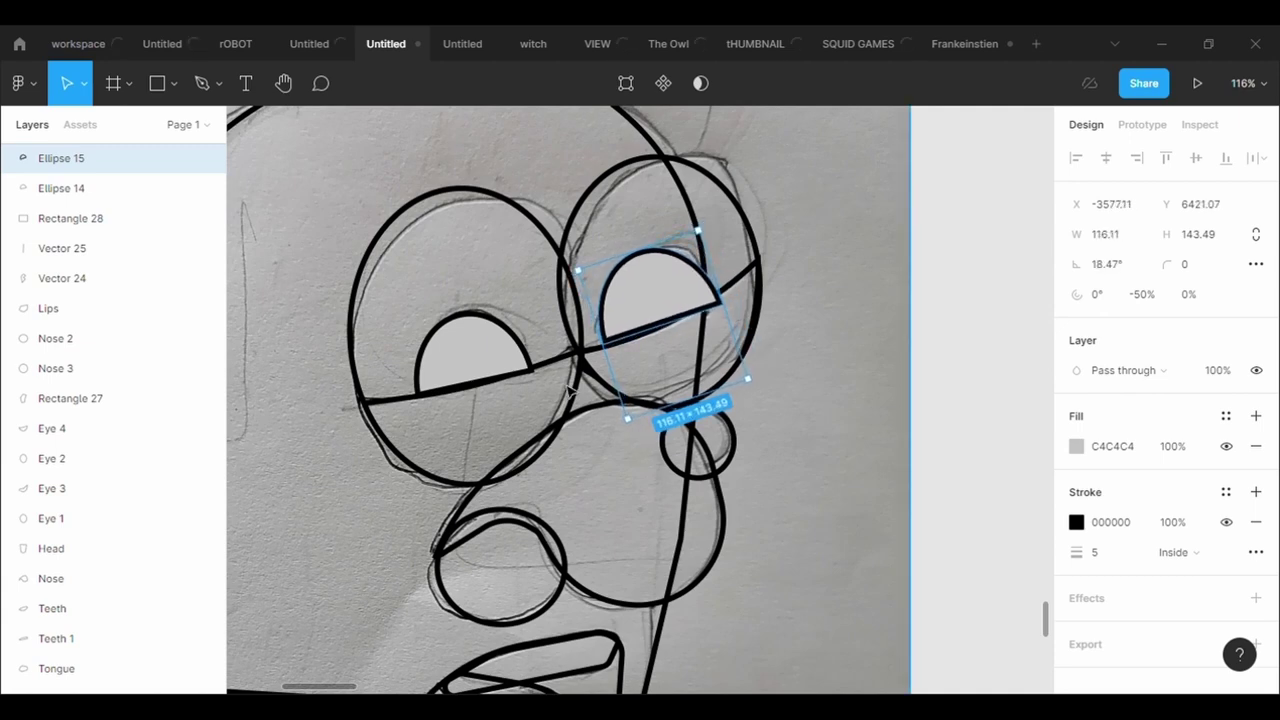
- Rename the left and right eyelid layers to Eye 5 and Eye 6
left_click(465, 388)
key("ctrl+r")
key("BackSpace")
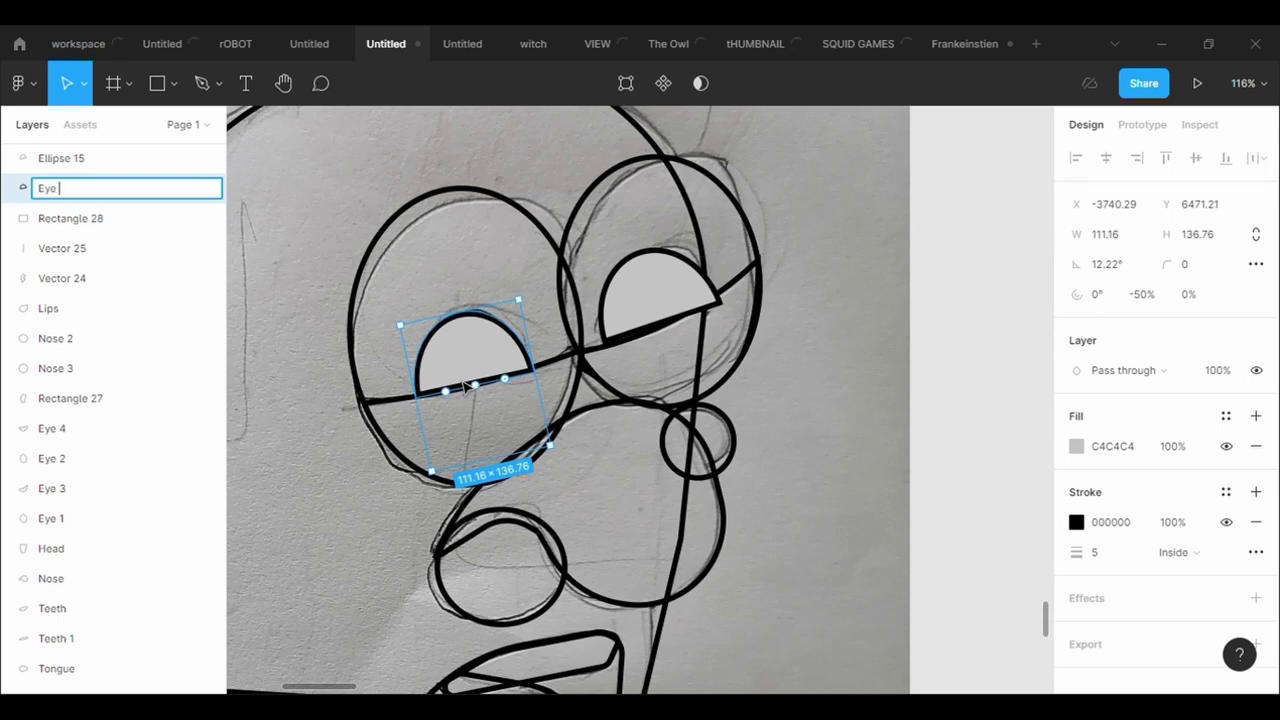
type("5")
left_click(657, 266)
key("ctrl+r")
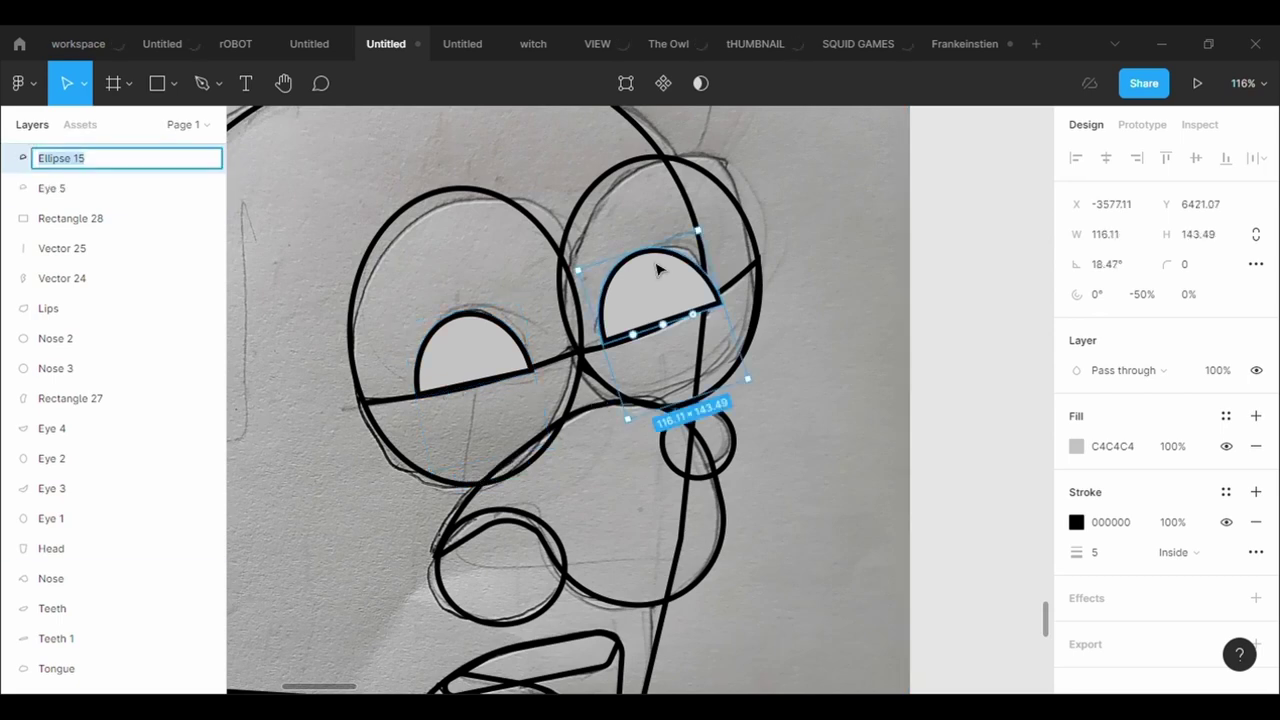
type("Eye 6")
key("Return")
key("Escape")
key("shift+1")
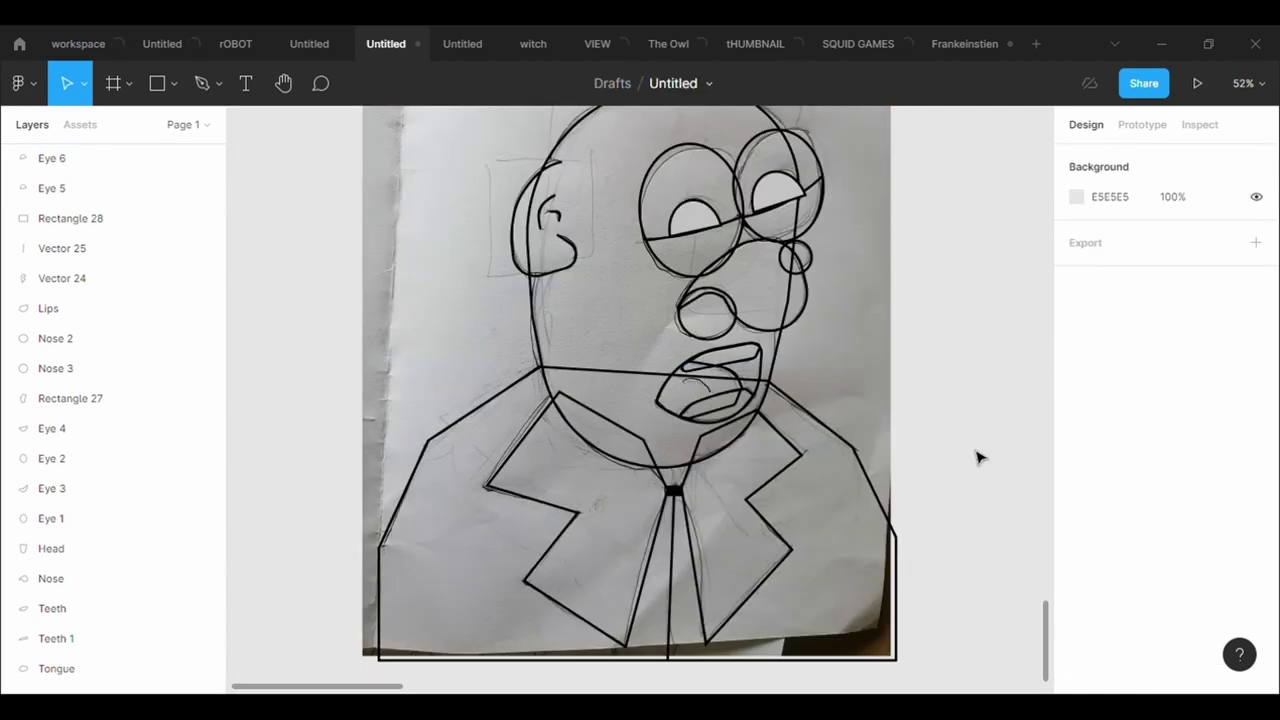
- Hide the reference photo and give the head a grey fill
scroll(803, 260, "up", 4)
left_click(476, 188)
key("ctrl+shift+h")
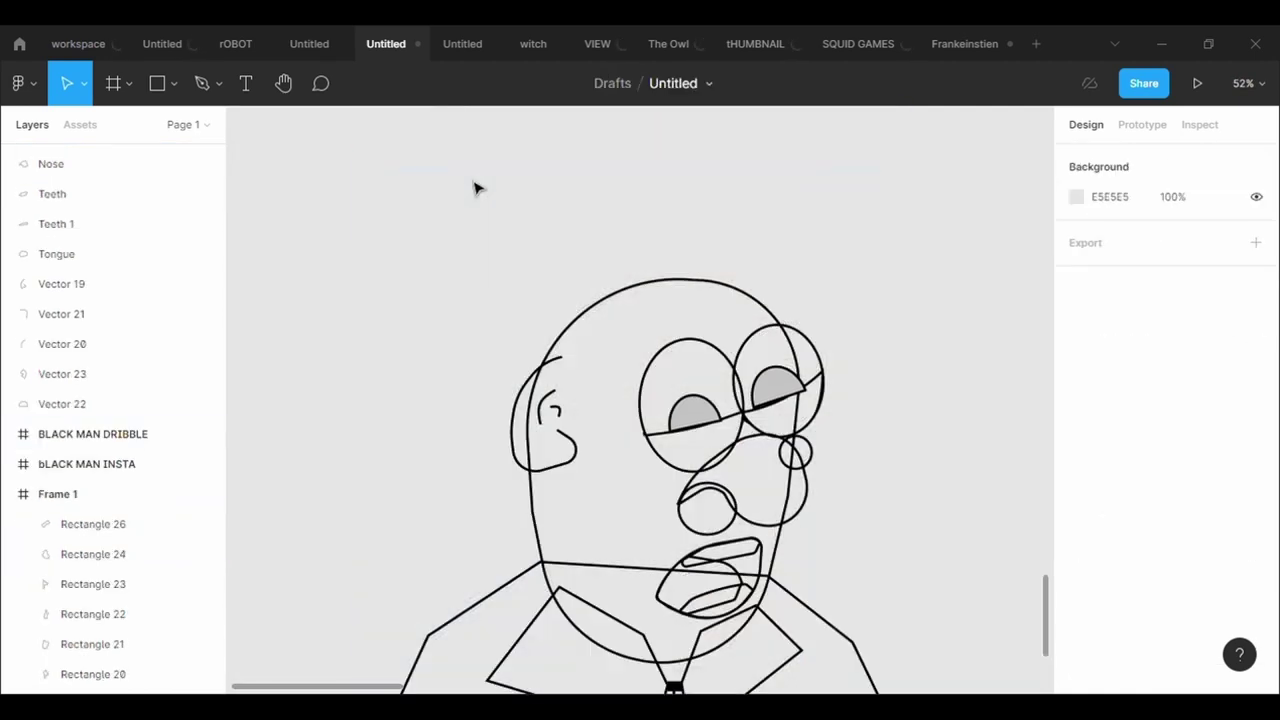
scroll(476, 188, "down", 3)
scroll(476, 188, "down", 2)
left_click(546, 285)
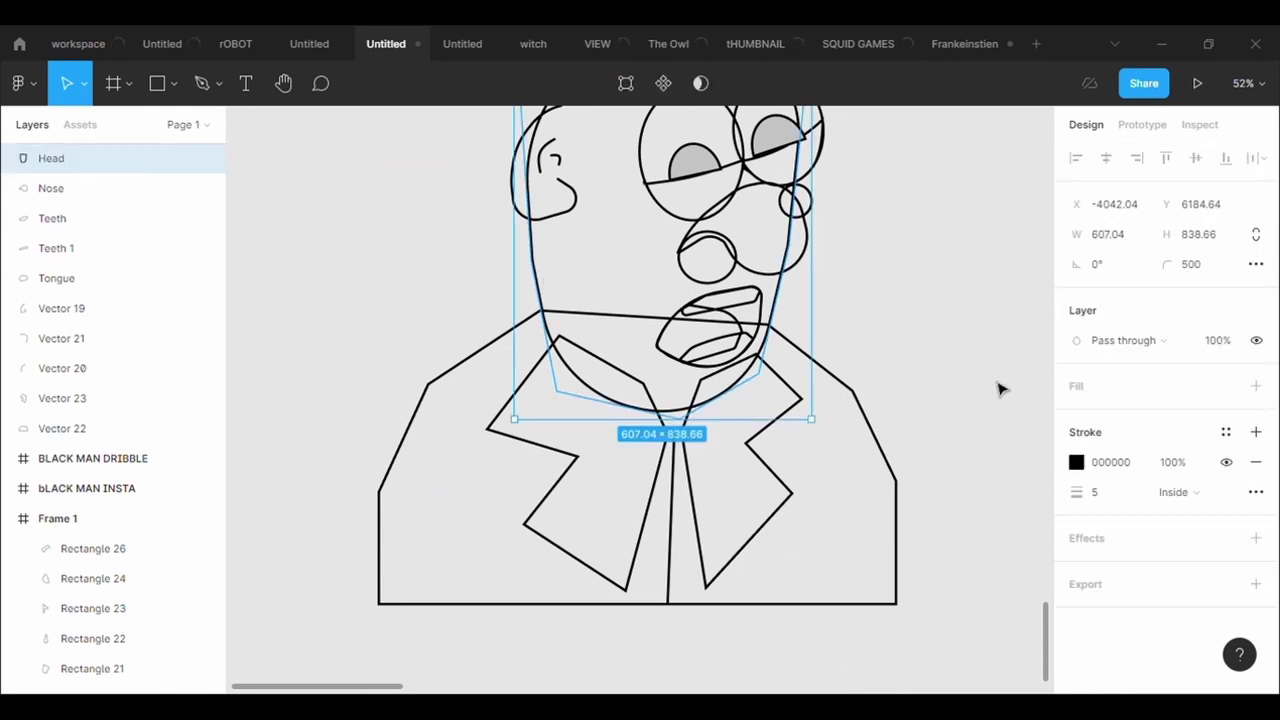
left_click(1256, 385)
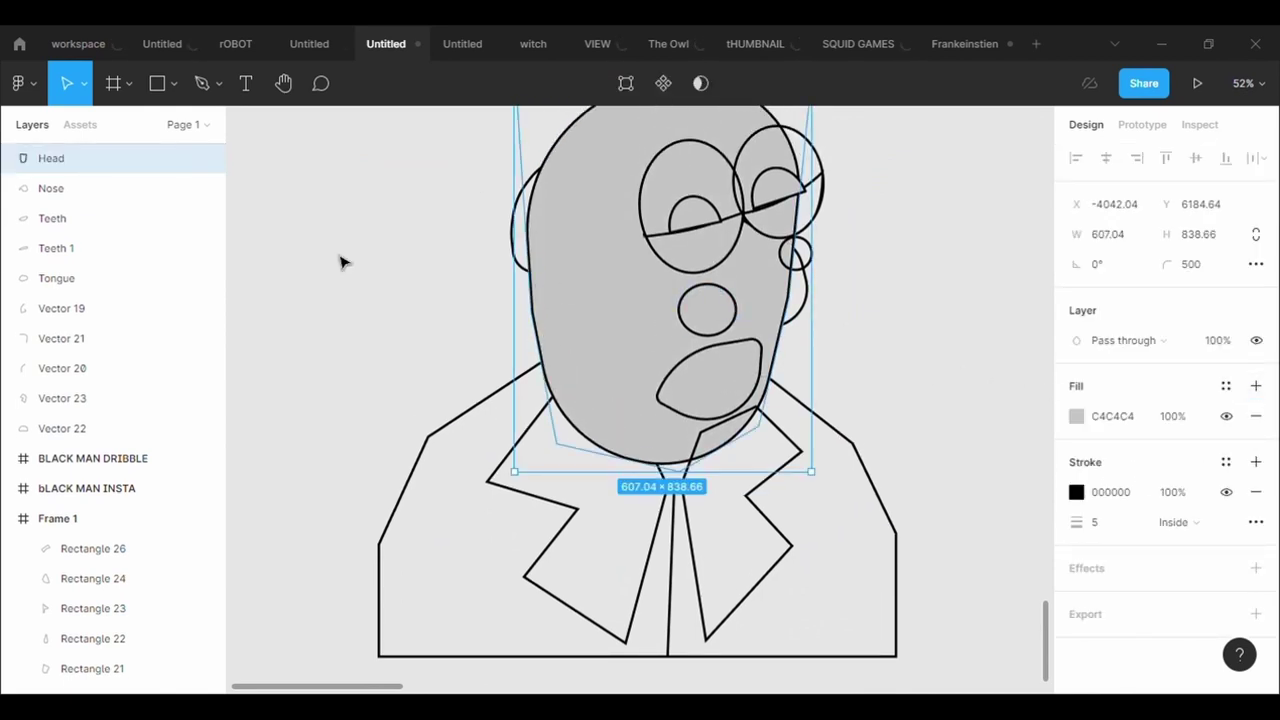
- Move the Nose back a step, bring the ear above the head, and send the Head to back
right_click(112, 191)
left_click(258, 292)
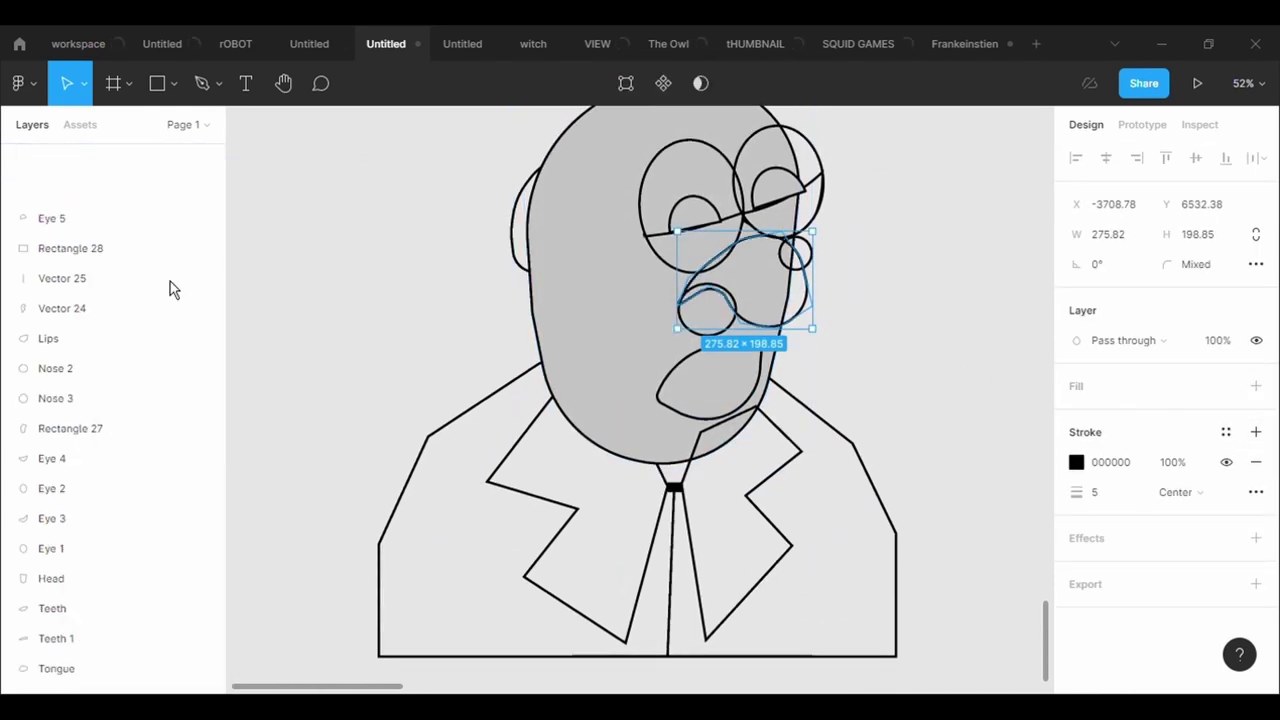
left_click(520, 250)
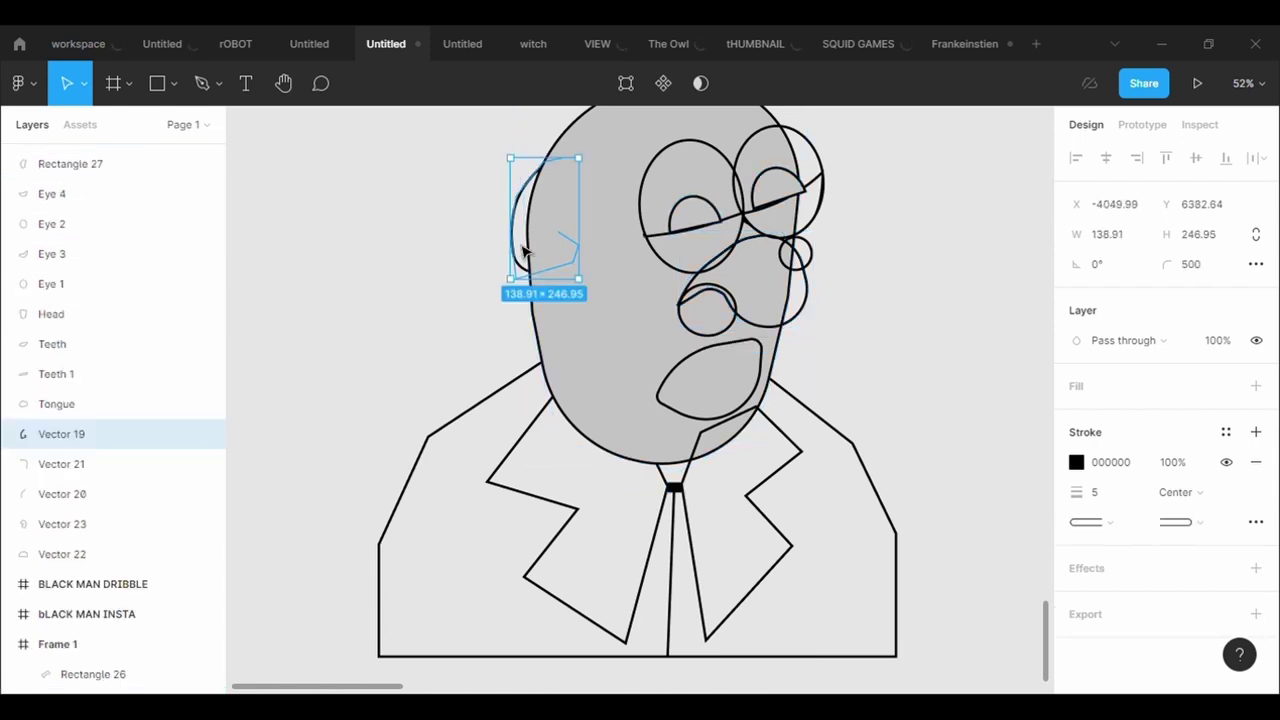
right_click(520, 250)
left_click(543, 287)
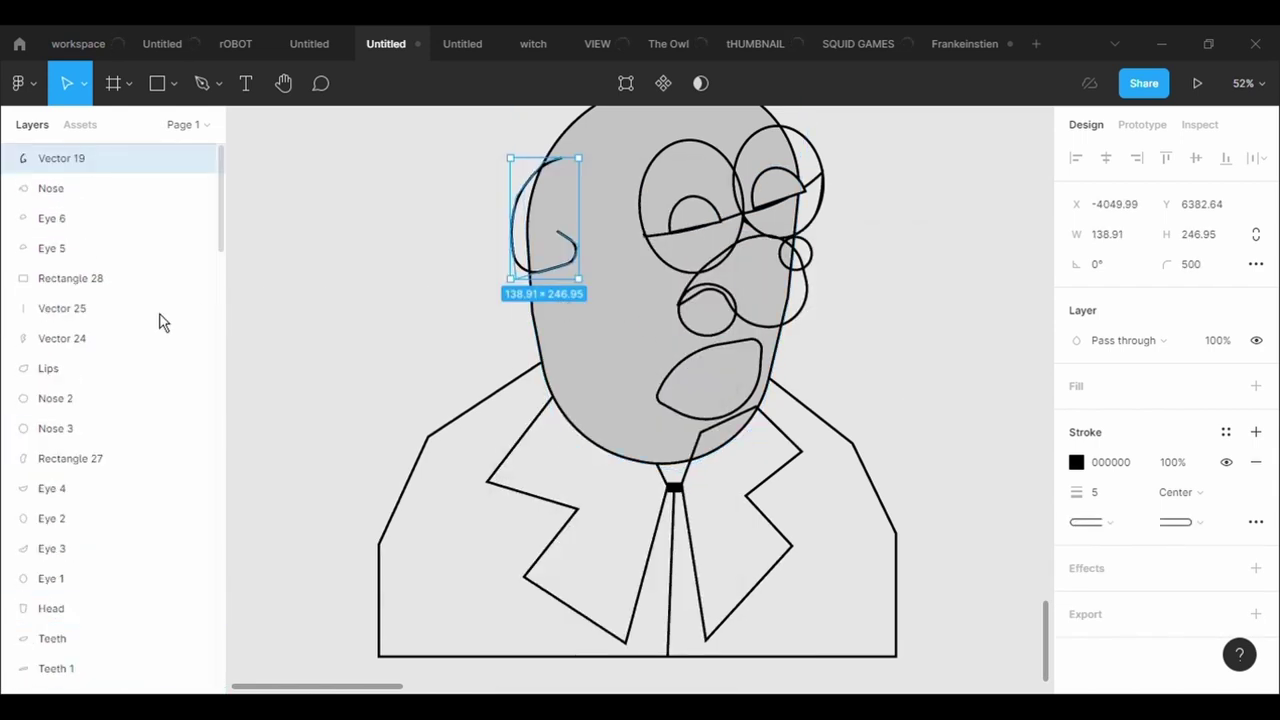
right_click(515, 250)
left_click(710, 333)
left_click(935, 360)
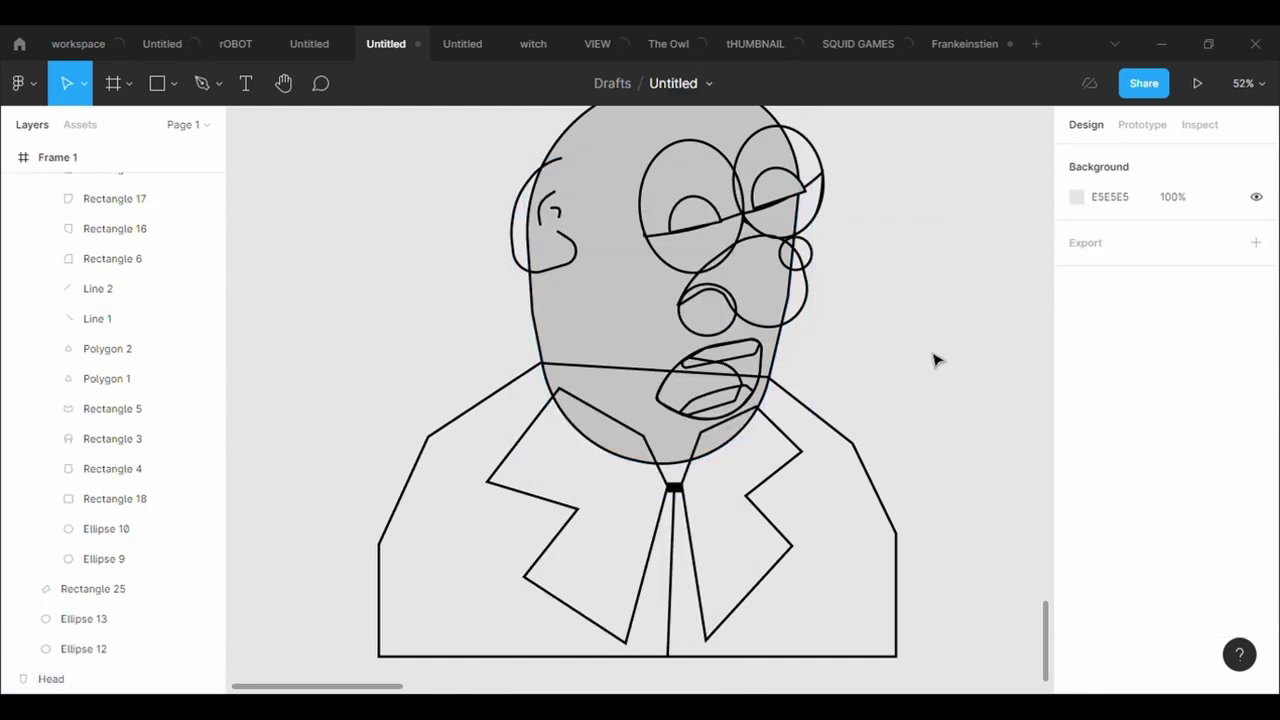
scroll(935, 360, "down", 2)
- Fill both eye circles and the Eye 3 and Eye 4 shapes with grey C4C4C4
scroll(715, 195, "up", 3)
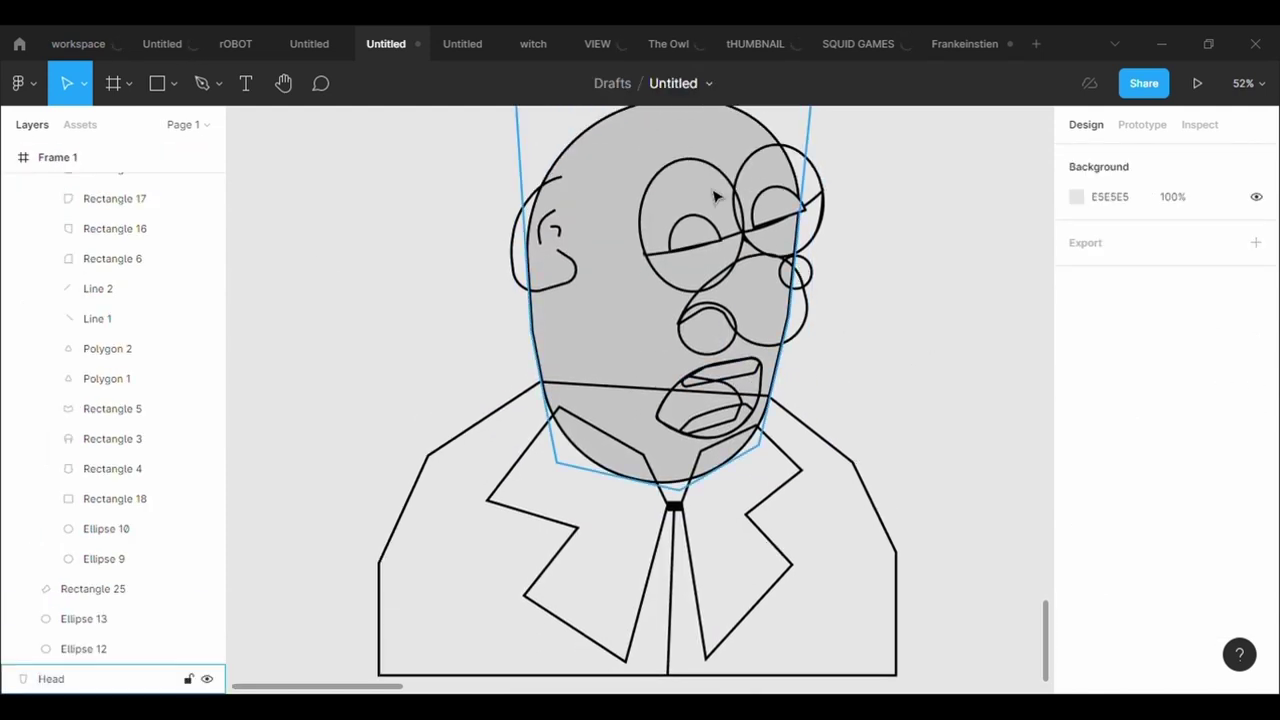
left_click(720, 178)
left_click(1256, 385)
left_click(803, 160)
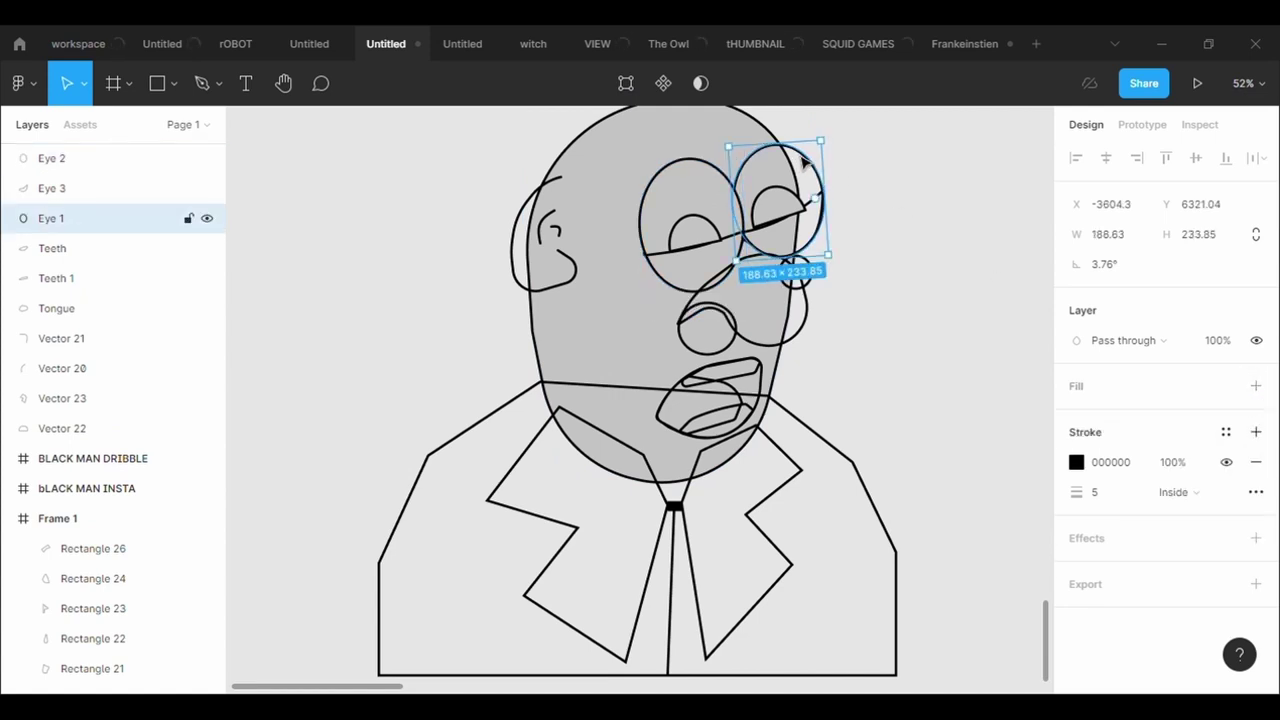
left_click(1256, 385)
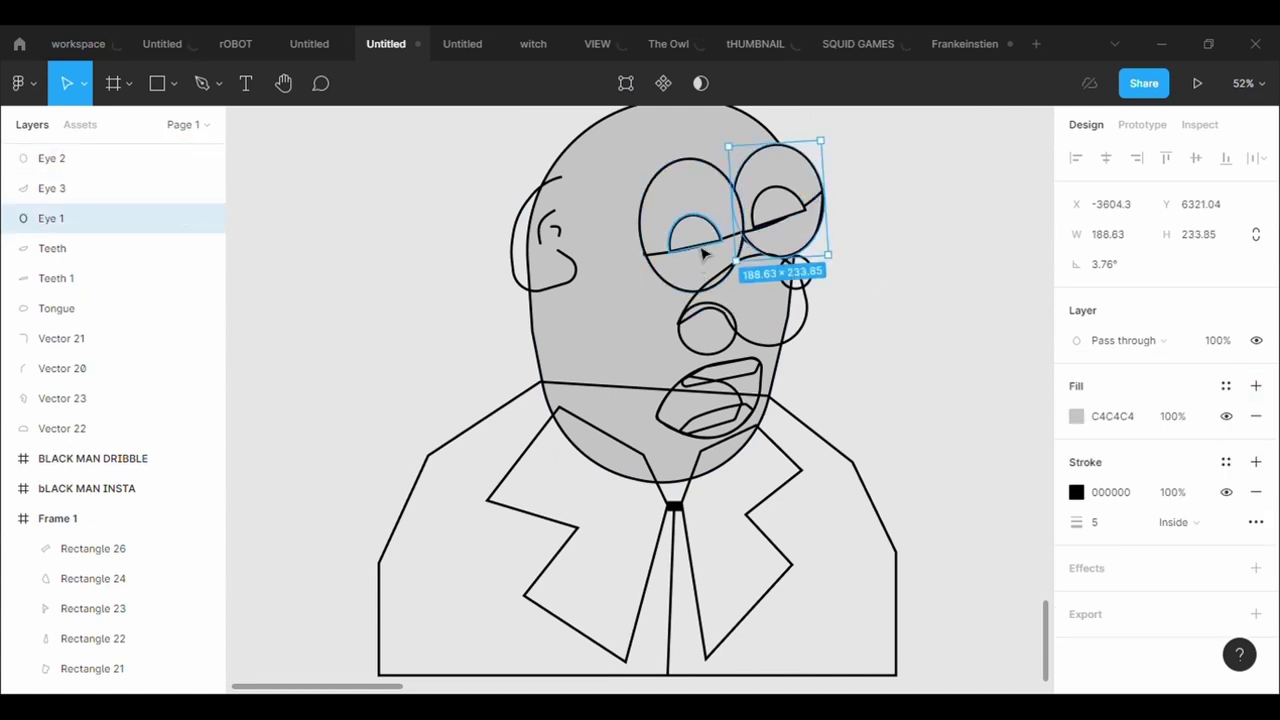
left_click(665, 264)
left_click(1256, 385)
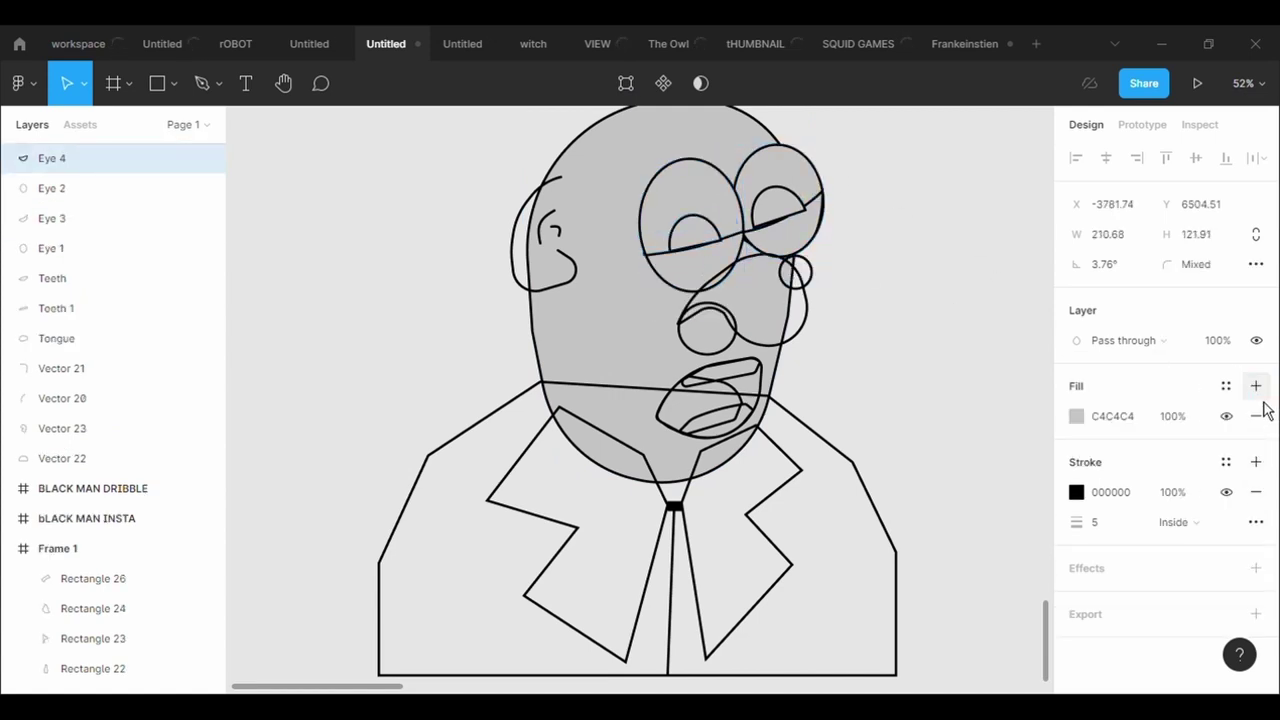
left_click(824, 232)
left_click(1256, 385)
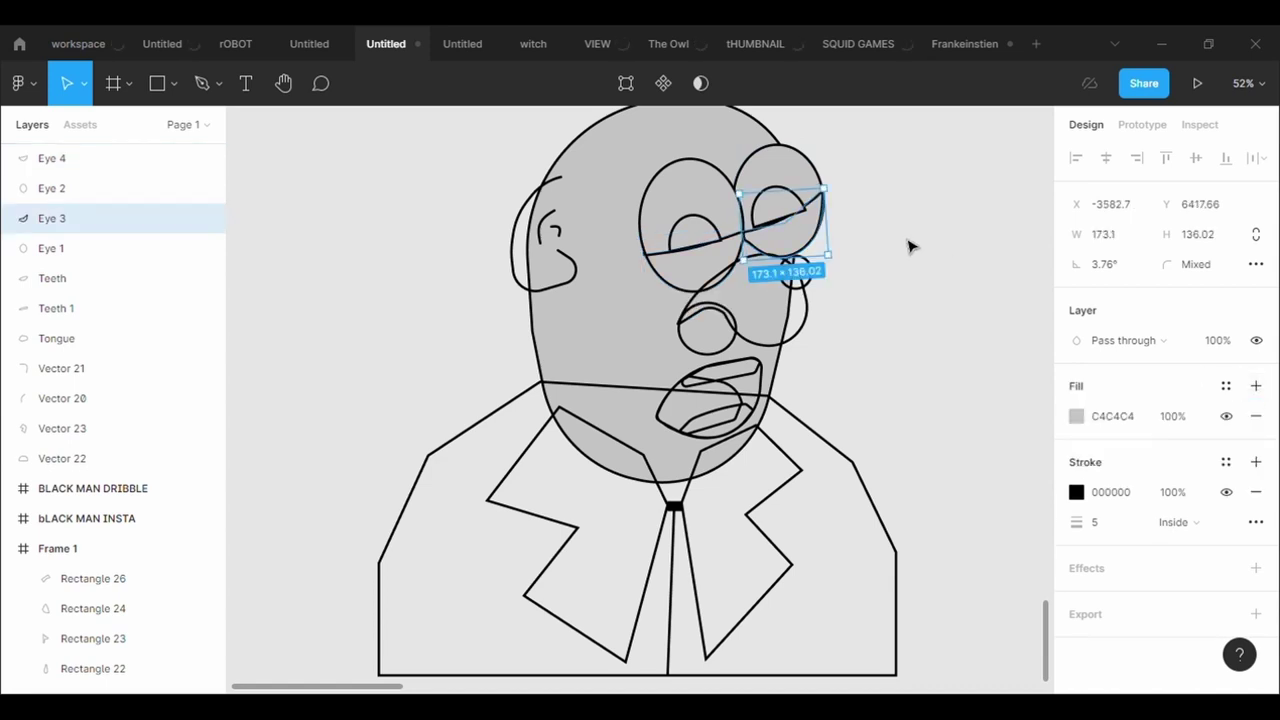
left_click(690, 220)
left_click(857, 262)
- Bring Eye 4 and Eye 3 in front of the head
left_click(703, 272)
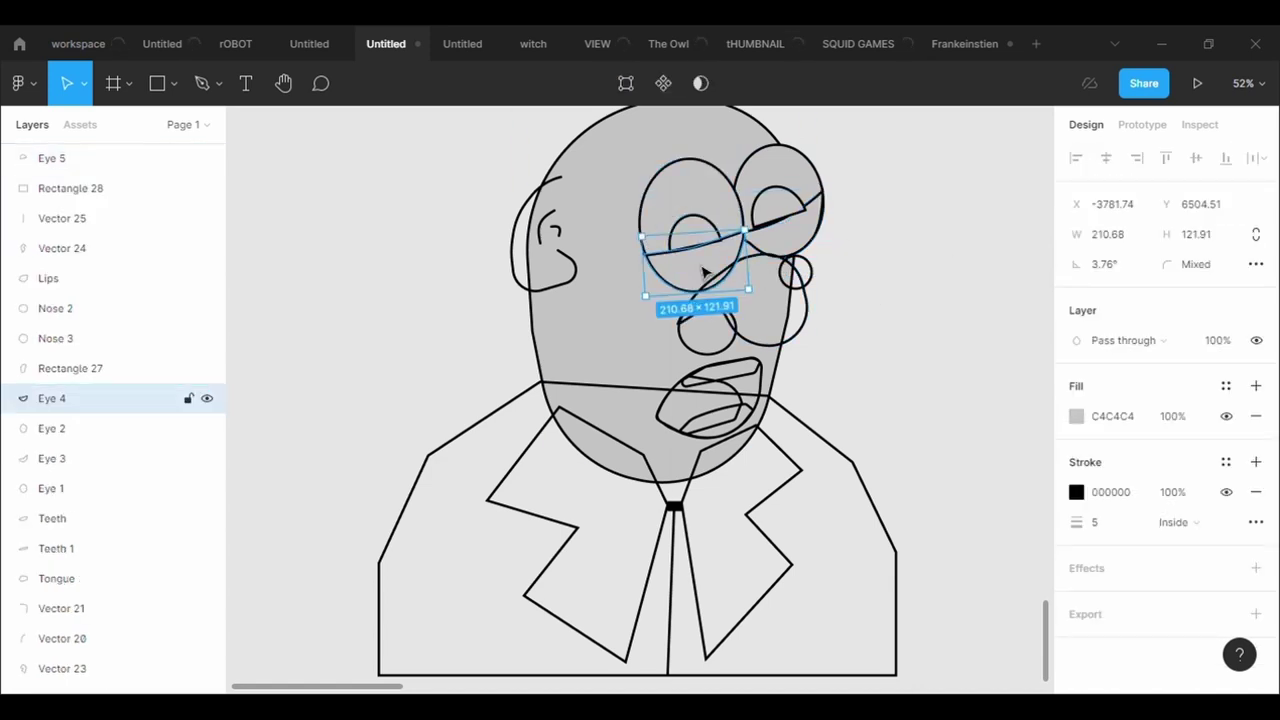
right_click(673, 268)
left_click(760, 286)
left_click(806, 257)
right_click(790, 257)
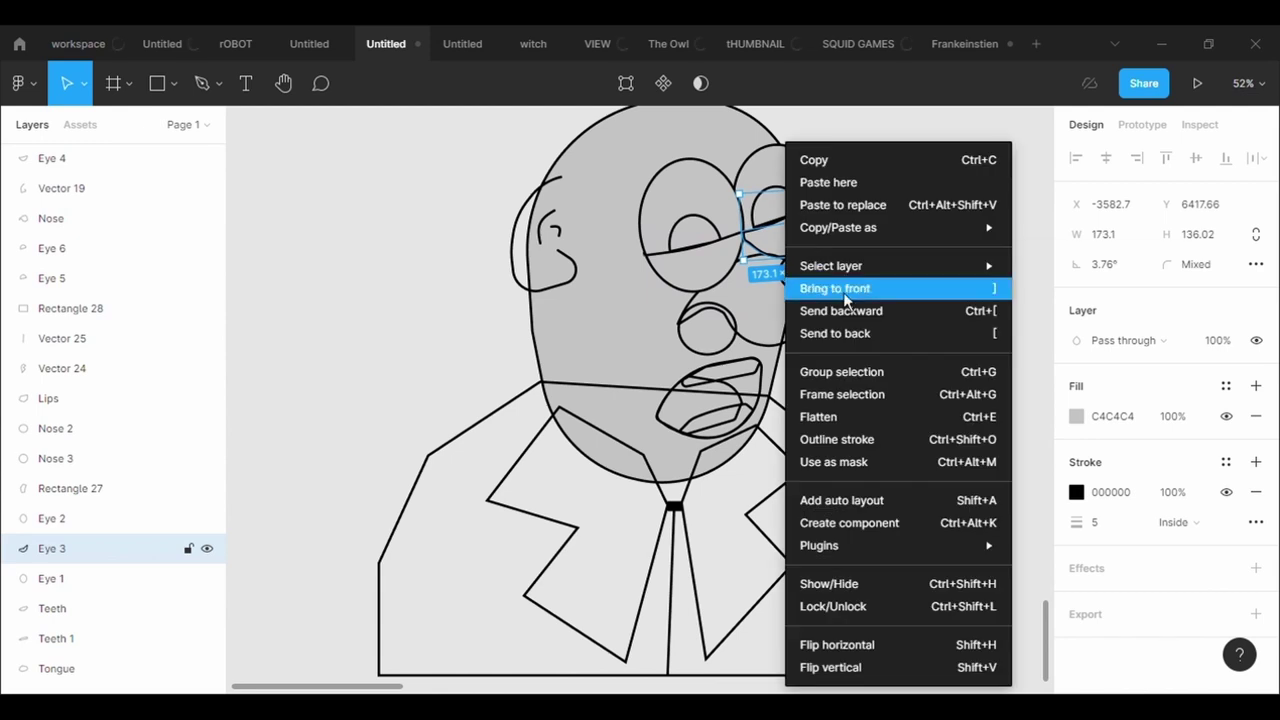
left_click(820, 286)
left_click(700, 252)
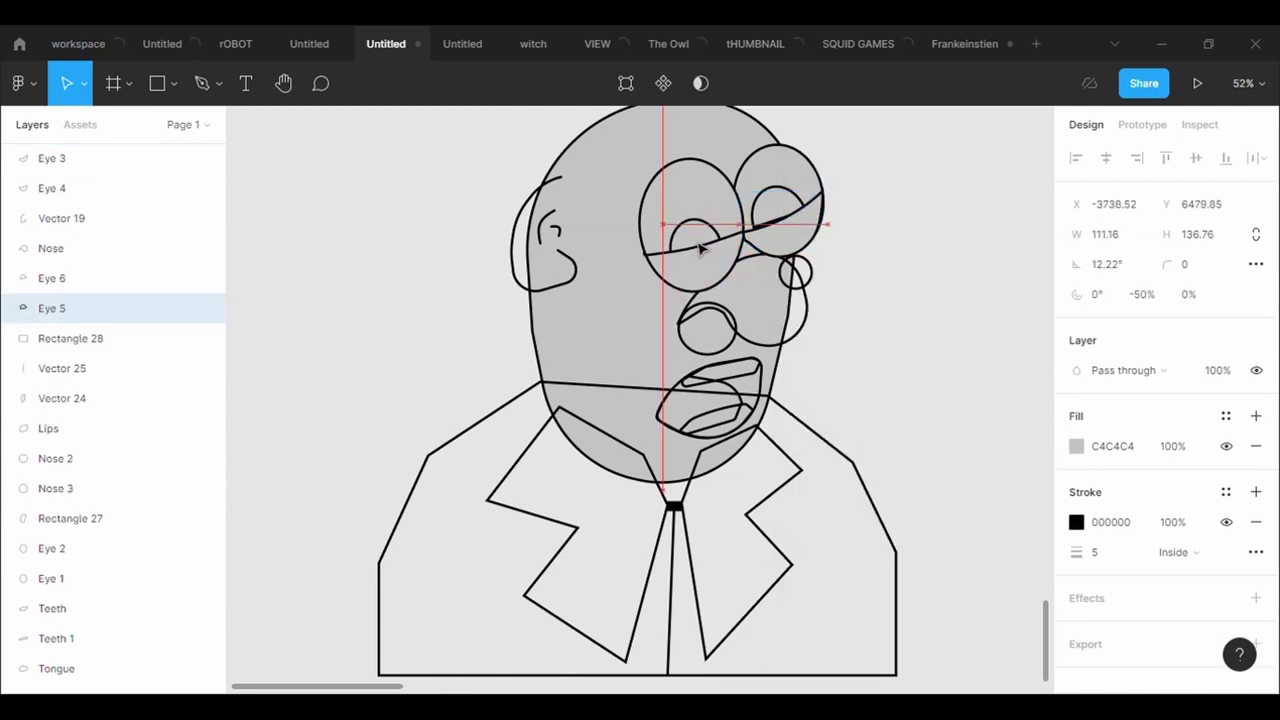
left_click(790, 205)
left_click(884, 244)
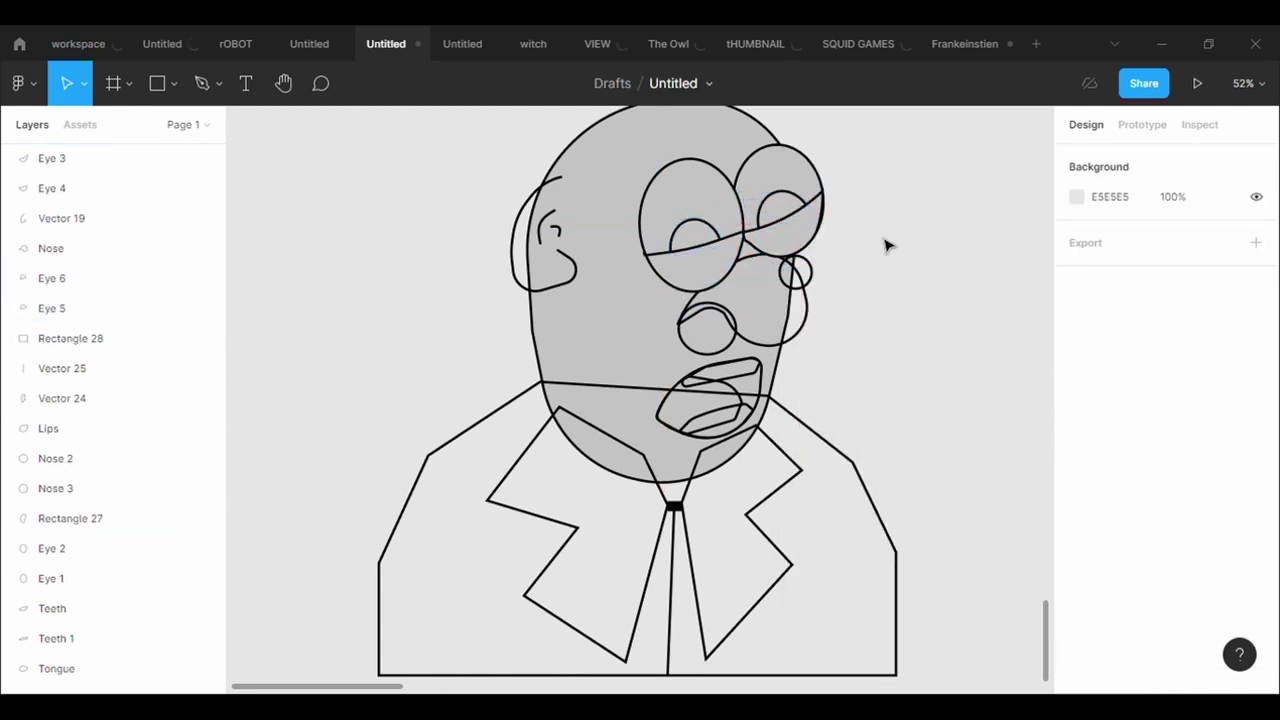
scroll(808, 272, "down", 1)
- Give the Nose and Lips shapes a grey fill
left_click(816, 271)
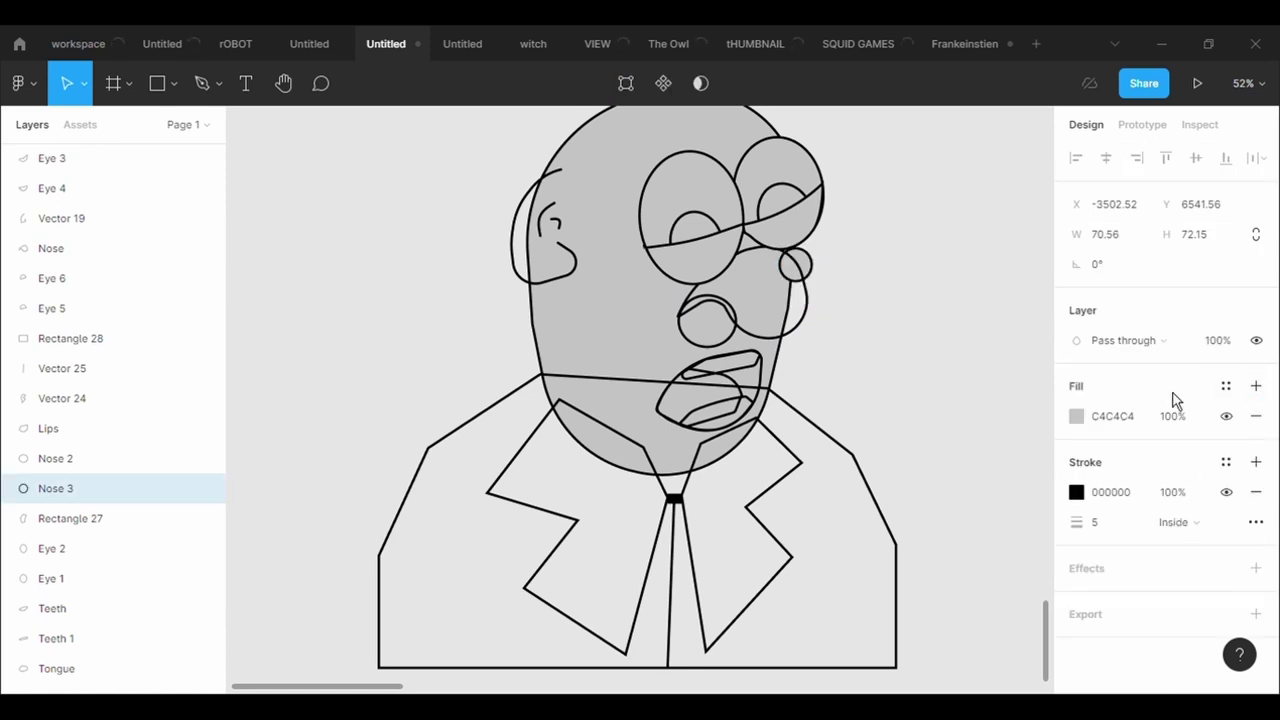
left_click(806, 345)
left_click(1256, 386)
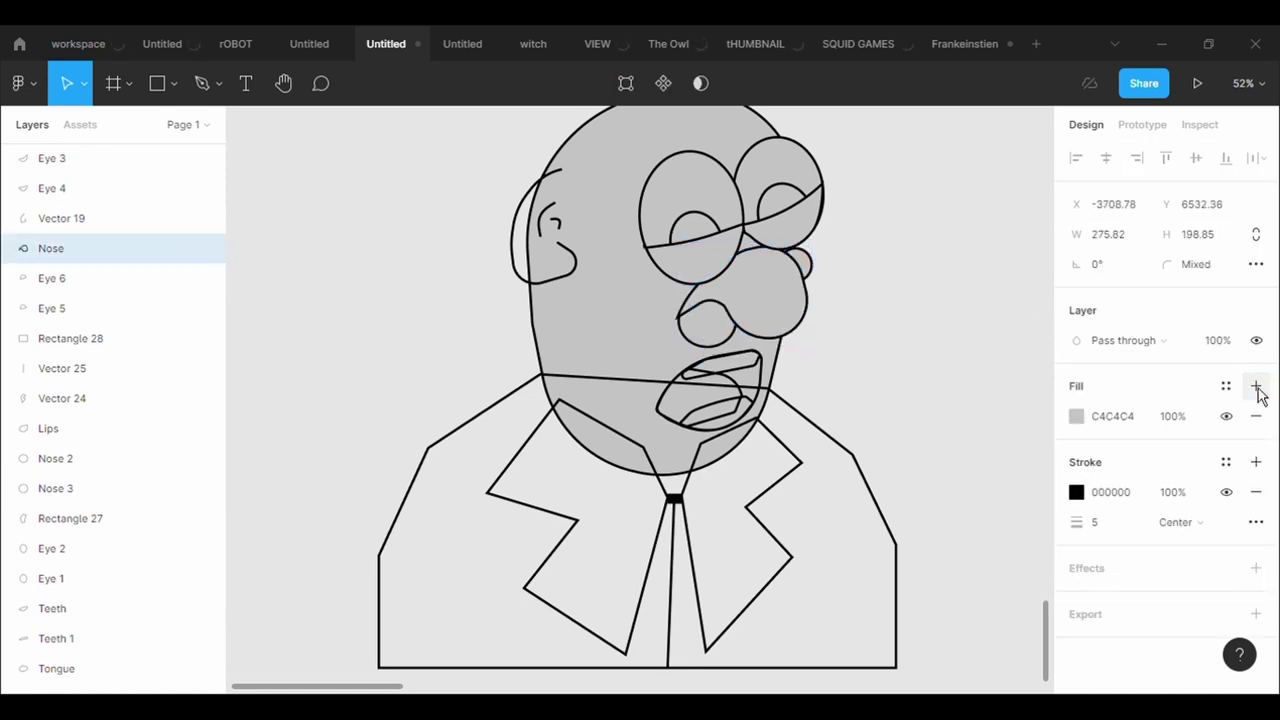
scroll(966, 425, "down", 2)
left_click(966, 425)
left_click(770, 347)
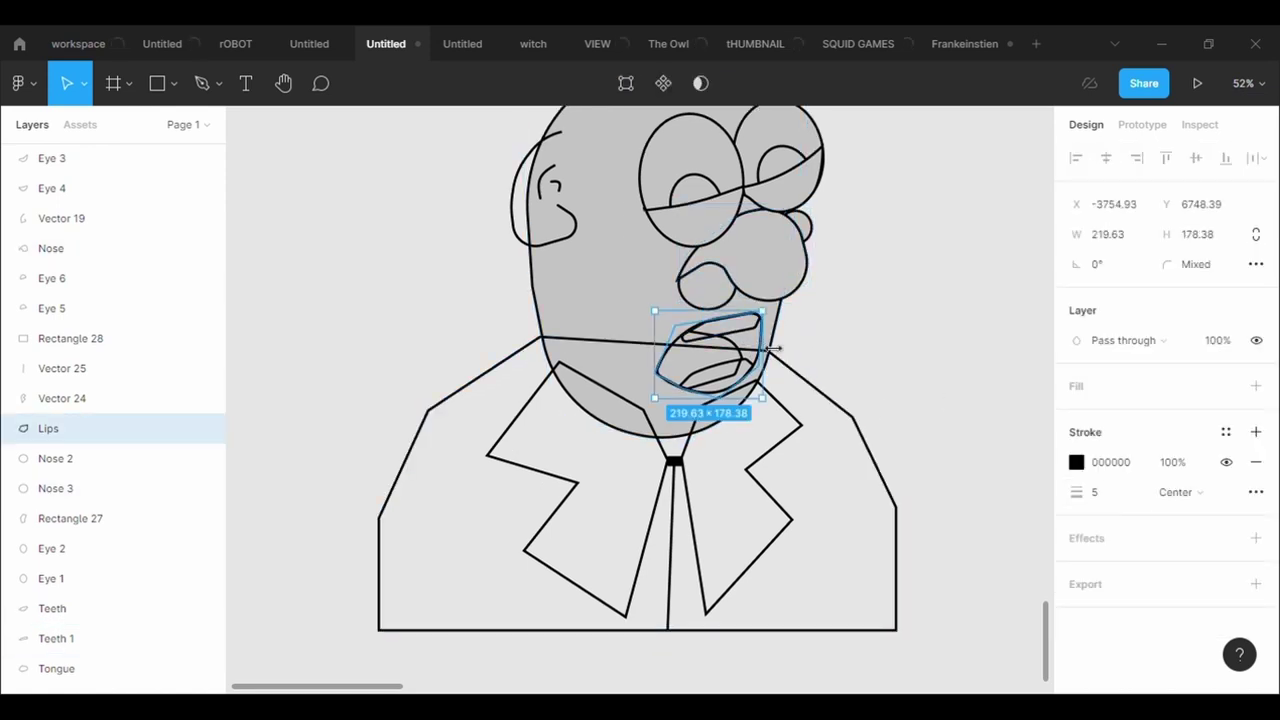
left_click(1256, 386)
scroll(123, 451, "down", 1)
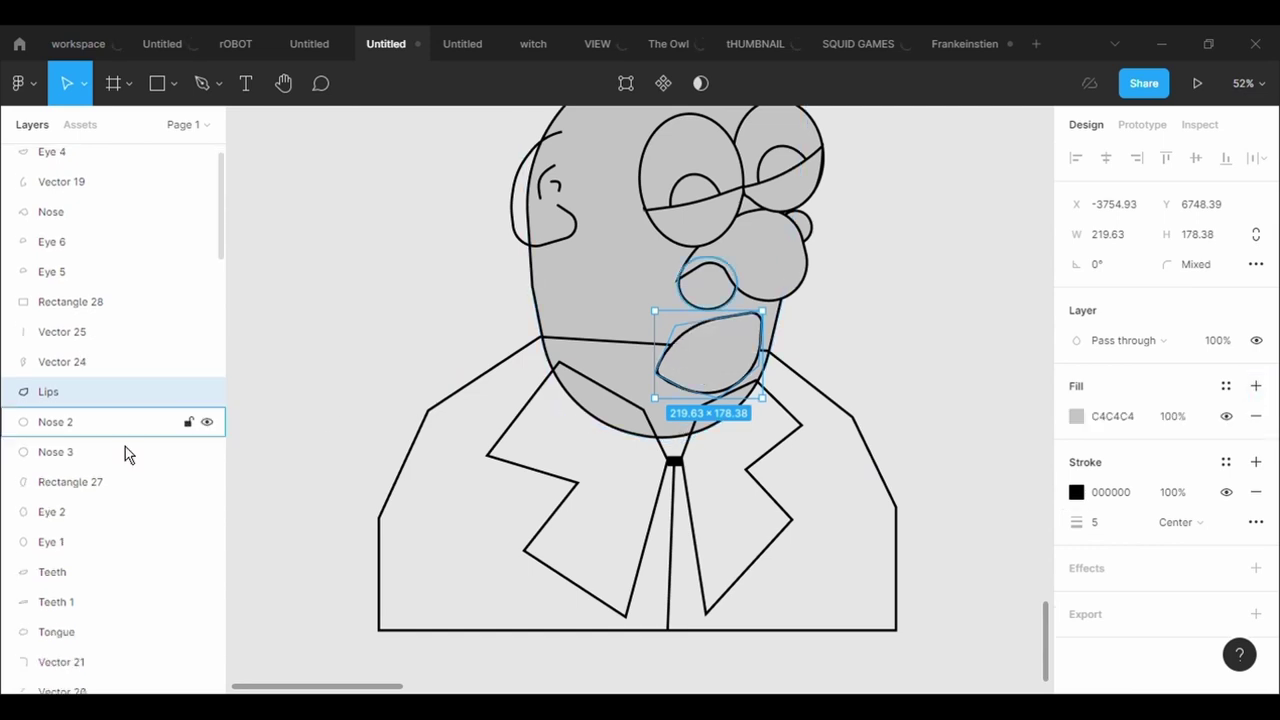
scroll(101, 498, "down", 2)
- Bring the Teeth, Teeth 1 and Tongue layers in front of the mouth
right_click(98, 511)
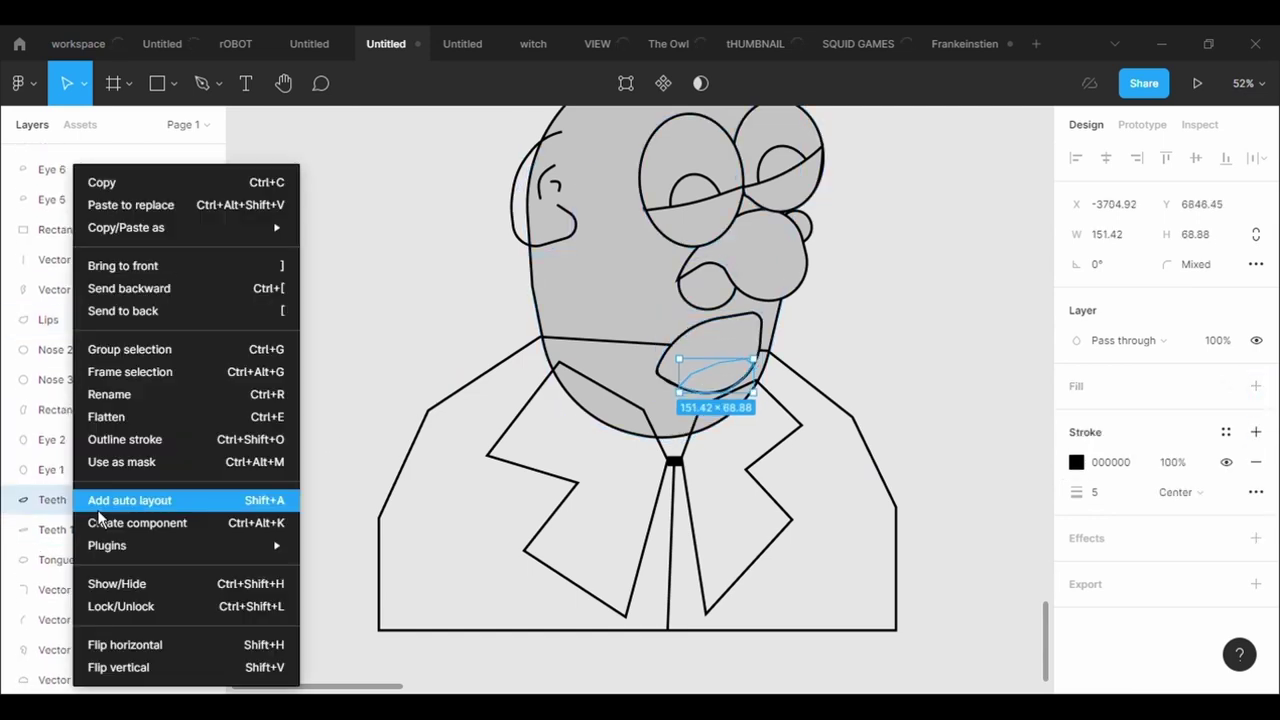
left_click(150, 263)
scroll(83, 464, "down", 5)
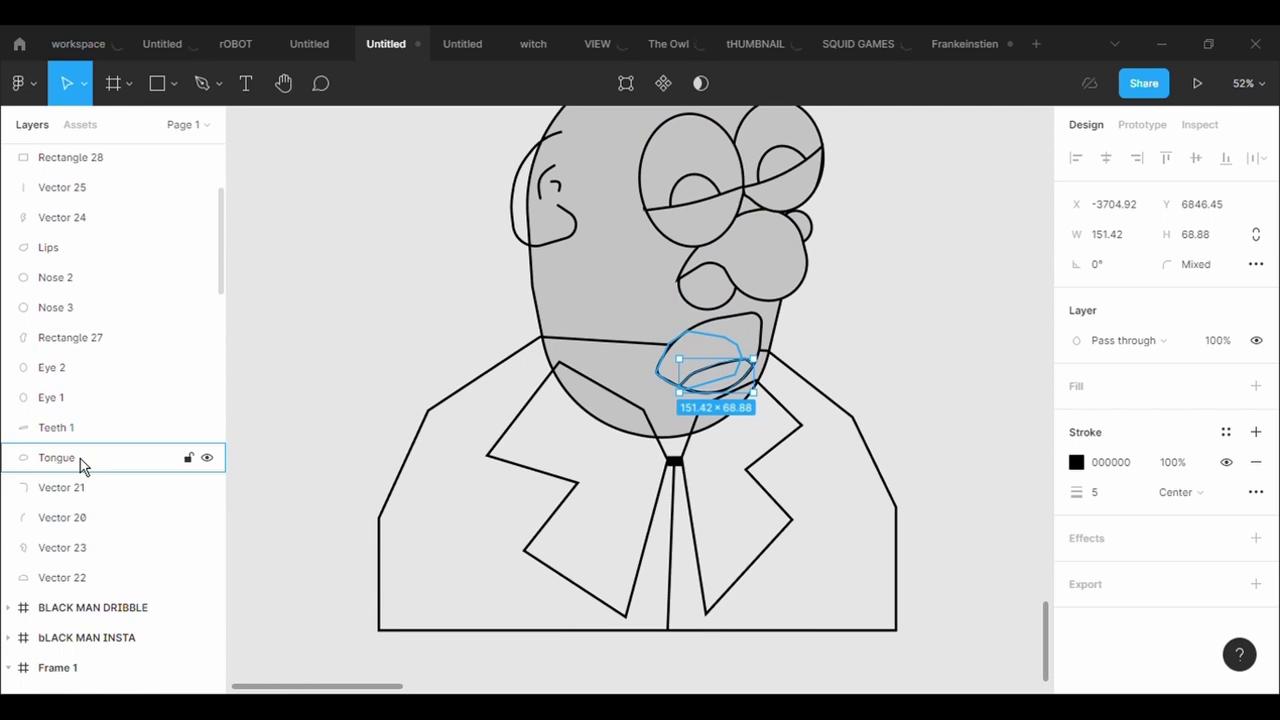
left_click(80, 432)
right_click(75, 430)
left_click(150, 263)
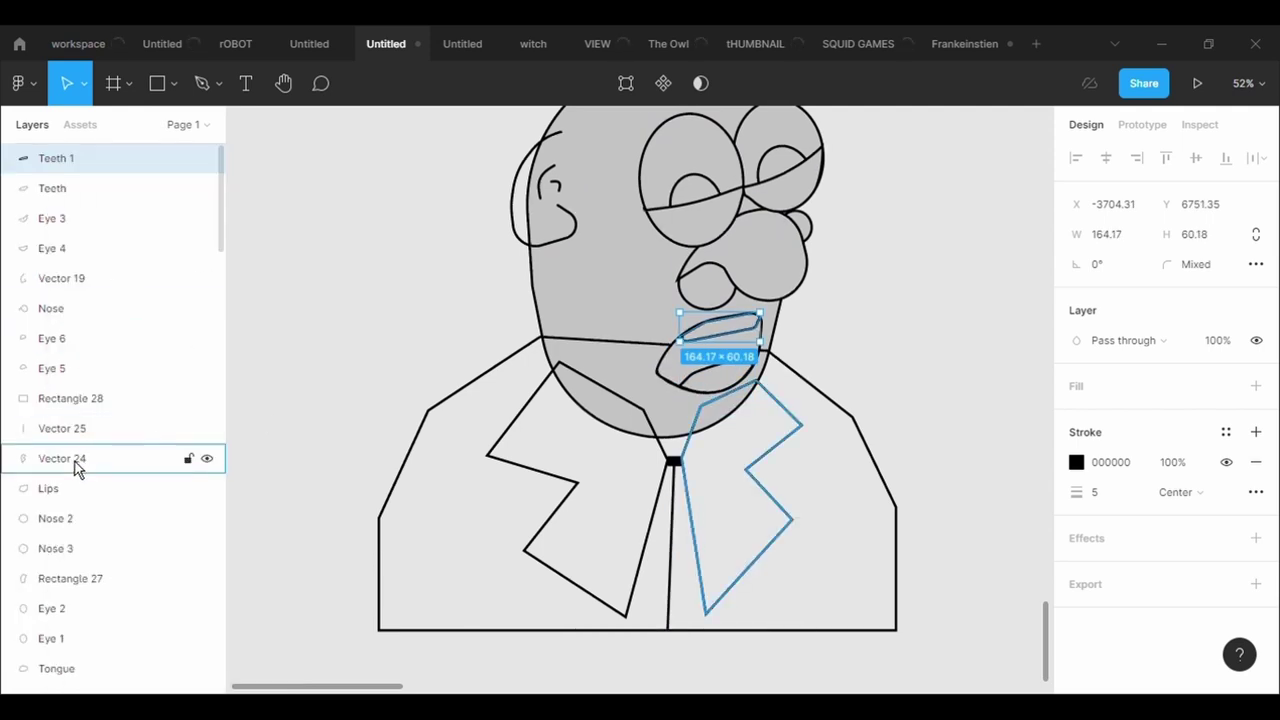
scroll(85, 420, "down", 5)
scroll(95, 390, "up", 2)
scroll(105, 420, "up", 1)
right_click(105, 400)
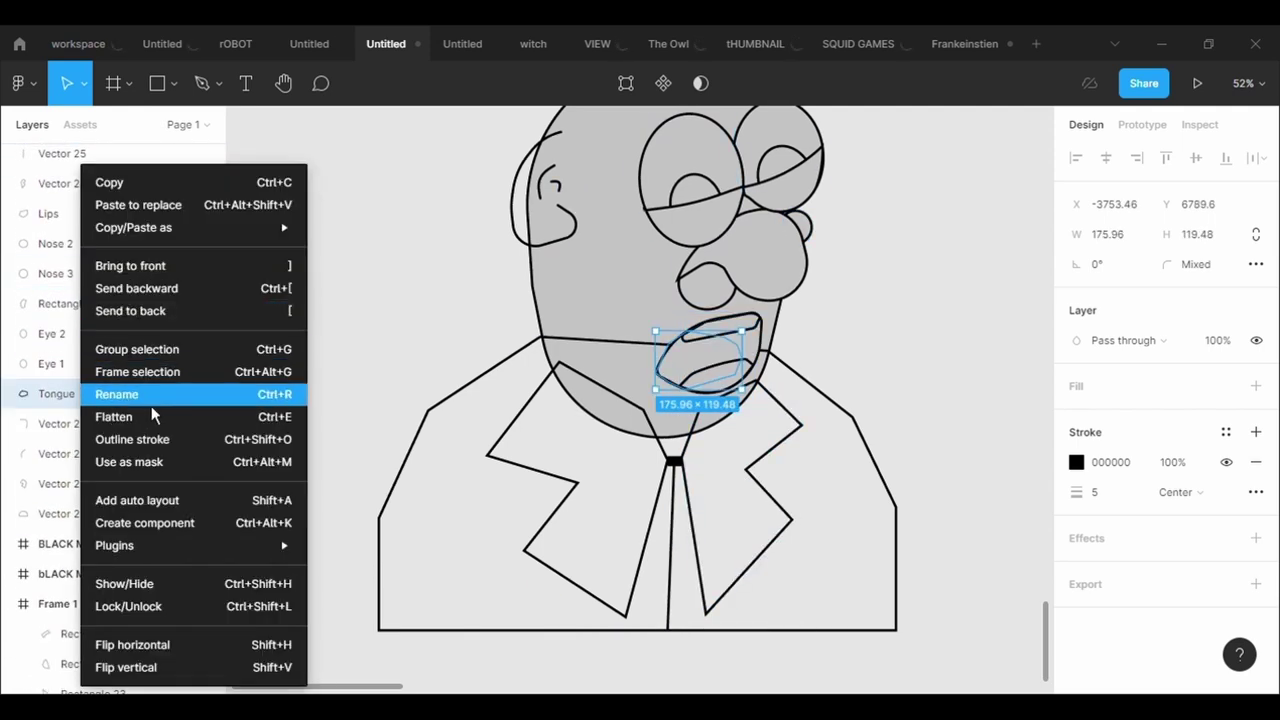
left_click(150, 268)
left_click(313, 421)
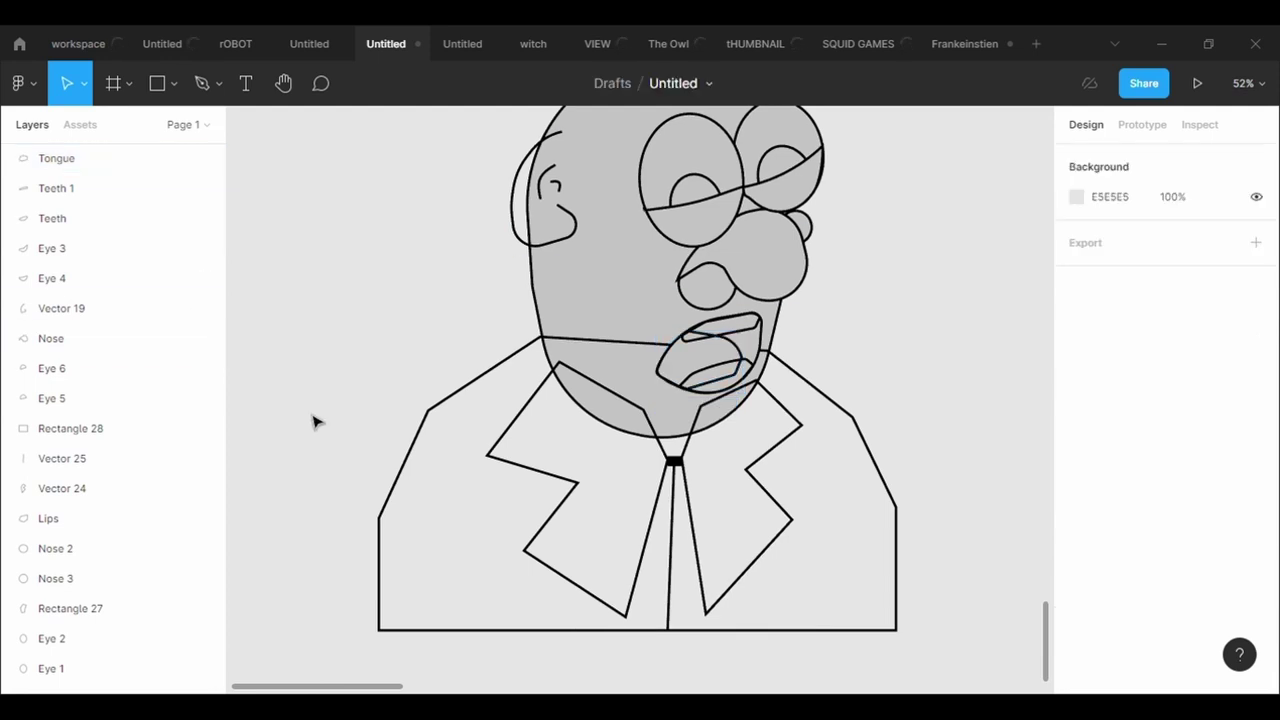
- Bring Teeth and then Teeth 1 to the very front
left_click(740, 374)
right_click(735, 383)
left_click(846, 290)
left_click(903, 329)
left_click(733, 382)
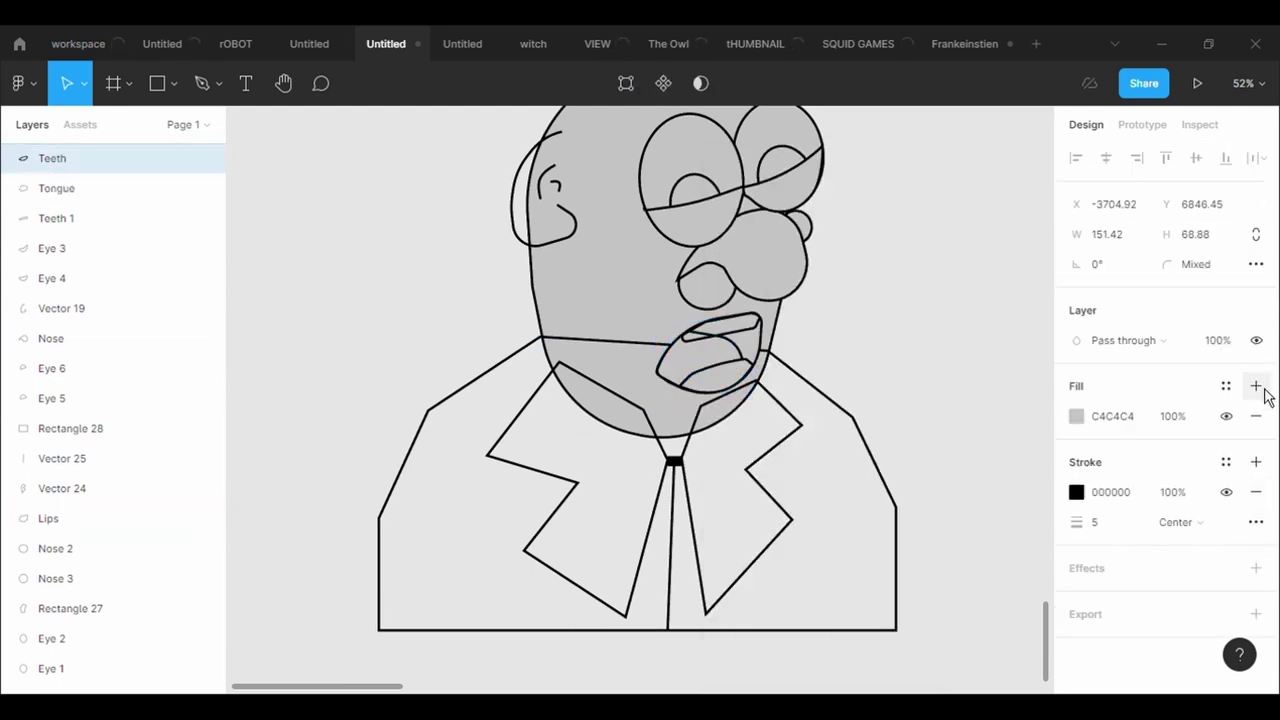
left_click(752, 345)
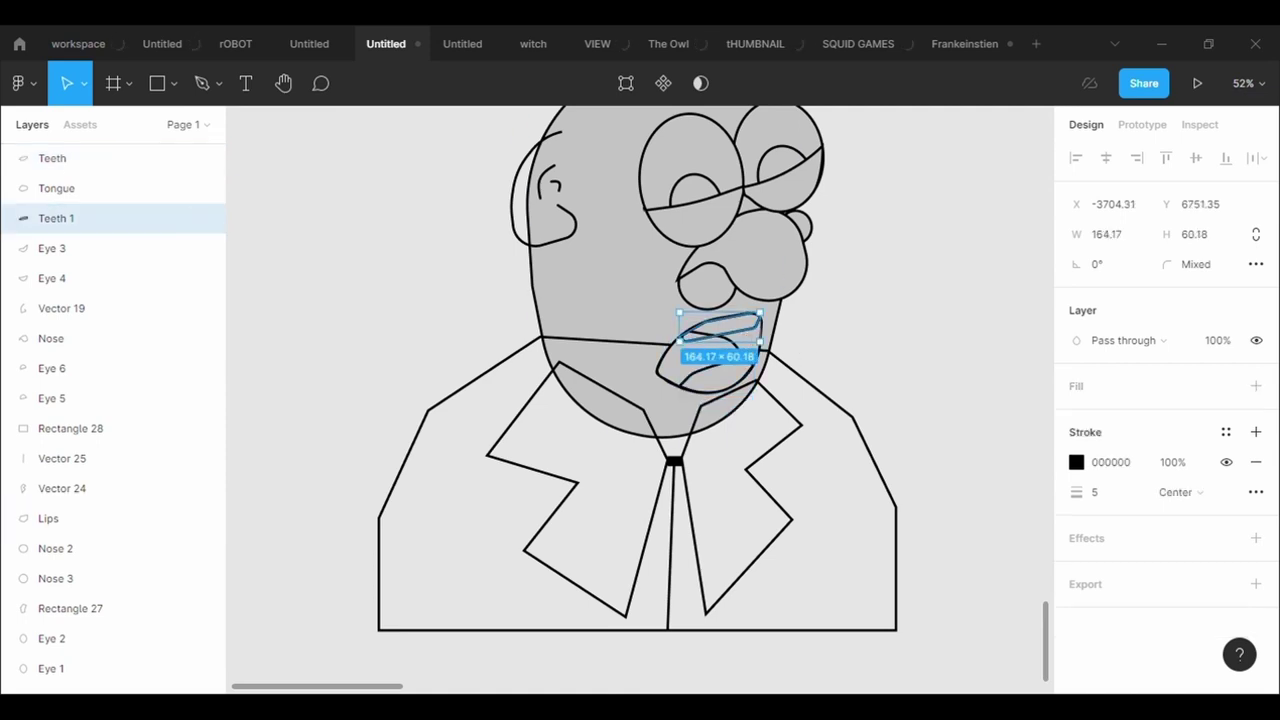
right_click(741, 340)
left_click(745, 331)
left_click(912, 380)
scroll(922, 392, "down", 1)
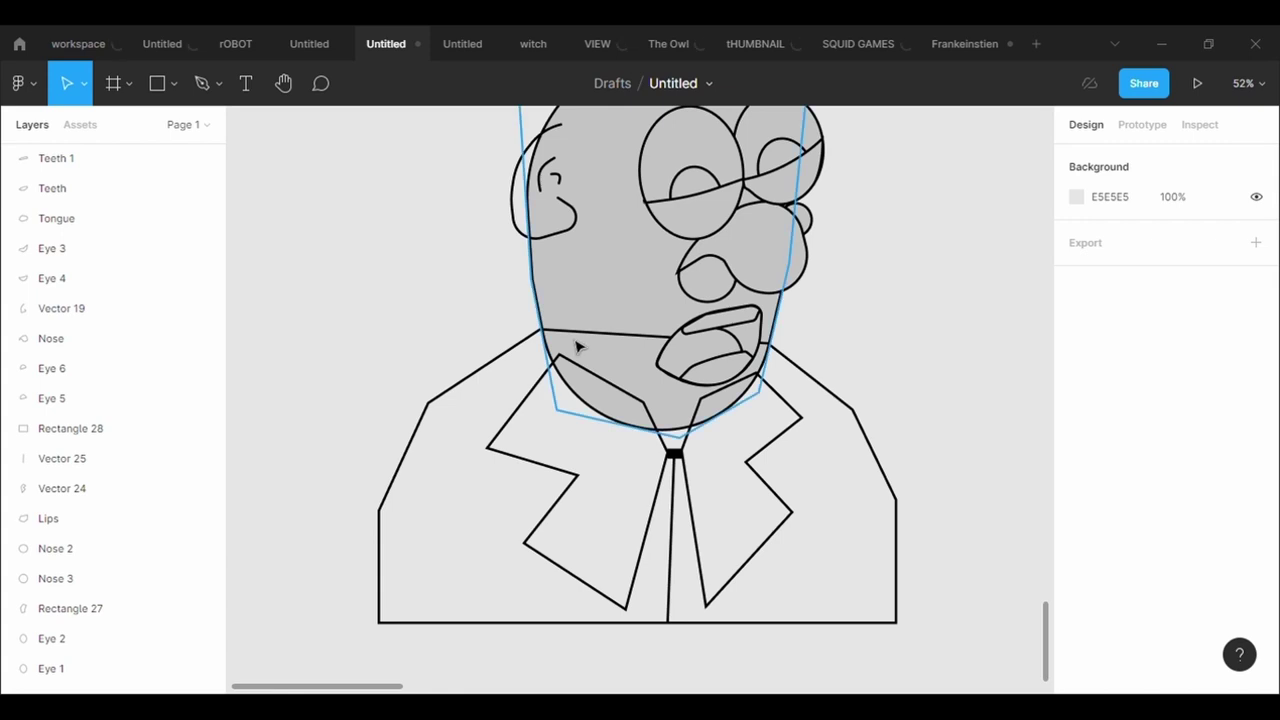
- Fill the body outline Vector 22 and both lapels with grey C4C4C4
right_click(480, 377)
left_click(490, 371)
left_click(1000, 500)
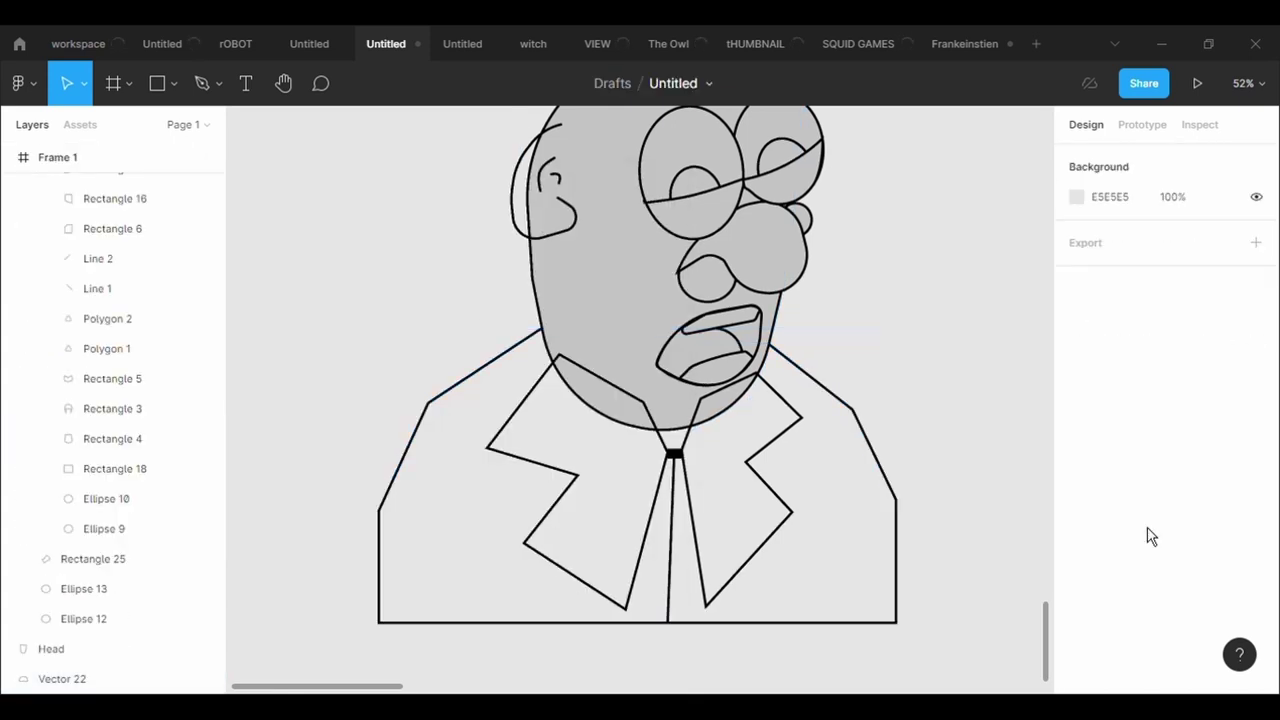
left_click(898, 520)
left_click(1256, 386)
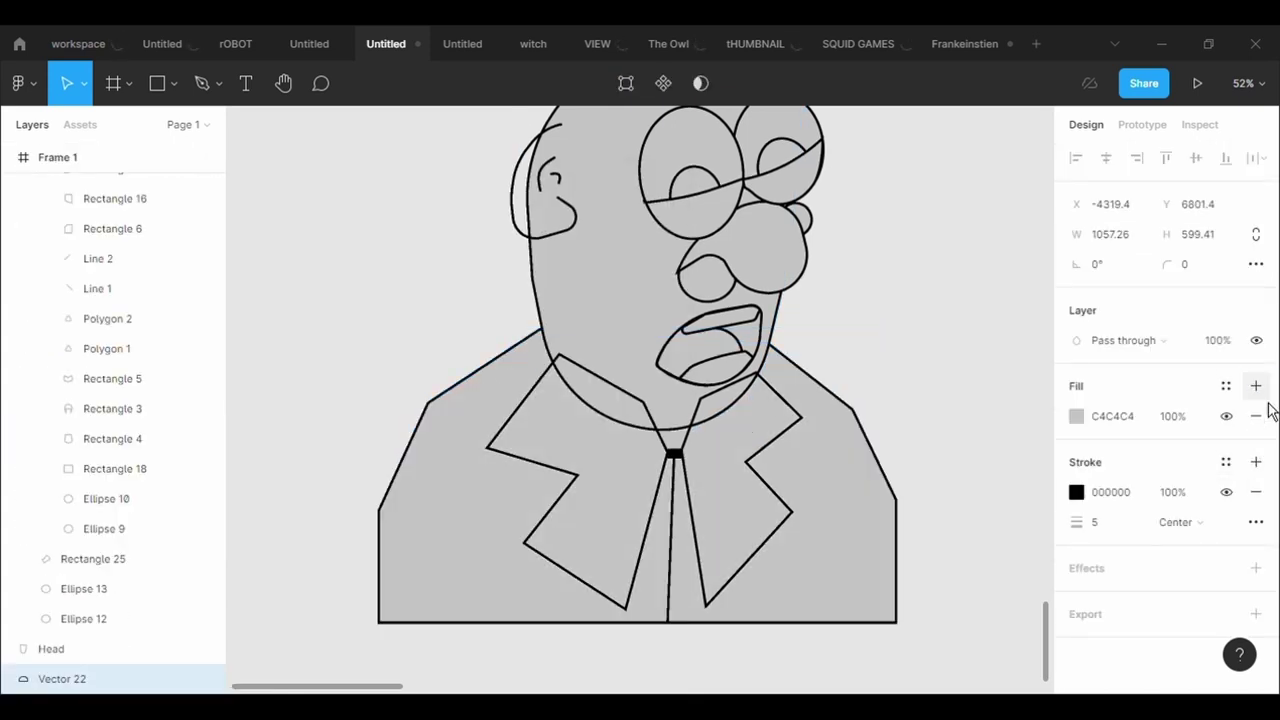
left_click(787, 497)
left_click(1256, 386)
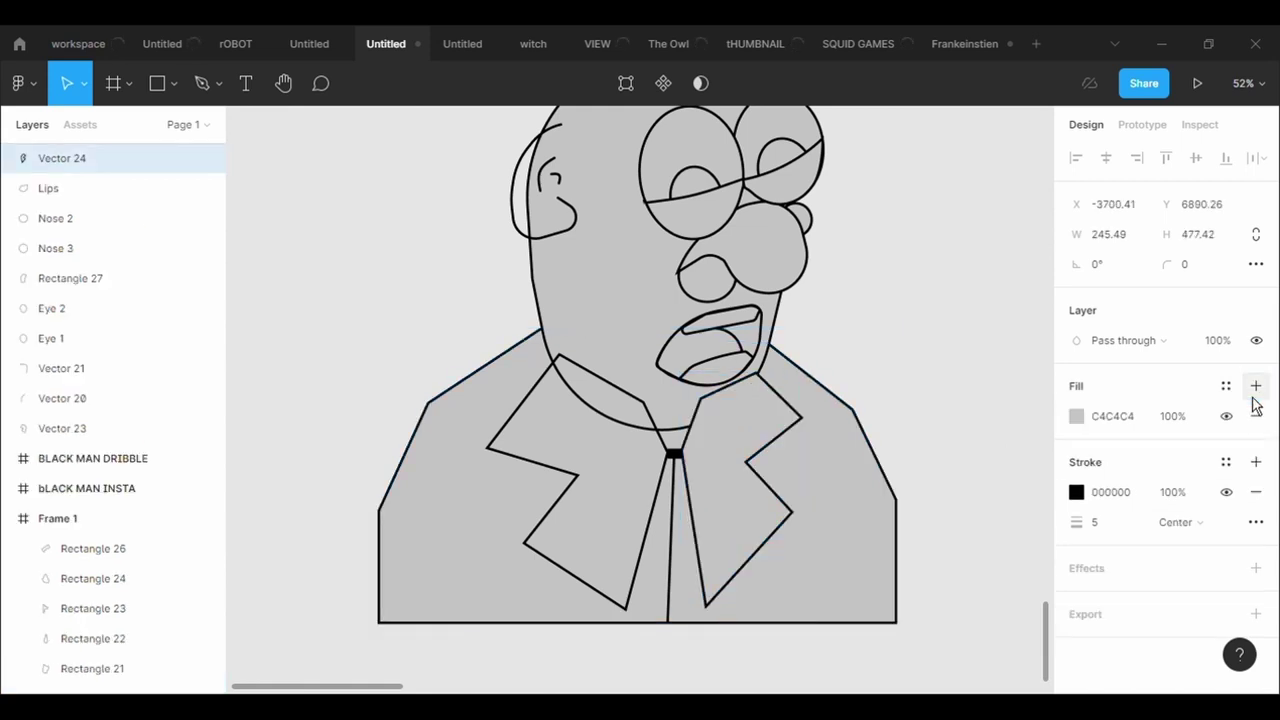
left_click(505, 455)
left_click(1256, 386)
left_click(720, 491, "shift")
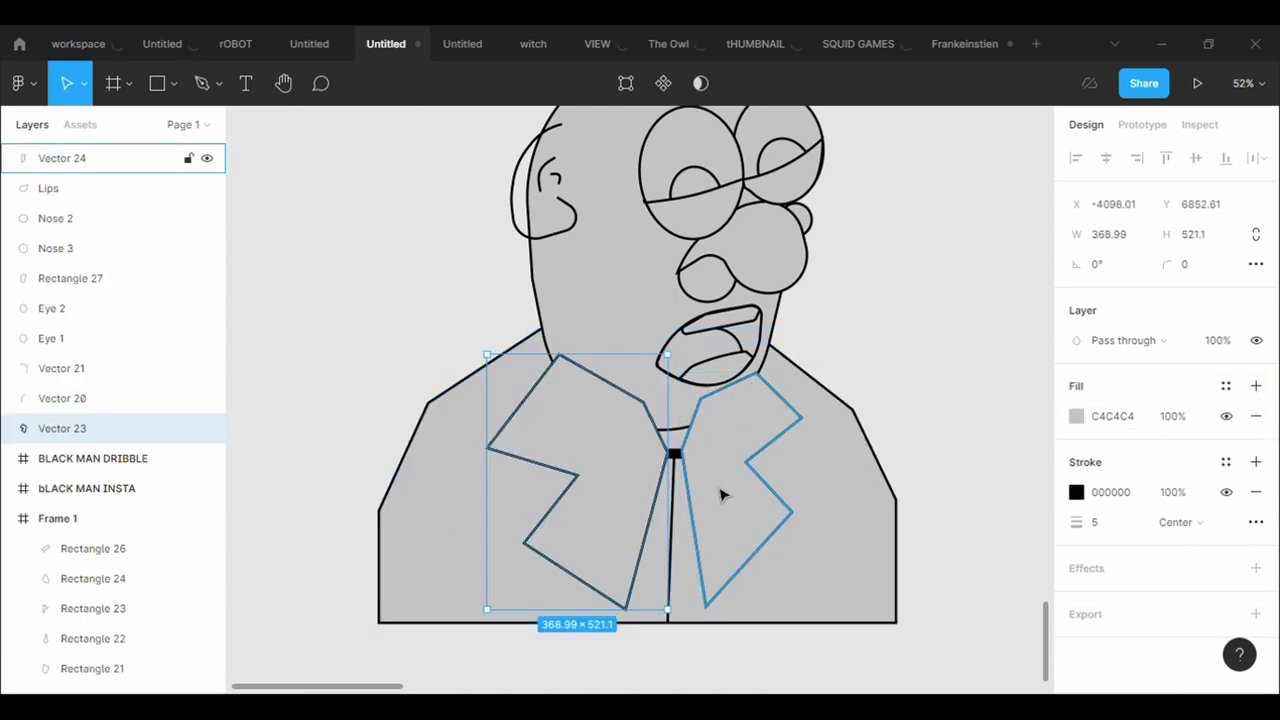
left_click(923, 648)
scroll(884, 534, "up", 2, "ctrl")
scroll(884, 534, "up", 1, "ctrl")
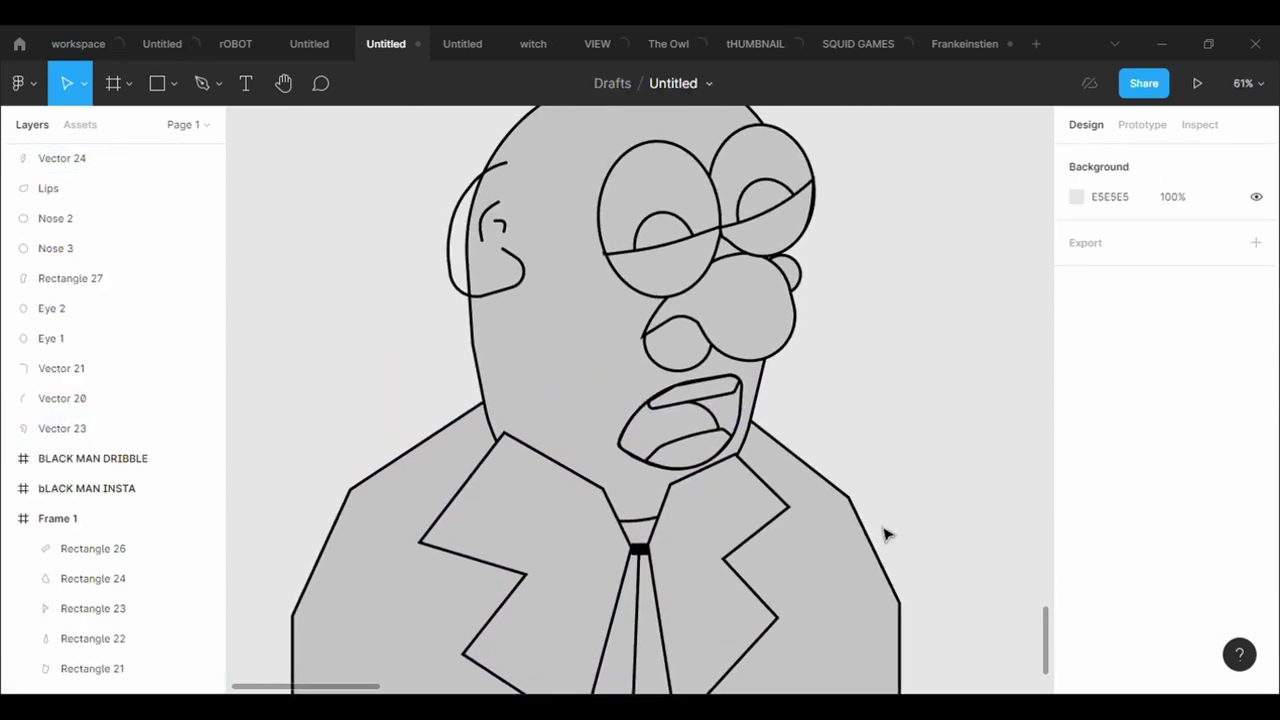
scroll(455, 234, "up", 2, "ctrl")
- Draw a grey rectangle over the ear and paste a copy of the ear curve
scroll(455, 234, "up", 5, "ctrl")
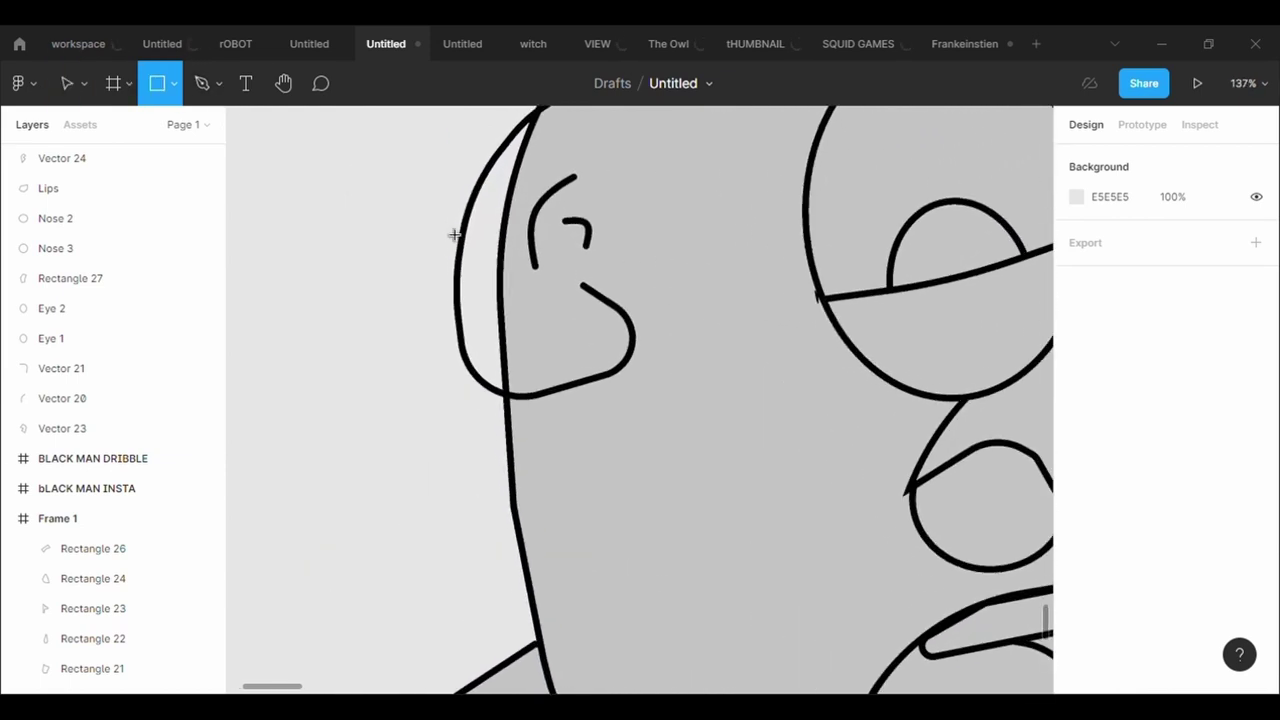
left_click_drag(503, 149, 680, 370)
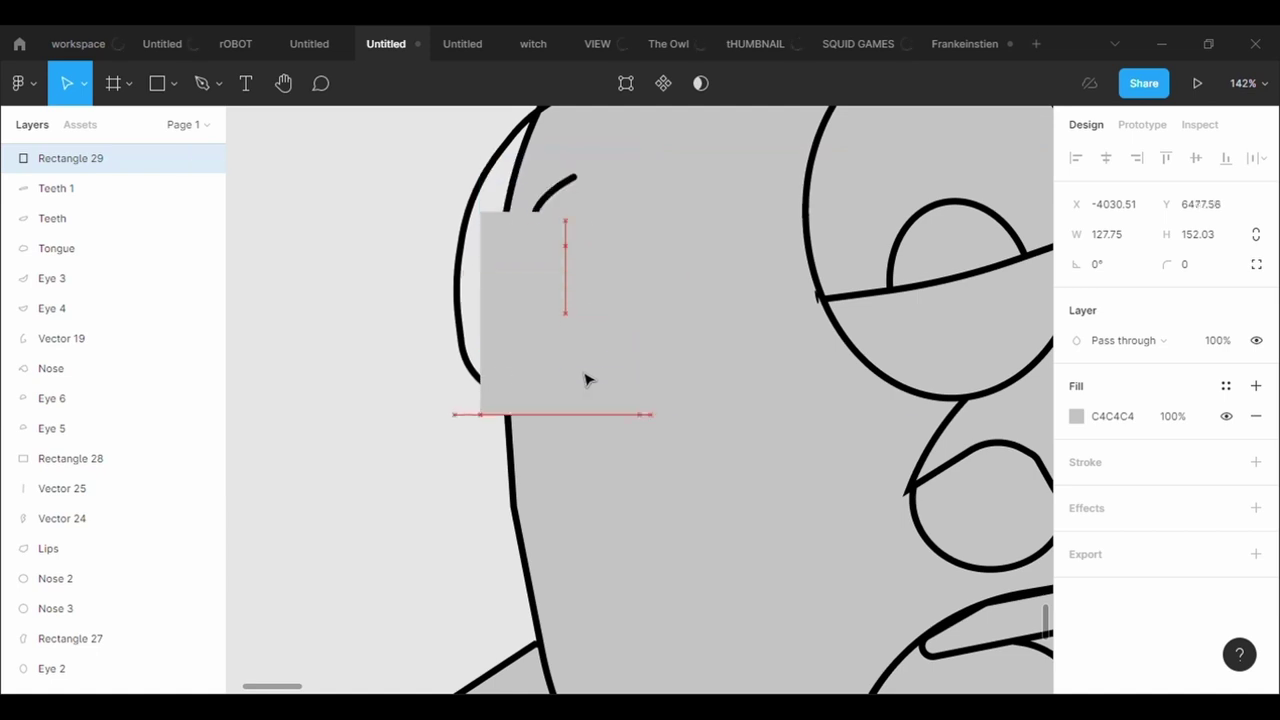
left_click_drag(600, 290, 586, 374)
left_click(563, 197)
right_click(545, 150)
left_click(575, 177)
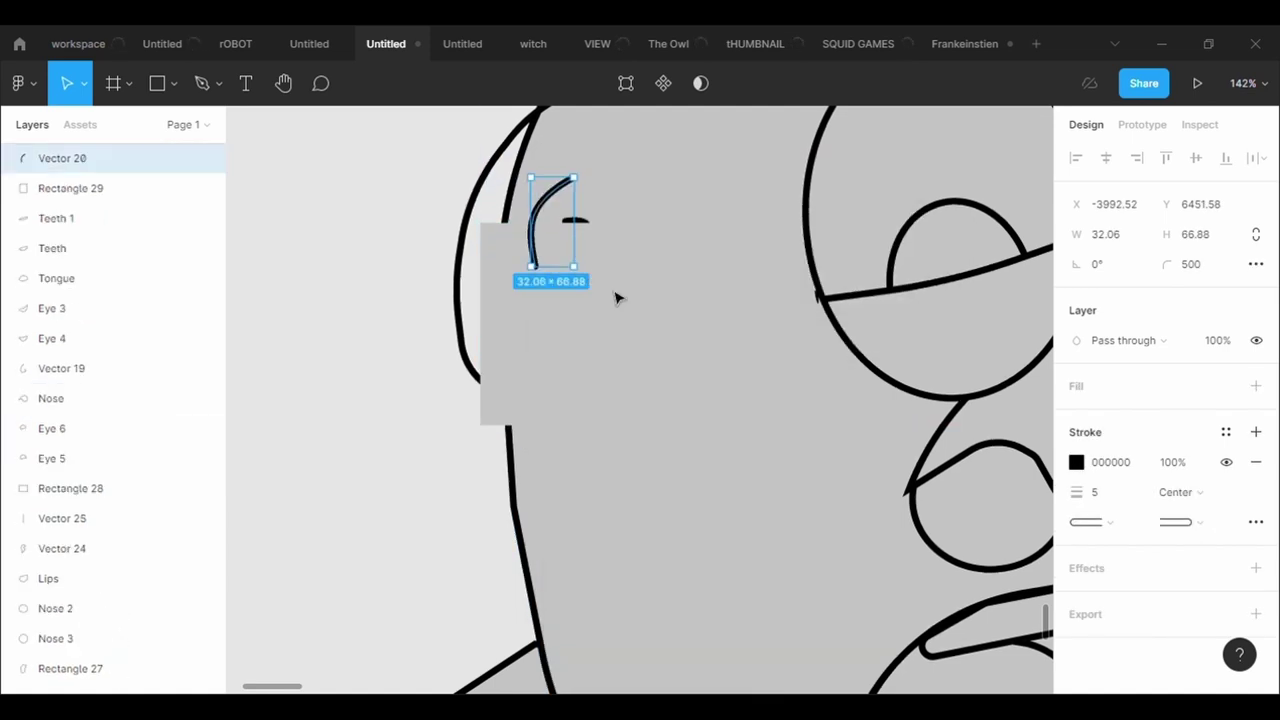
- Bring the small ear arc Vector 21 in front and move the rectangle up over the ear
left_click(616, 295)
left_click(588, 232)
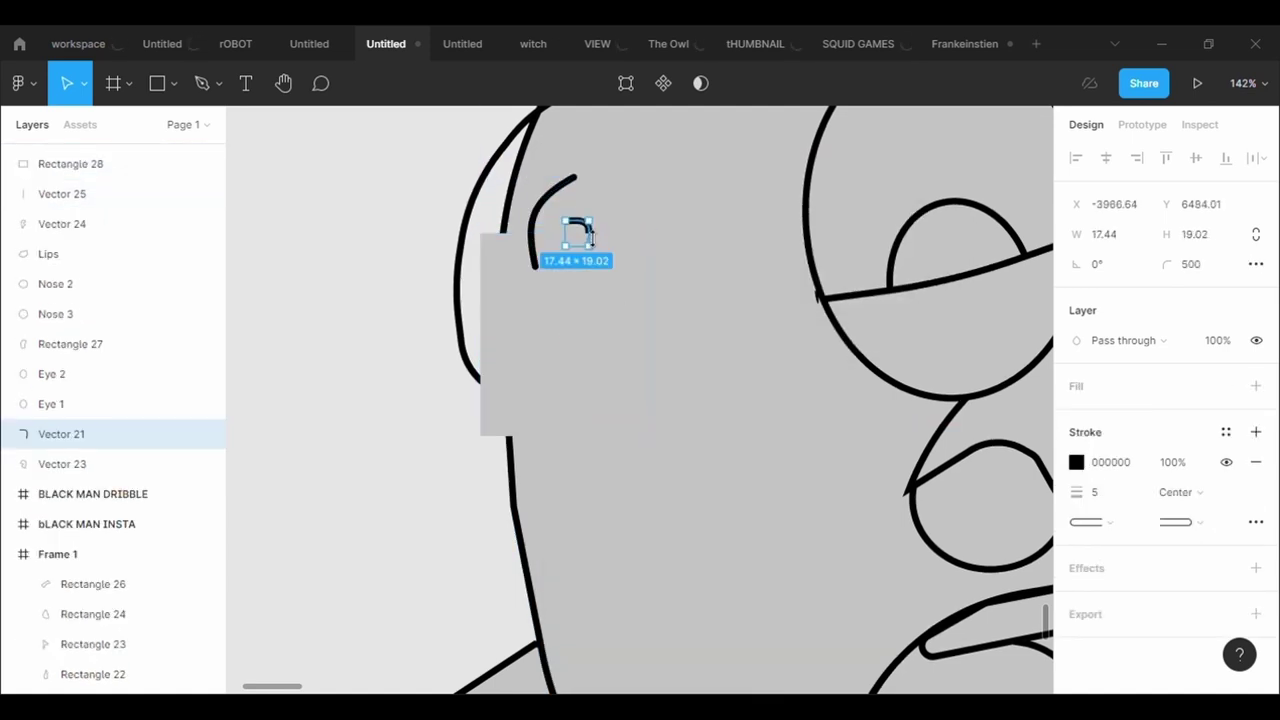
right_click(565, 232)
left_click(612, 286)
left_click_drag(586, 354, 580, 300)
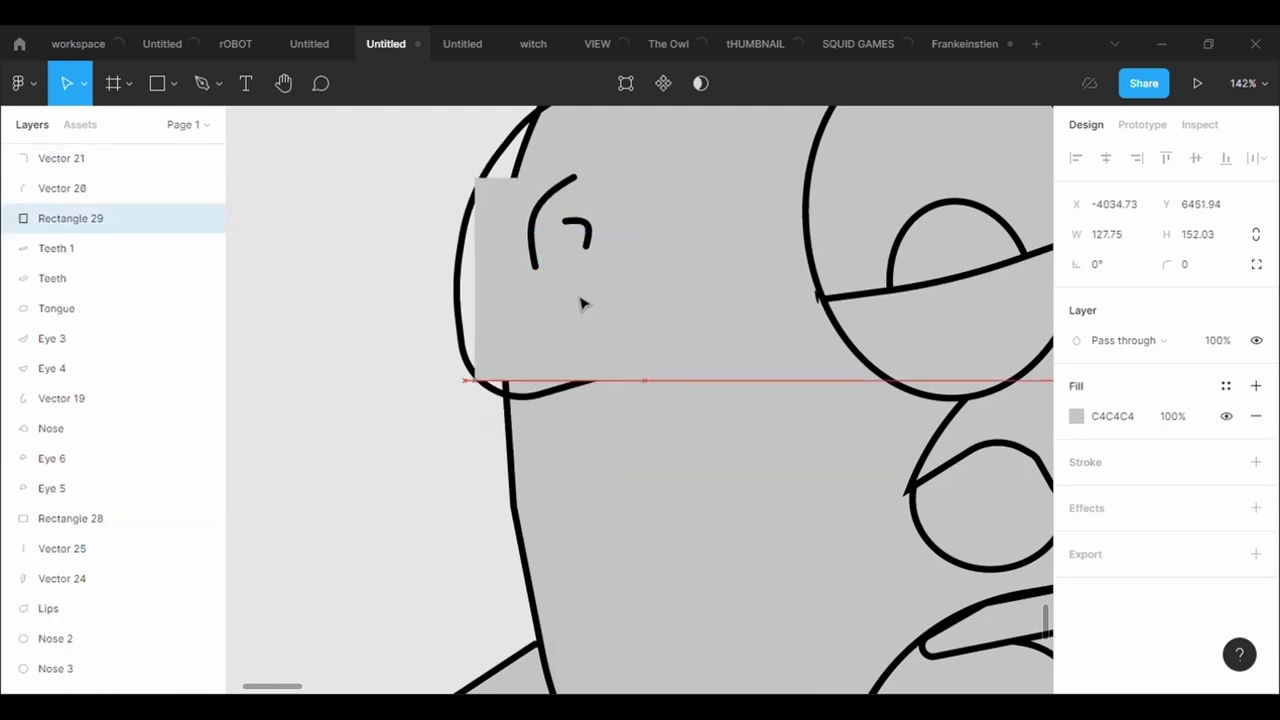
- Pull the rectangle's points out to the ear outline and round its corners to radius 500
left_click(640, 88)
scroll(614, 214, "down", 3)
scroll(590, 222, "up", 3)
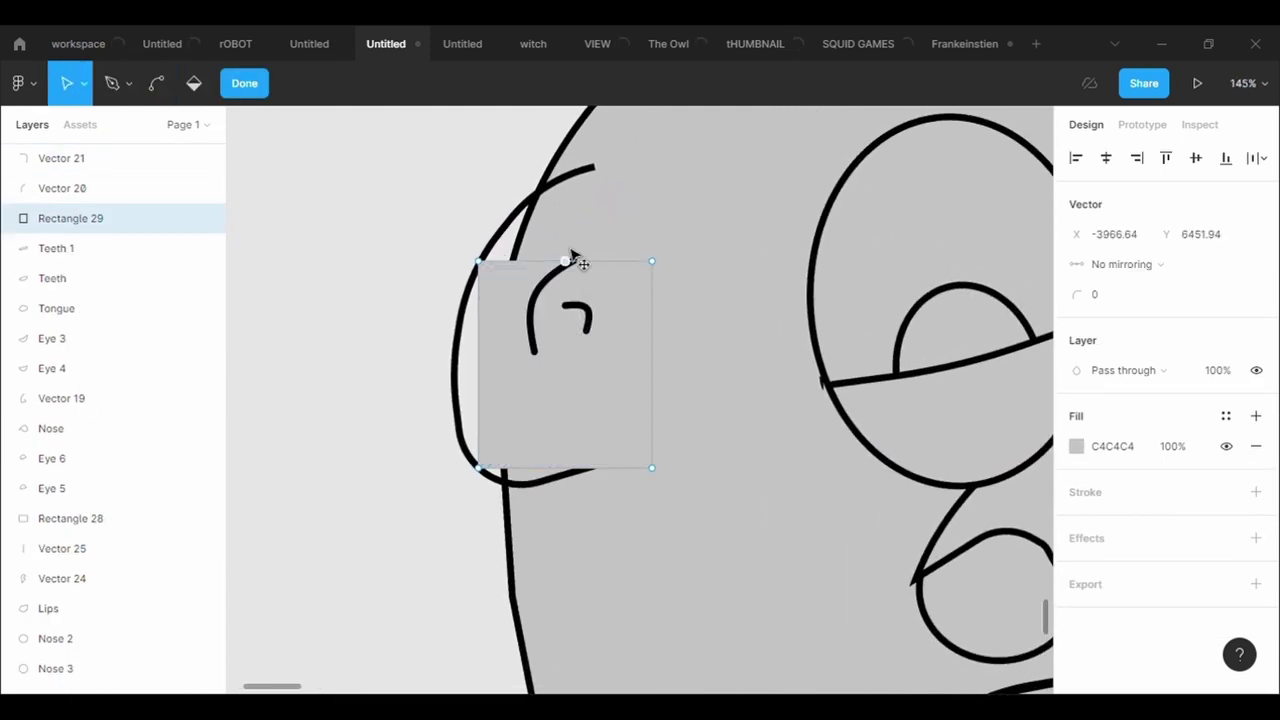
left_click_drag(576, 174, 533, 216)
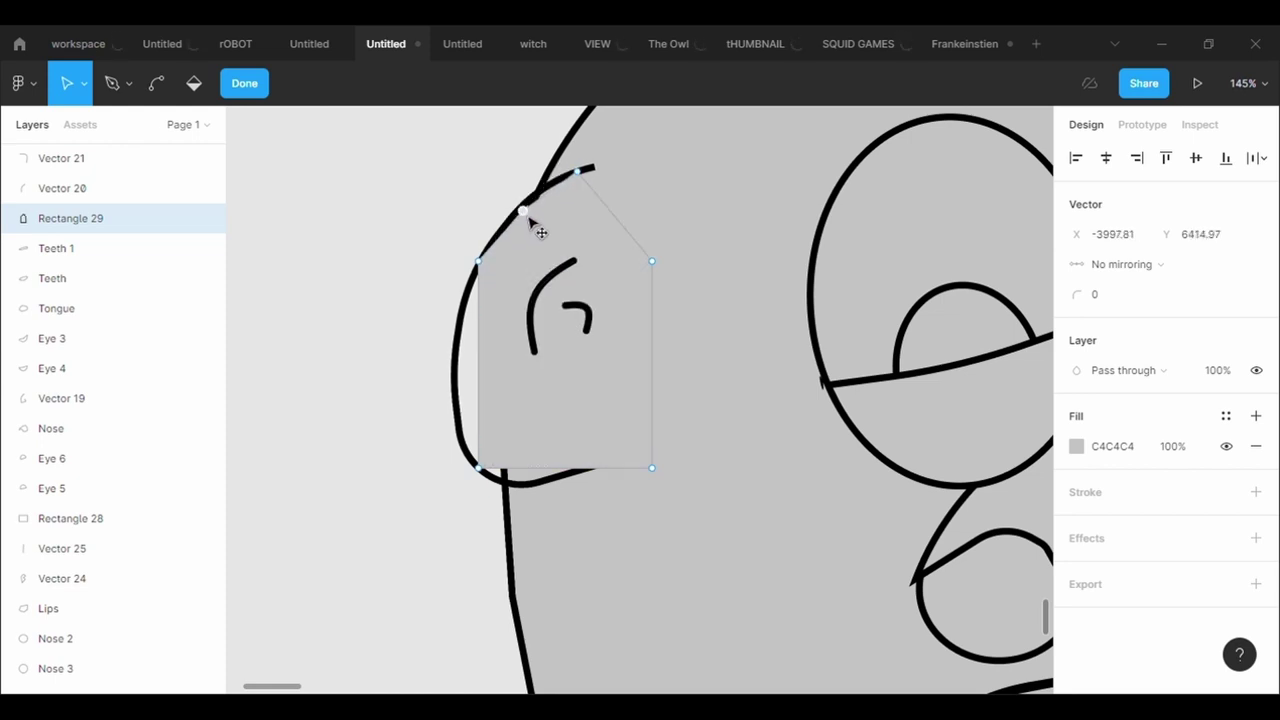
scroll(543, 227, "up", 3)
scroll(534, 214, "up", 2)
mouse_move(447, 477)
left_mouse_down()
mouse_move(449, 495)
mouse_move(410, 521)
left_mouse_up()
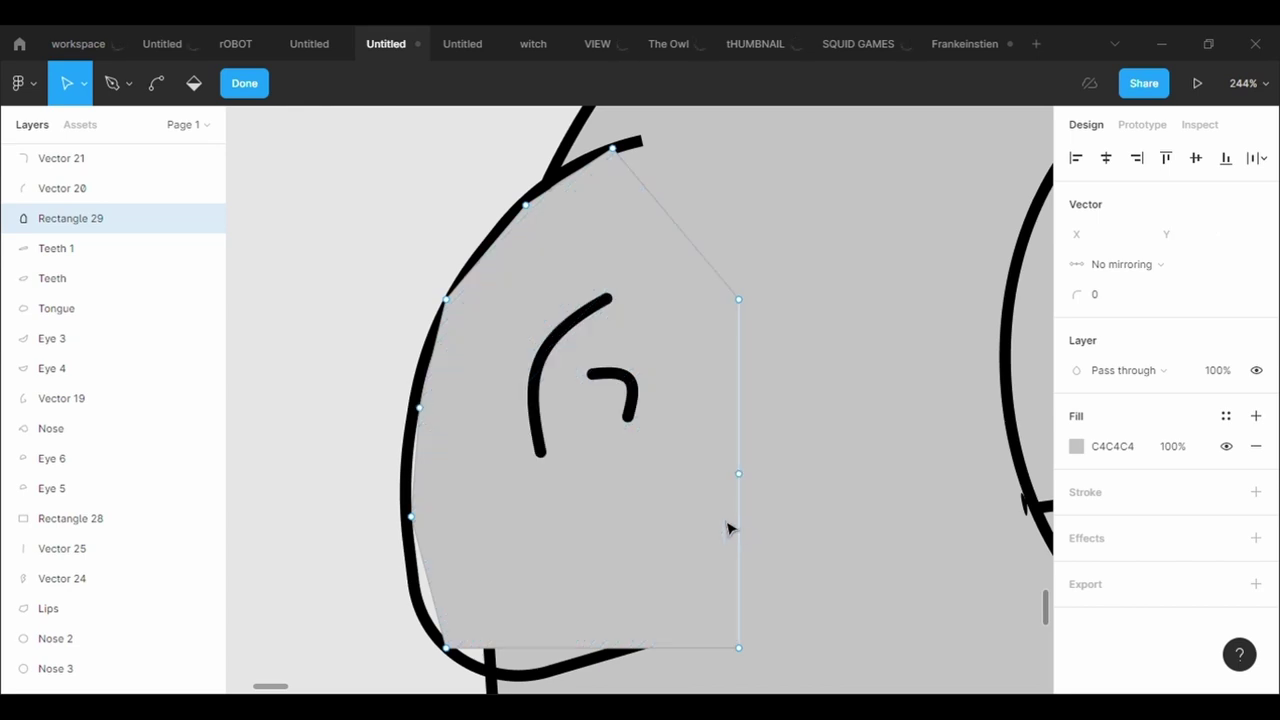
key("Escape")
key("Return")
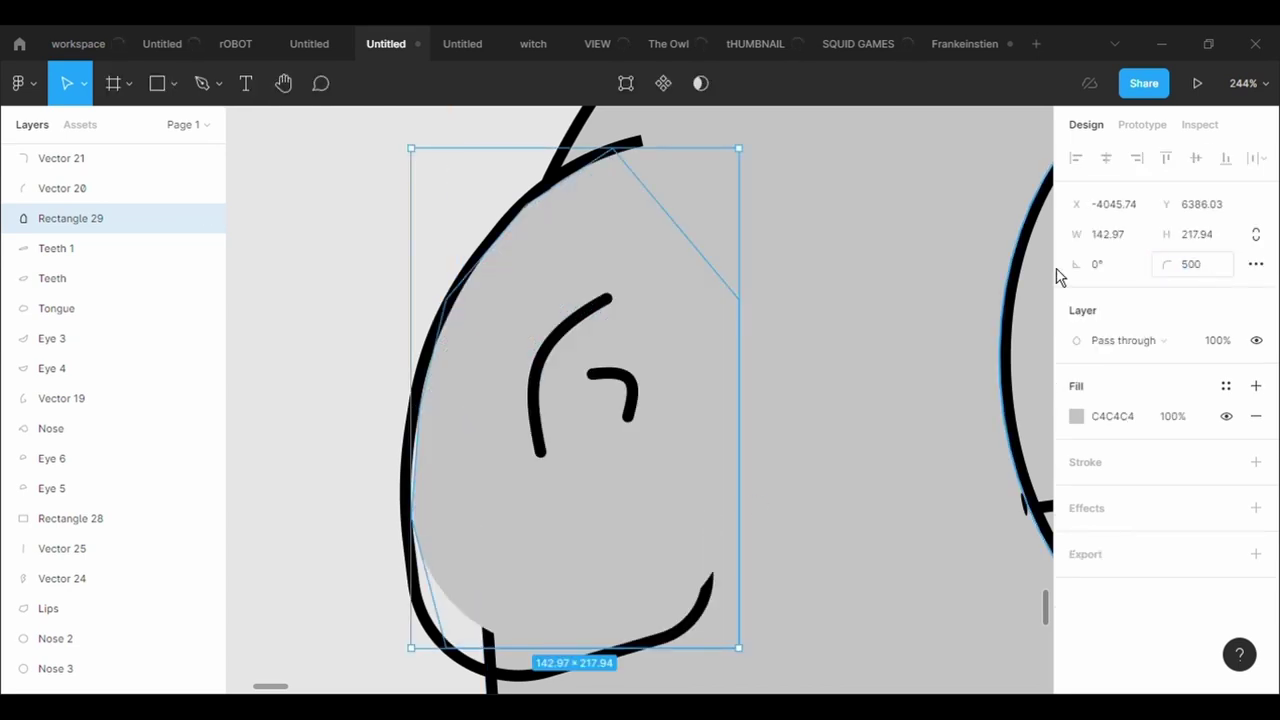
- Adjust the ear shape's lower points so it follows the ear and chin outline
left_click(626, 84)
scroll(435, 627, "down", 2)
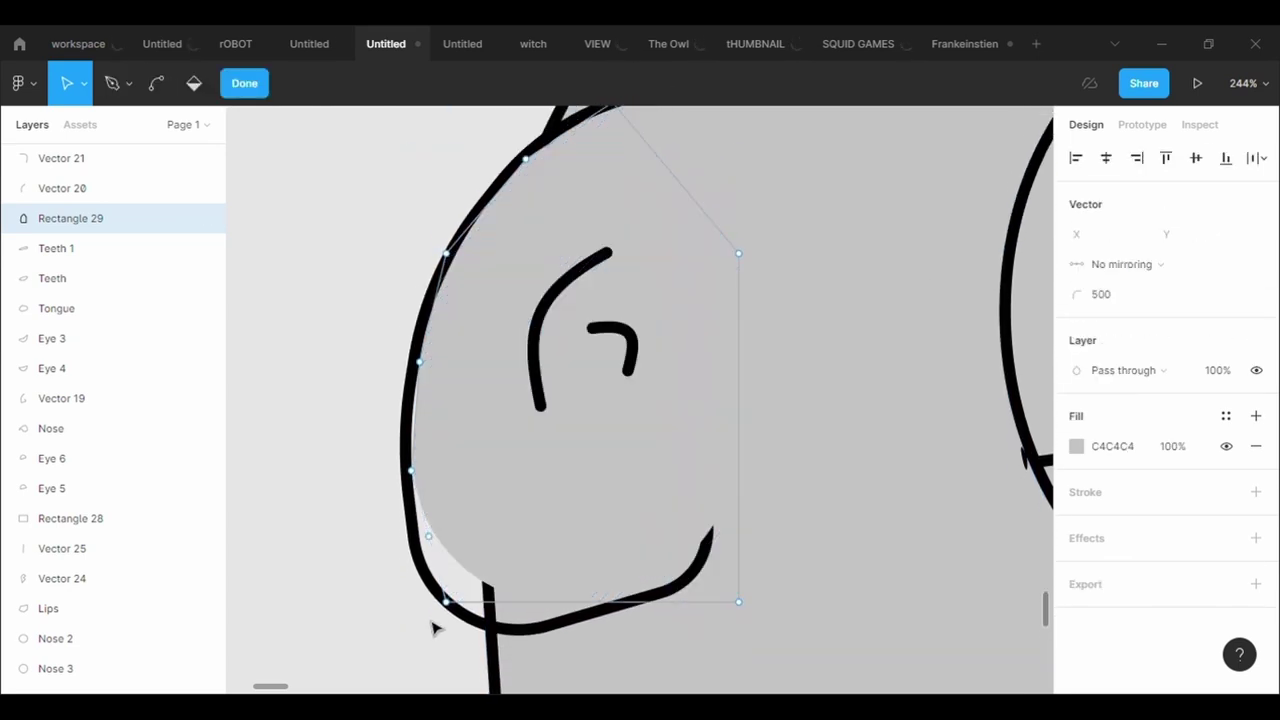
left_click_drag(447, 602, 419, 619)
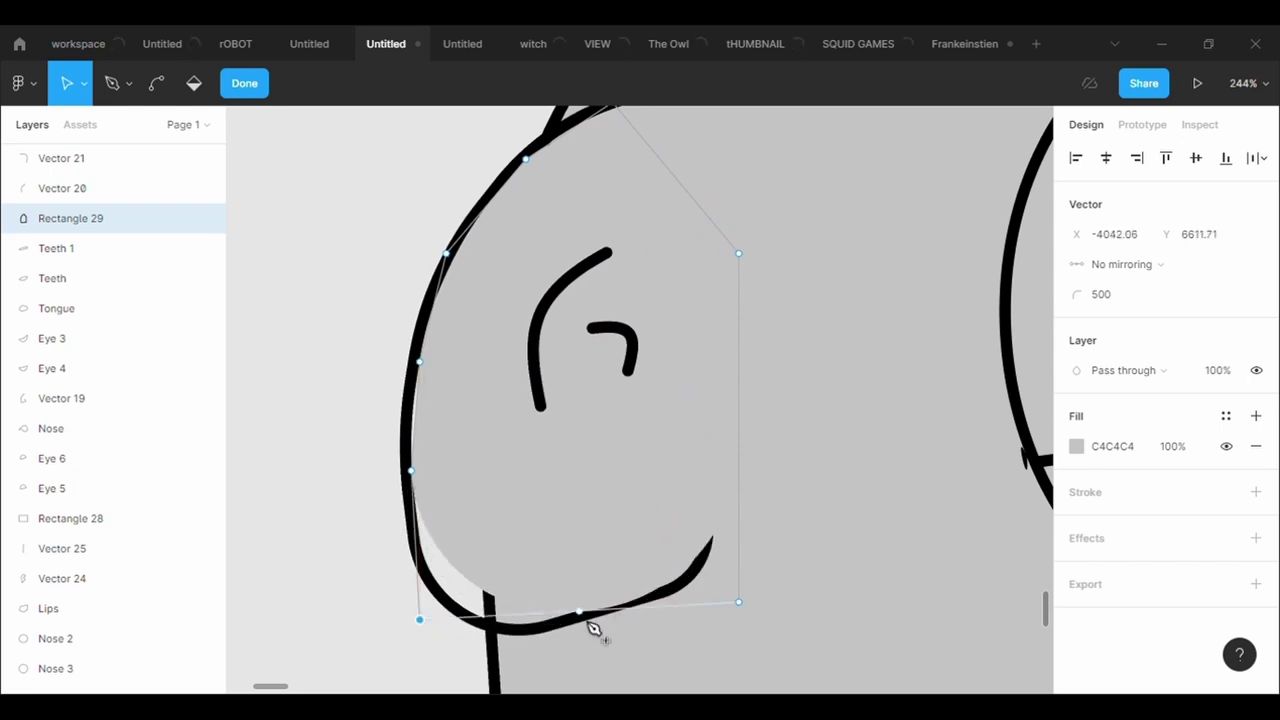
left_click_drag(585, 584, 526, 636)
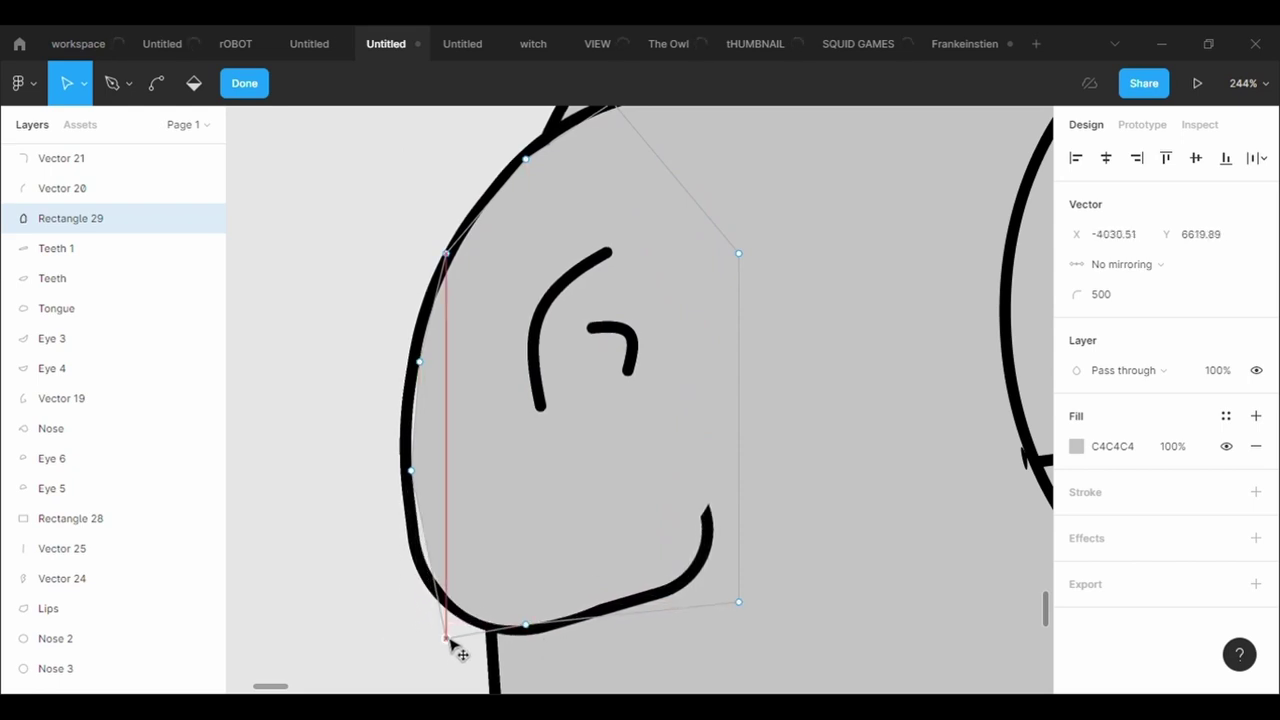
left_click_drag(448, 640, 452, 622)
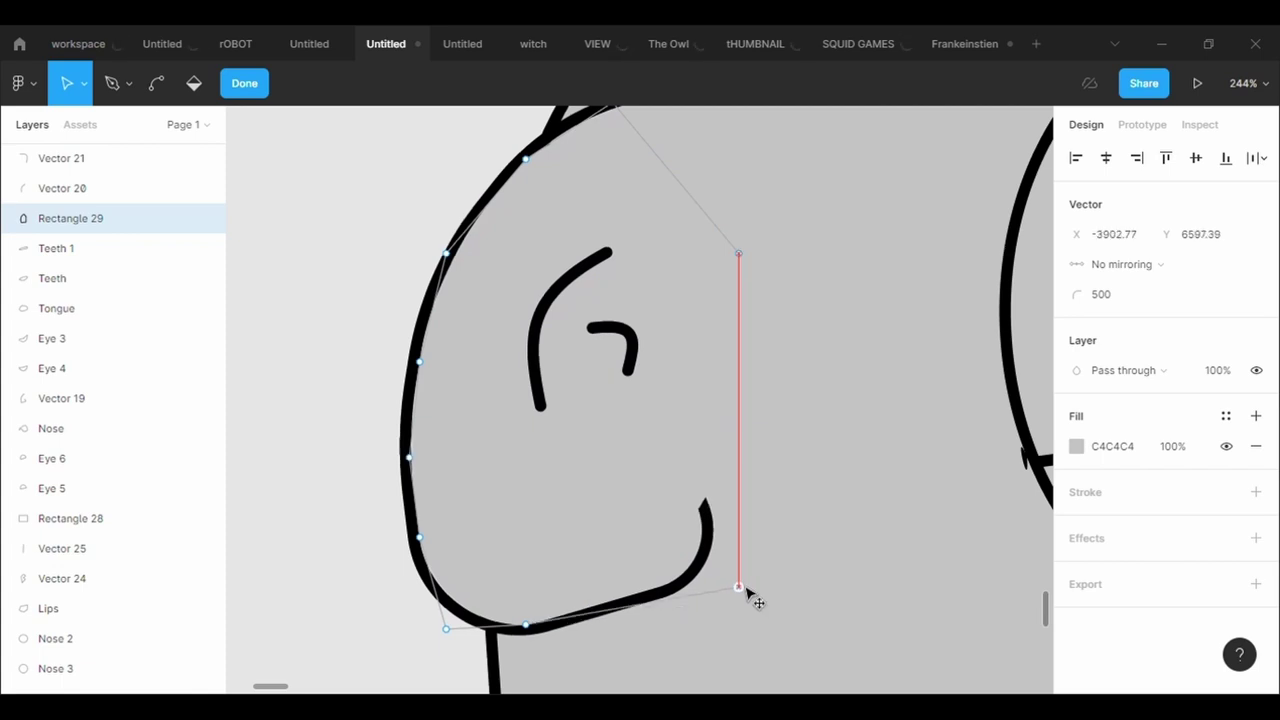
left_click_drag(746, 589, 706, 503)
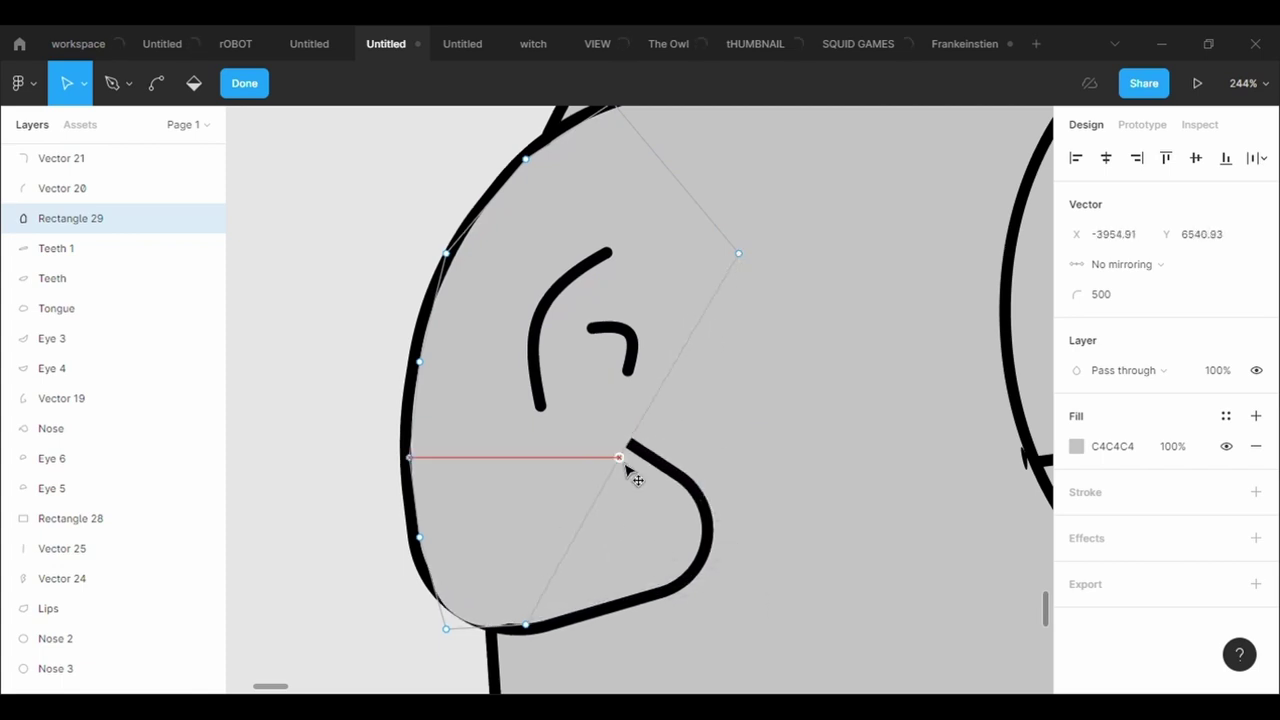
- Bring the ear's black outline stroke to the front
left_click(666, 603)
right_click(666, 603)
left_click(712, 290)
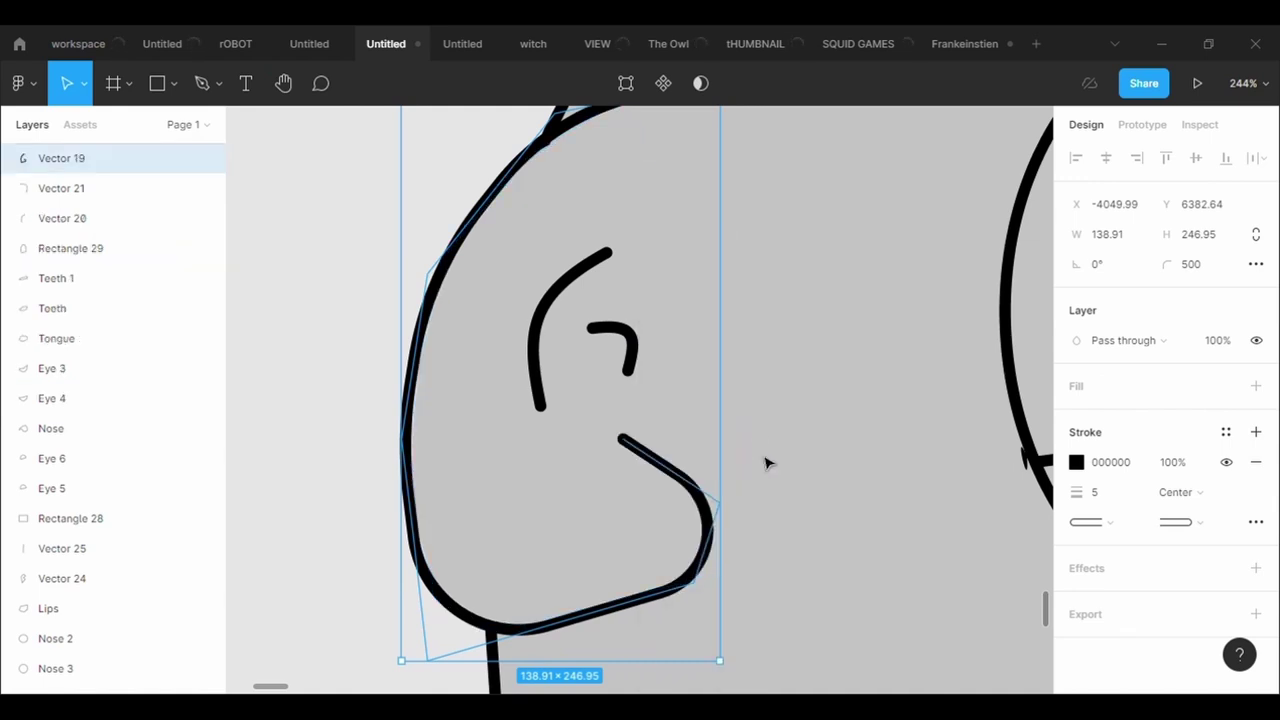
left_click(783, 563)
scroll(783, 563, "down", 5)
- Send the left and right lapels to the back
scroll(783, 563, "left", 3)
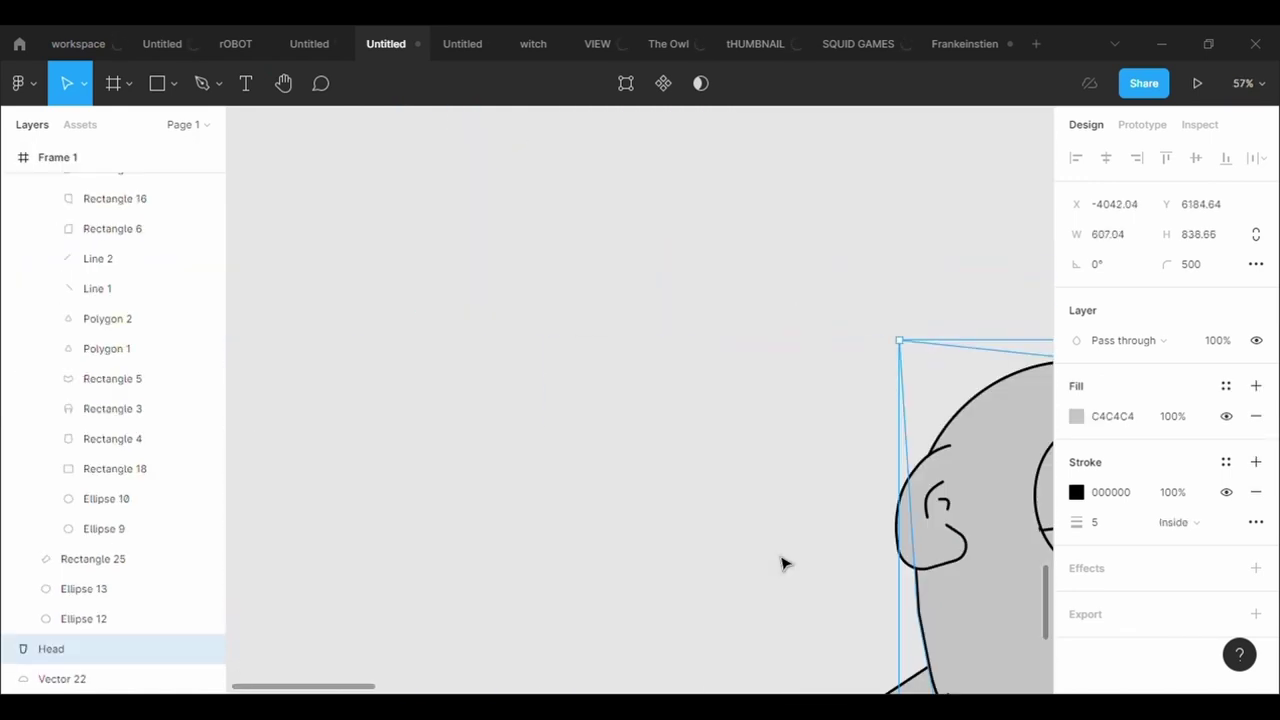
scroll(783, 563, "right", 5)
scroll(783, 563, "down", 3)
scroll(783, 563, "down", 2)
key("Escape")
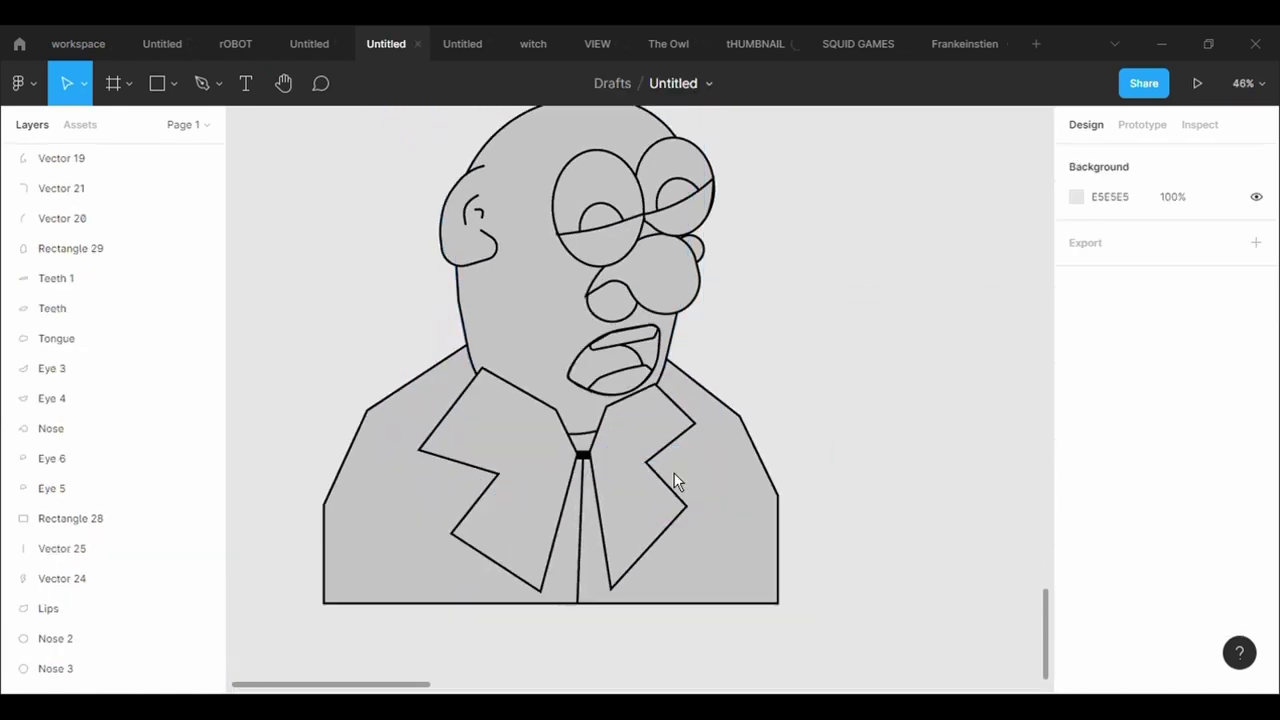
left_click(535, 464)
right_click(535, 464)
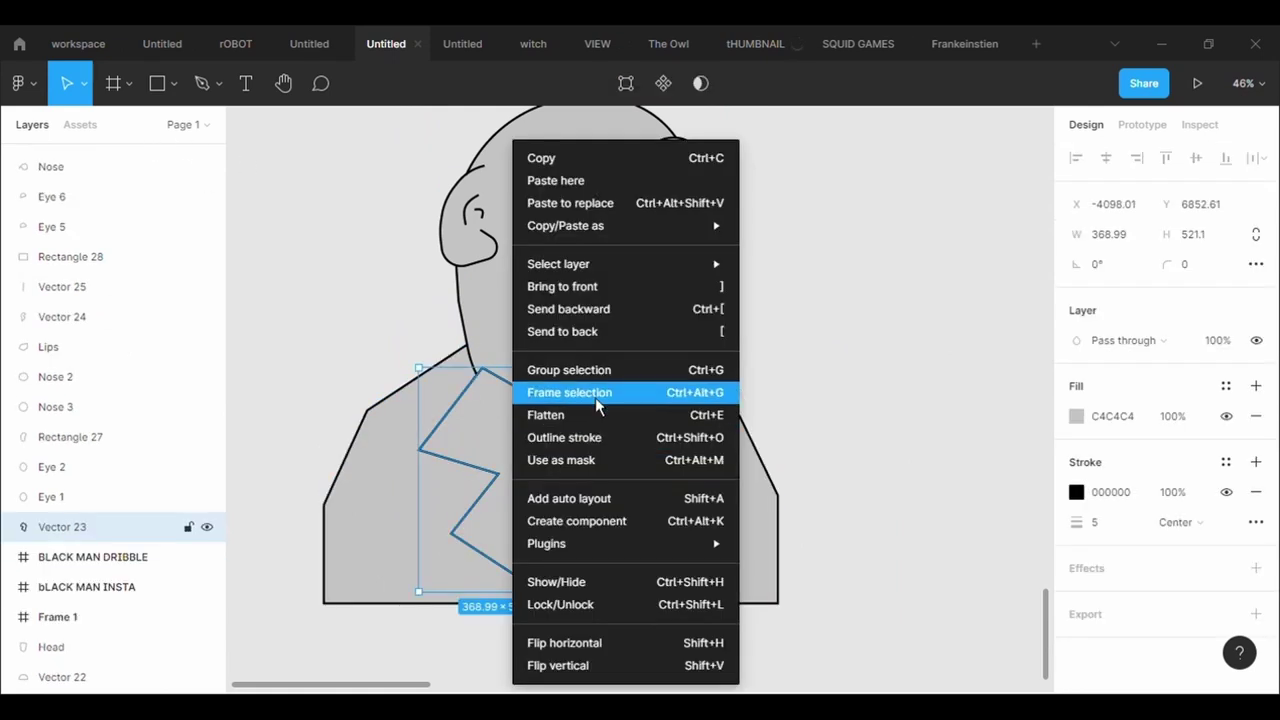
left_click(588, 346)
left_click(686, 514)
right_click(677, 514)
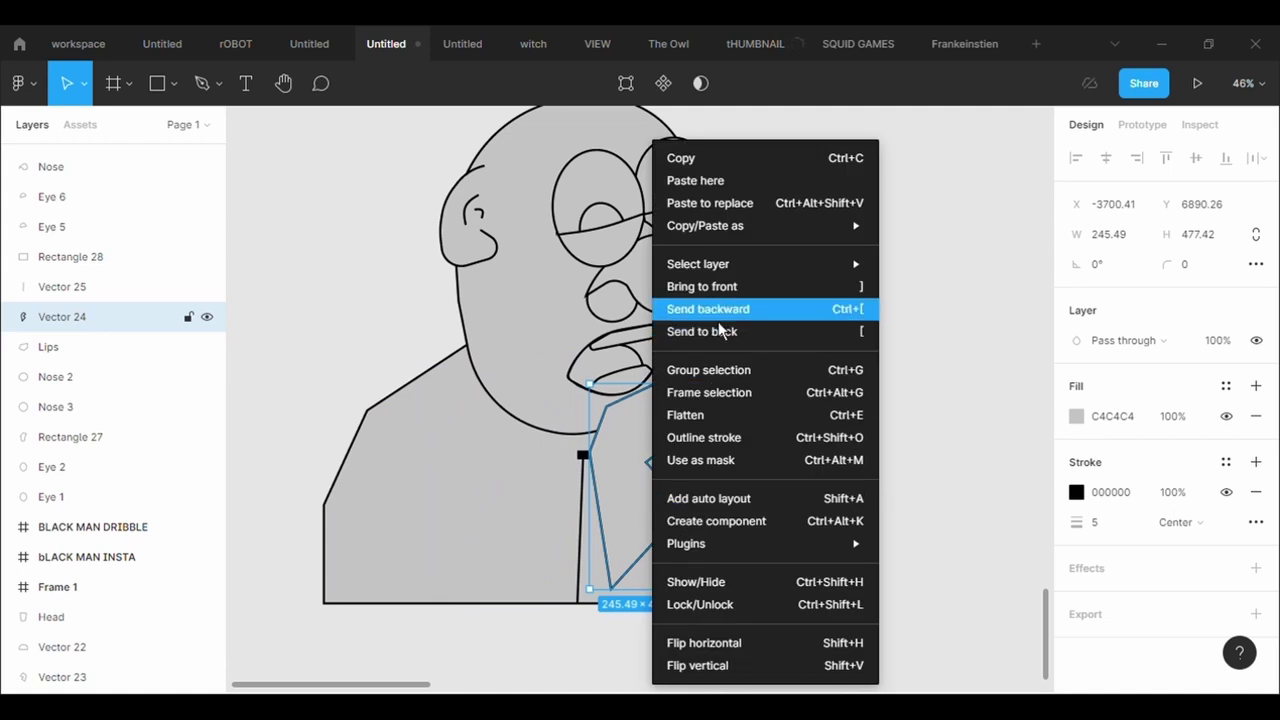
left_click(718, 330)
- Send the suit body to the back, behind the lapels
left_click(755, 500)
right_click(768, 505)
left_click(823, 338)
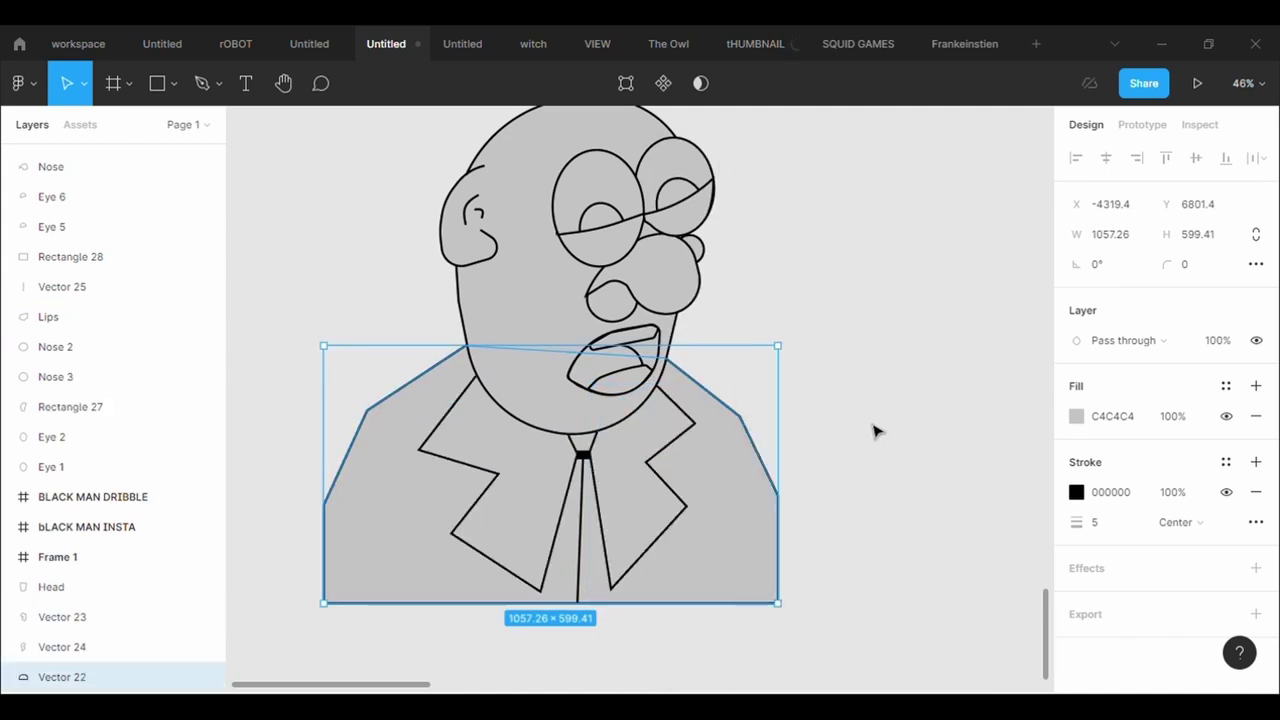
left_click(874, 430)
scroll(875, 431, "down", 2)
scroll(874, 431, "down", 2)
- Draw a new frame around the character and size it 1080 × 1350
key("f")
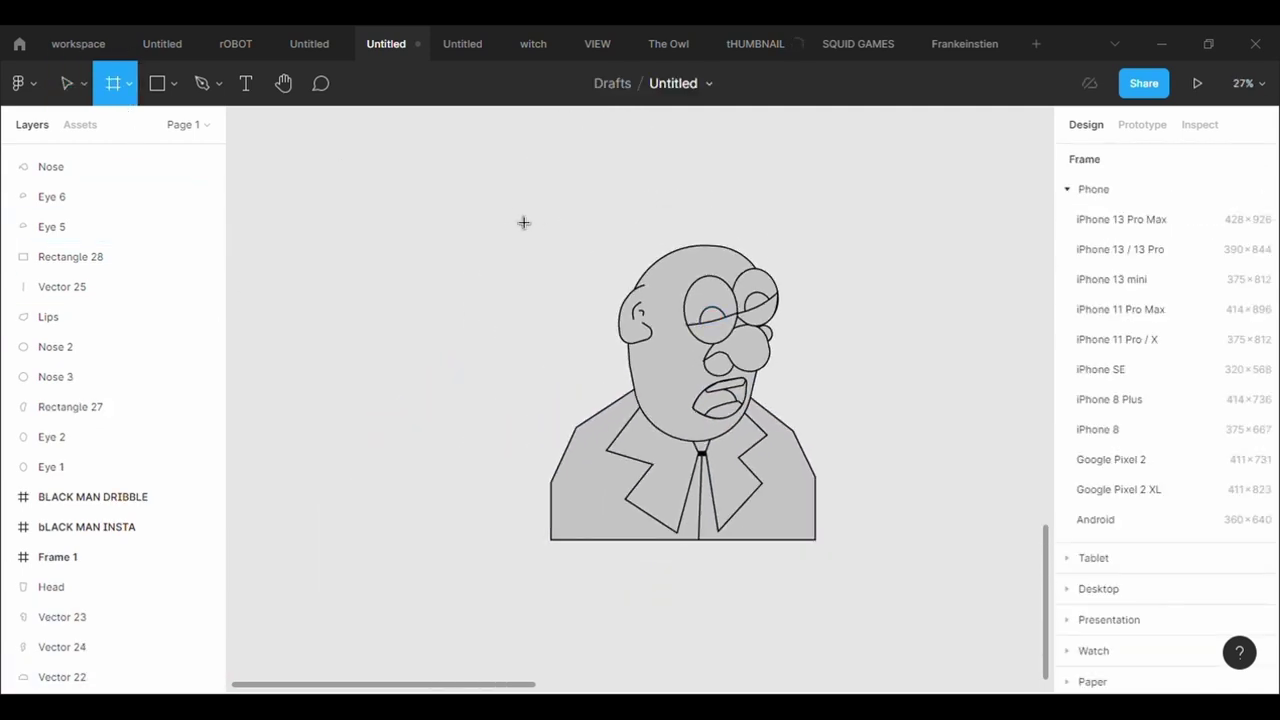
mouse_move(460, 166)
left_mouse_down()
mouse_move(734, 557)
mouse_move(888, 646)
left_mouse_up()
left_click(1119, 278)
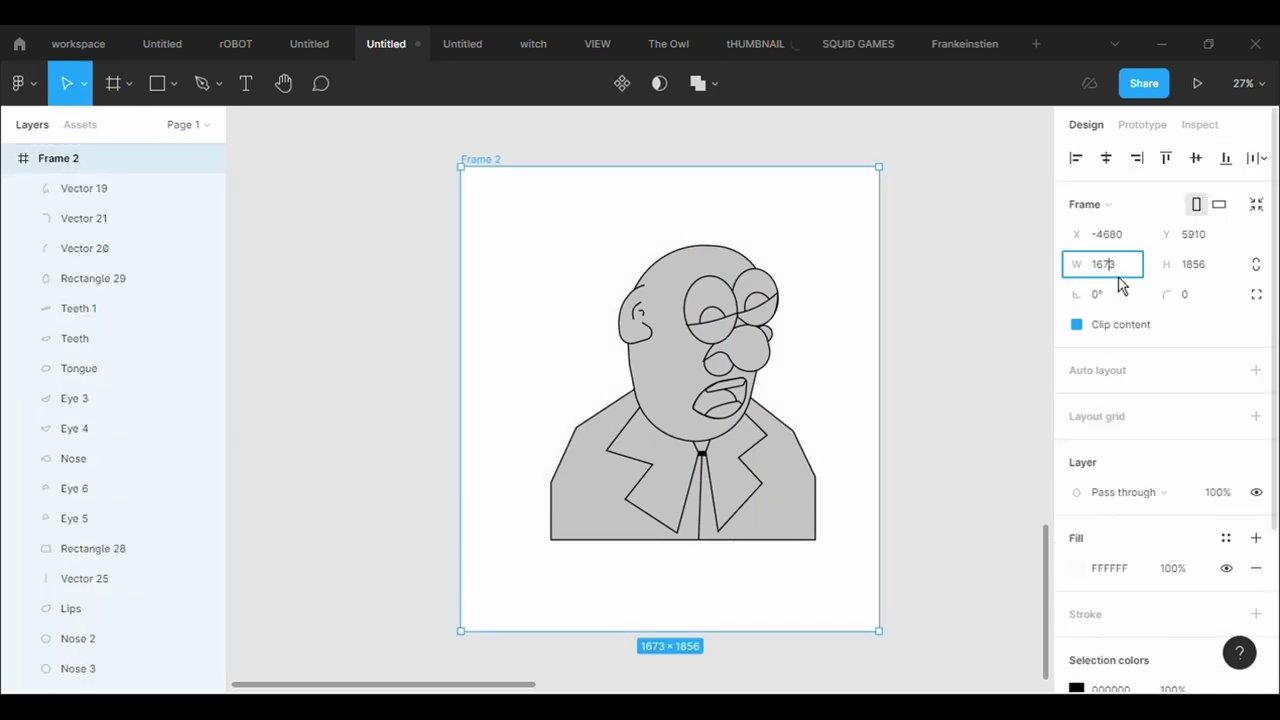
type("08")
key("Return")
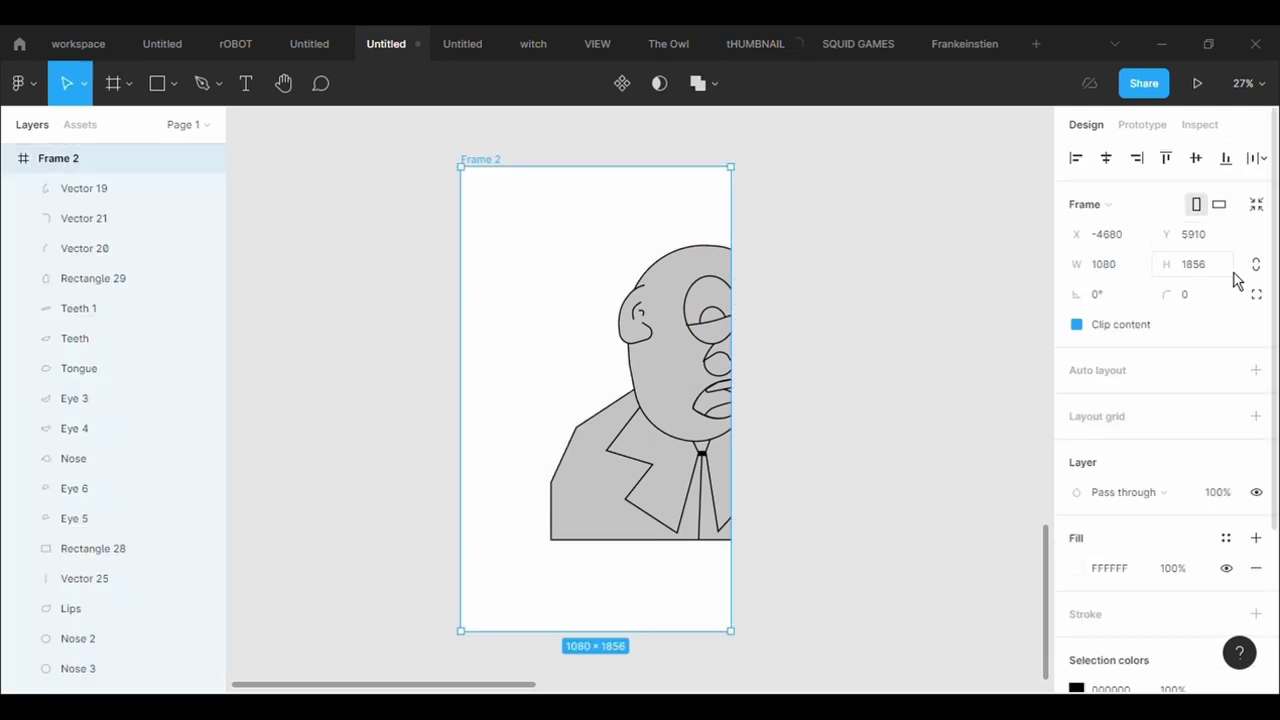
type("1350")
key("Return")
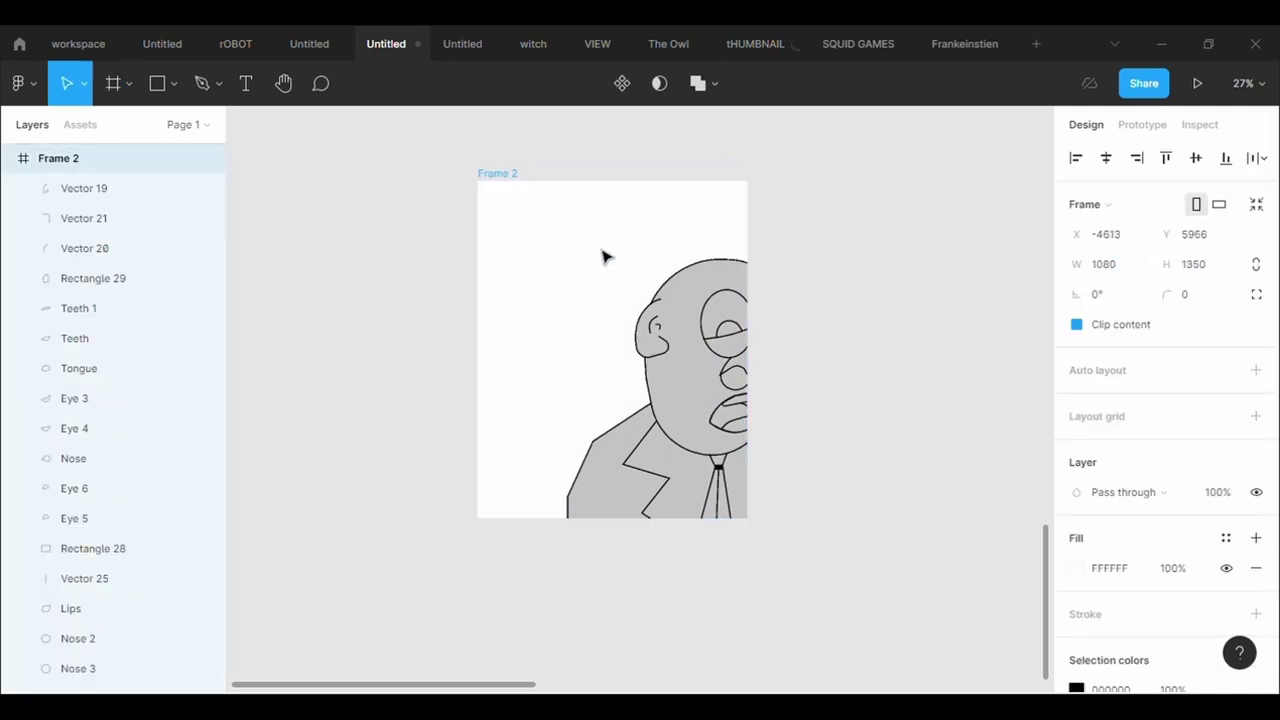
scroll(640, 289, "up", 2)
key("Escape")
- Marquee-select the whole drawing and move it into the new frame
left_click(563, 234)
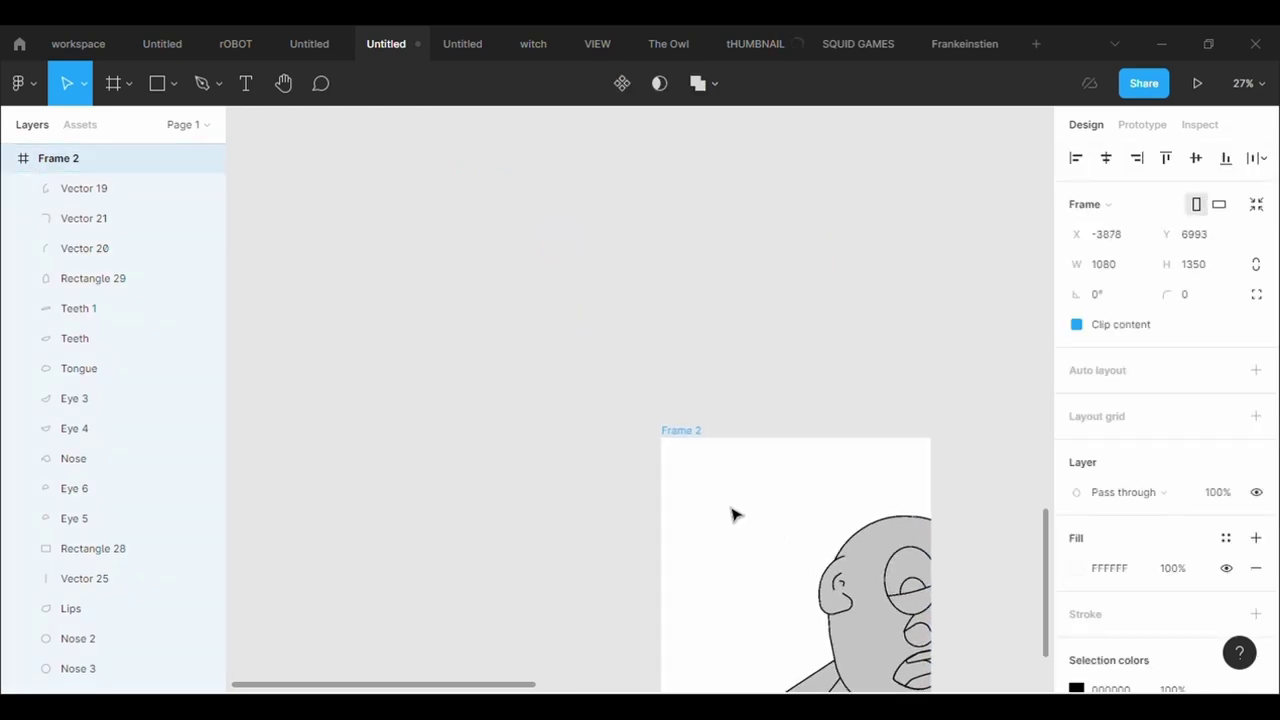
scroll(577, 275, "down", 2)
key("Escape")
left_click_drag(583, 294, 857, 571)
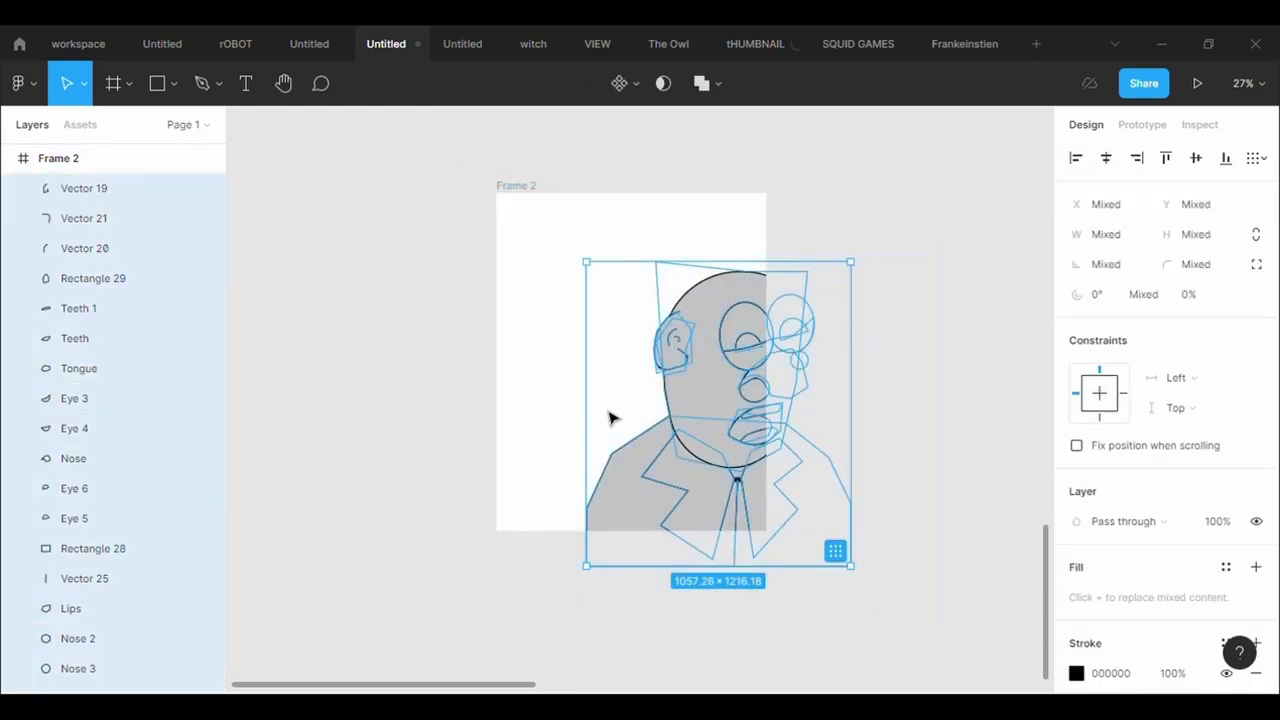
mouse_move(608, 417)
left_mouse_down()
mouse_move(533, 369)
mouse_move(540, 386)
mouse_move(531, 381)
left_mouse_up()
left_click(843, 526)
- Shift the head's fill hue toward yellow
left_click(621, 274)
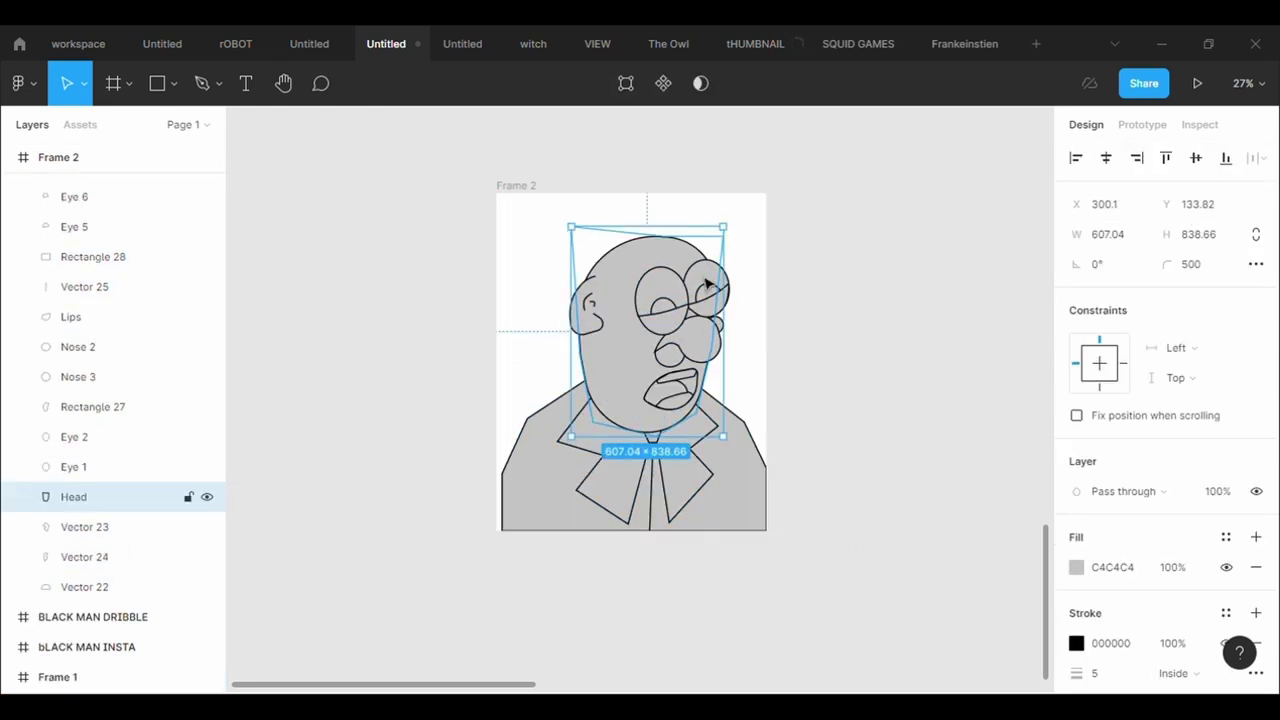
left_click(1076, 567)
left_click_drag(1020, 470, 905, 470)
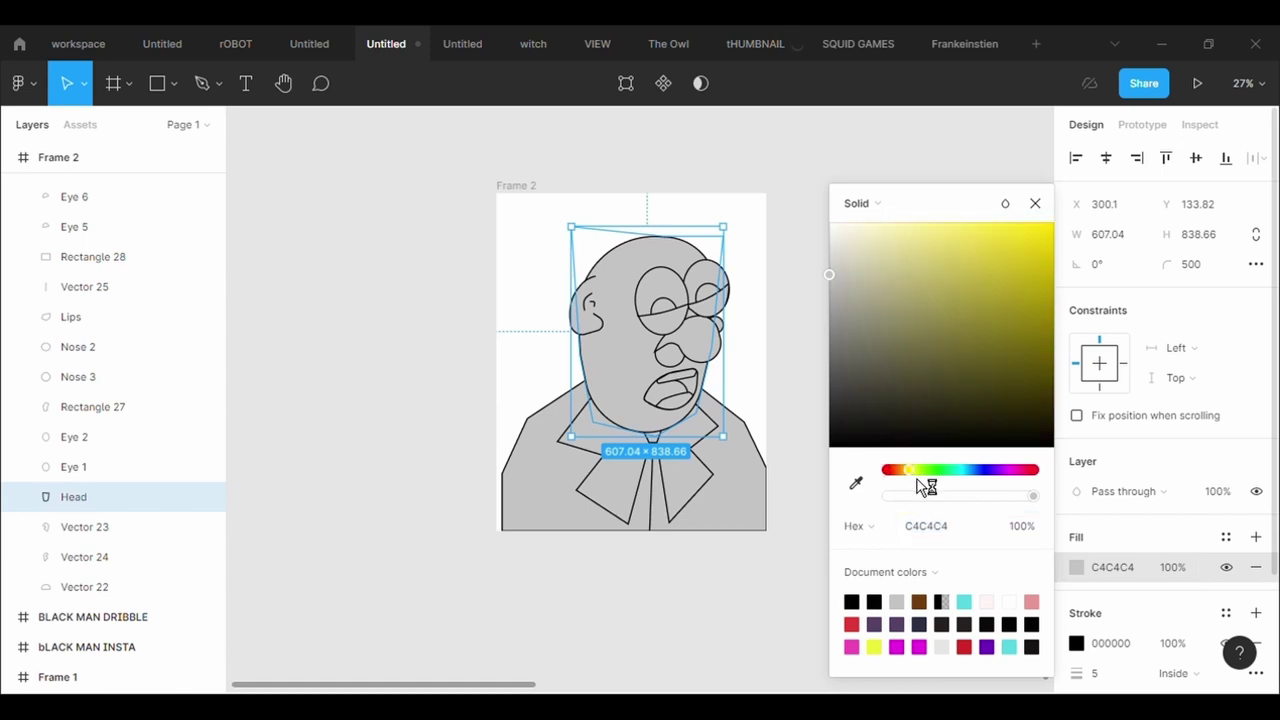
- Darken the head fill to brown 574402 and eyedrop the same brown onto the ear
left_click(1008, 310)
left_click_drag(1020, 328, 1059, 385)
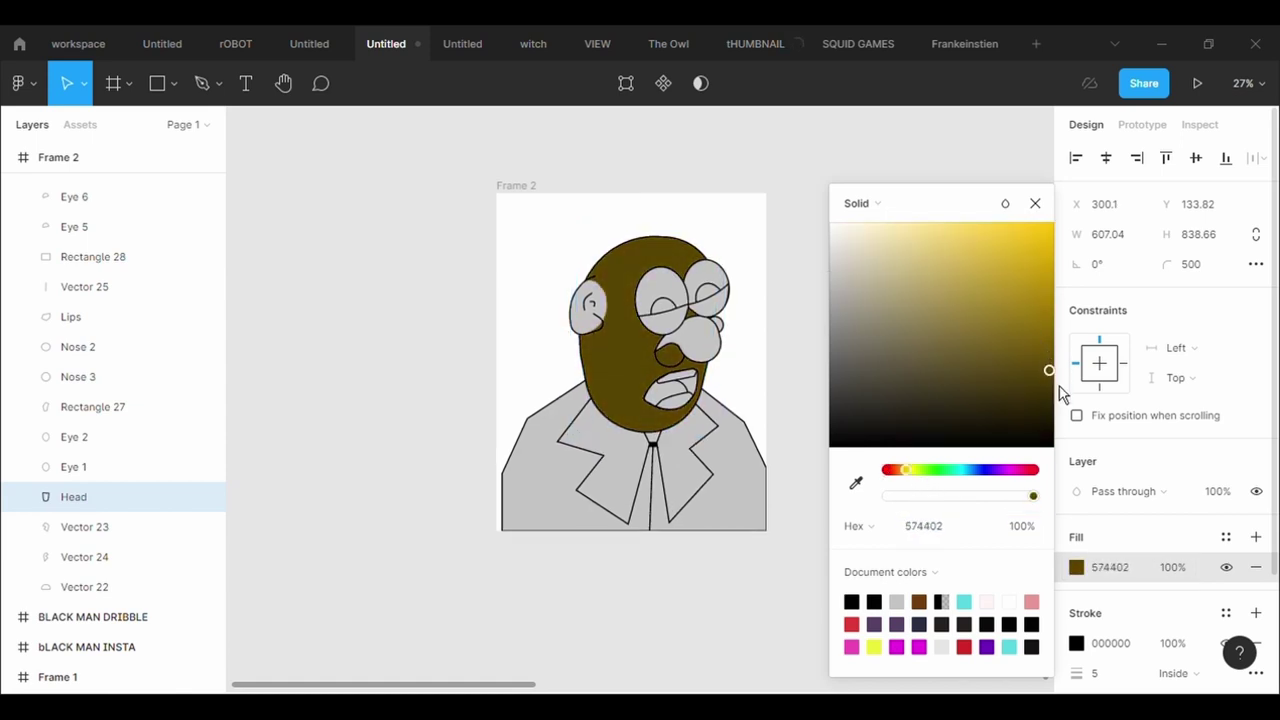
left_click(588, 305)
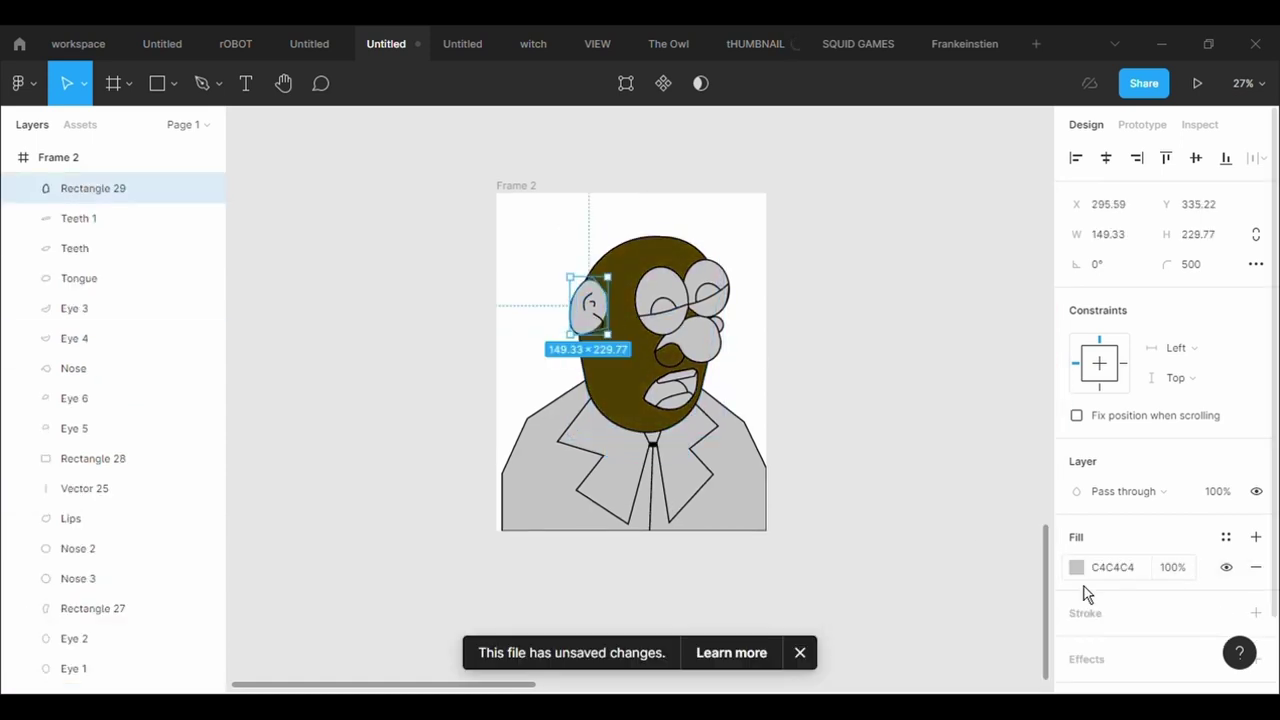
left_click(1076, 567)
left_click(932, 526)
left_click(856, 483)
left_click(714, 406)
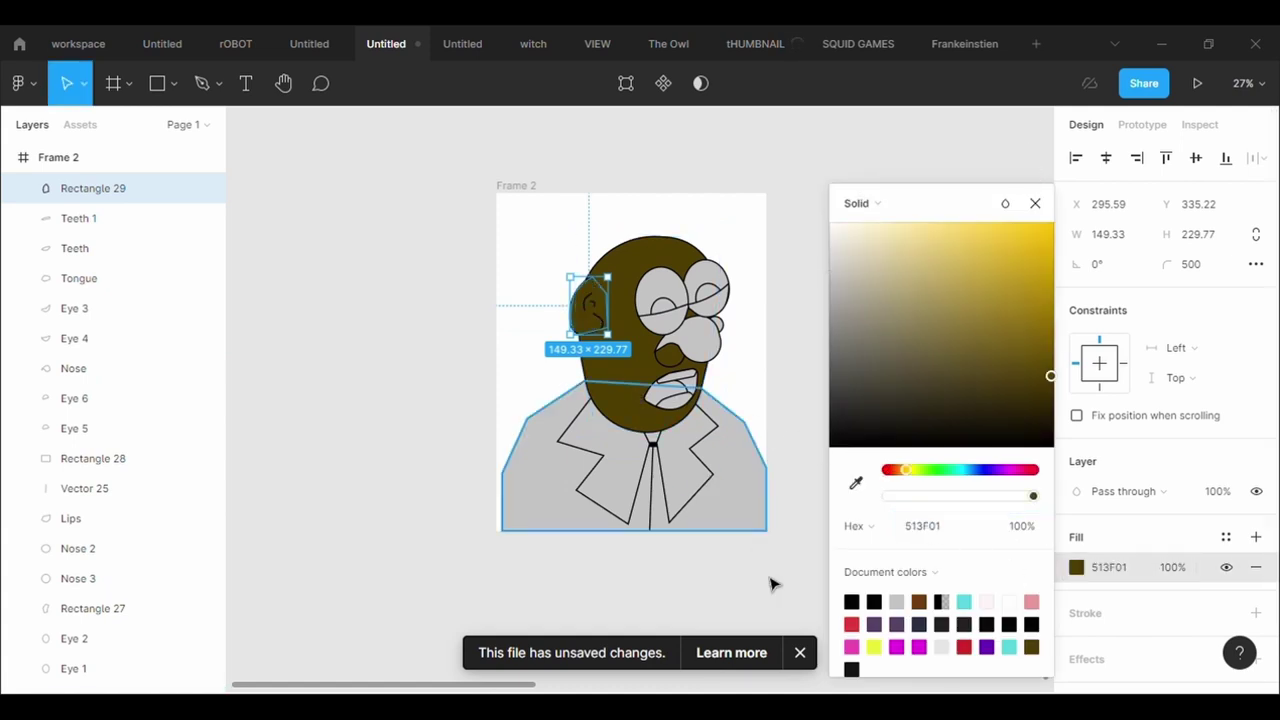
left_click(800, 652)
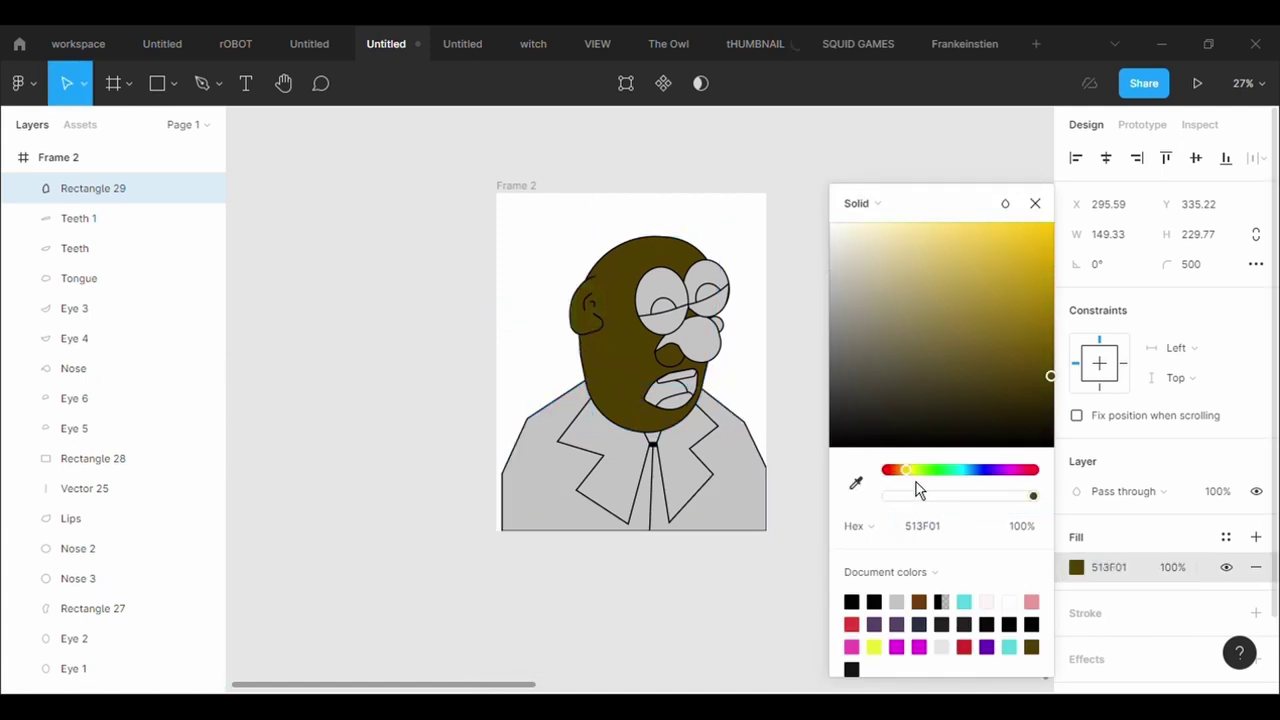
- Apply the brown skin colour to the Nose shape with the eyedropper
left_click(80, 368)
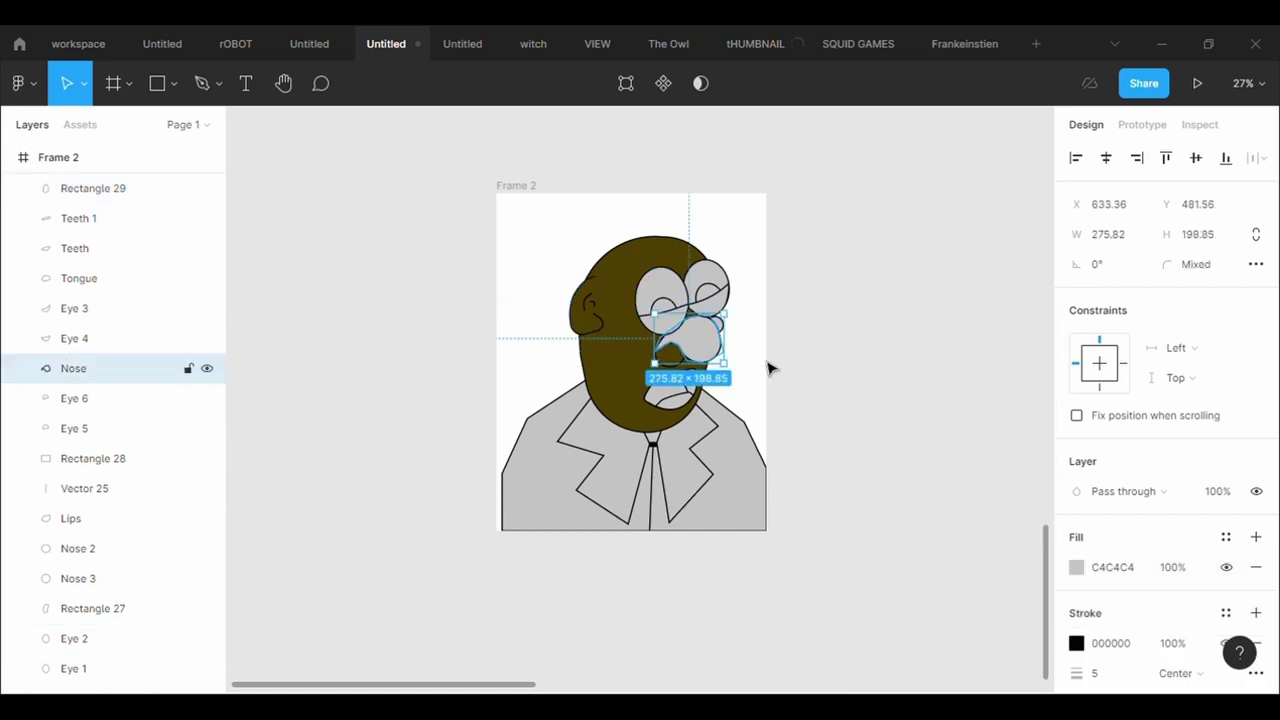
left_click(1076, 567)
left_click(856, 483)
left_click(600, 390)
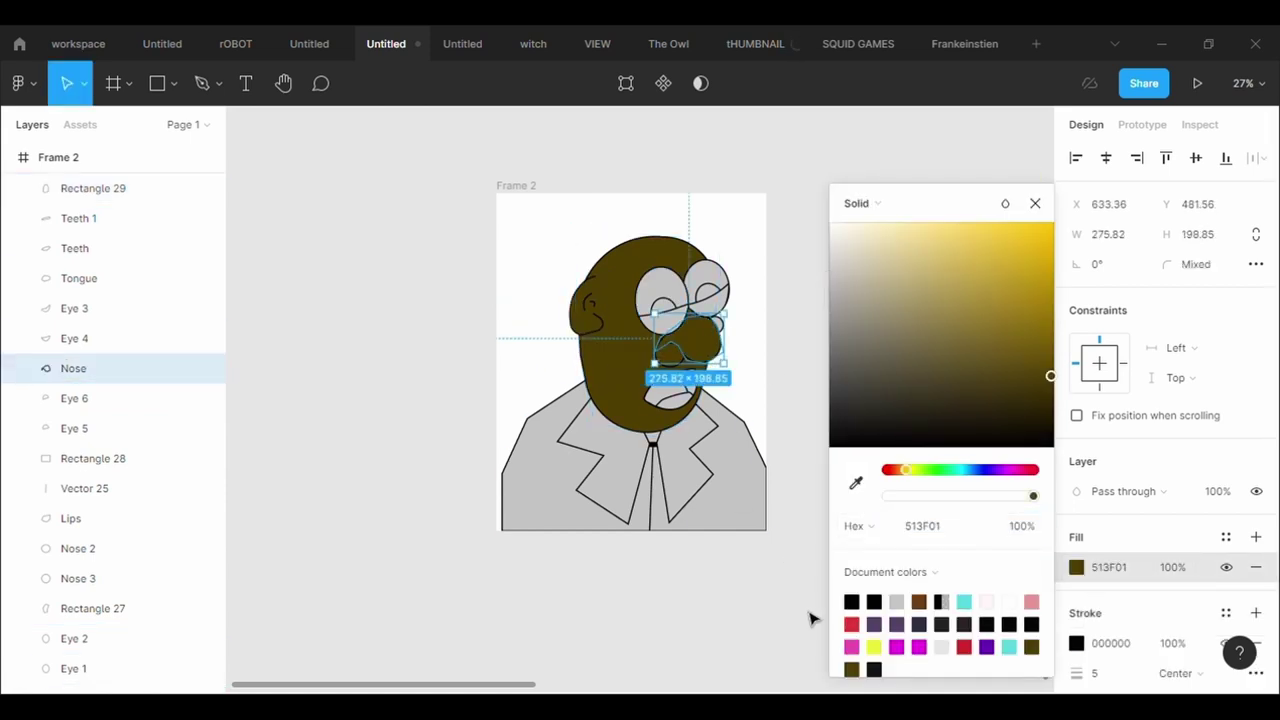
scroll(810, 618, "up", 3)
scroll(810, 618, "up", 2)
left_click(786, 317)
- Apply the brown skin colour to Nose 3 with the eyedropper
left_click(686, 263)
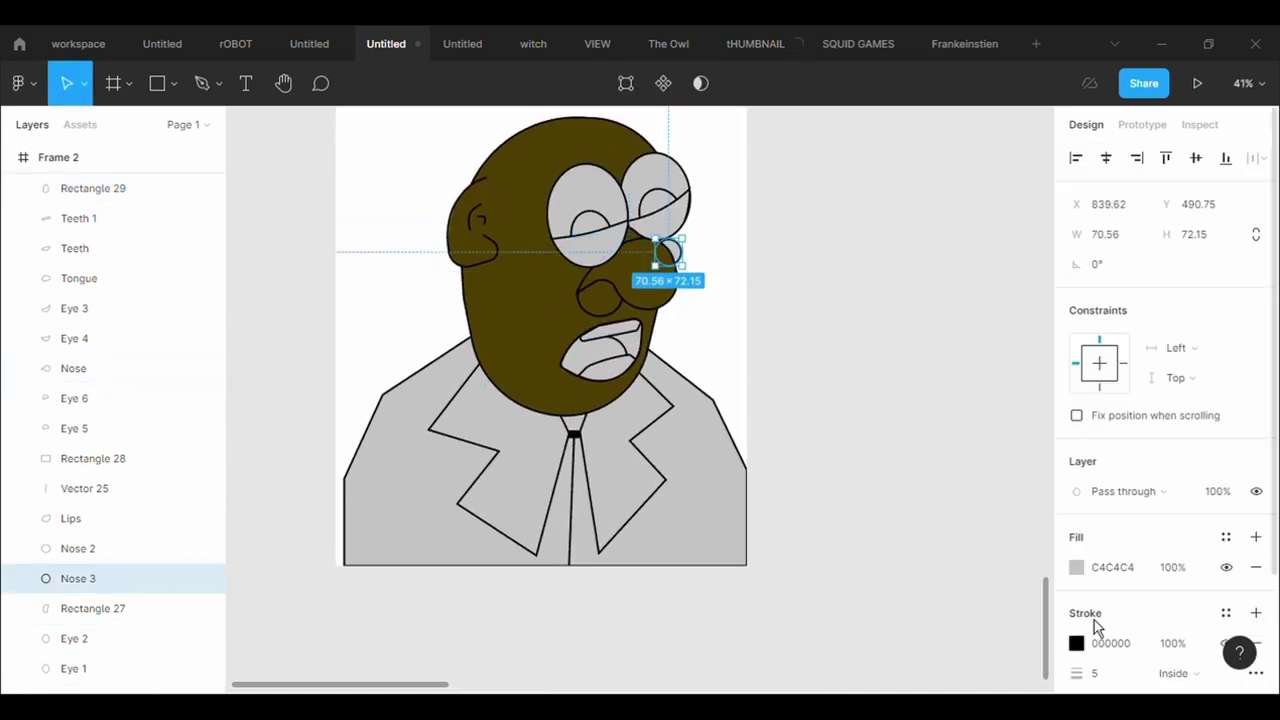
left_click(1076, 567)
left_click(975, 530)
left_click(856, 483)
left_click(640, 360)
scroll(686, 406, "up", 5)
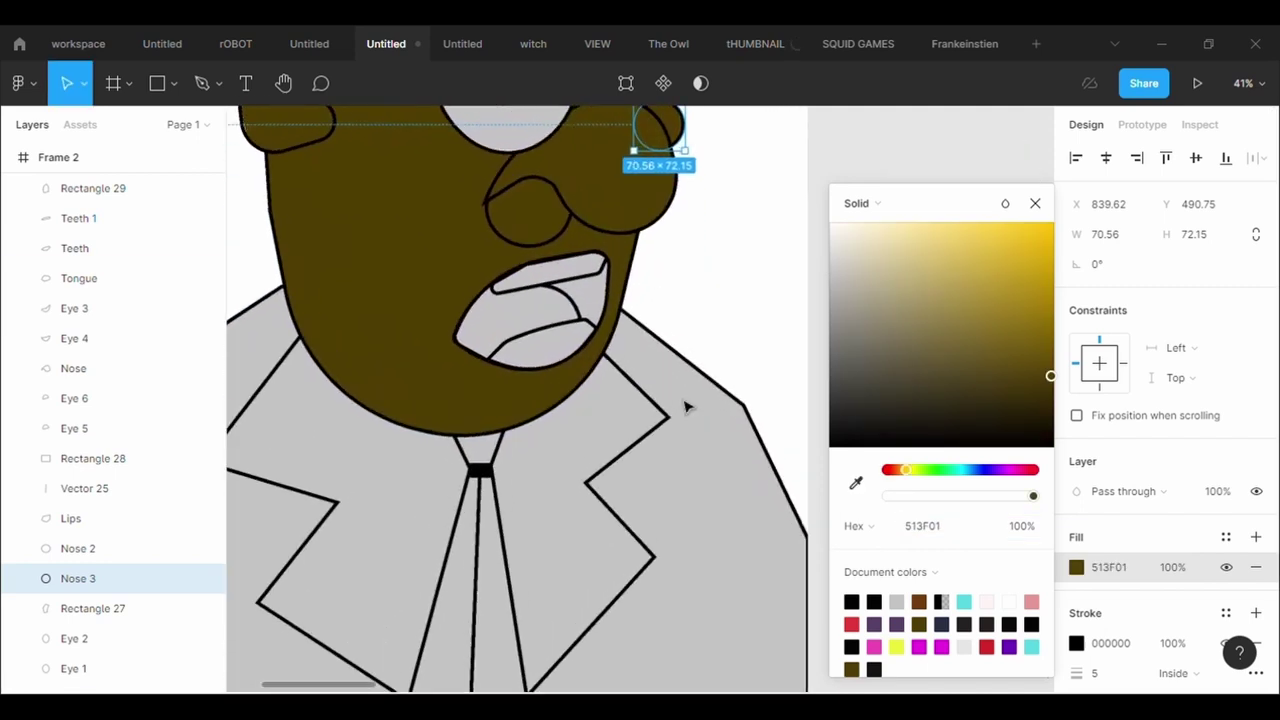
scroll(686, 406, "up", 2)
- Nudge the Nose shape's left point up slightly
left_click(449, 323)
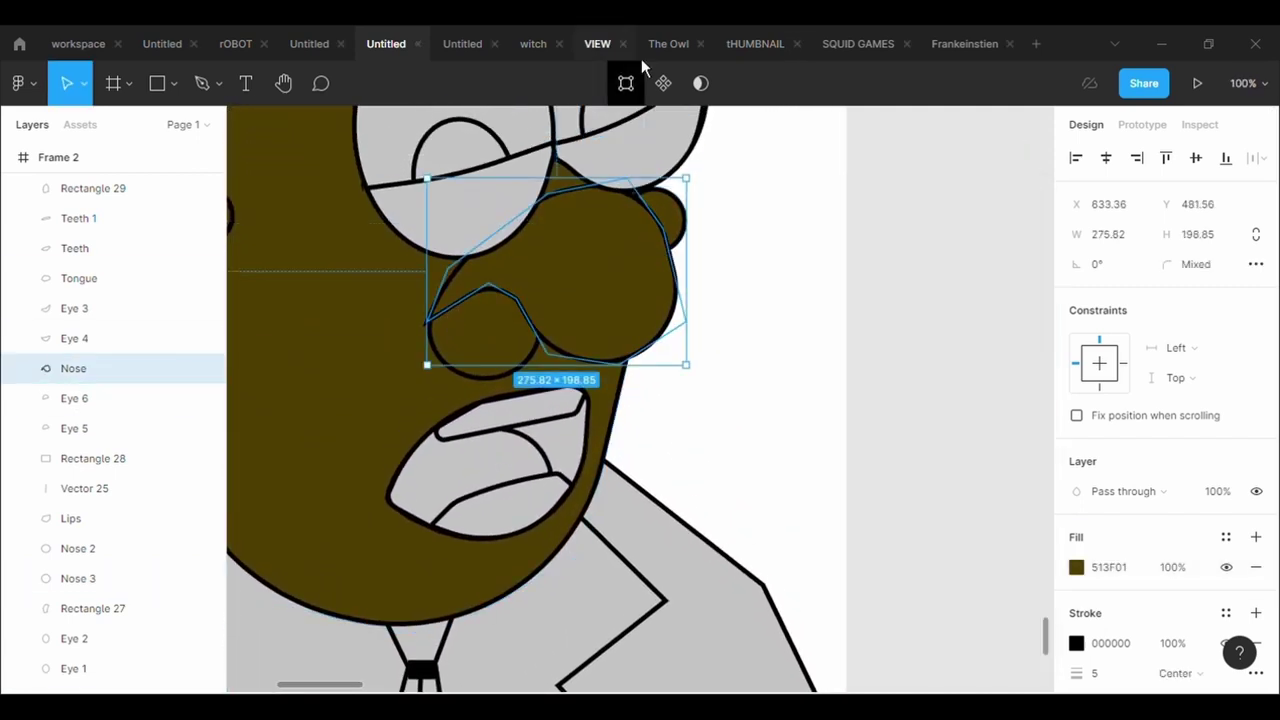
left_click(626, 83)
left_click_drag(437, 327, 437, 316)
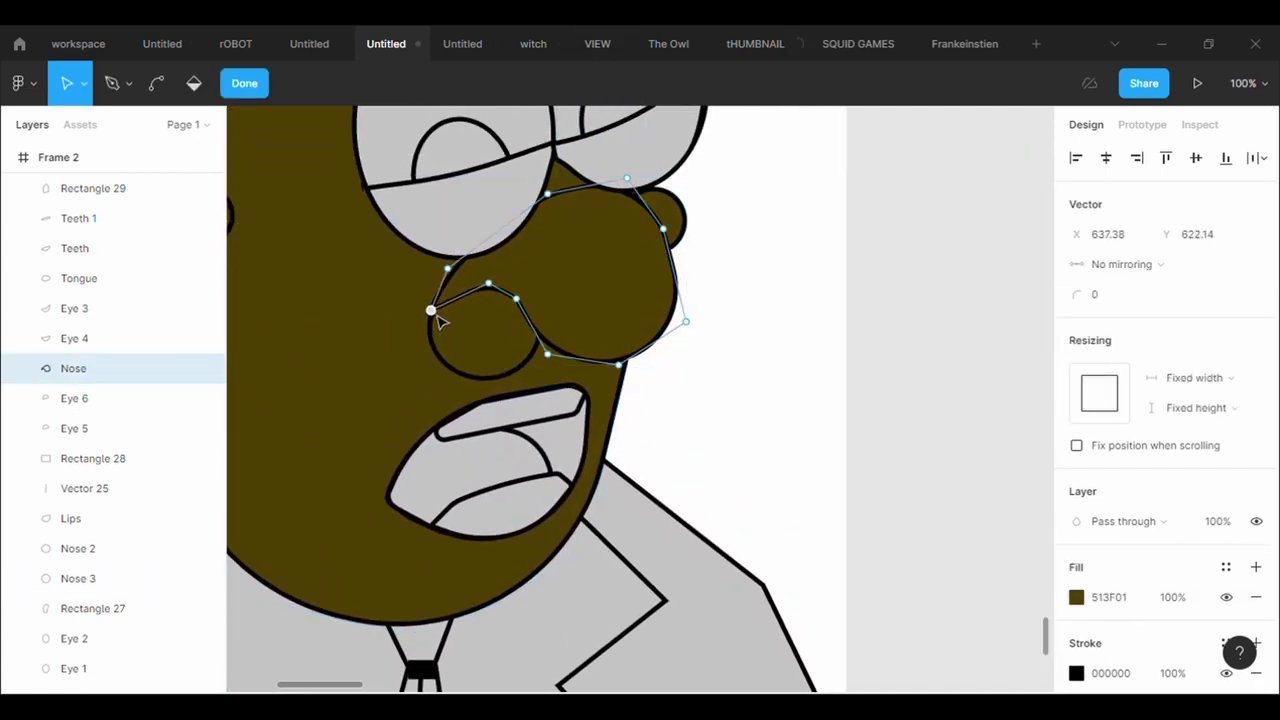
left_click(675, 431)
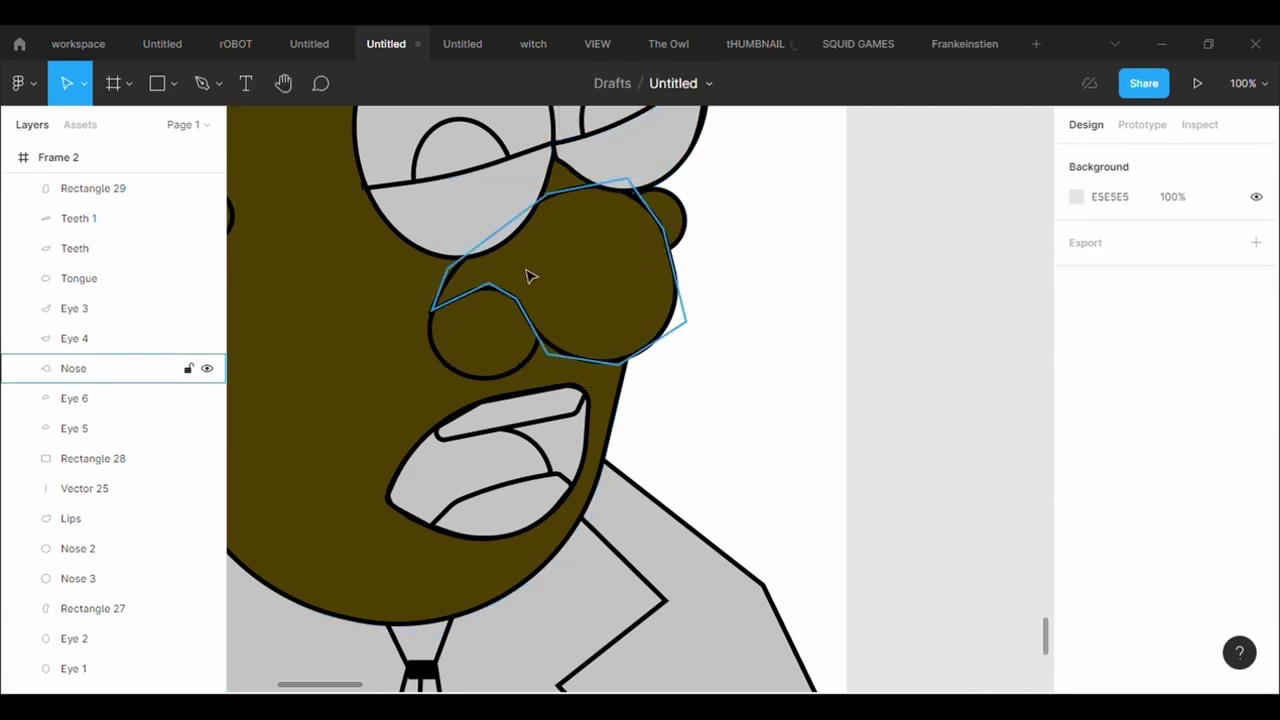
left_click(500, 310)
double_click(463, 338)
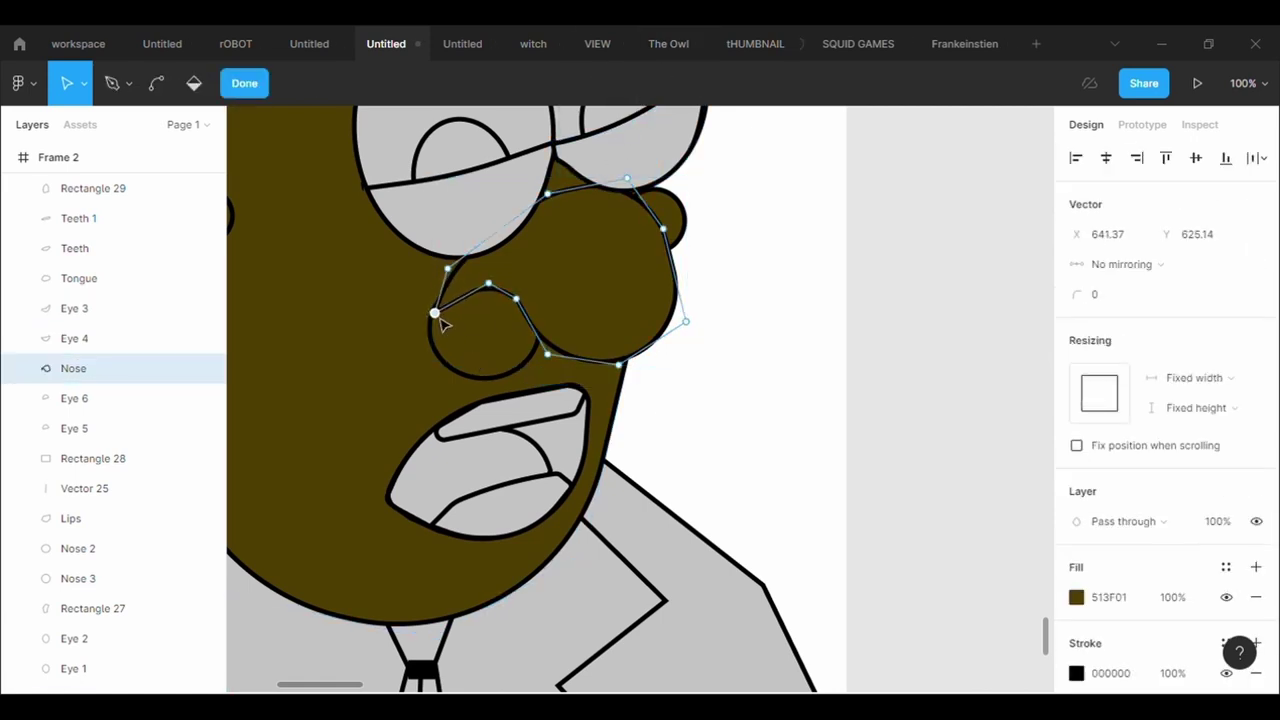
left_click(657, 386)
left_click(657, 386)
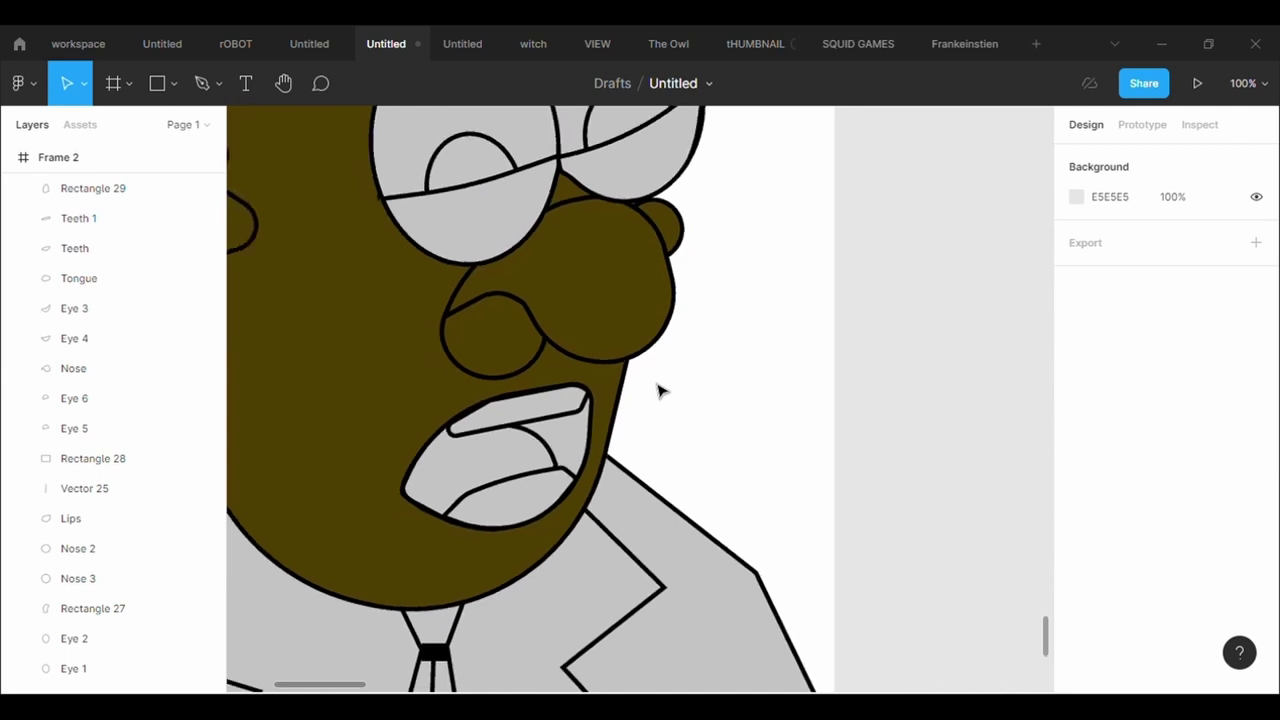
scroll(658, 390, "down", 5)
- Give the lips a dark grey fill
left_click(585, 428)
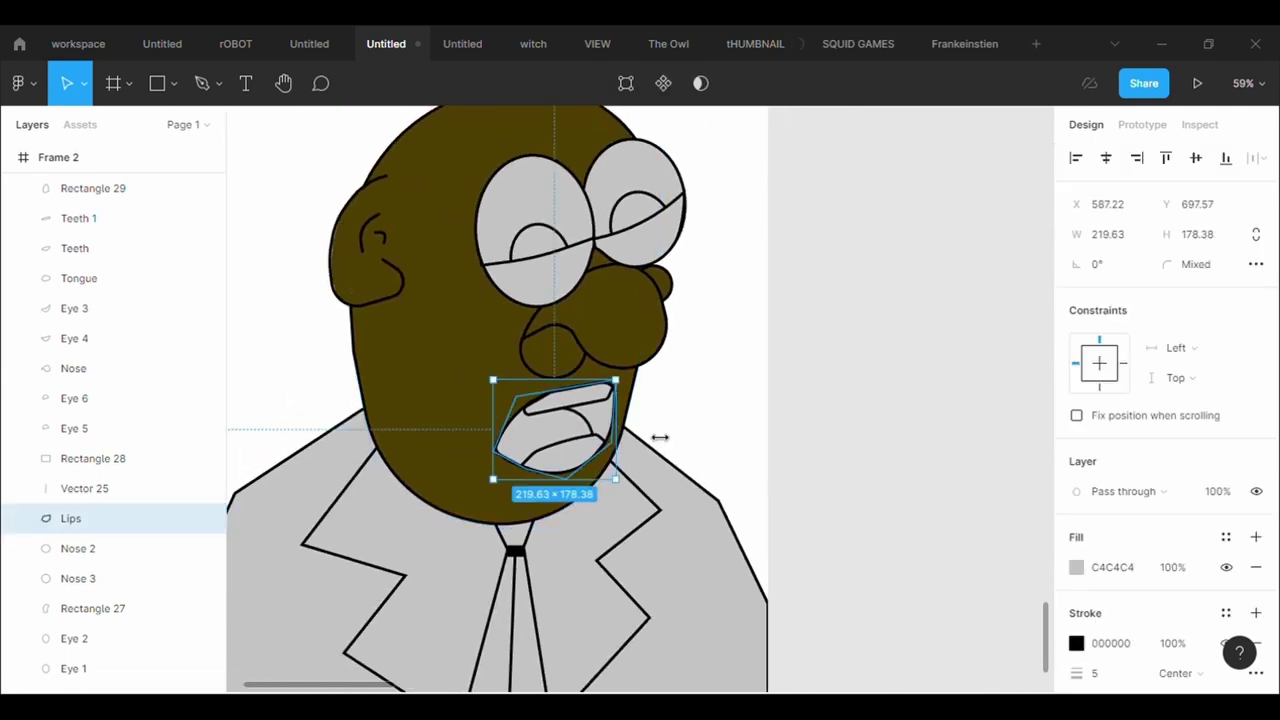
left_click(1076, 567)
left_click(870, 382)
left_click_drag(867, 391, 862, 408)
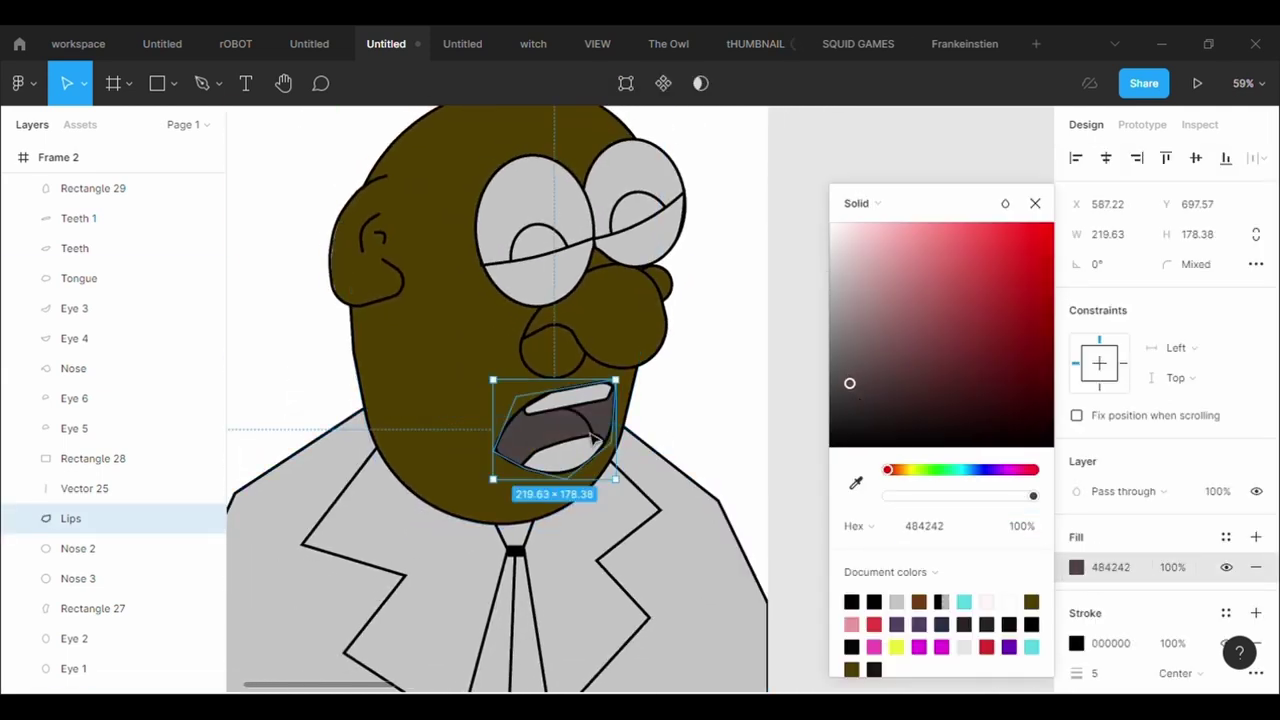
- Fill the tongue with a reddish pink
left_click(590, 436)
left_click(1256, 537)
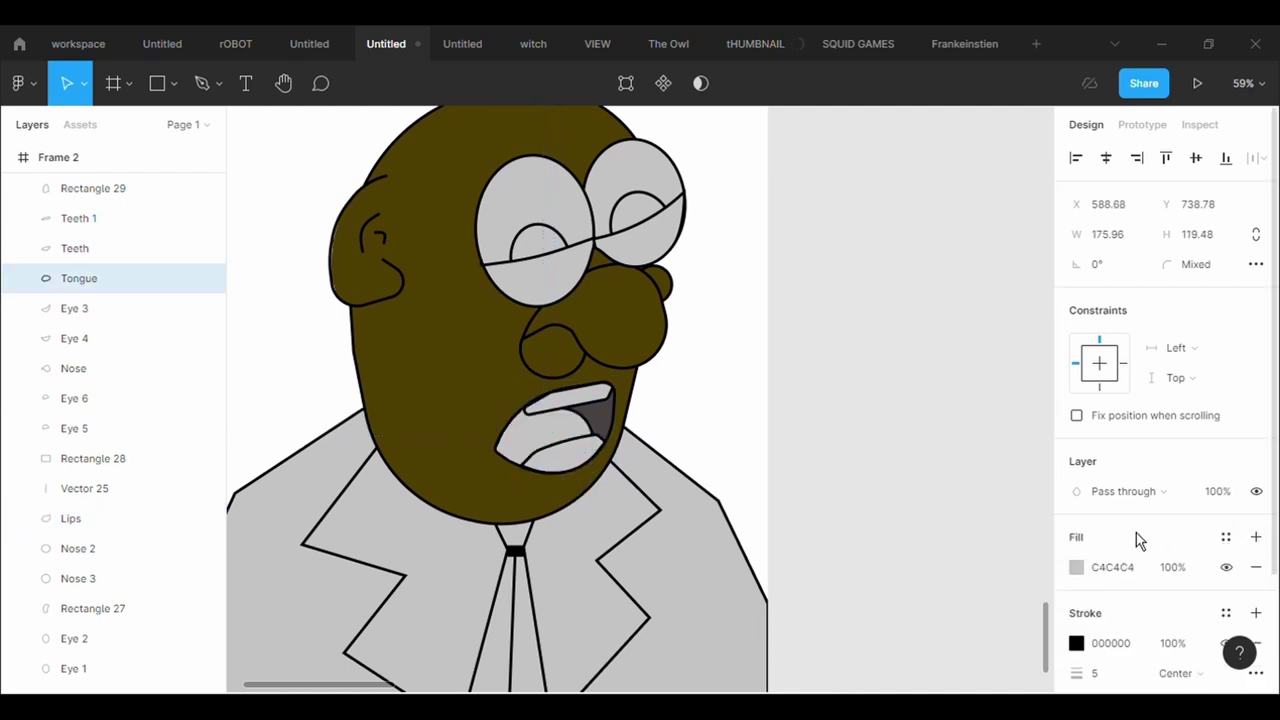
left_click(1076, 567)
left_click(965, 345)
left_click_drag(965, 345, 945, 329)
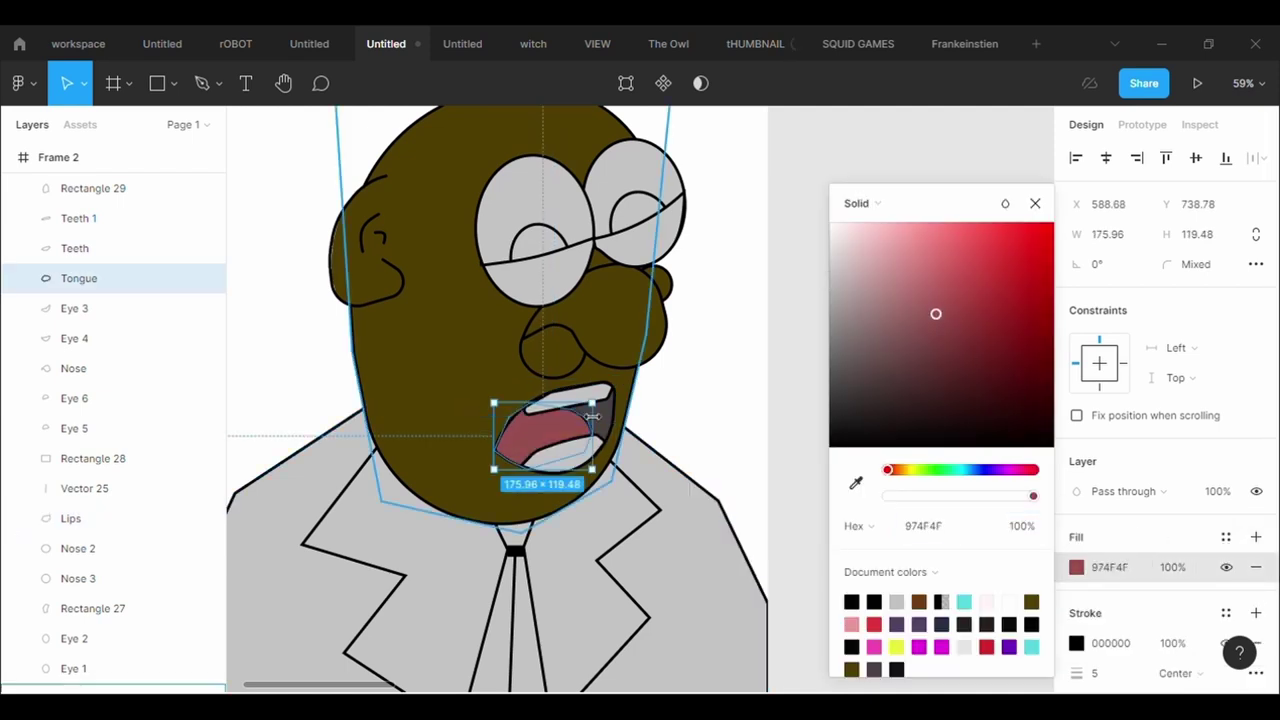
- Make the upper and lower teeth white
left_click(729, 425)
left_click(78, 218)
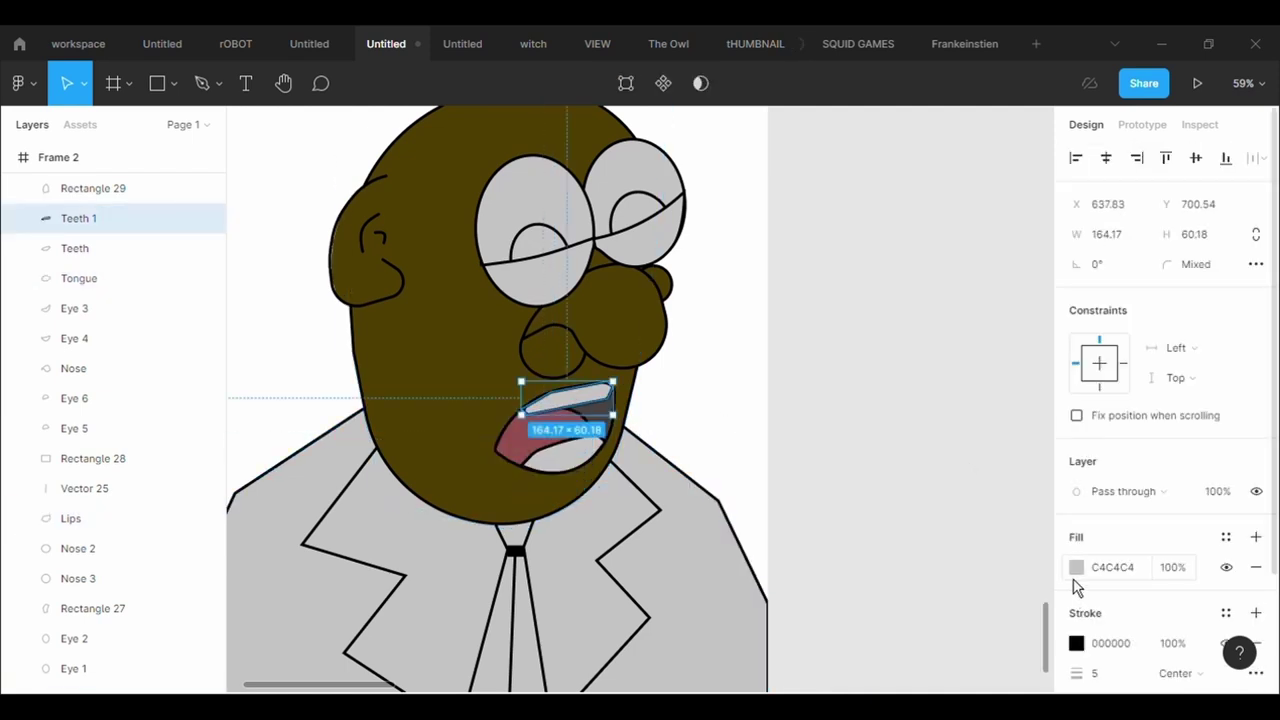
left_click(1076, 567)
left_click(840, 253)
left_click_drag(849, 254, 832, 230)
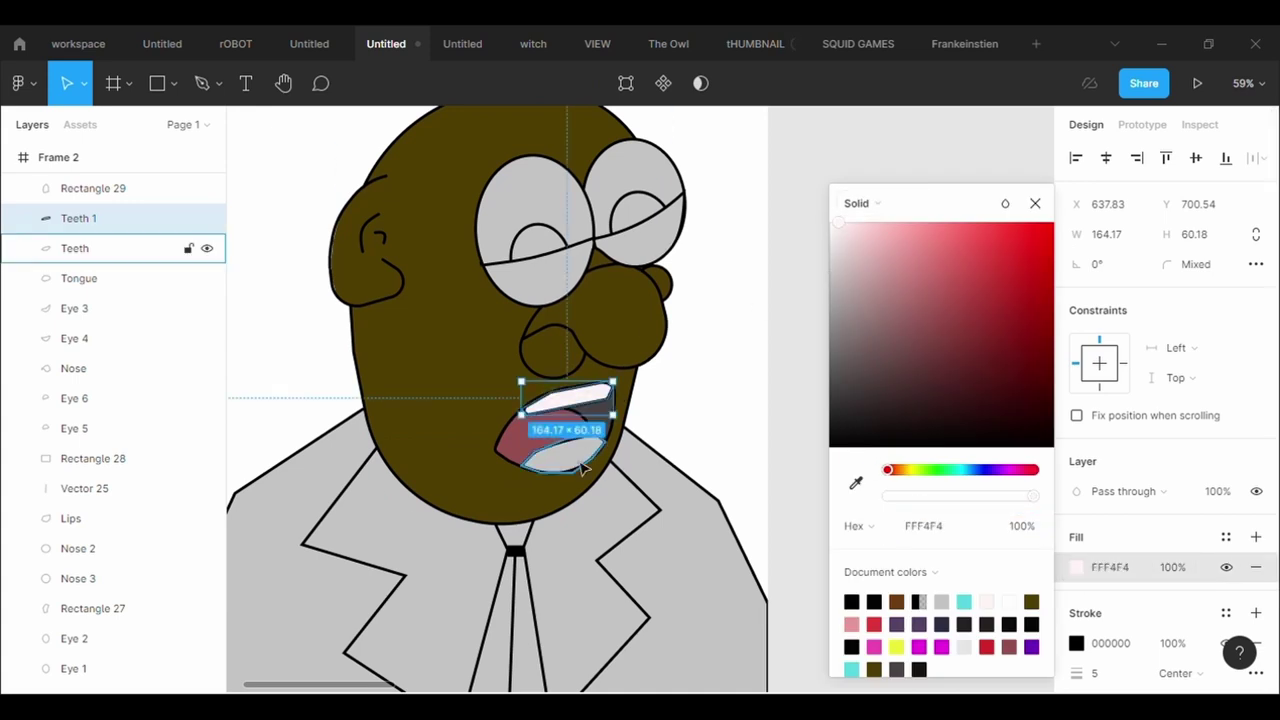
left_click(75, 248)
left_click(1076, 567)
left_click_drag(866, 390, 836, 174)
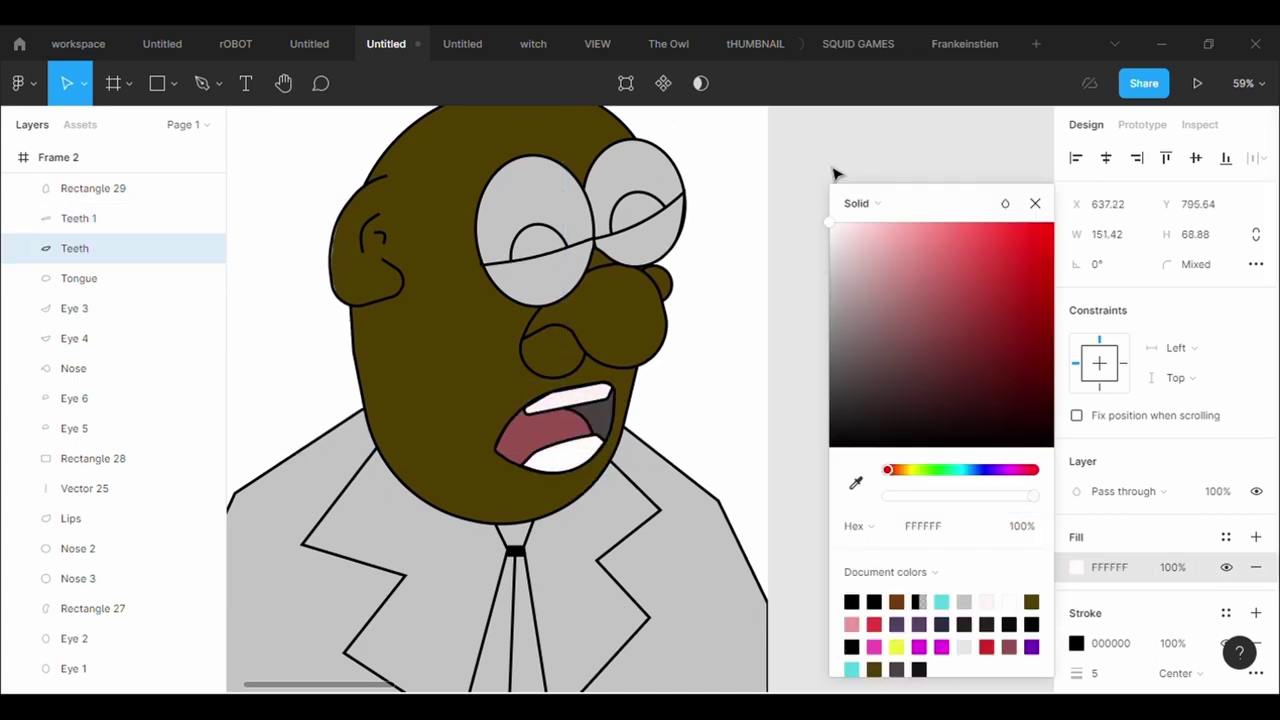
- Eyedrop the brown skin colour into eyelids Eye 3 and Eye 4
left_click(664, 216)
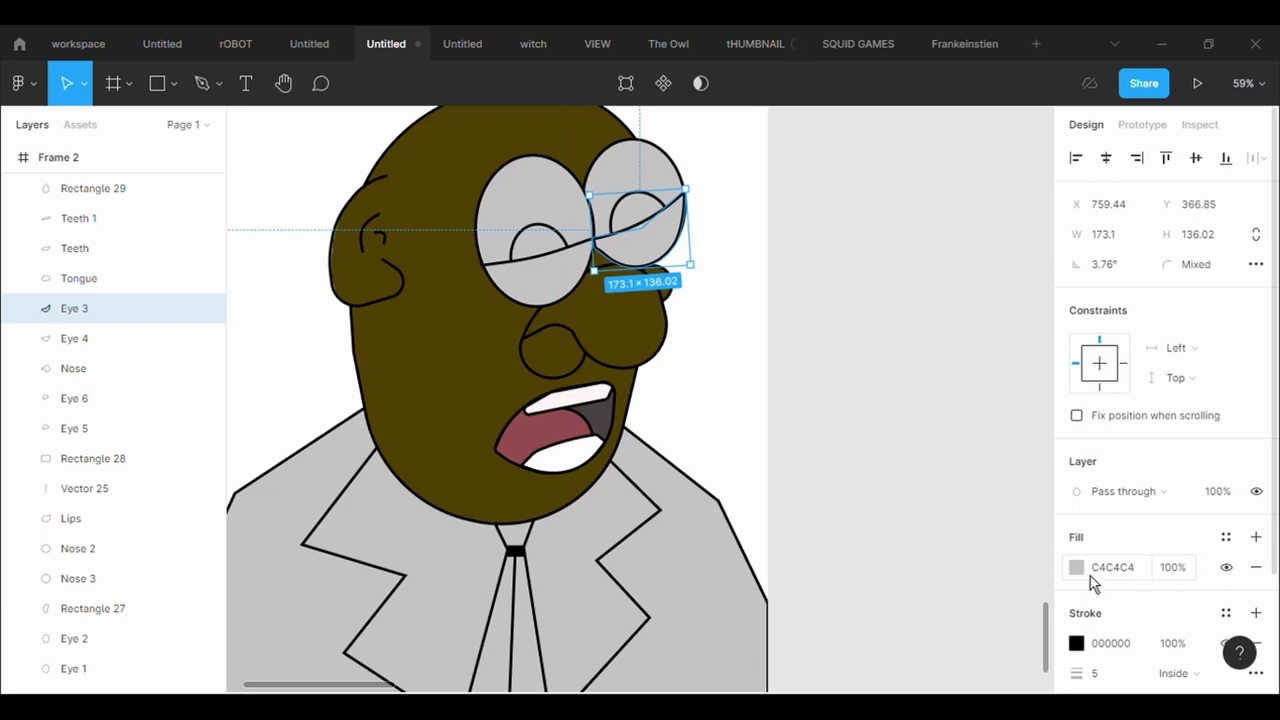
left_click(1078, 568)
left_click(857, 484)
left_click(449, 380)
left_click(522, 290)
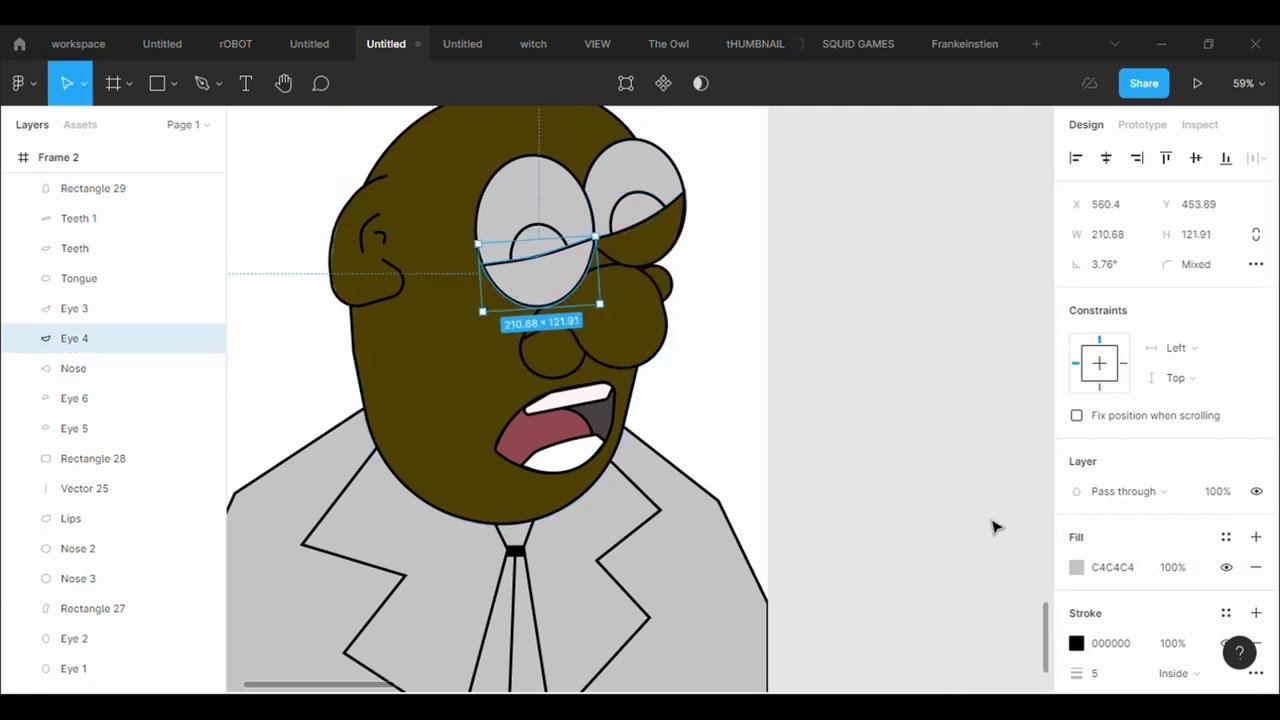
left_click(1076, 567)
left_click(862, 478)
left_click(477, 408)
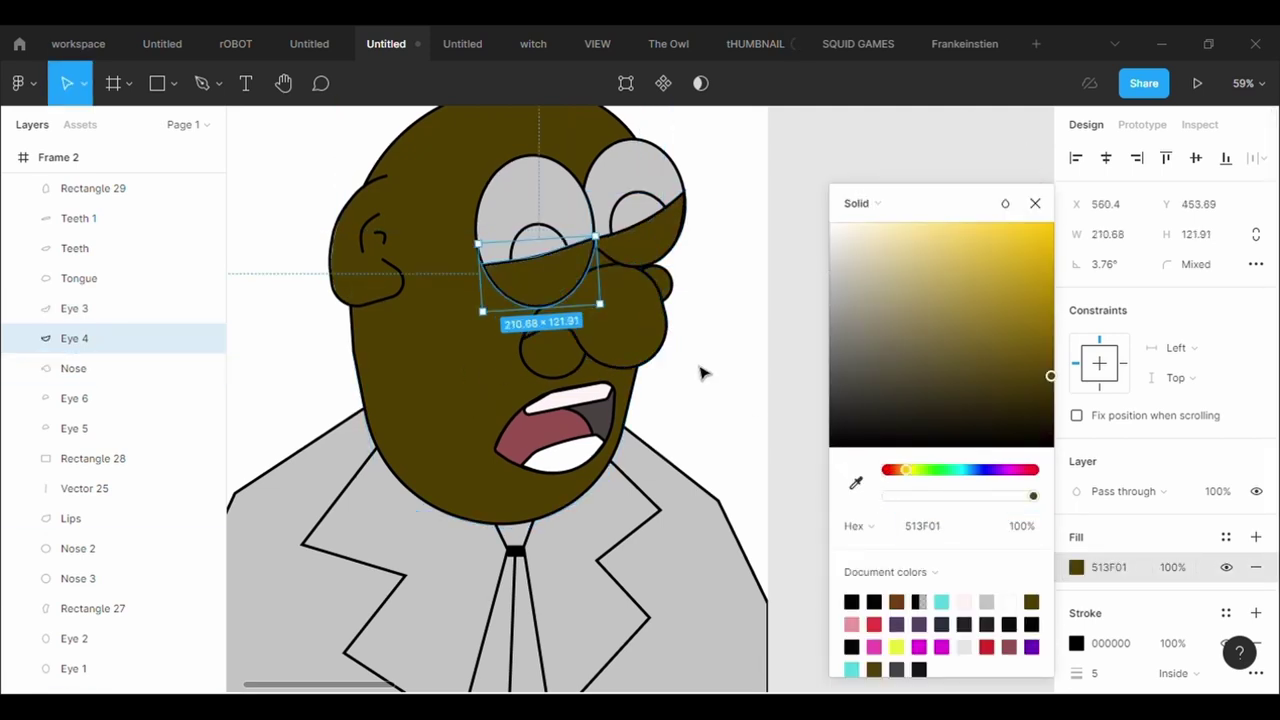
left_click(700, 371)
- Make eyeballs Eye 1 and Eye 2 white
left_click(655, 152)
left_click(1076, 567)
mouse_move(850, 261)
left_mouse_down()
mouse_move(852, 228)
mouse_move(737, 237)
left_mouse_up()
left_click(645, 248)
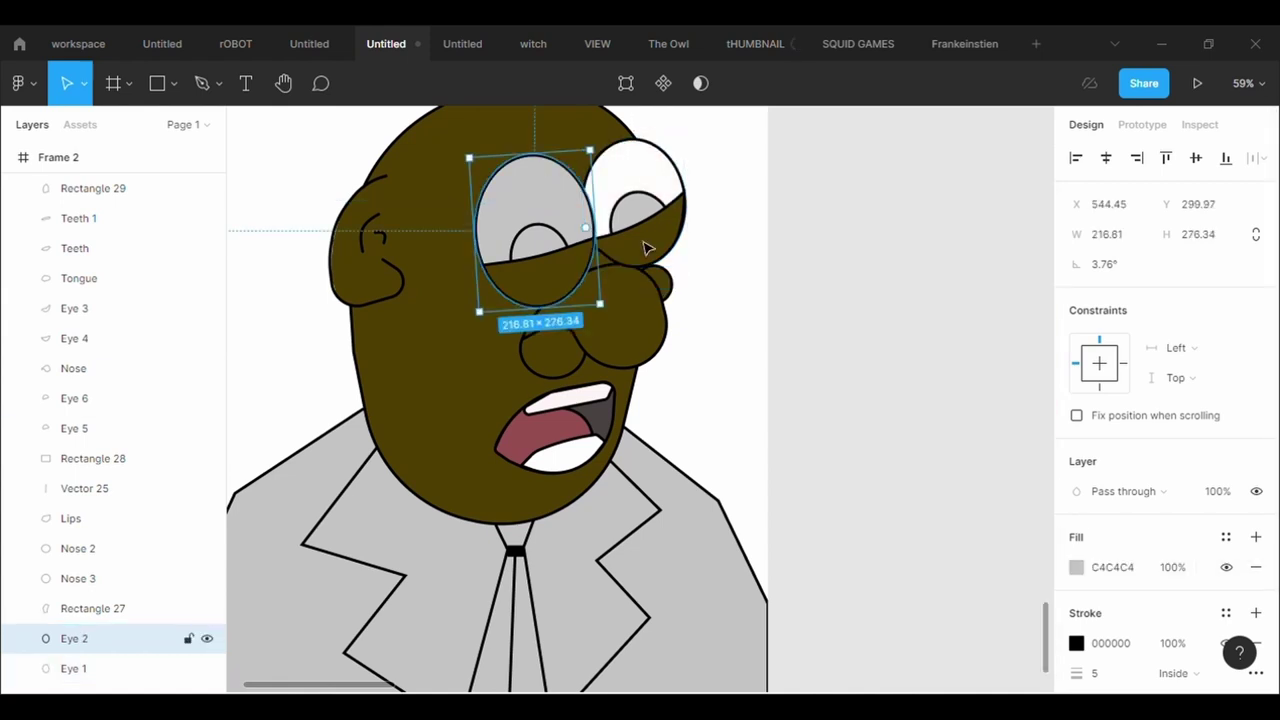
left_click(1076, 567)
left_click(851, 486)
left_click(615, 190)
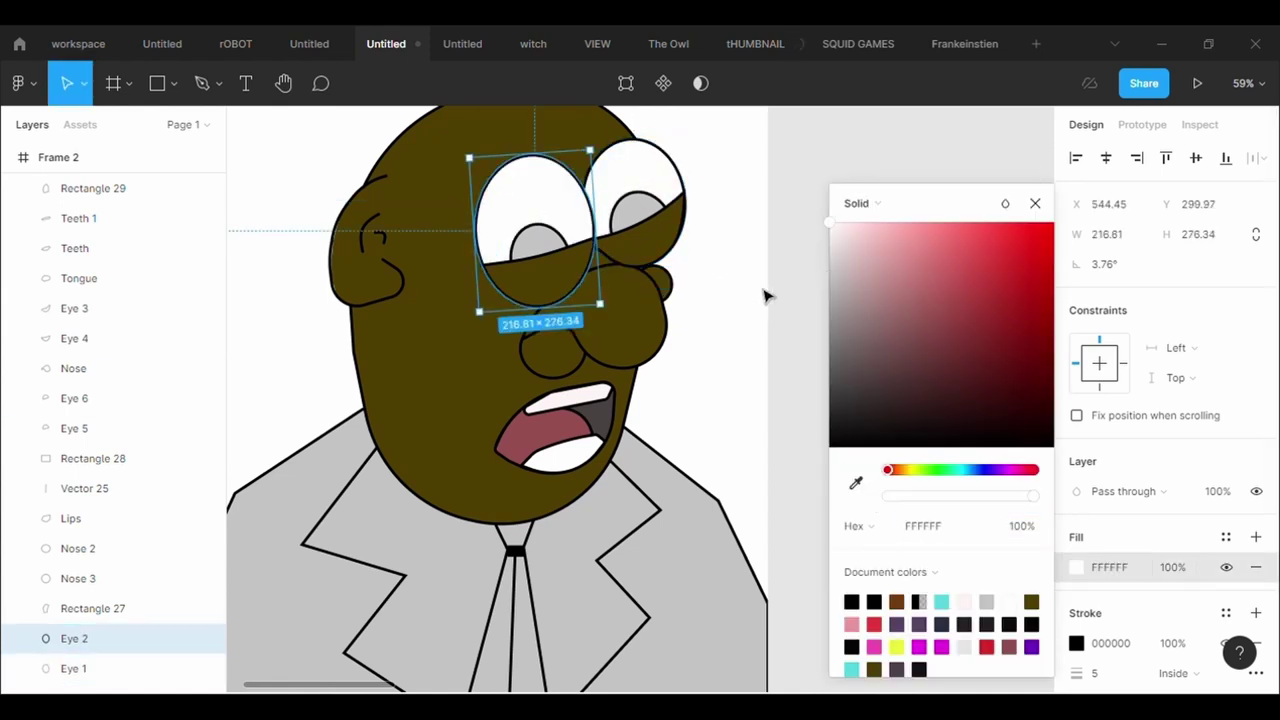
left_click(766, 294)
- Eyedrop black into pupils Eye 6 and Eye 5
left_click(651, 214)
left_click(1076, 597)
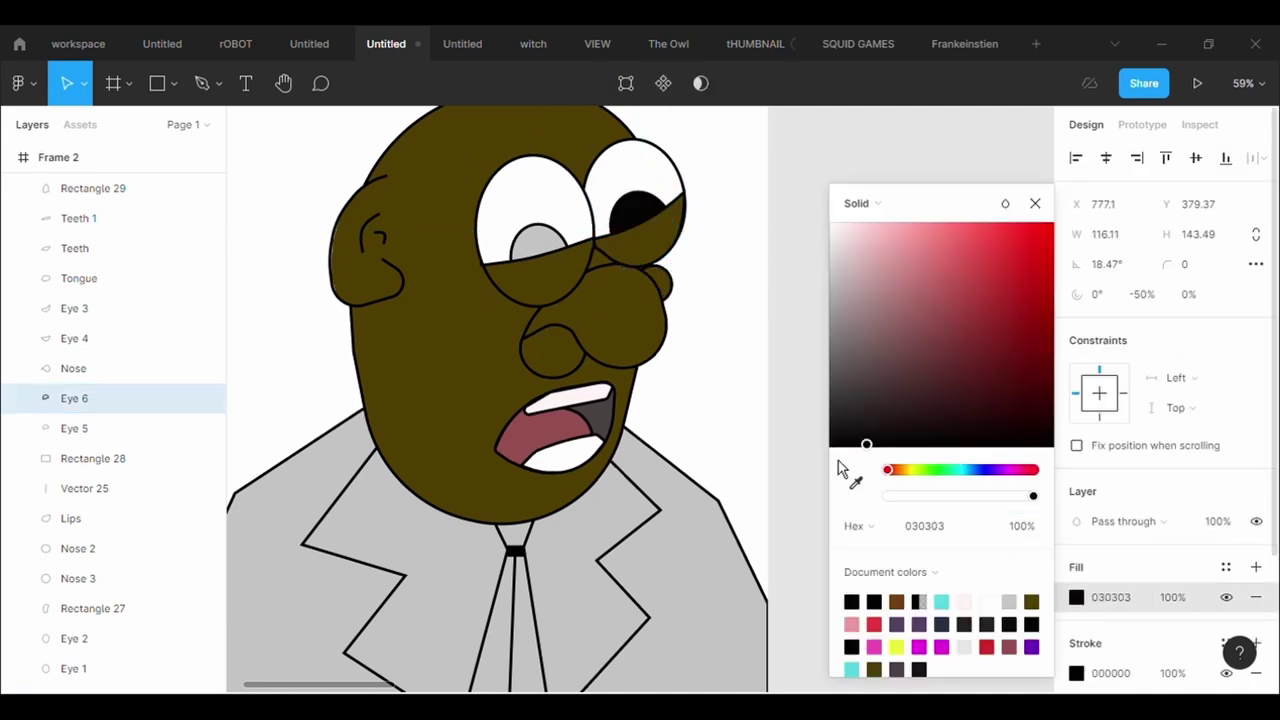
left_click(846, 466)
left_click(586, 280)
left_click(548, 243)
left_click(1076, 597)
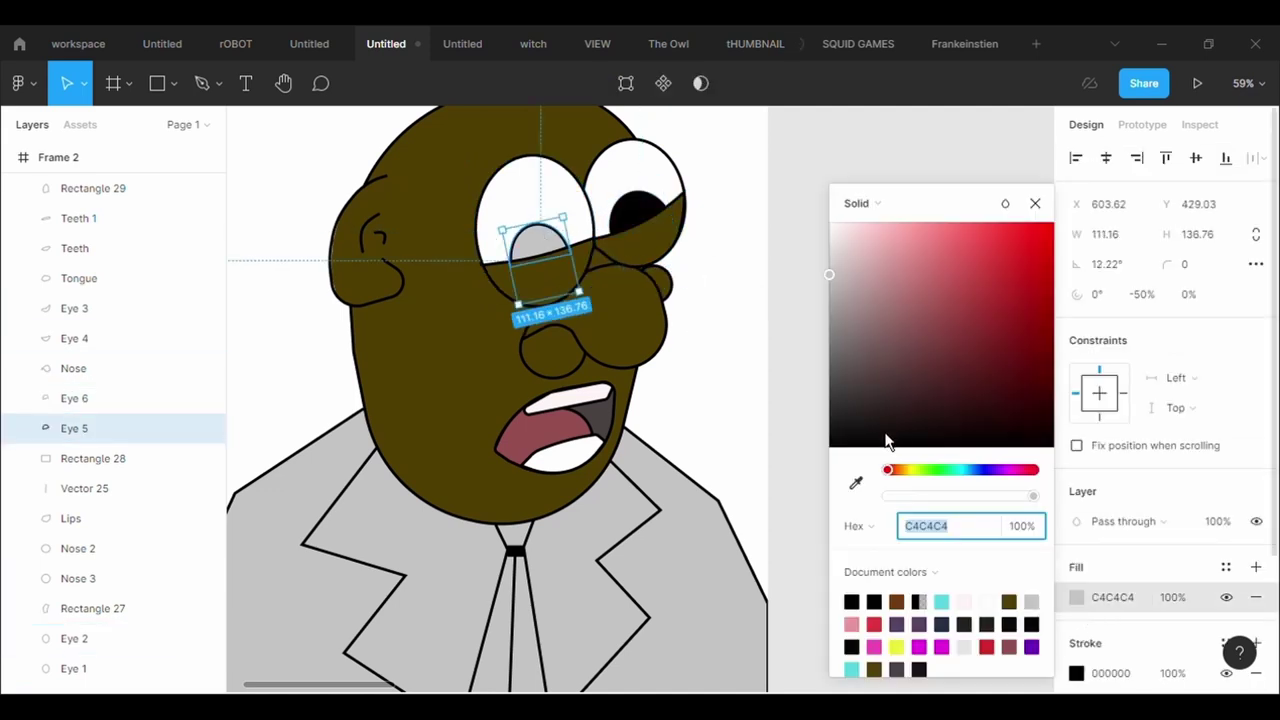
left_click(851, 486)
left_click(636, 210)
left_click(811, 585)
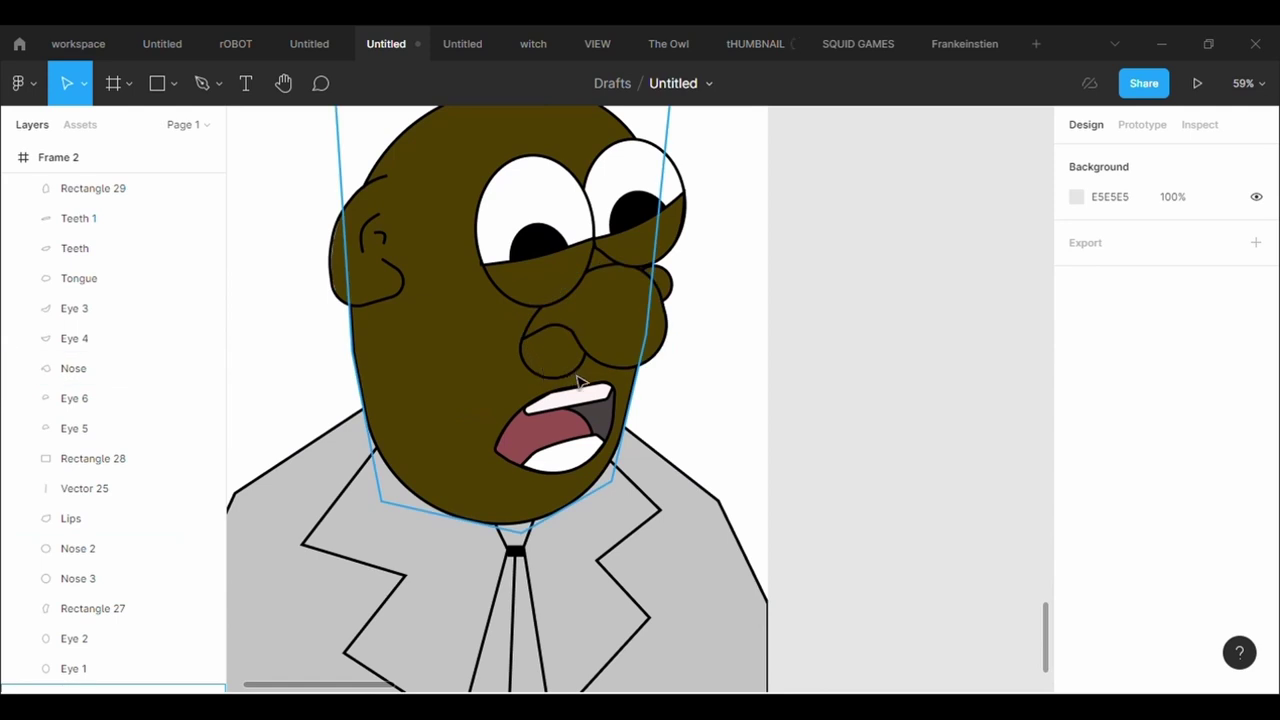
- Add a dark grey 242222 fill to the nose circle Nose 2
left_click(582, 375)
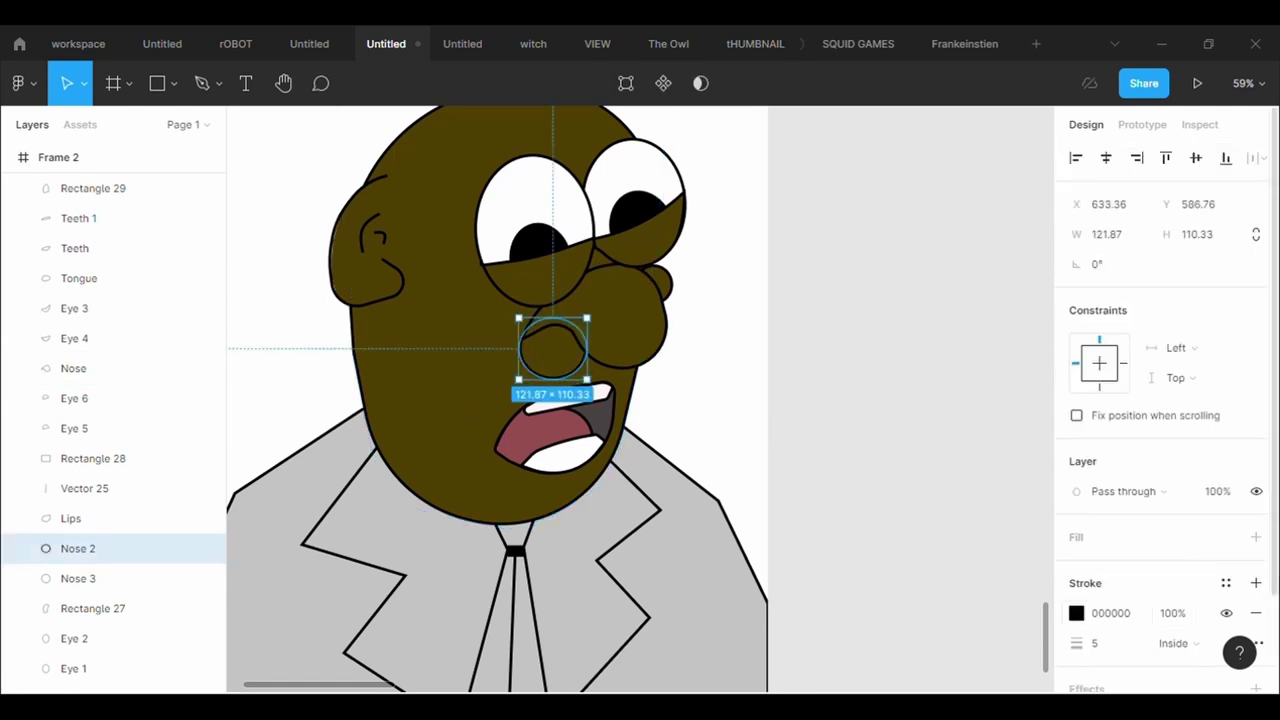
left_click(1256, 537)
left_click(1076, 567)
left_click(878, 369)
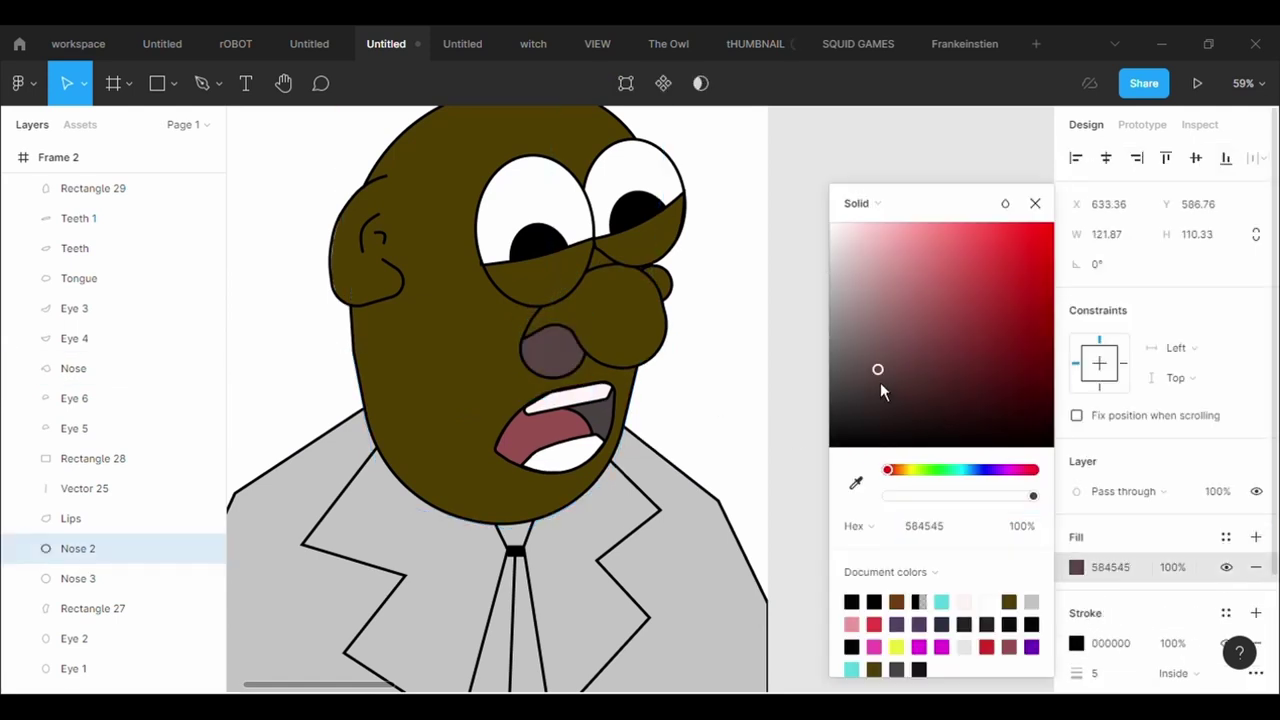
left_click_drag(881, 386, 785, 452)
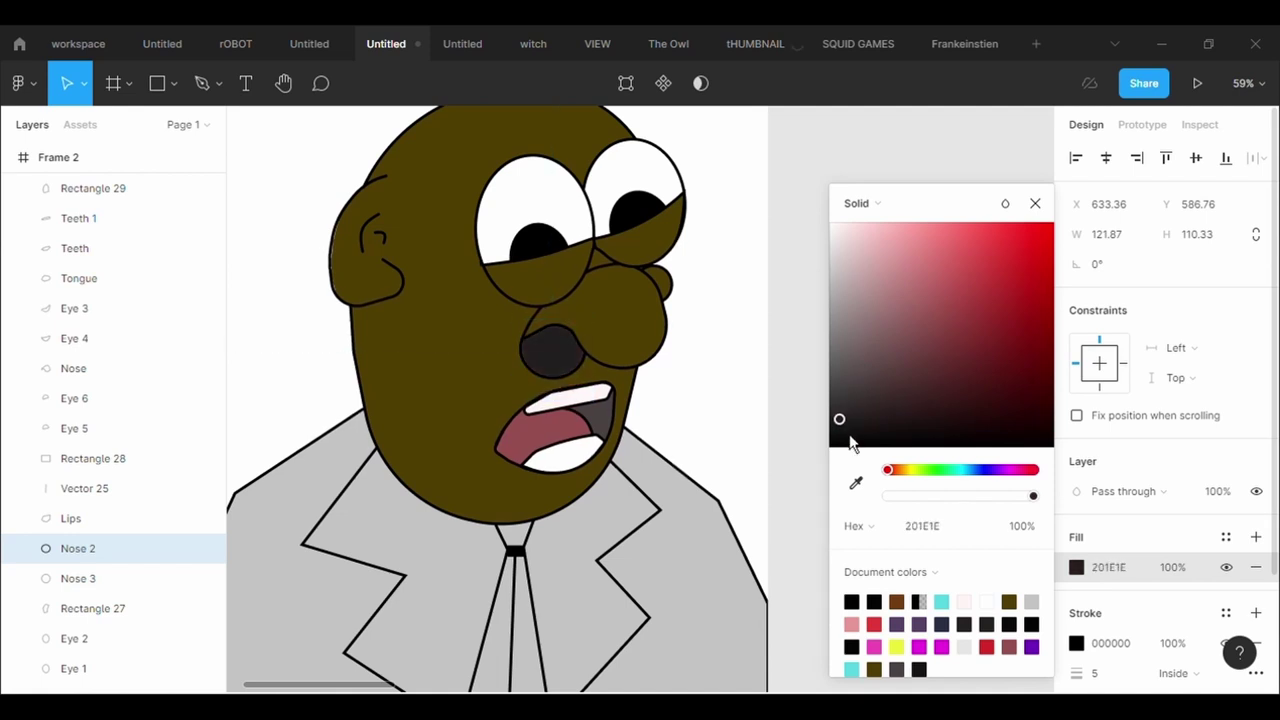
left_click(785, 459)
scroll(786, 457, "down", 2)
scroll(786, 457, "down", 2)
scroll(789, 457, "down", 1)
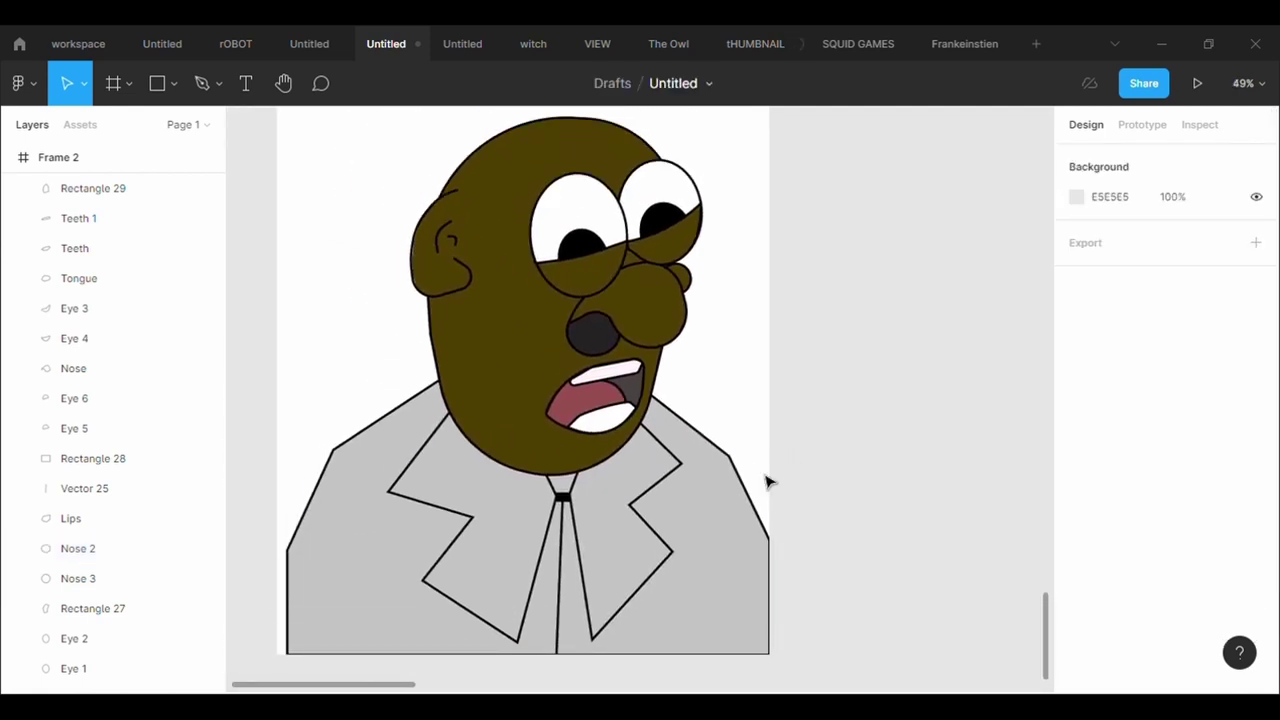
- Set the jacket body fill to navy 000532
left_click(739, 499)
left_click(1076, 567)
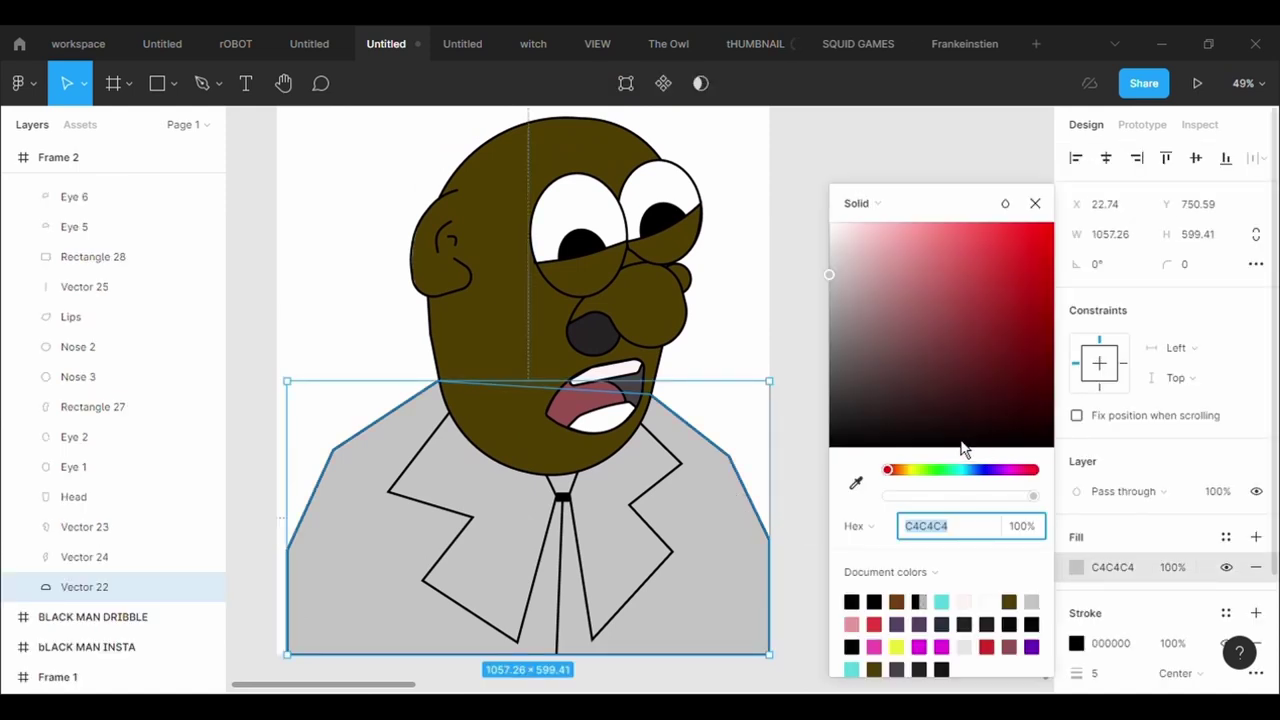
left_click(981, 470)
left_click_drag(1006, 334, 1053, 415)
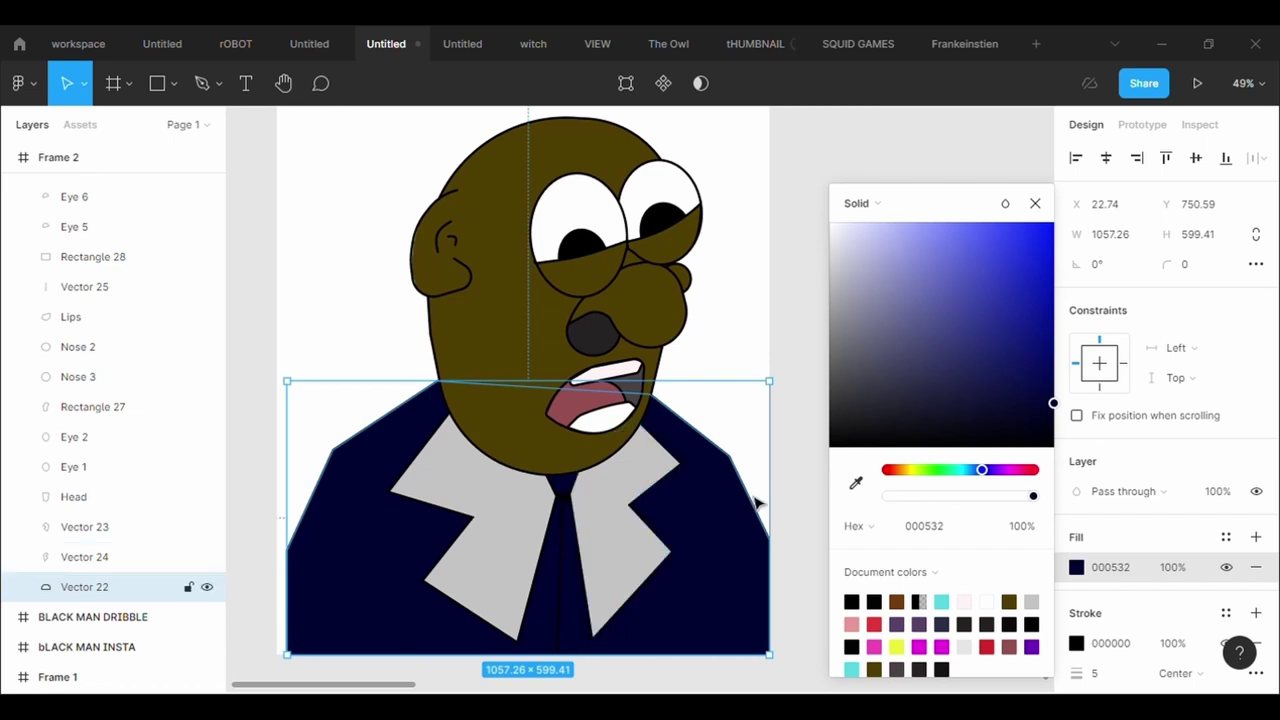
scroll(1134, 640, "down", 2)
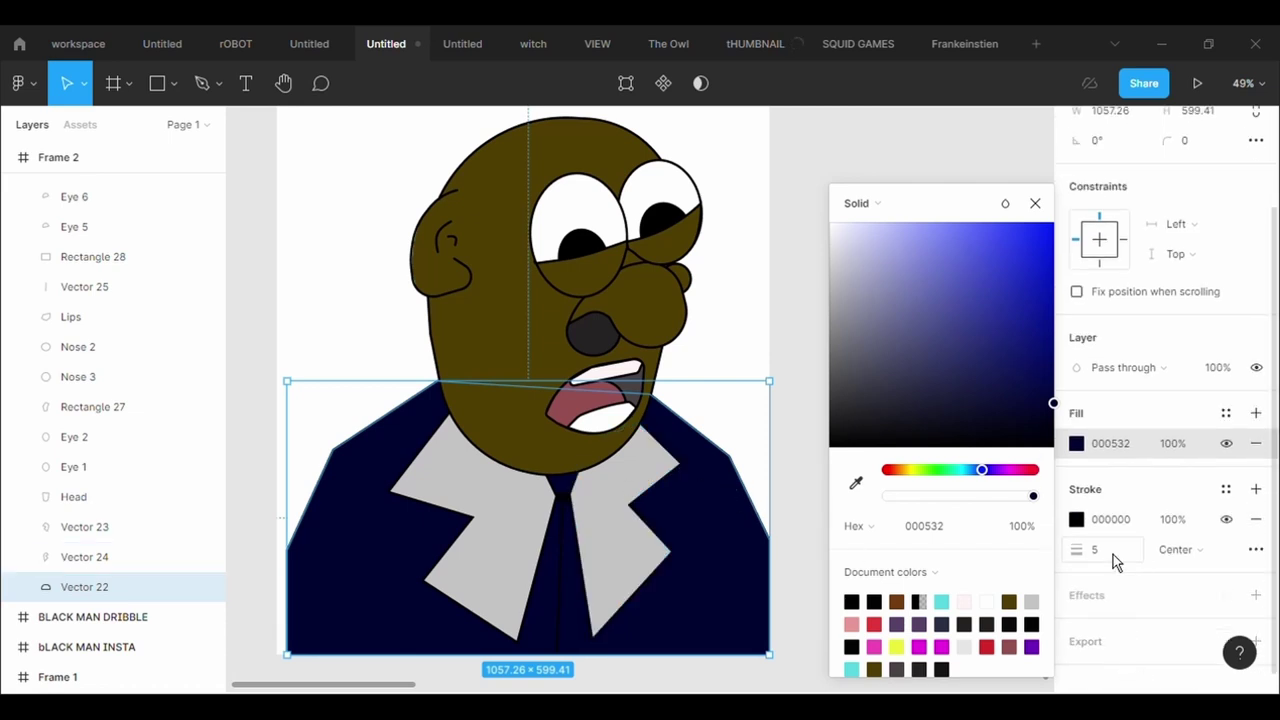
- Fill the right lapel with red E72F2F
left_click(634, 586)
left_click(851, 601)
left_click(720, 600)
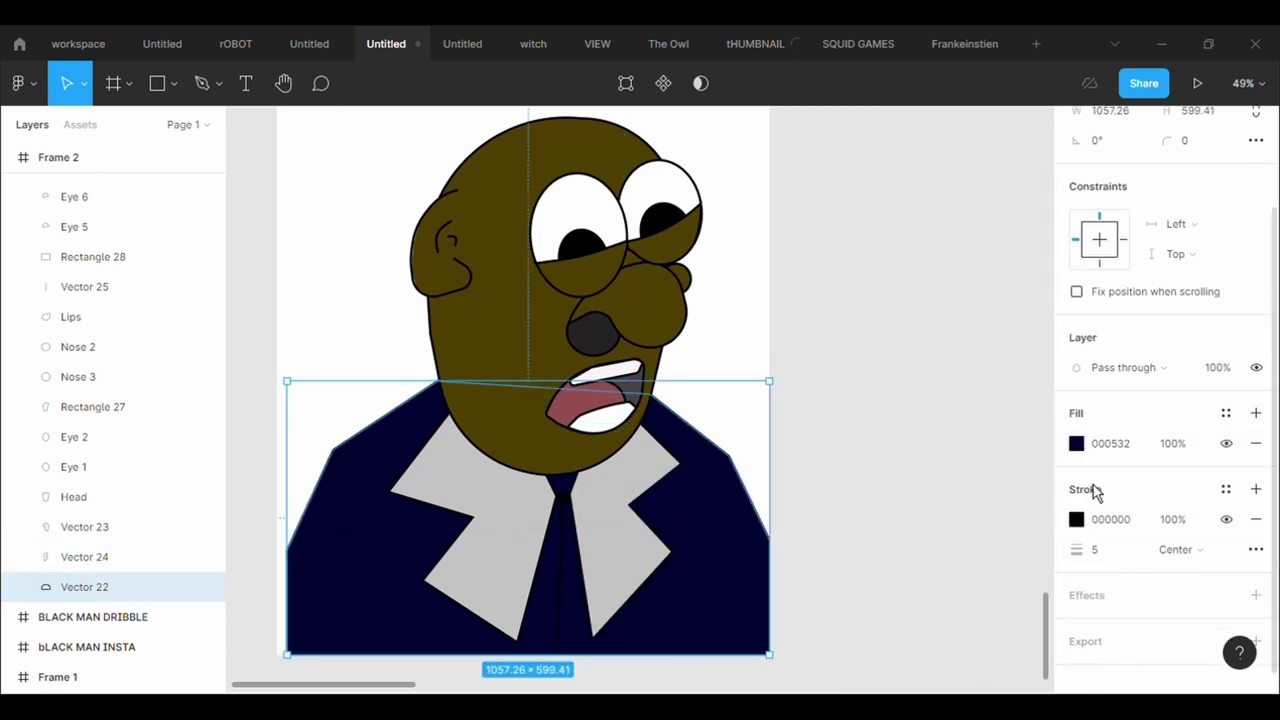
left_click(662, 562)
left_click(1076, 443)
mouse_move(934, 387)
left_mouse_down()
mouse_move(936, 371)
mouse_move(990, 408)
mouse_move(810, 495)
mouse_move(846, 329)
mouse_move(857, 162)
mouse_move(876, 264)
mouse_move(975, 251)
mouse_move(994, 268)
mouse_move(1029, 252)
left_mouse_up()
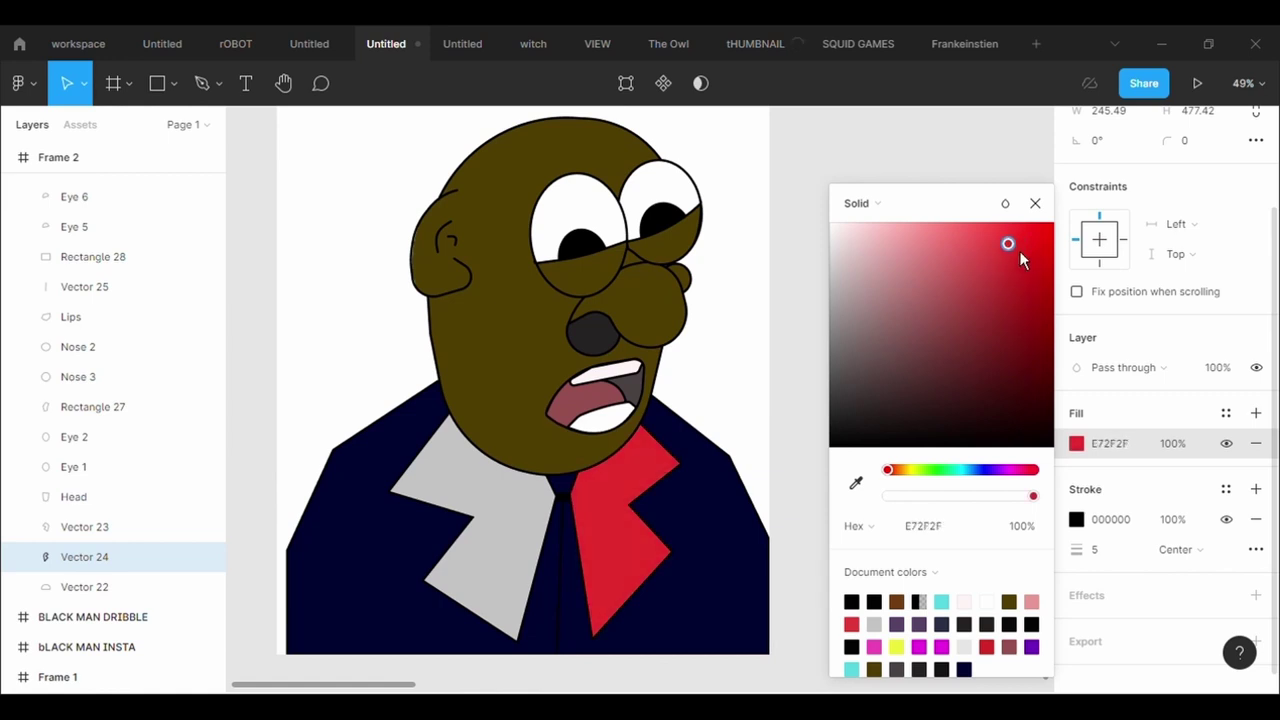
- Eyedrop the right lapel's red onto the left lapel
left_click(517, 489)
left_click(517, 489)
left_click(1077, 444)
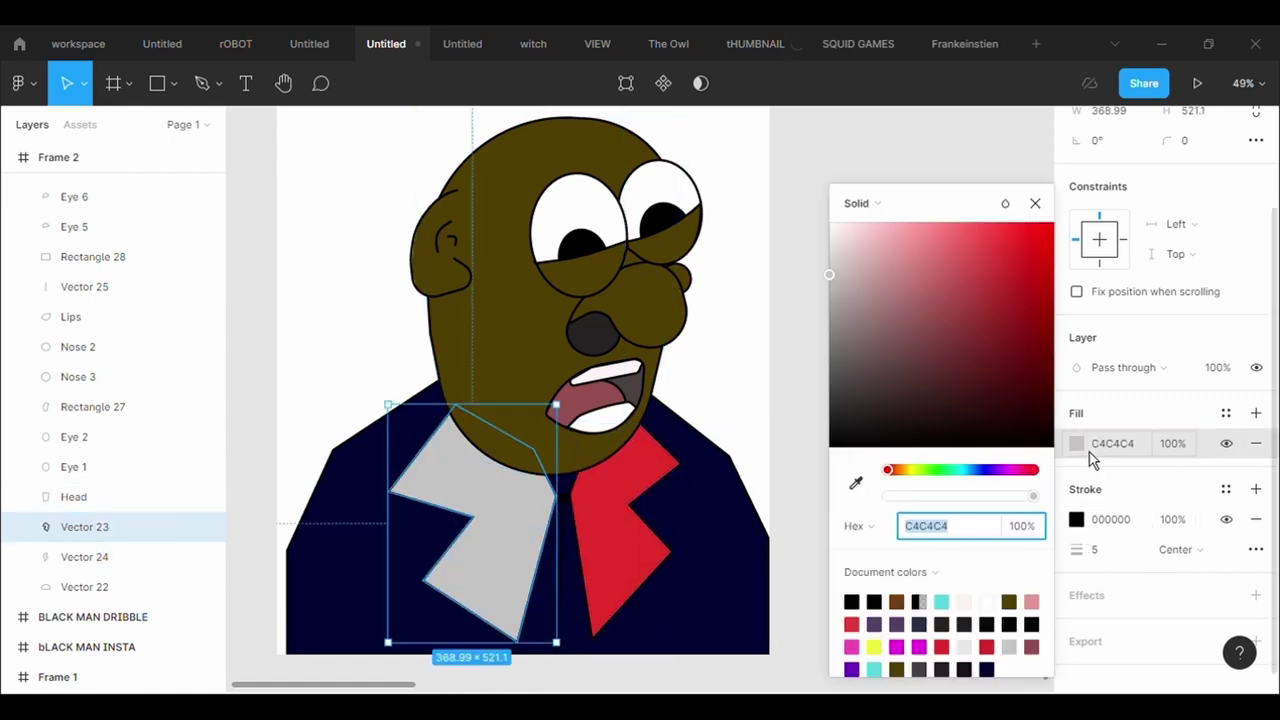
left_click(856, 483)
left_click(651, 528)
left_click(808, 464)
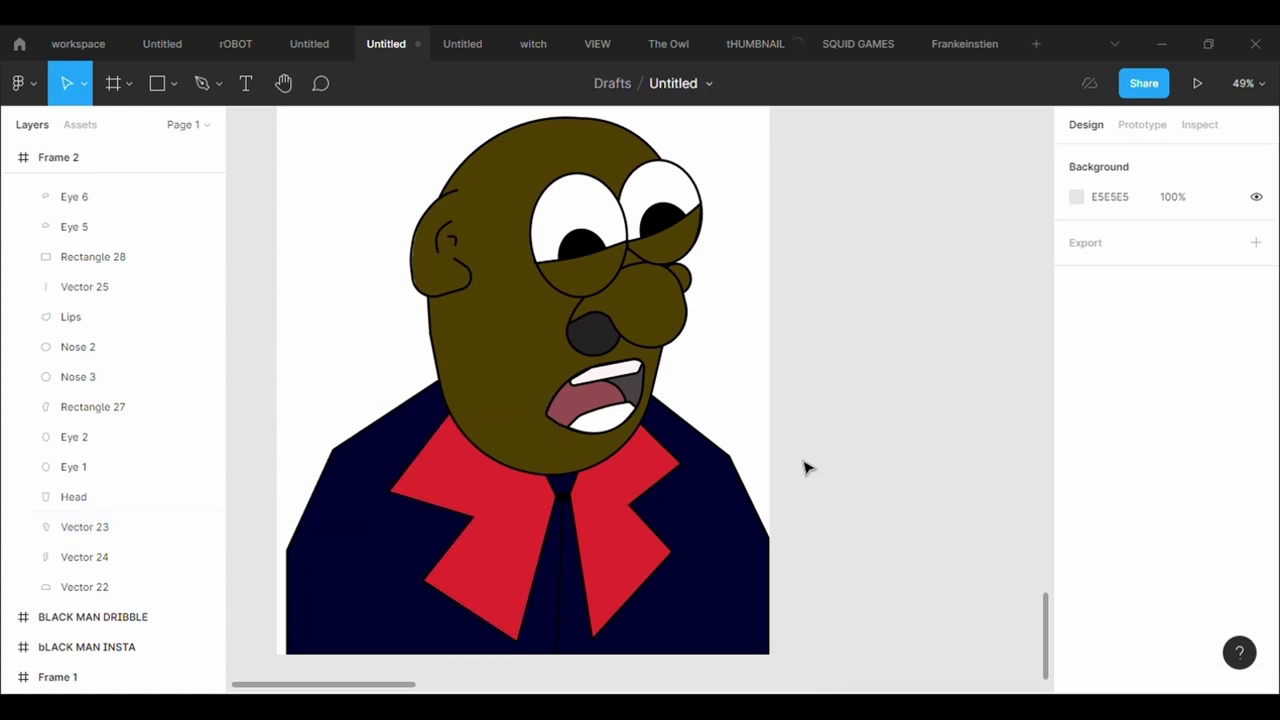
scroll(623, 451, "up", 3)
scroll(623, 451, "up", 3)
- Start a new tie outline with the pen, from the chin to the knot
scroll(623, 451, "up", 1)
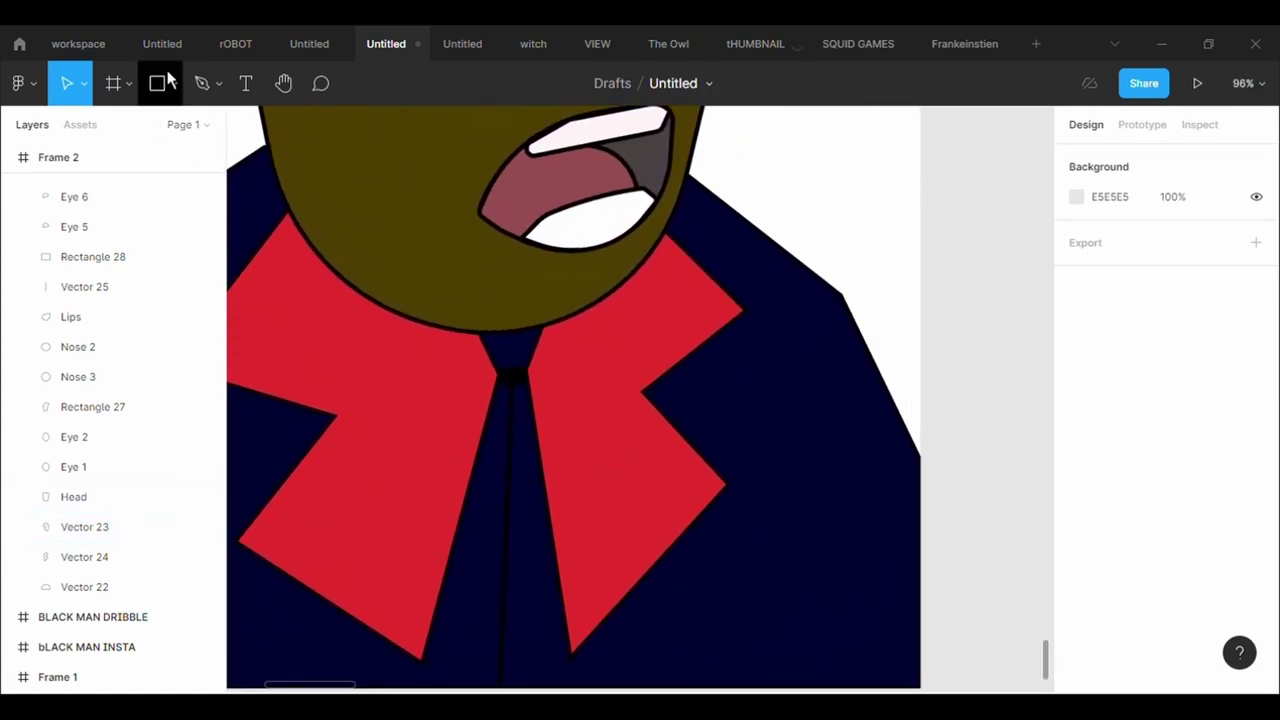
left_click(164, 86)
left_click(205, 85)
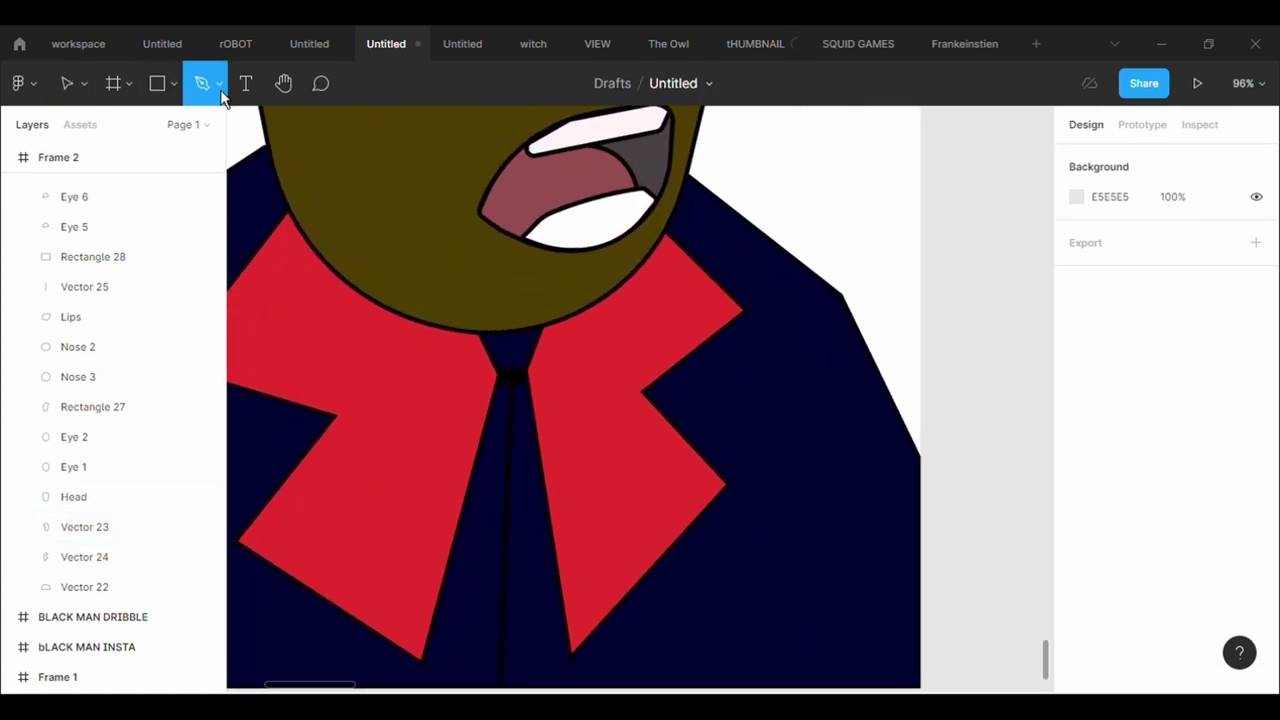
left_click(466, 326)
left_click_drag(546, 326, 532, 382)
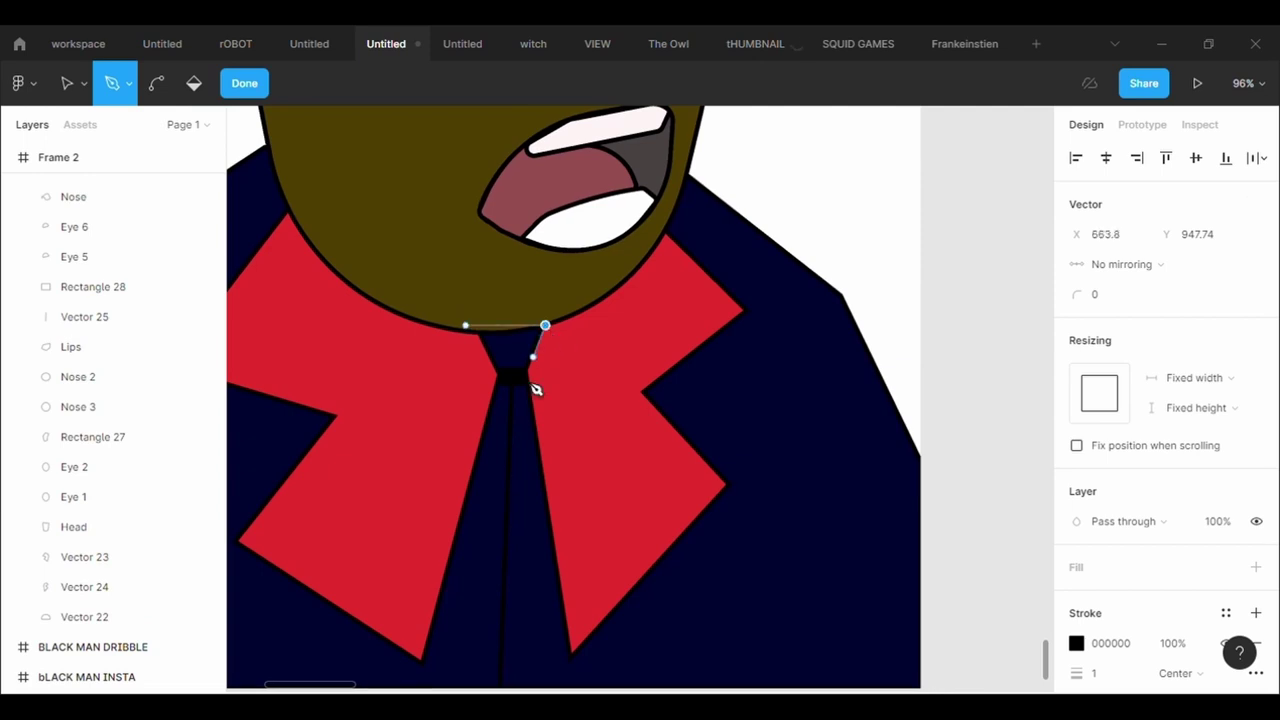
left_click(526, 372)
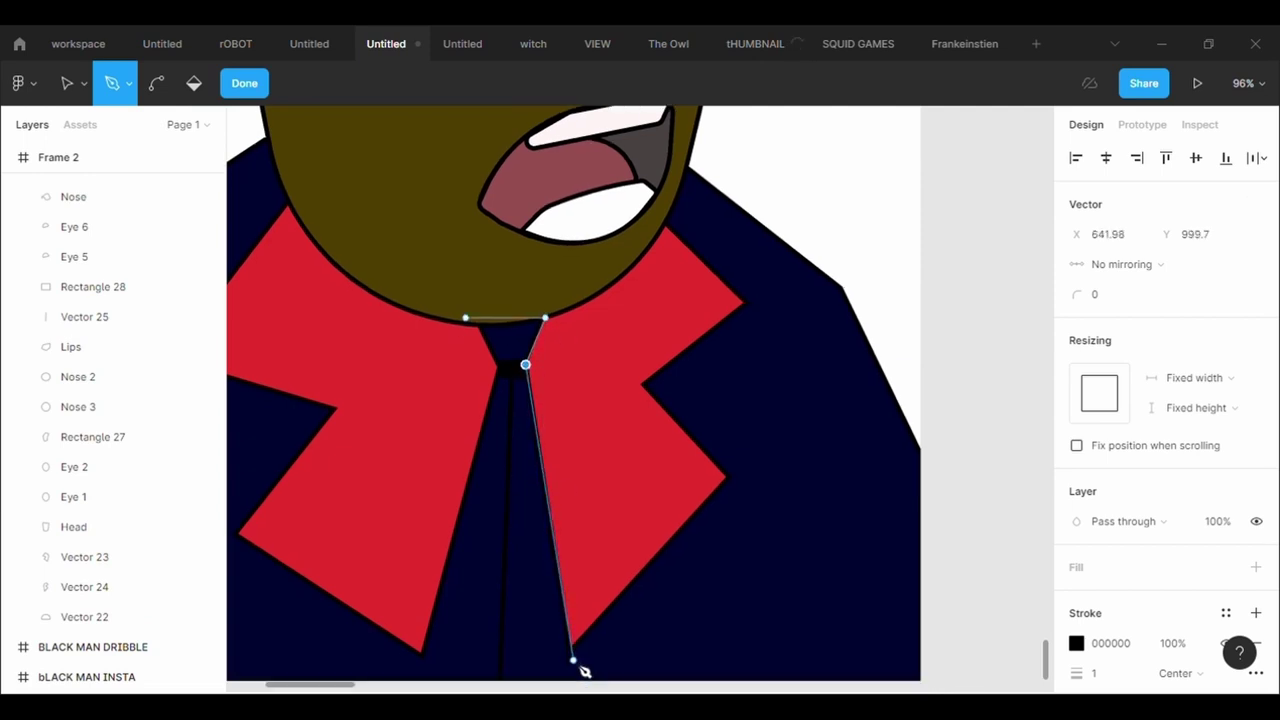
- Trace the tie down to its bottom tip and close the path at the first point
scroll(590, 675, "down", 1)
scroll(588, 682, "down", 2)
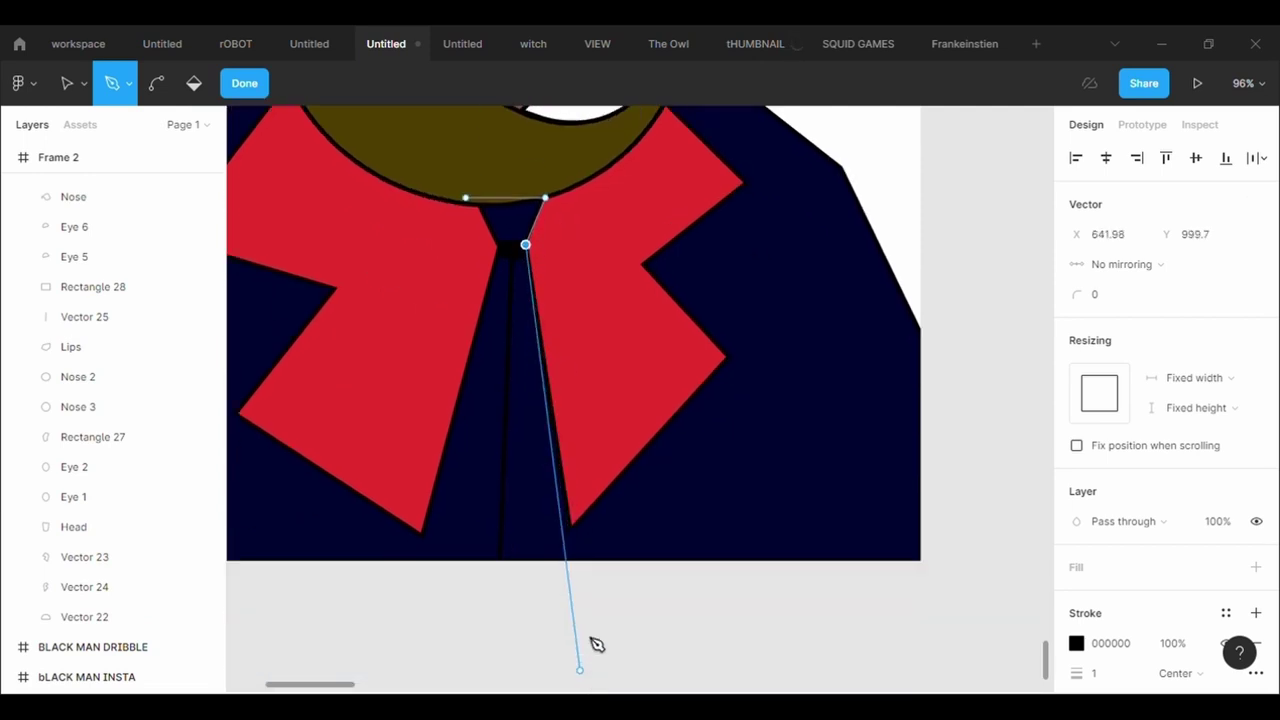
left_click(579, 591)
left_click(510, 654)
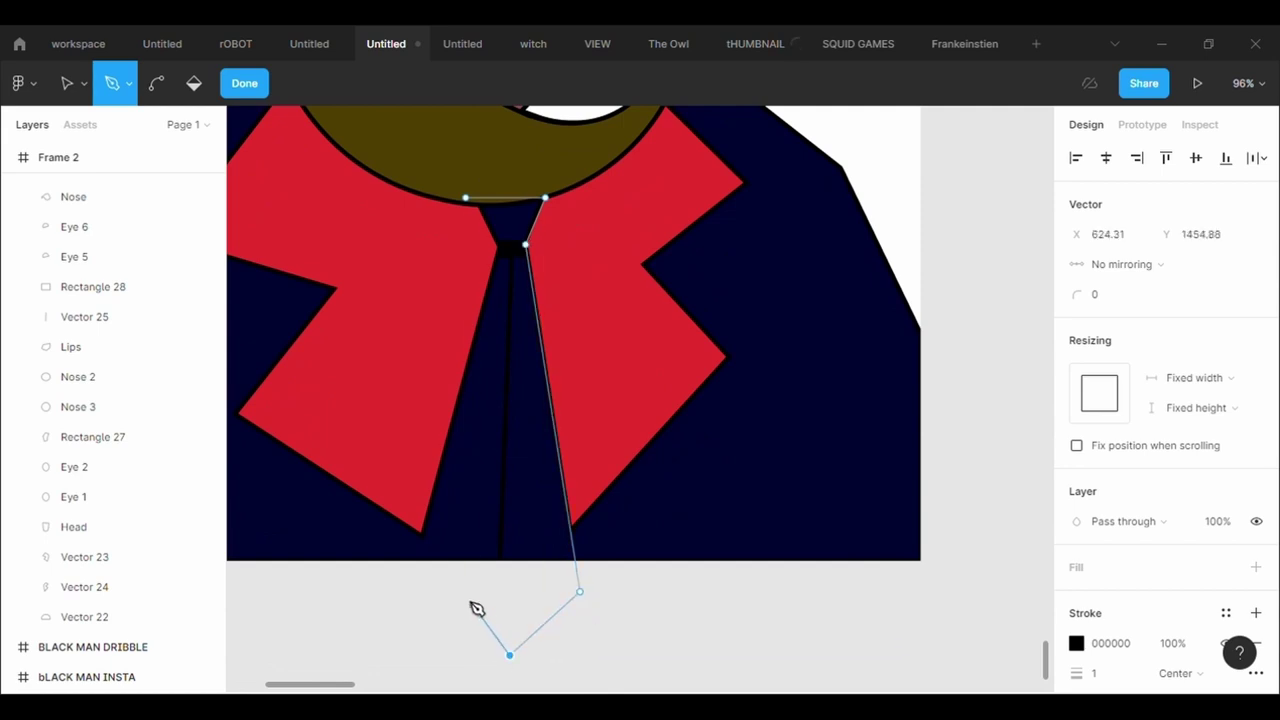
left_click(420, 564)
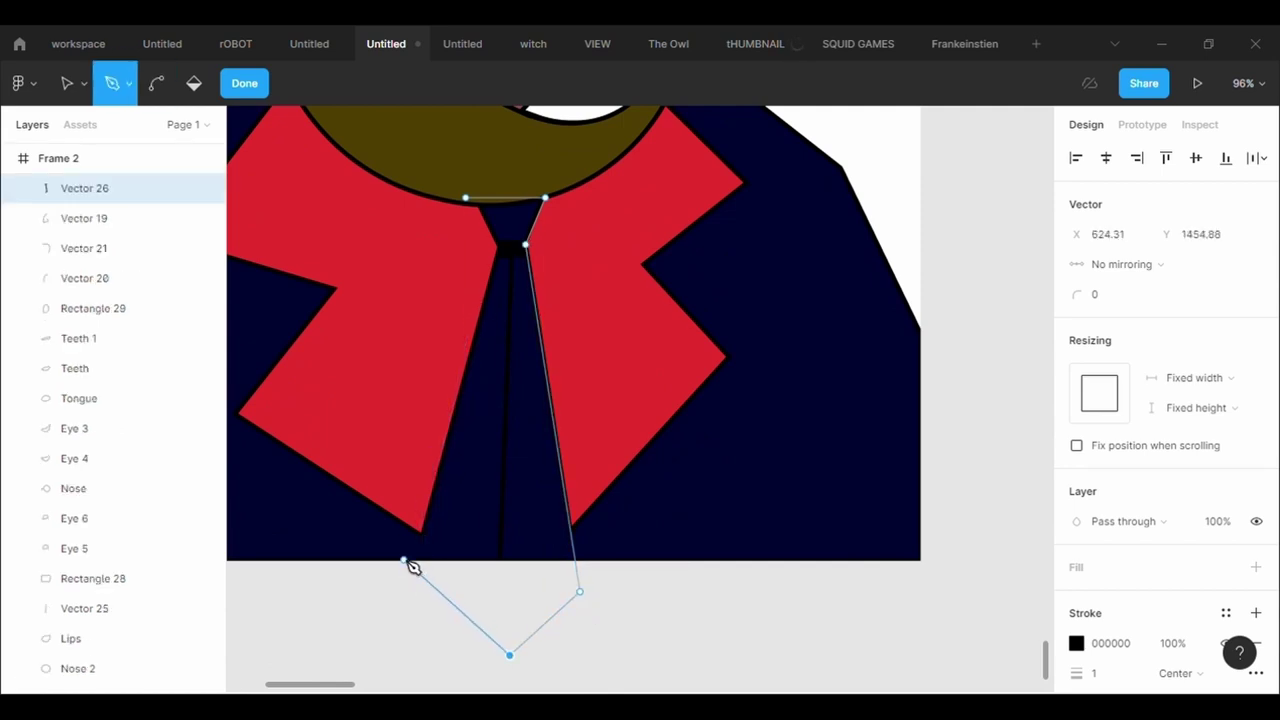
left_click_drag(420, 564, 399, 591)
left_click(495, 249)
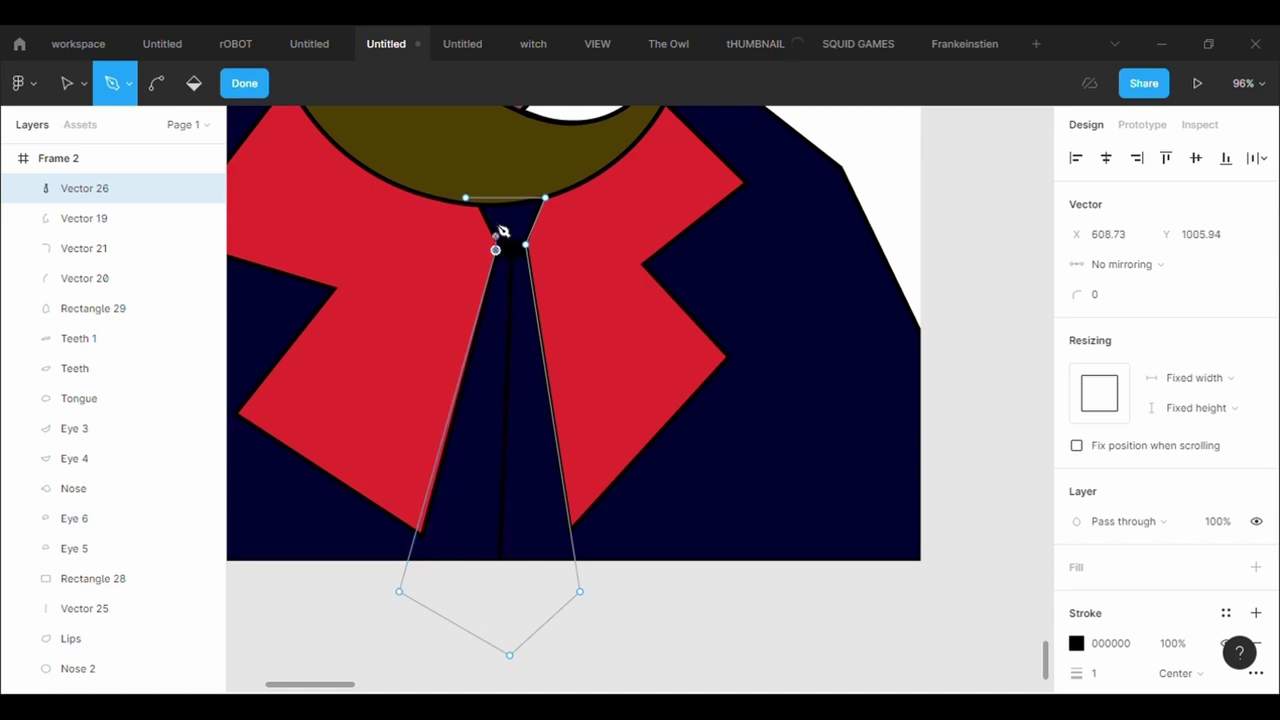
left_click(466, 198)
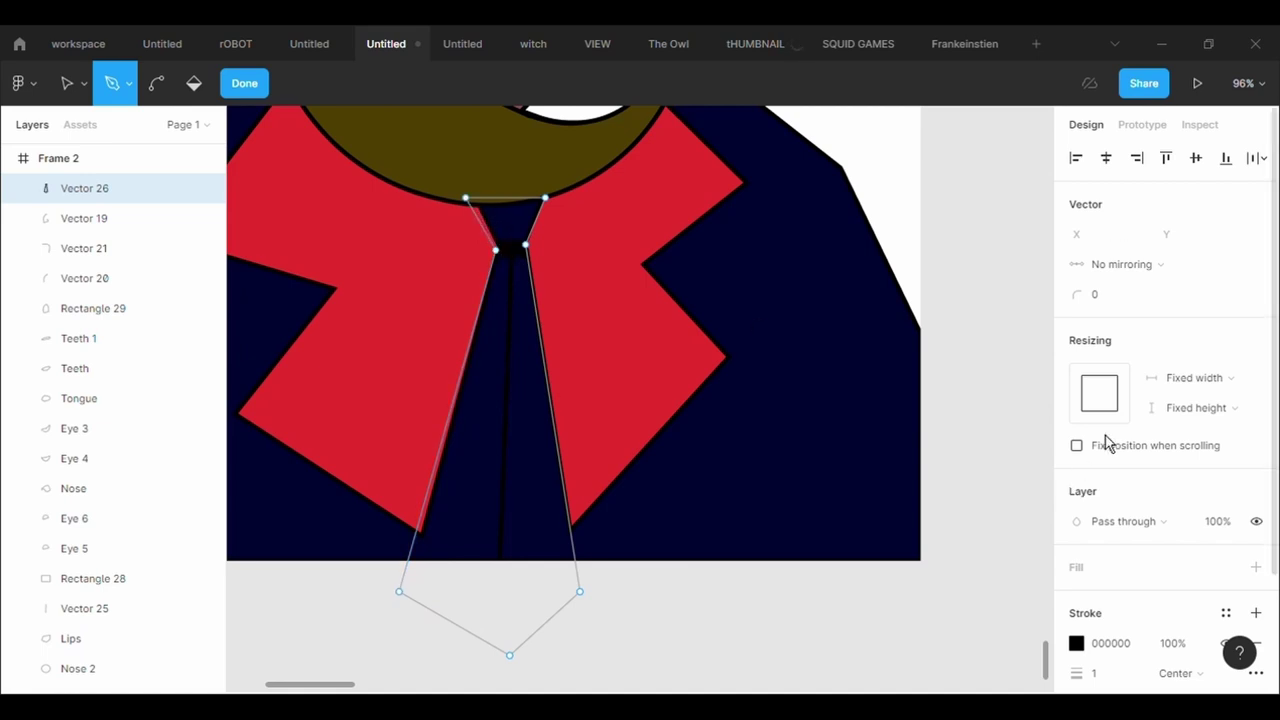
- Give the tie a grey C4C4C4 fill and a stroke weight of 5
left_click(1257, 567)
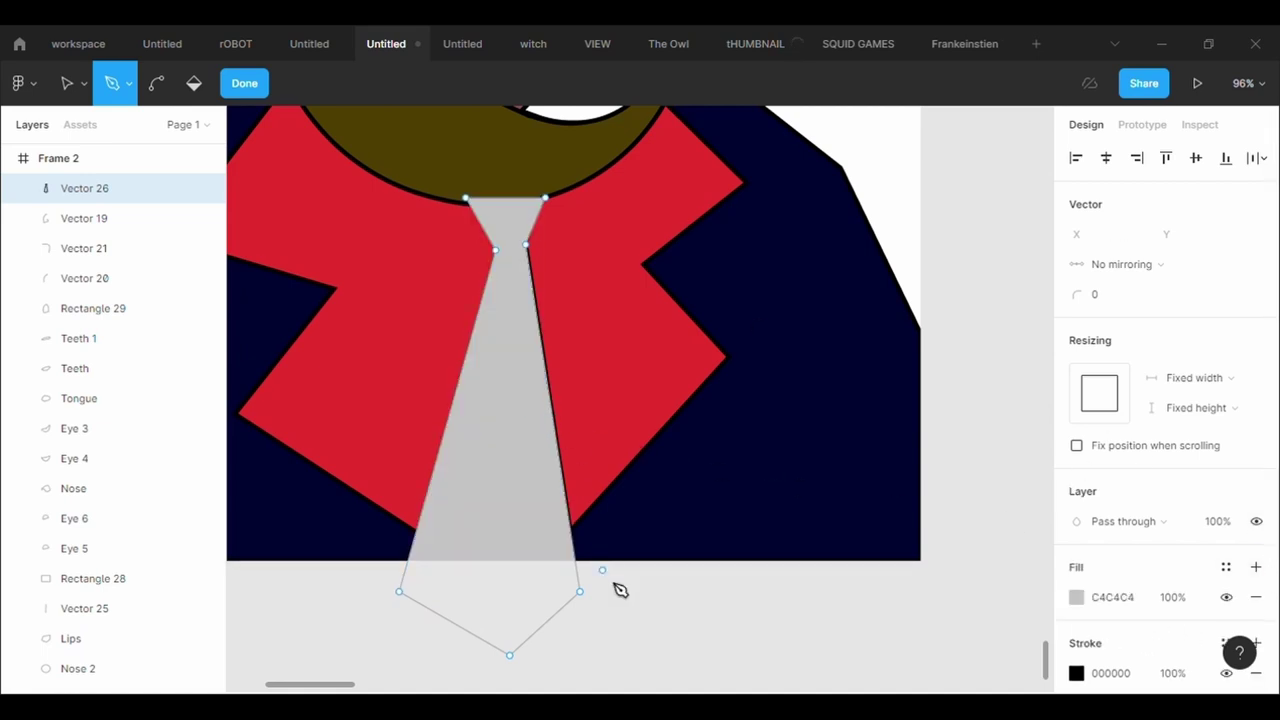
key("Escape")
left_click(1120, 676)
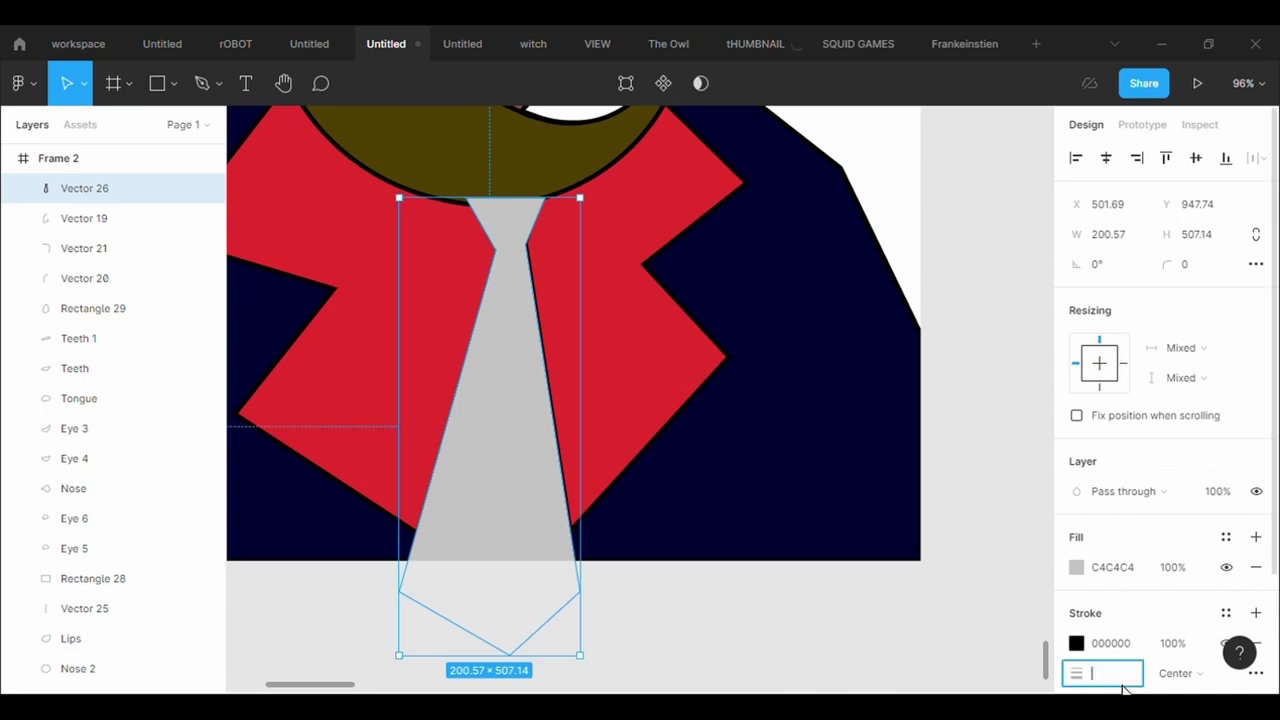
type("5")
key("Return")
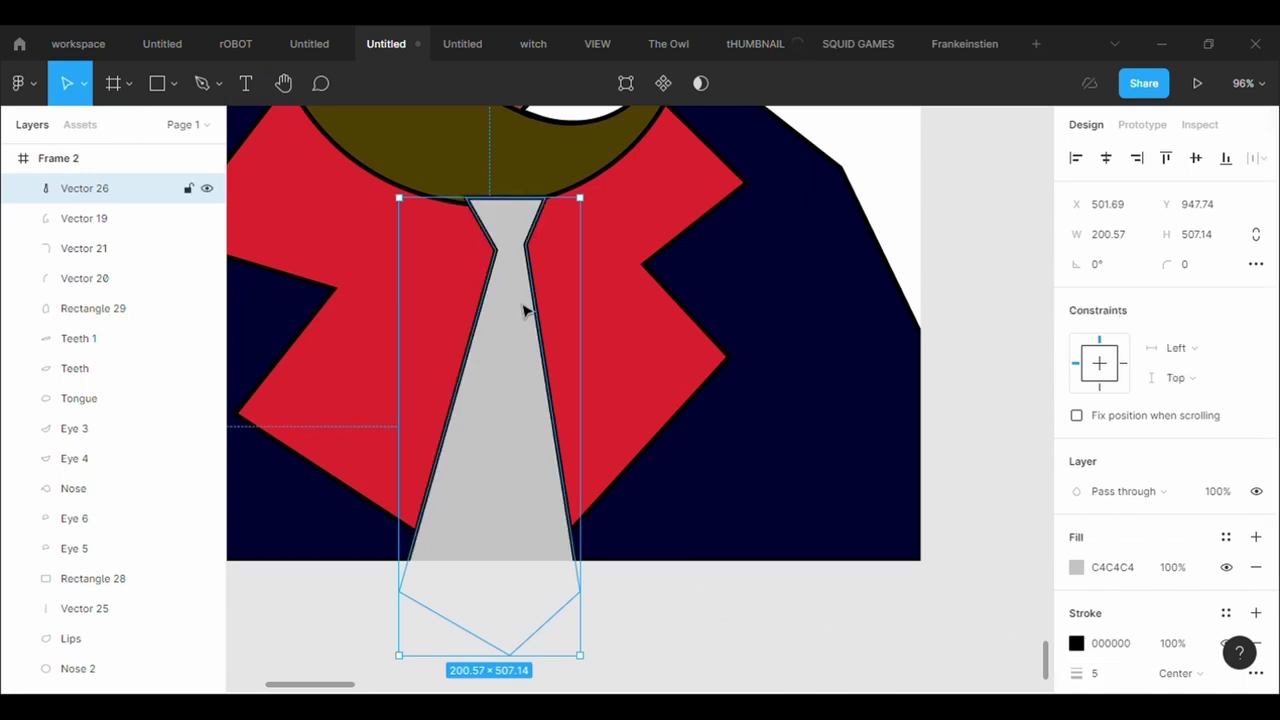
right_click(524, 310)
- Send the tie and then the navy jacket body to the back
left_click(545, 329)
left_click(848, 505)
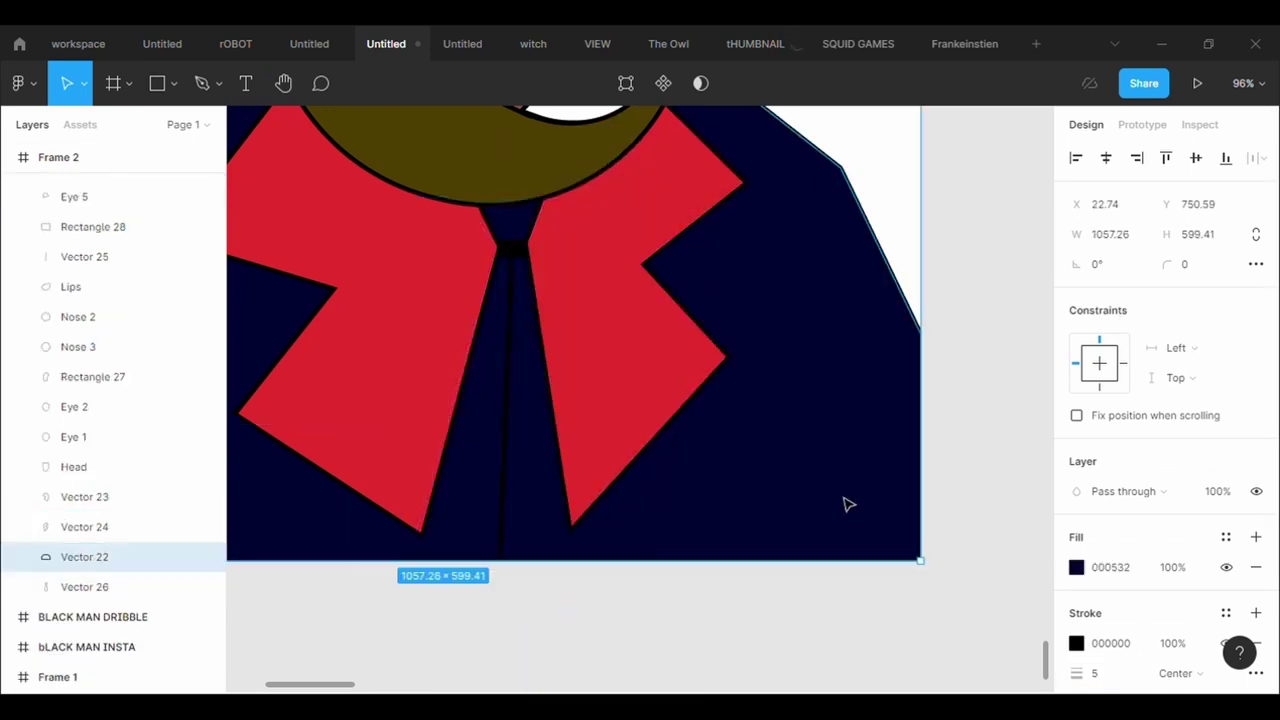
right_click(818, 430)
left_click(793, 410)
right_click(782, 395)
left_click(830, 331)
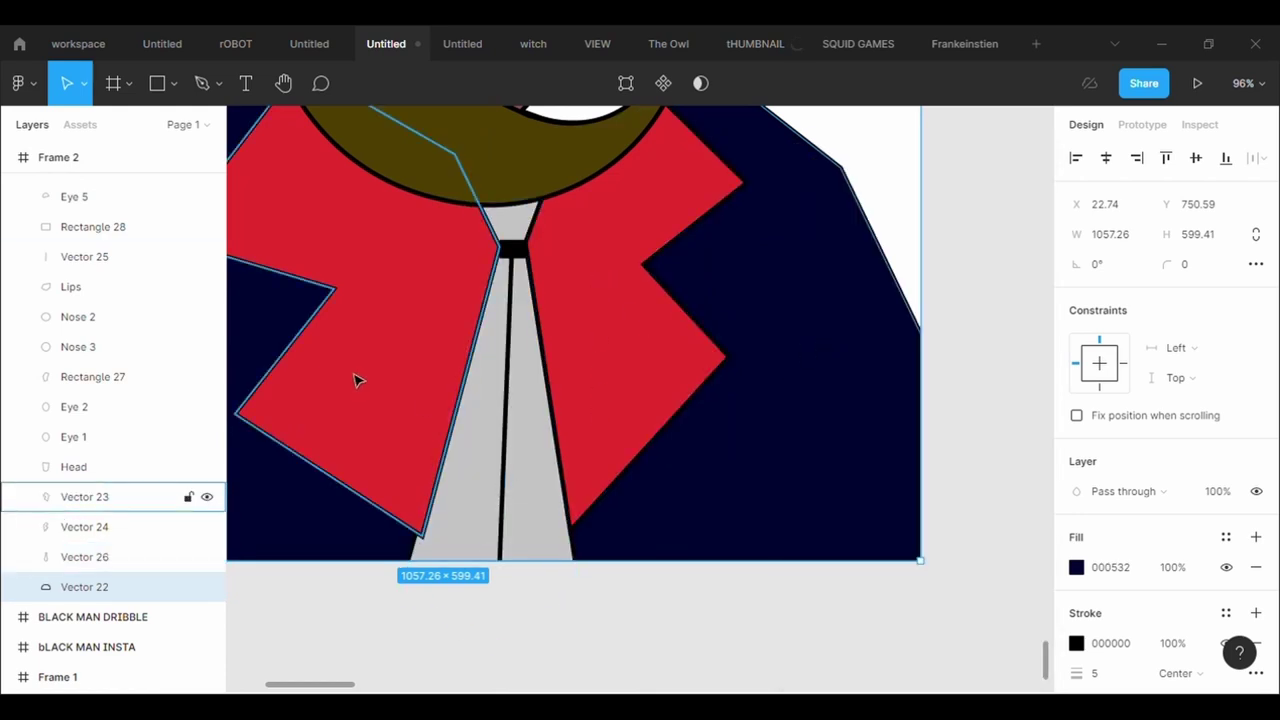
- Move the jacket body forward one layer with Ctrl+]
right_click(363, 384)
key("Escape")
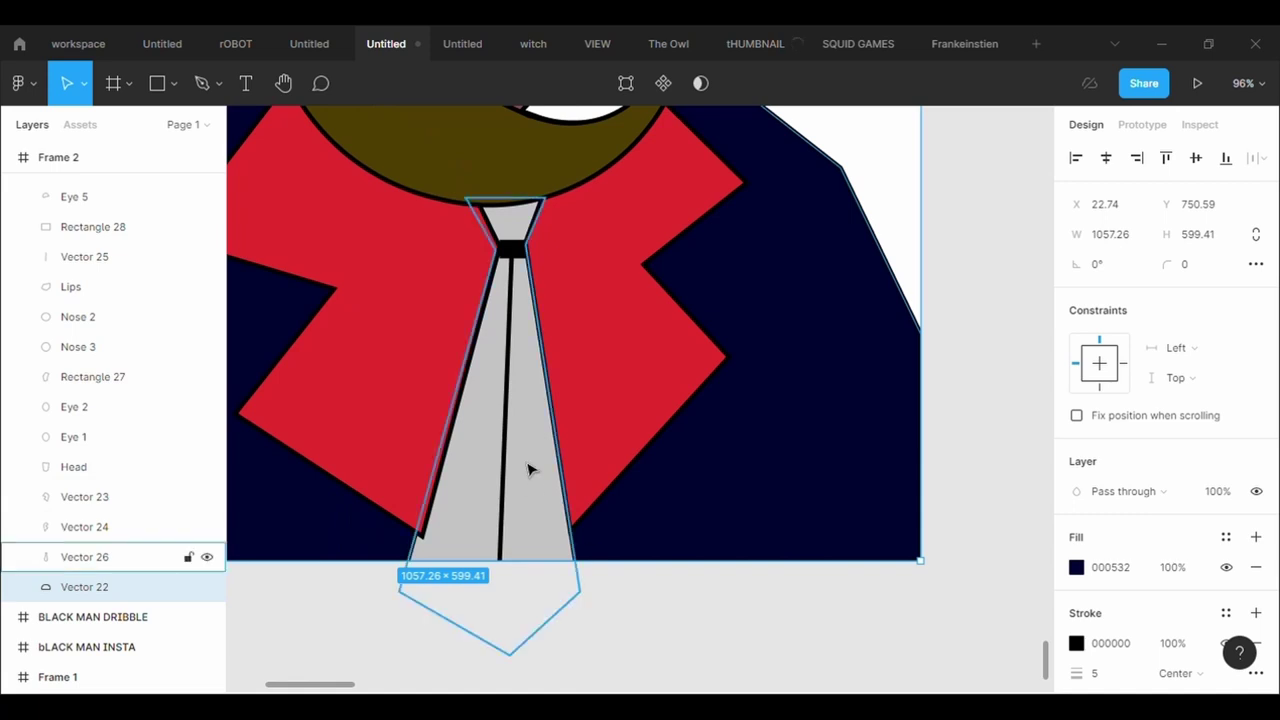
right_click(407, 478)
key("Escape")
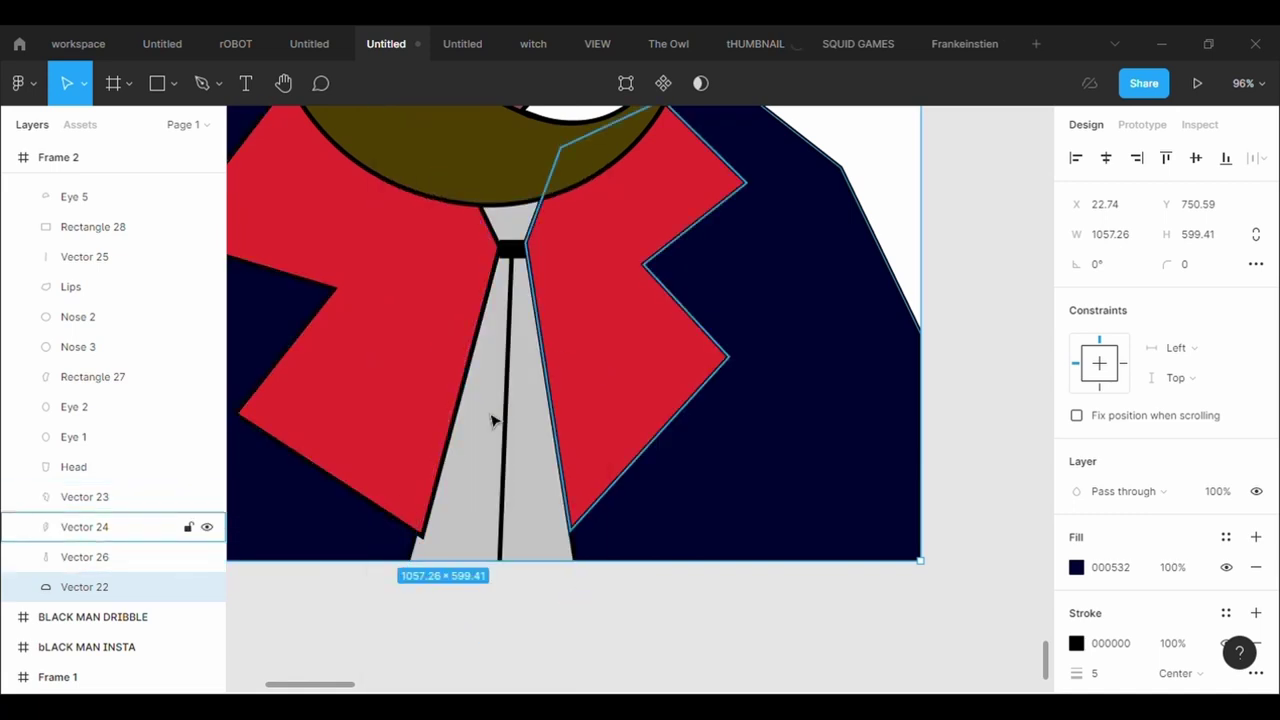
right_click(360, 380)
key("Escape")
key("ctrl+]")
key("Tab")
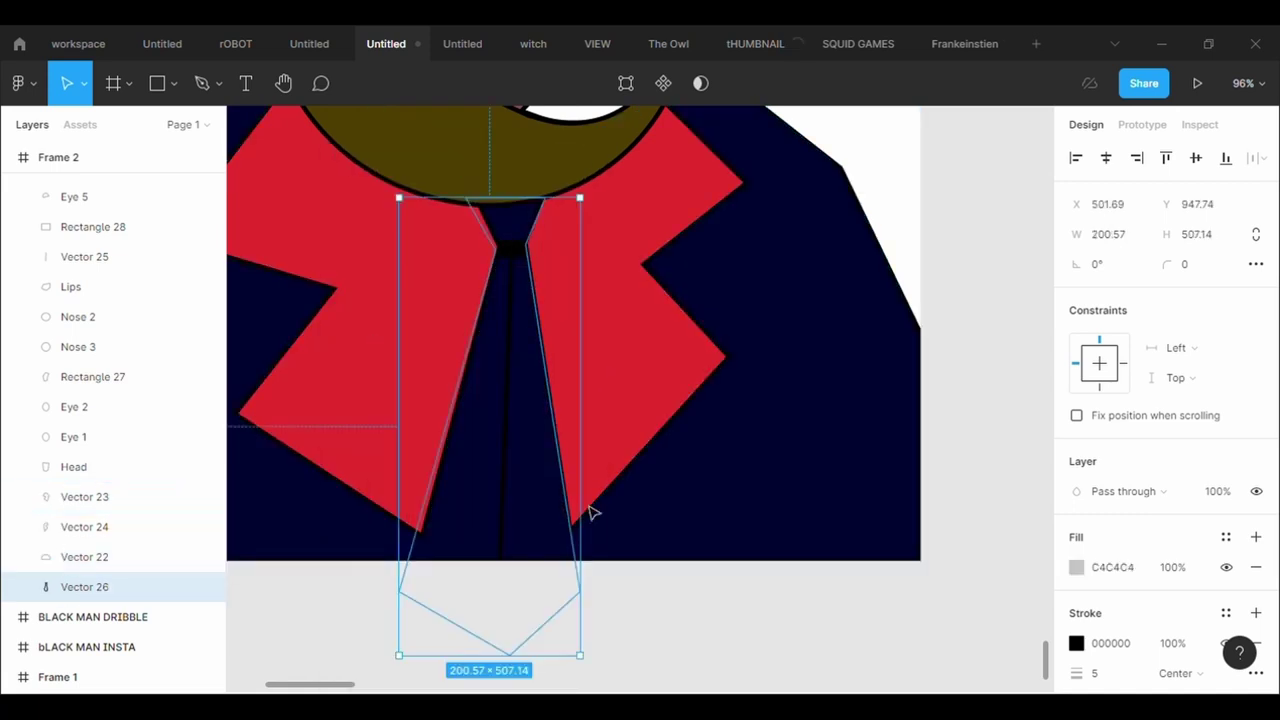
- Send the tie and left lapel back, then the jacket body to the very back
right_click(644, 420)
left_click(645, 332)
right_click(369, 400)
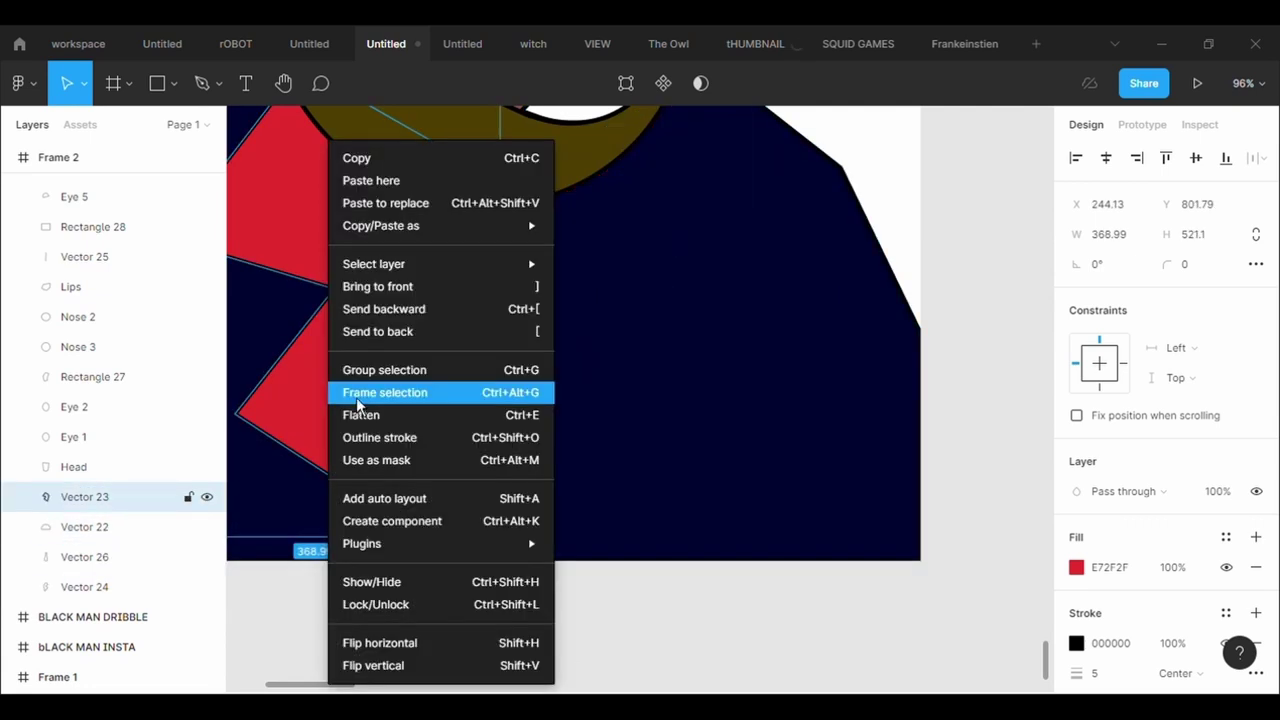
left_click(367, 336)
right_click(858, 400)
left_click(900, 331)
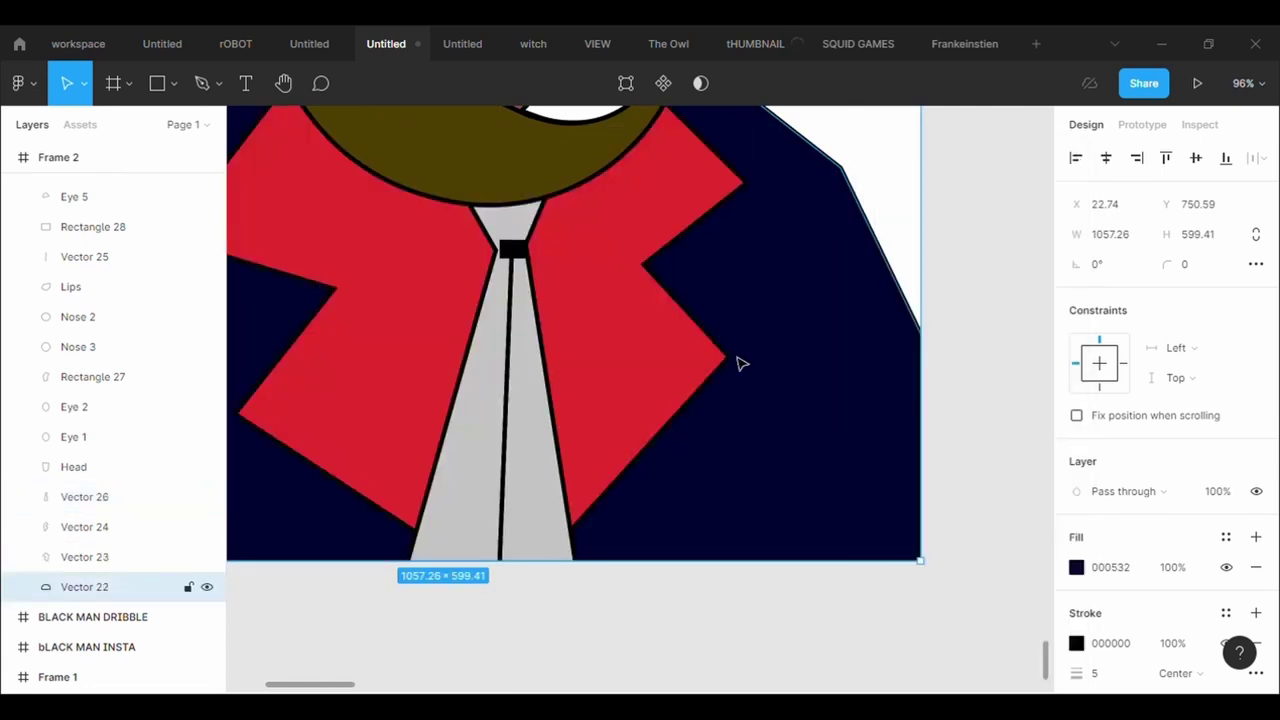
left_click(512, 250)
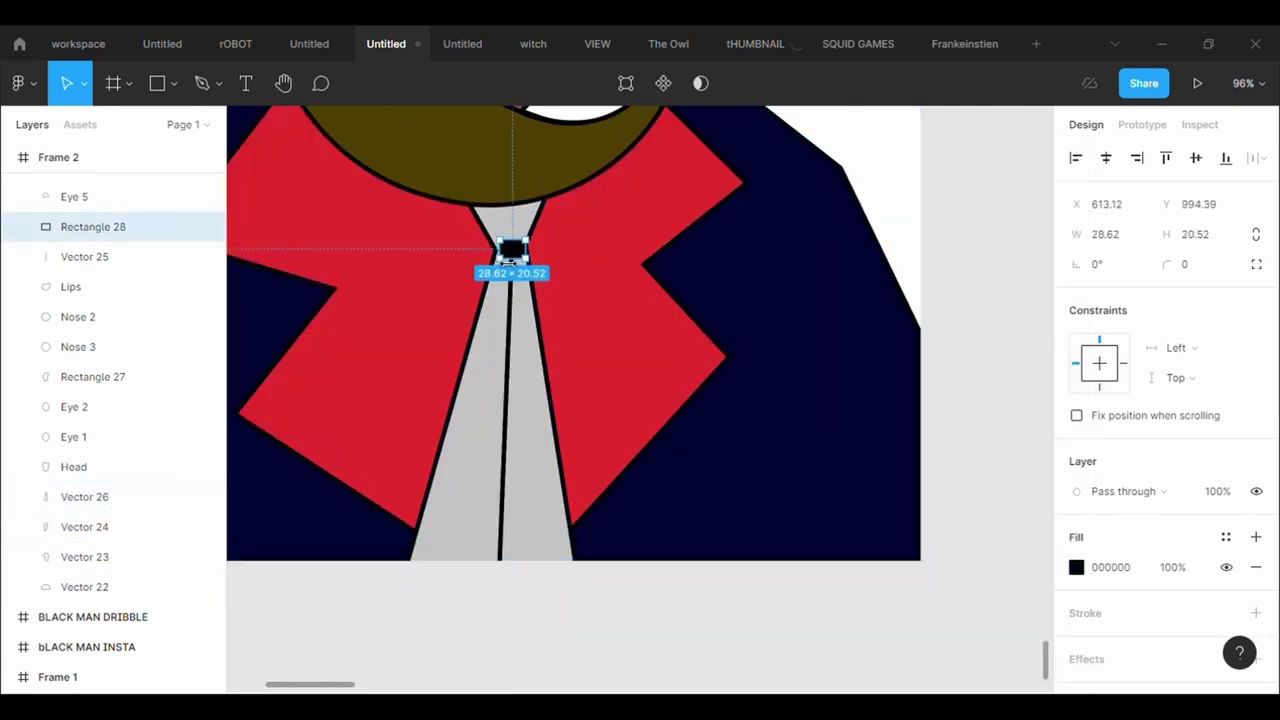
- Widen the black tie knot Rectangle 28 to 37.2
scroll(510, 250, "up", 5)
left_click_drag(536, 262, 546, 262)
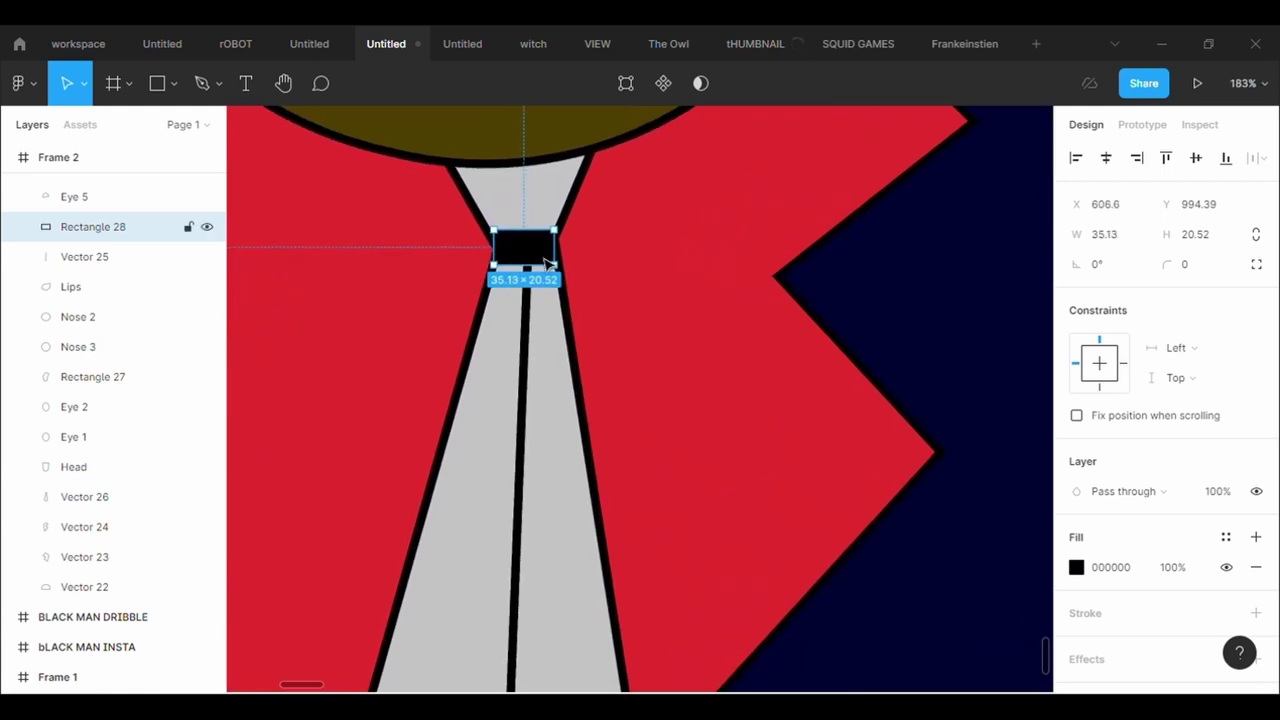
left_click(668, 294)
left_click(540, 245)
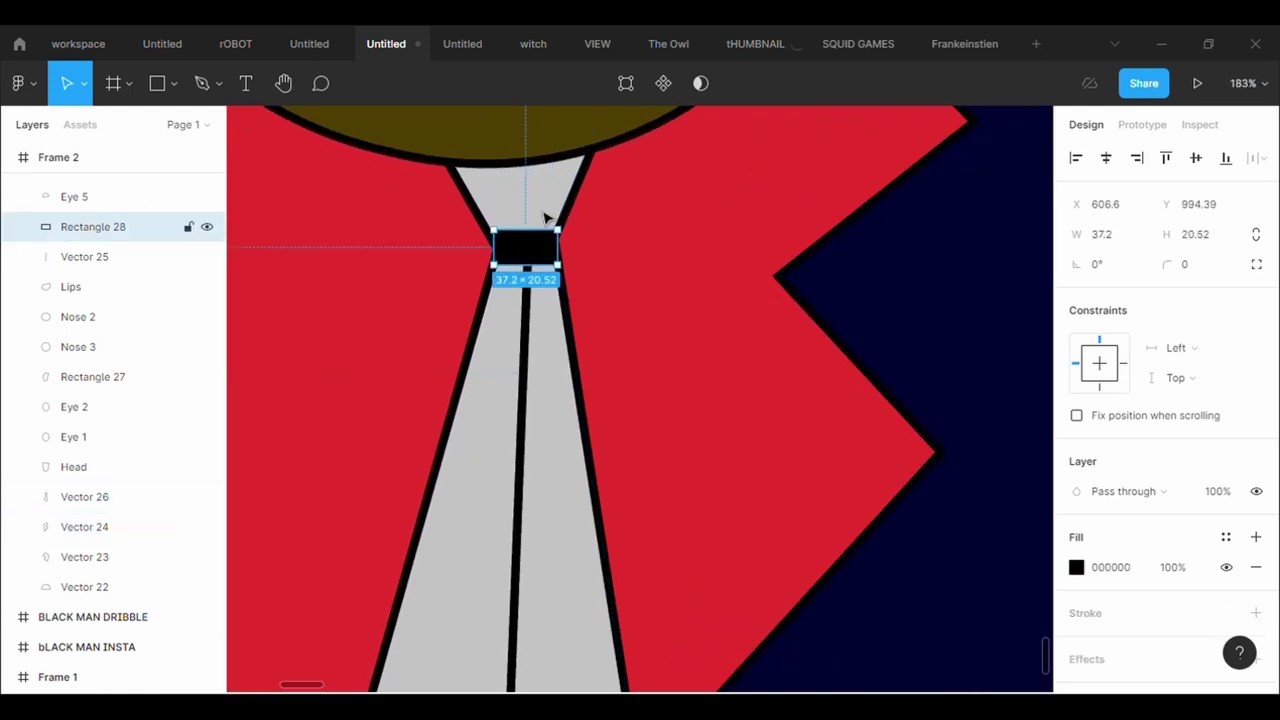
- Slant the knot's left edge by dragging its midpoint in point-edit mode
double_click(545, 240)
scroll(509, 214, "up", 3)
scroll(491, 280, "up", 2)
left_click(472, 270)
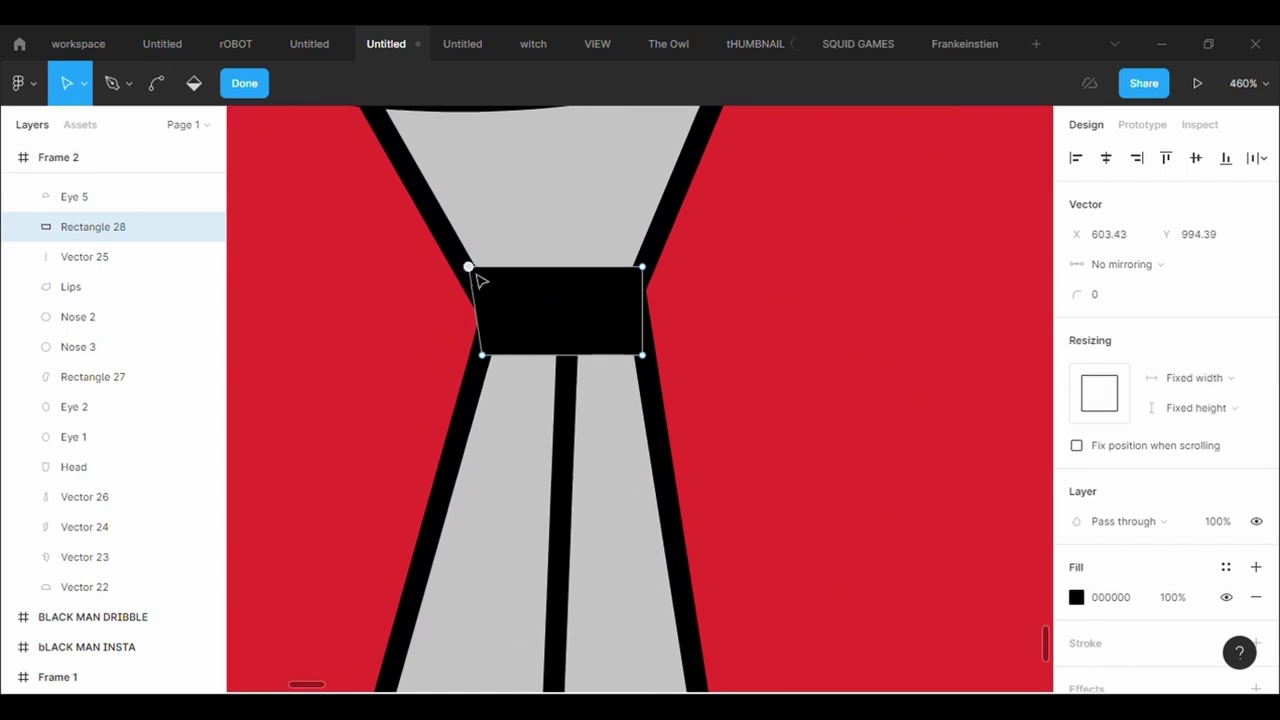
left_click_drag(478, 314, 488, 317)
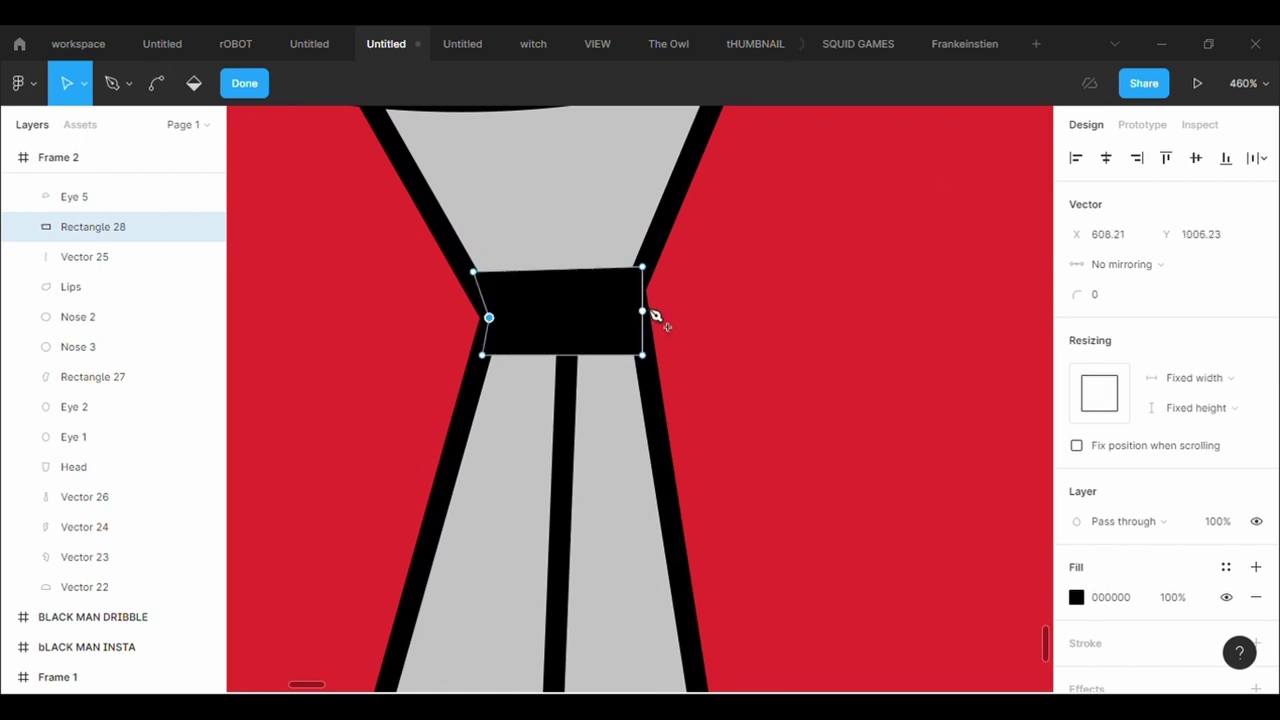
left_click(705, 407)
scroll(705, 407, "down", 5)
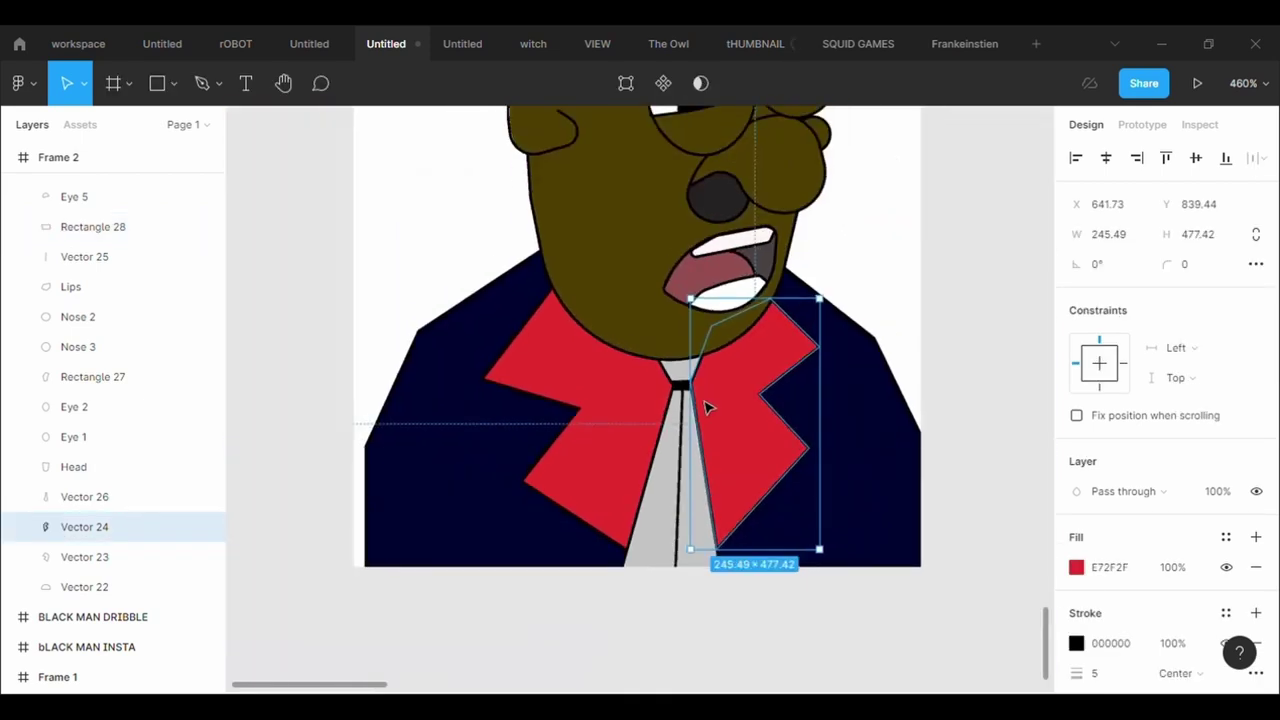
left_click(777, 566)
left_click(722, 520)
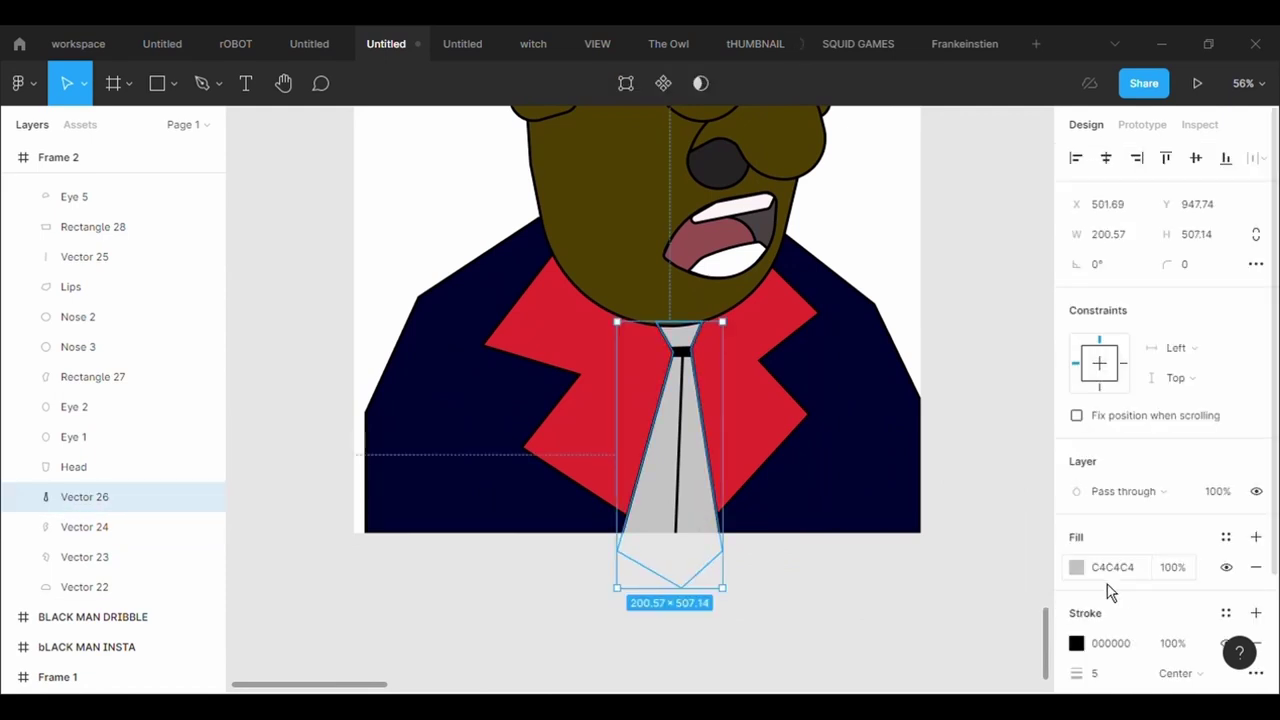
- Change the tie's fill to white, FFFFFF
left_click(1076, 567)
type("FFFFFF")
key("Return")
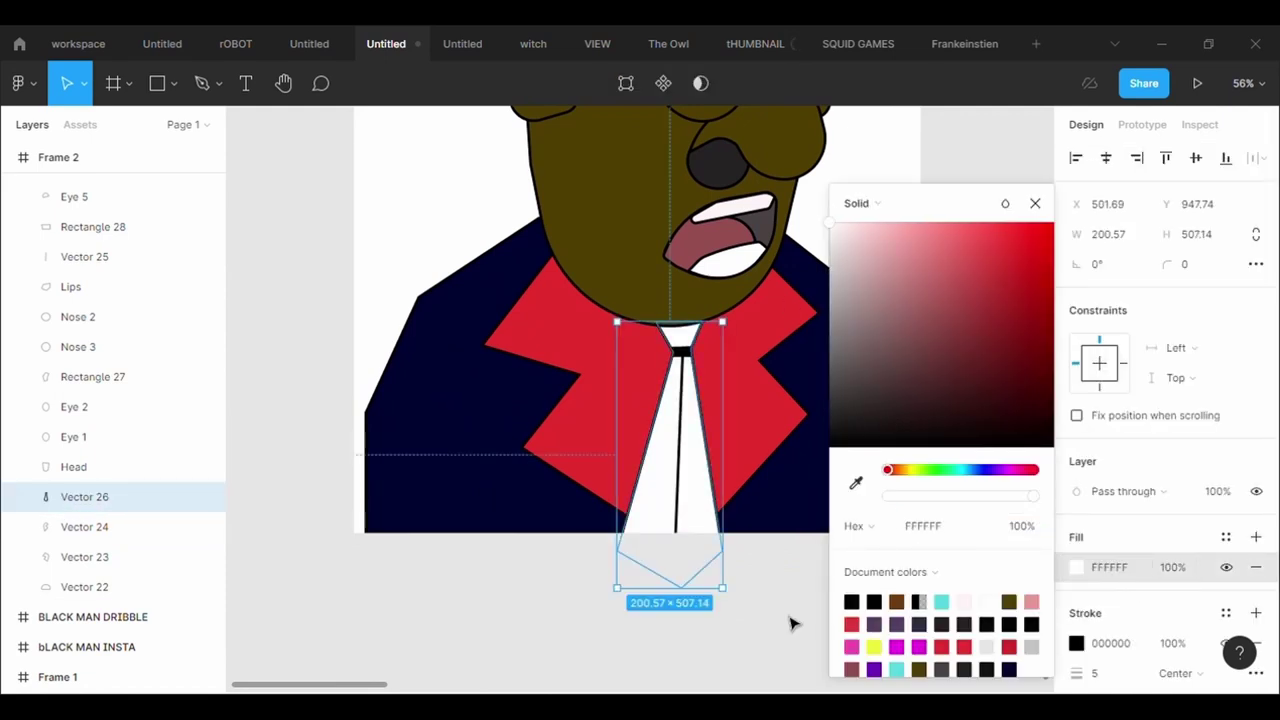
left_click(792, 620)
scroll(790, 622, "down", 2)
scroll(790, 622, "up", 2)
scroll(790, 622, "down", 1)
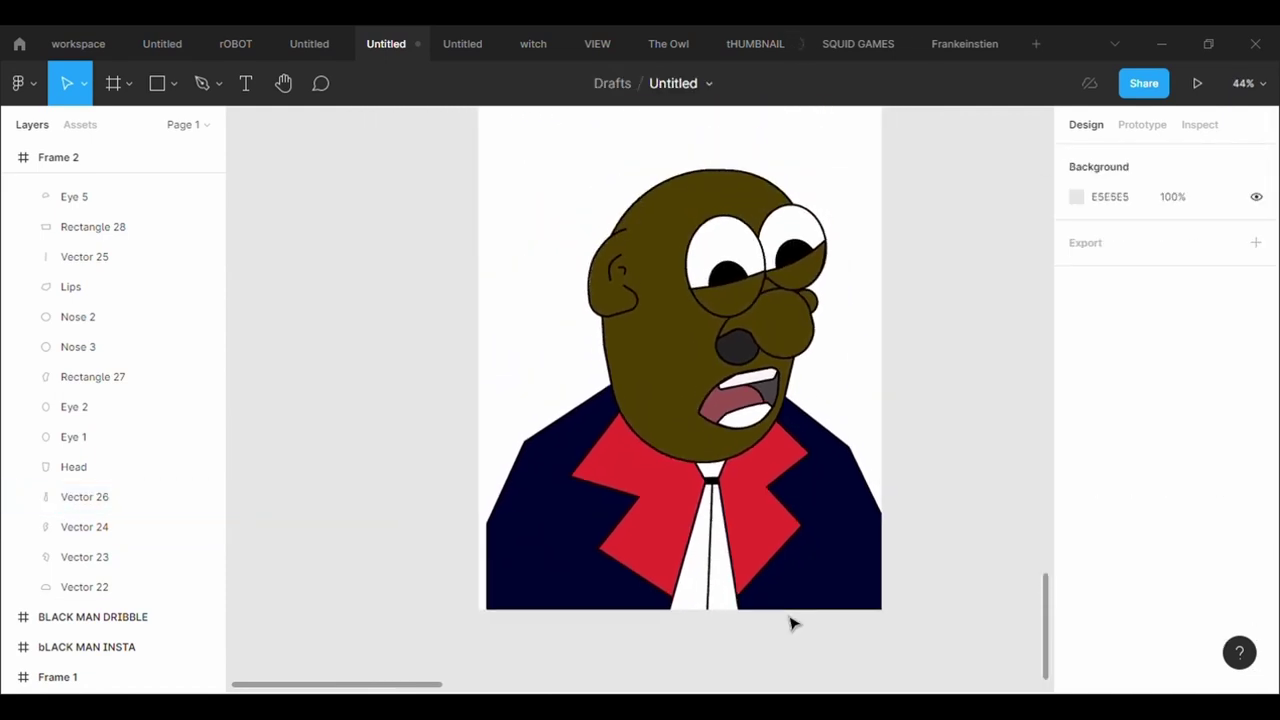
- Try a corner radius of 50, then 100, on the navy jacket (Vector 22)
left_click(855, 458)
left_click(1160, 262)
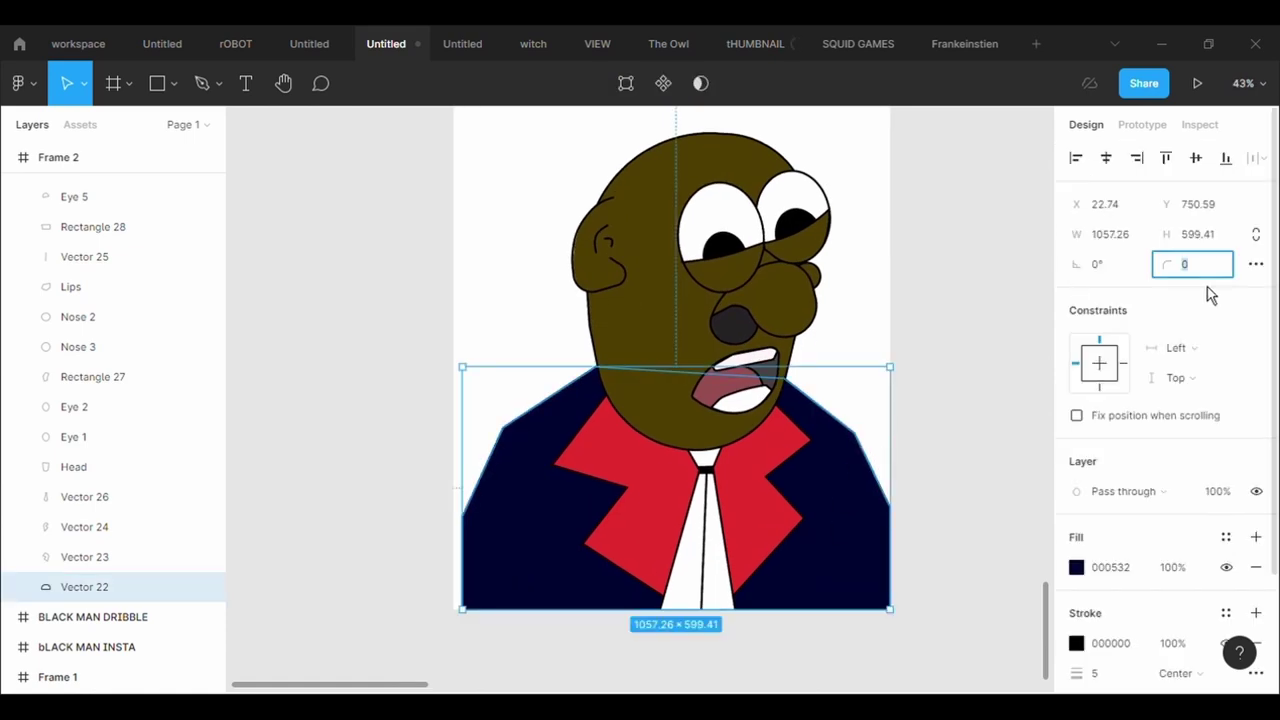
type("50")
key("Return")
left_click(1203, 270)
key("Return")
- Set the jacket's bottom-left and bottom-right corner radius back to 0, keeping them square
double_click(866, 580)
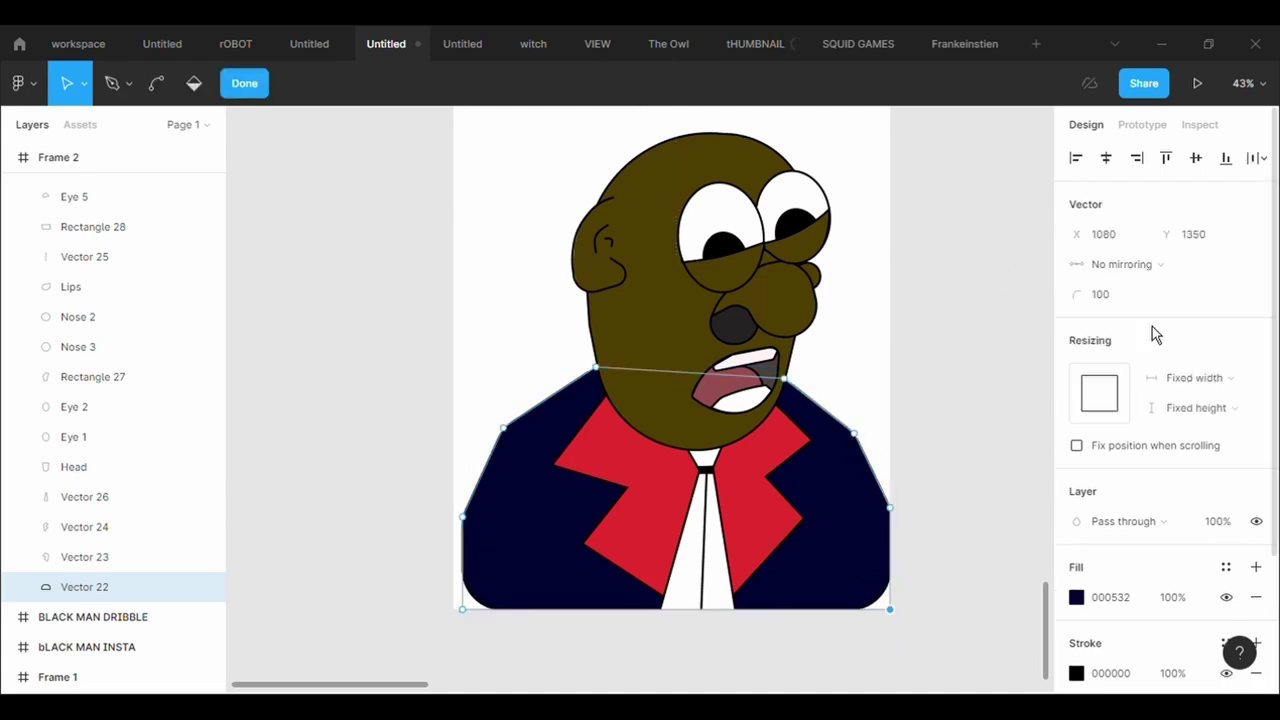
left_click(1136, 300)
key("Return")
left_click(465, 611)
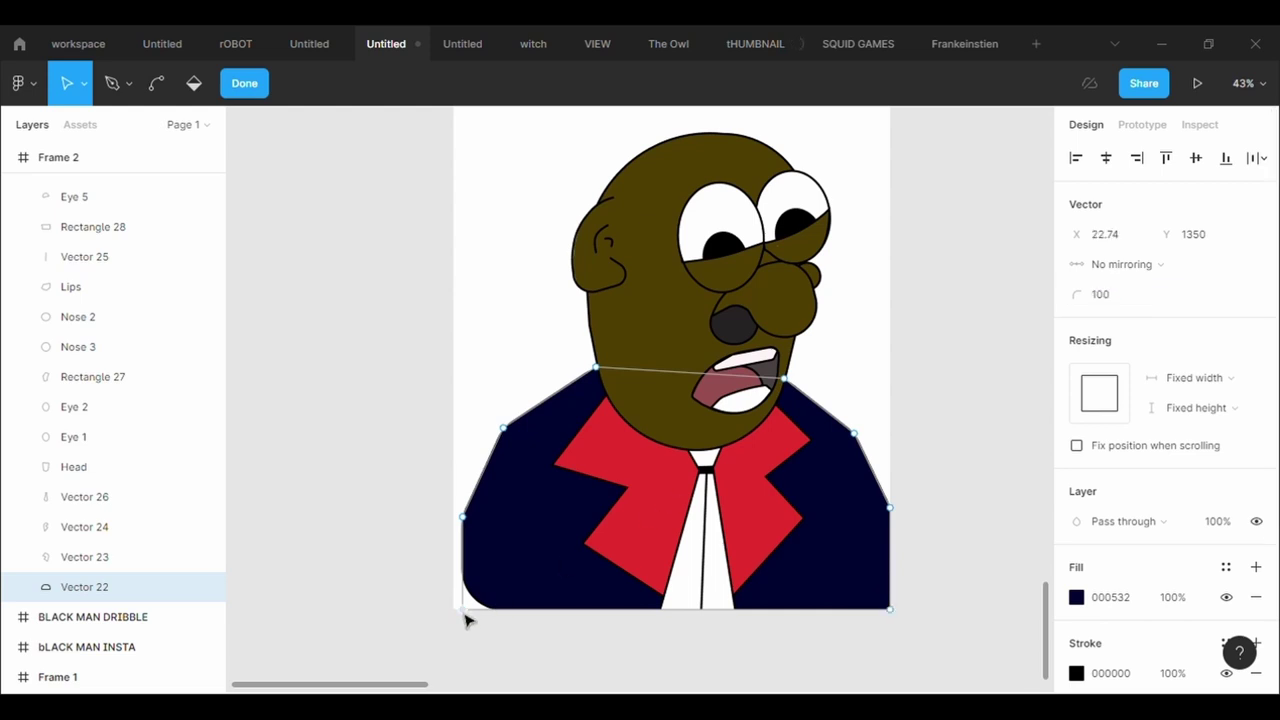
left_click(1147, 304)
key("BackSpace")
type("0")
key("Return")
left_click(967, 453)
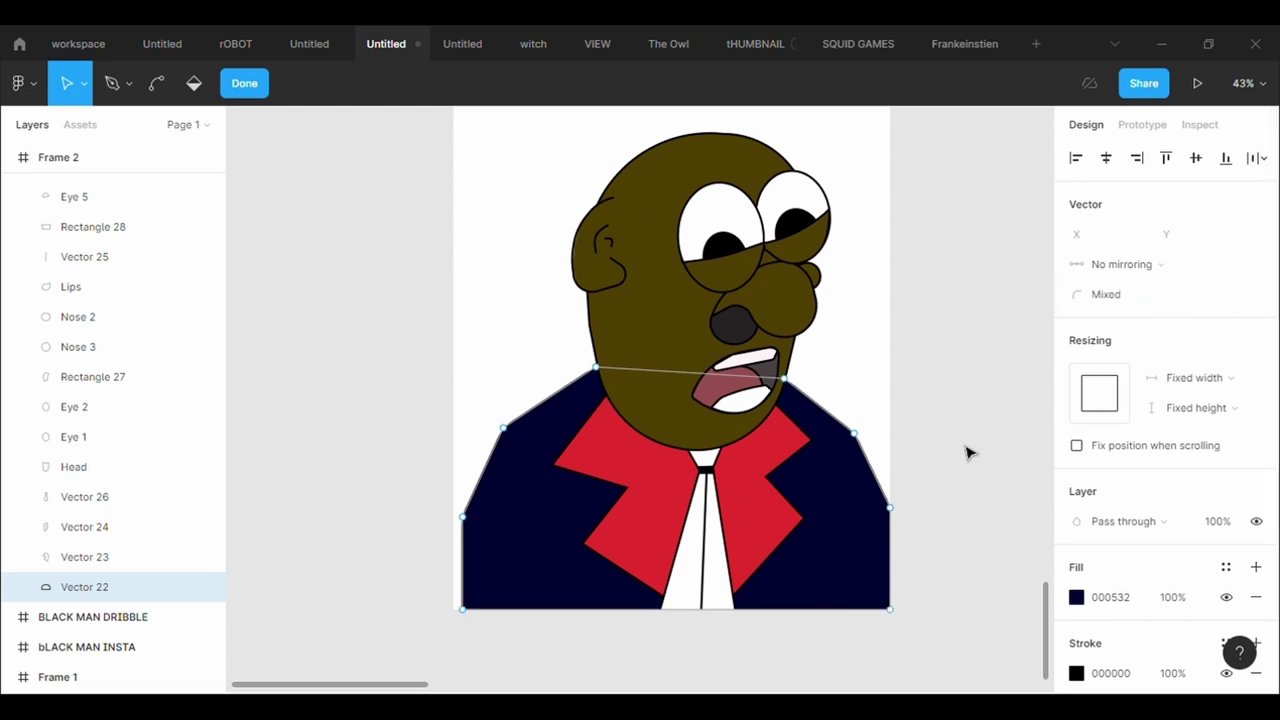
left_click_drag(424, 137, 980, 677)
key("Escape")
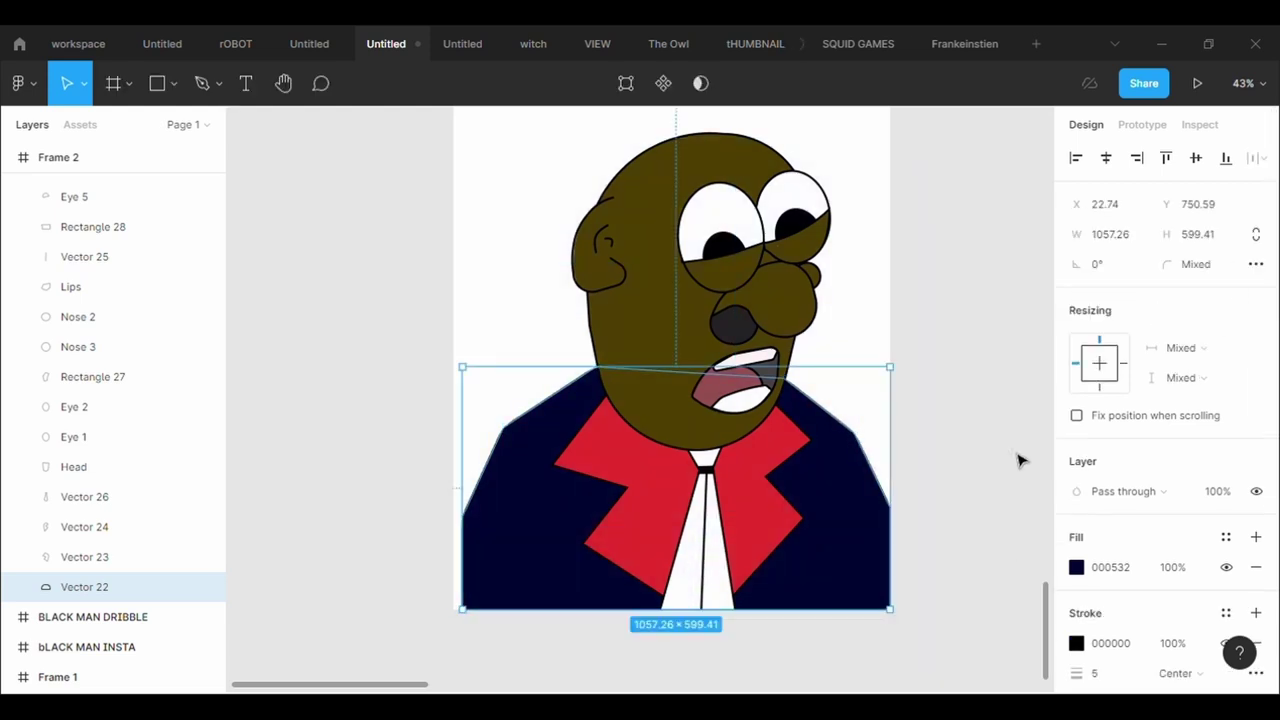
left_click_drag(426, 122, 971, 663)
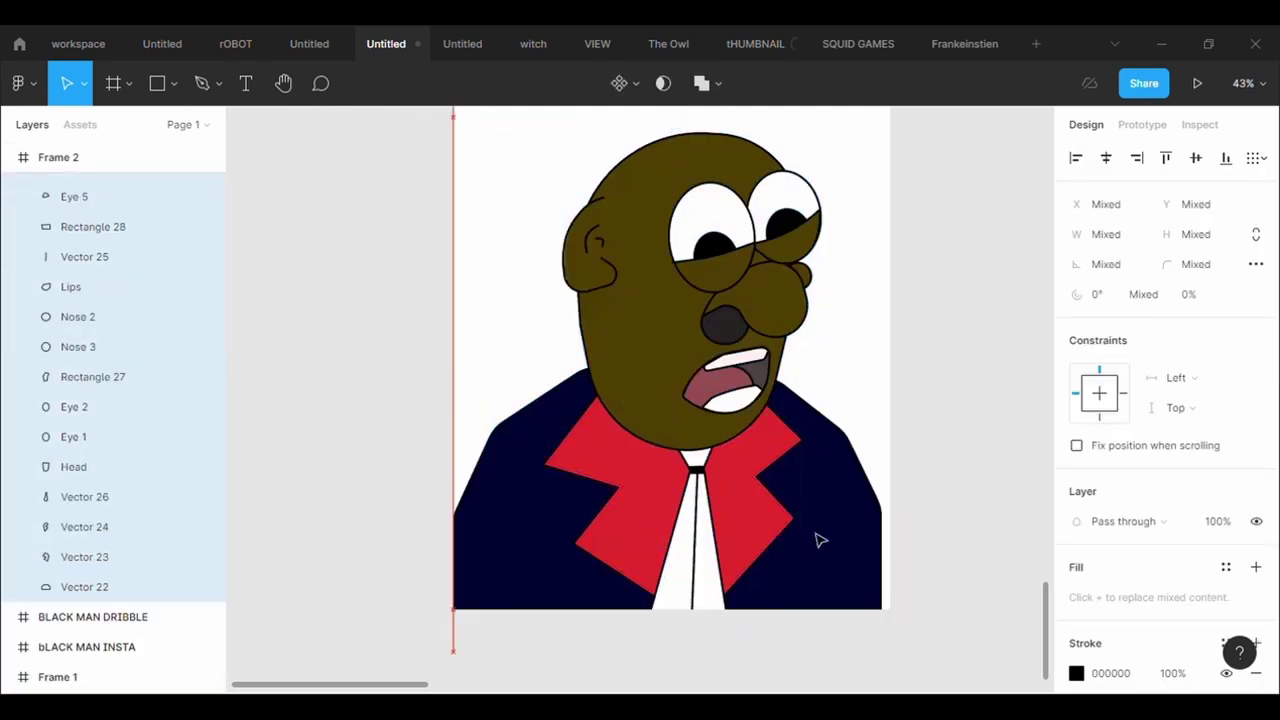
- Change Frame 2's fill from white to pink F09696
left_click(1000, 609)
scroll(1003, 612, "down", 2)
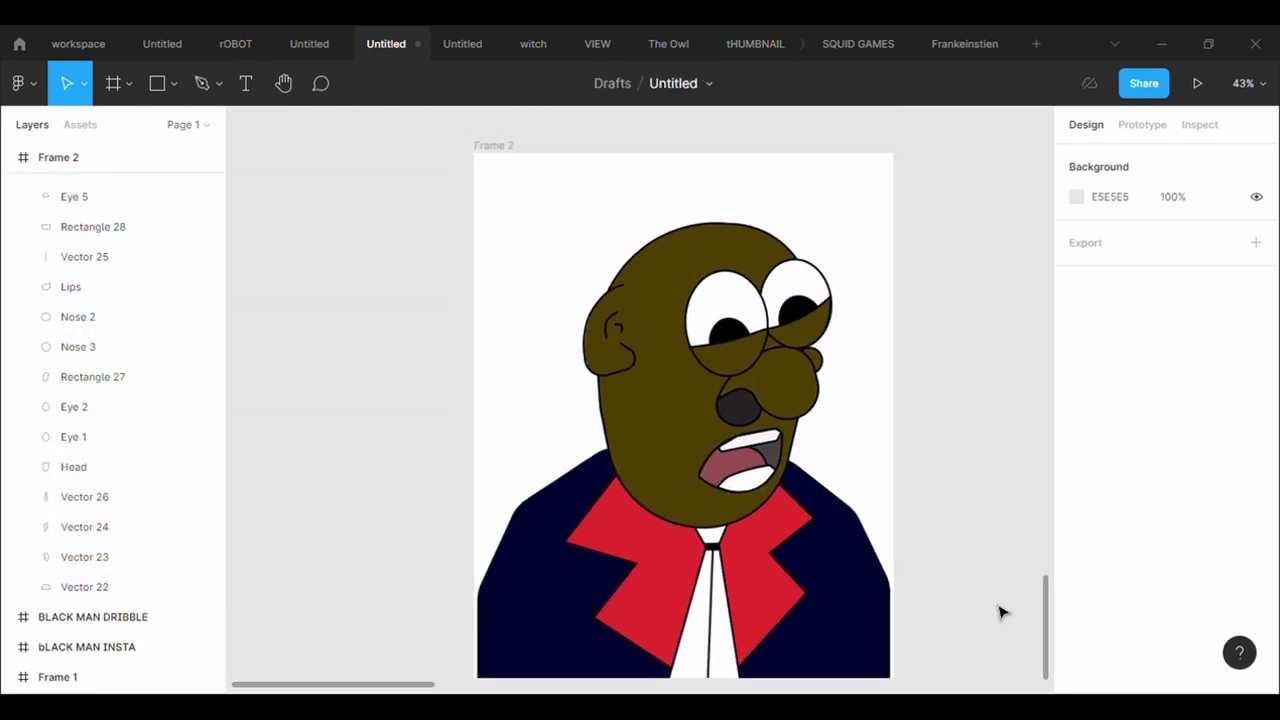
left_click(533, 160)
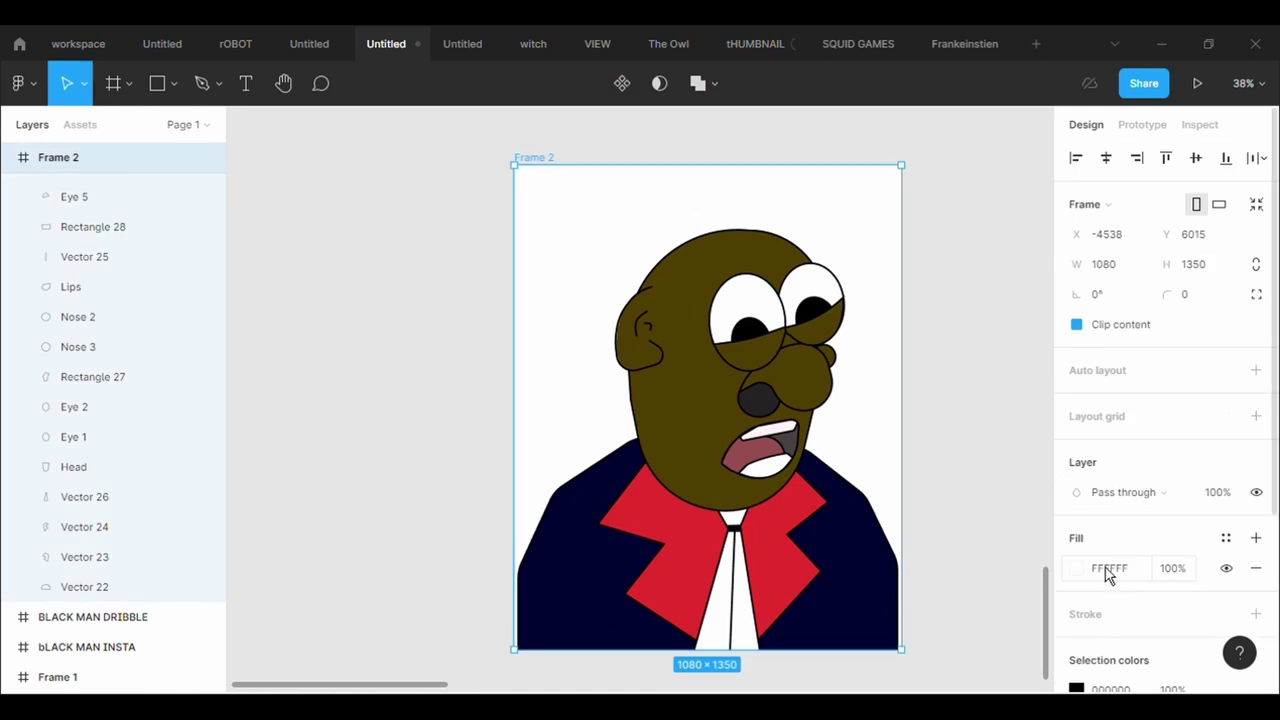
left_click(1076, 568)
mouse_move(990, 430)
left_mouse_down()
mouse_move(909, 284)
mouse_move(923, 248)
left_mouse_up()
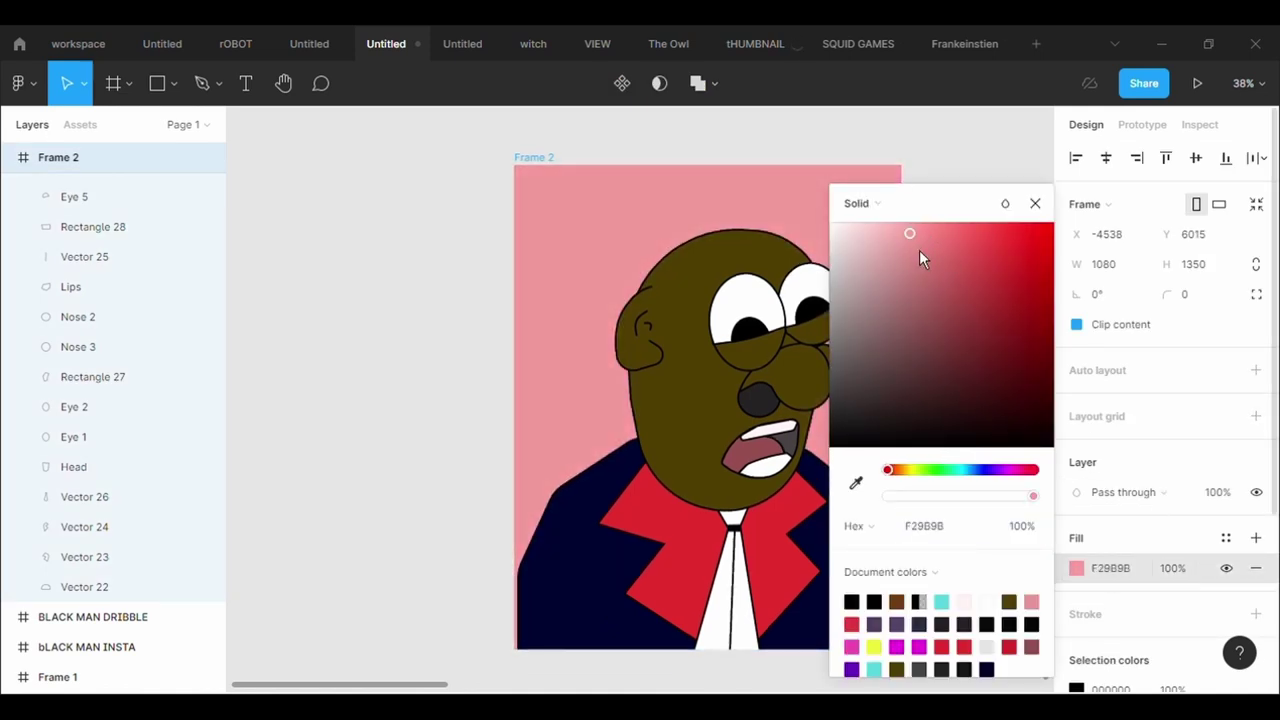
left_click(1052, 210)
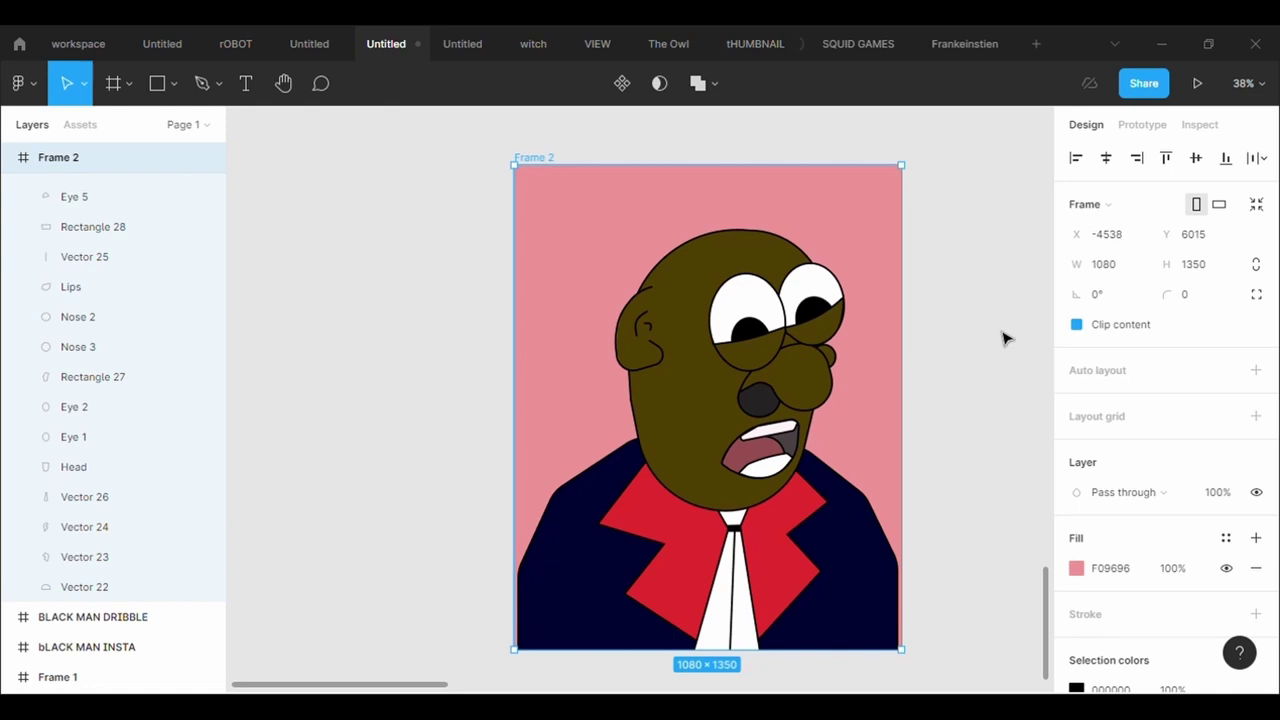